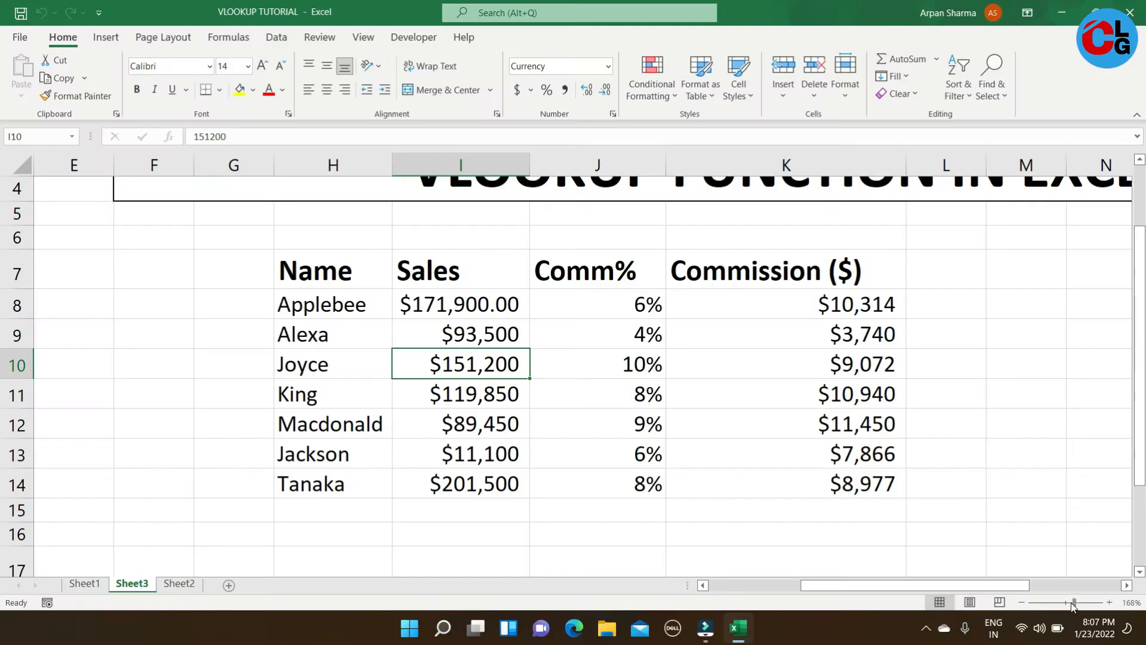
- Copy the header row H7:K7 and paste it below the table starting at H17
drag(1073, 604, 1070, 603)
drag(1140, 474, 1141, 528)
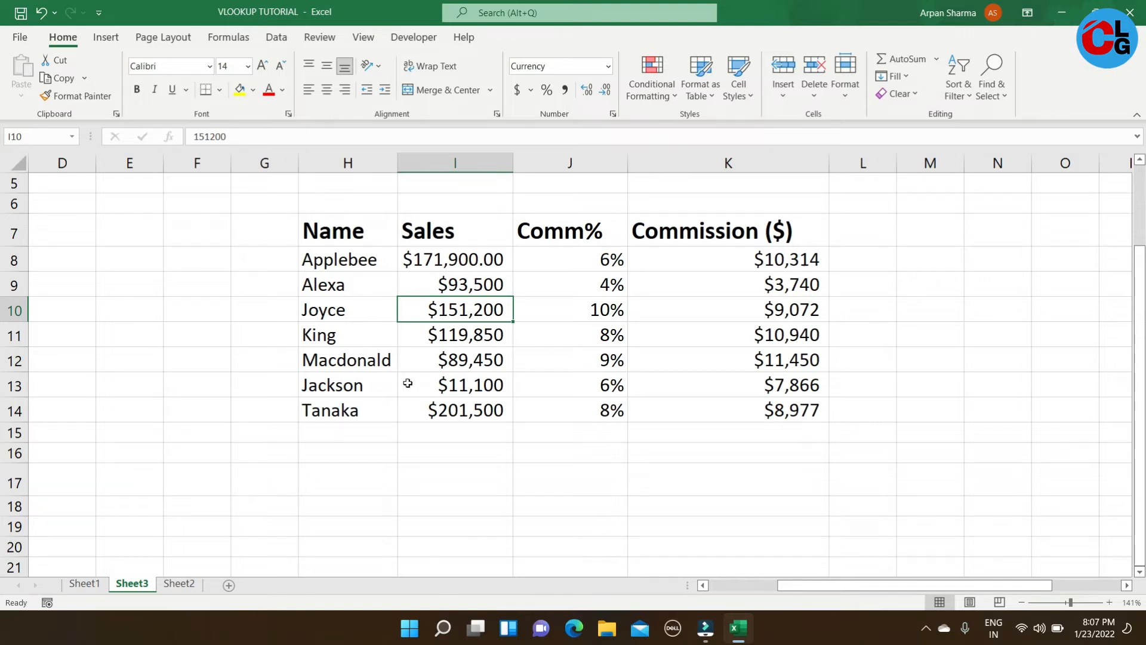
drag(340, 227, 742, 231)
key(ctrl+c)
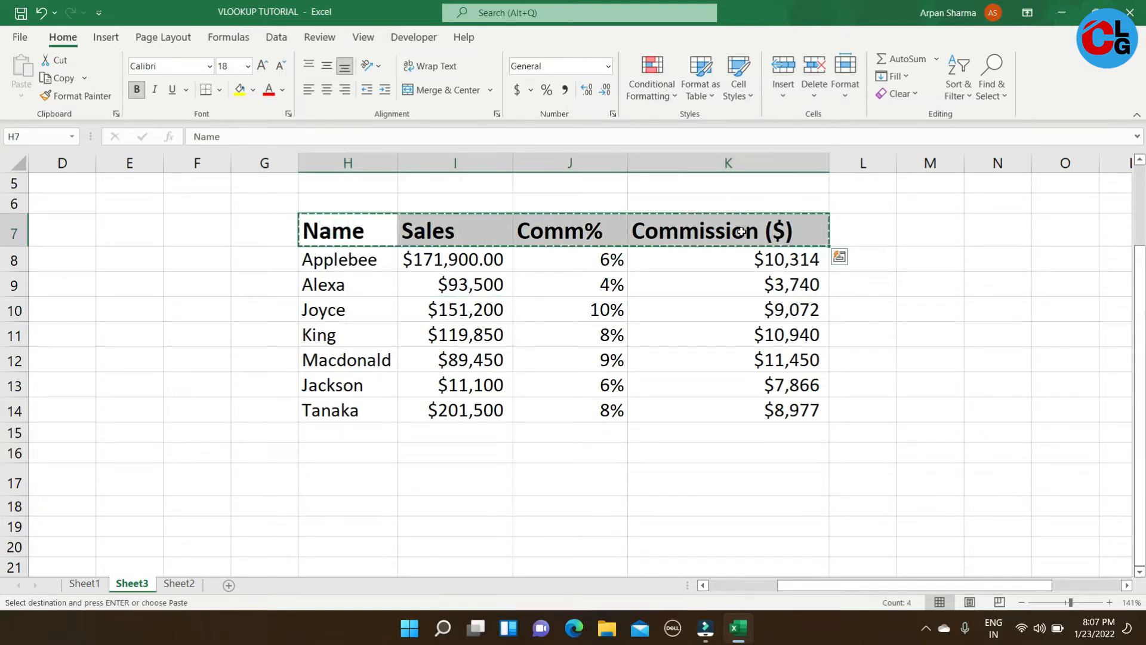
click(367, 481)
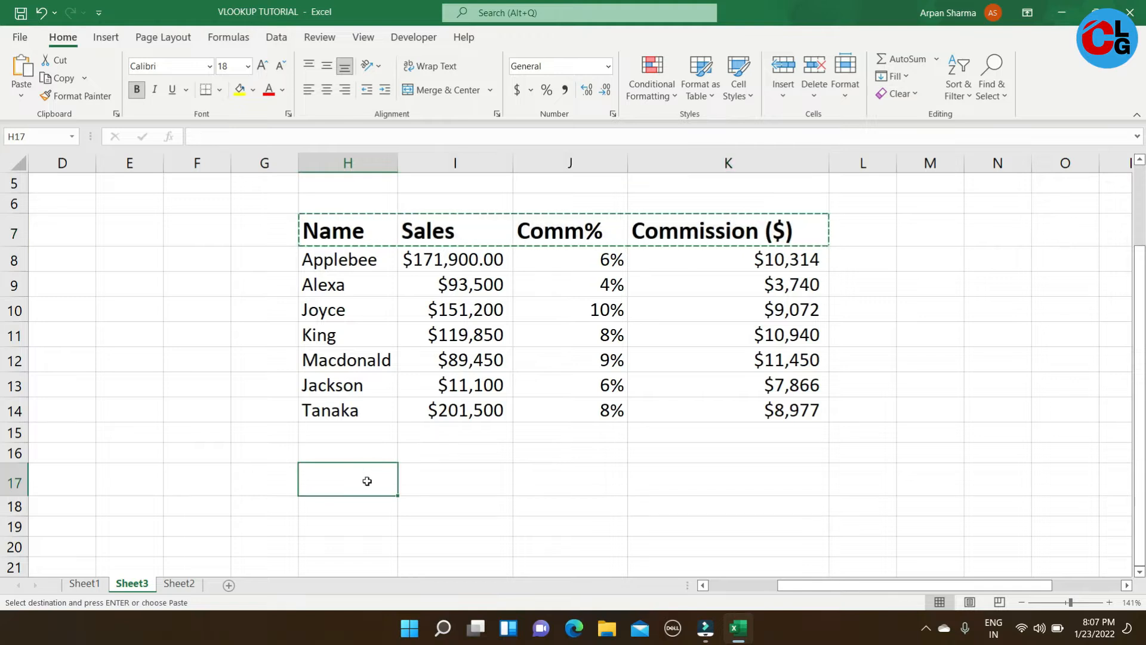
key(ctrl+v)
key(Escape)
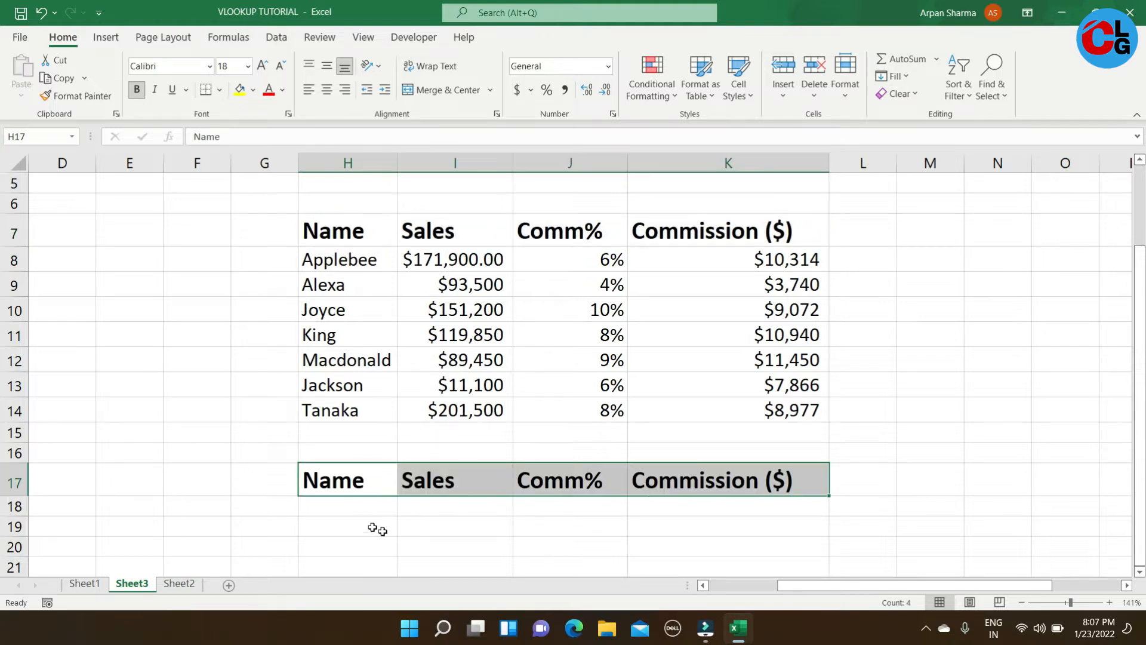
- In I18, begin a VLOOKUP formula with lookup value H18, table array H7:K14 and column index 2
click(479, 503)
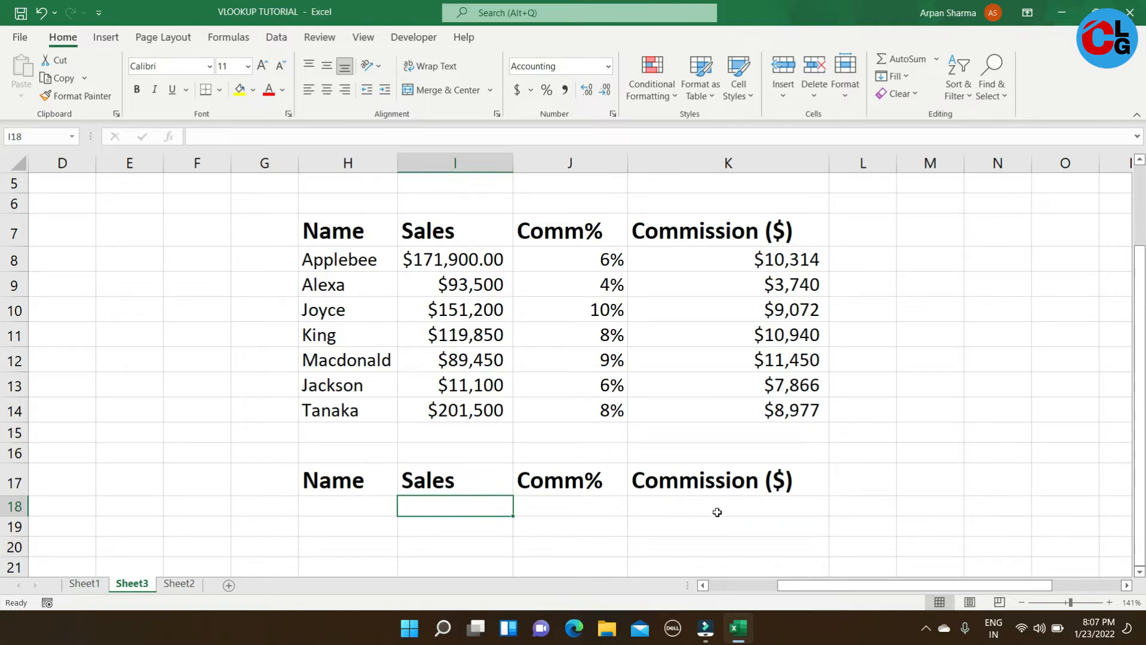
click(1073, 604)
drag(1142, 443, 1140, 515)
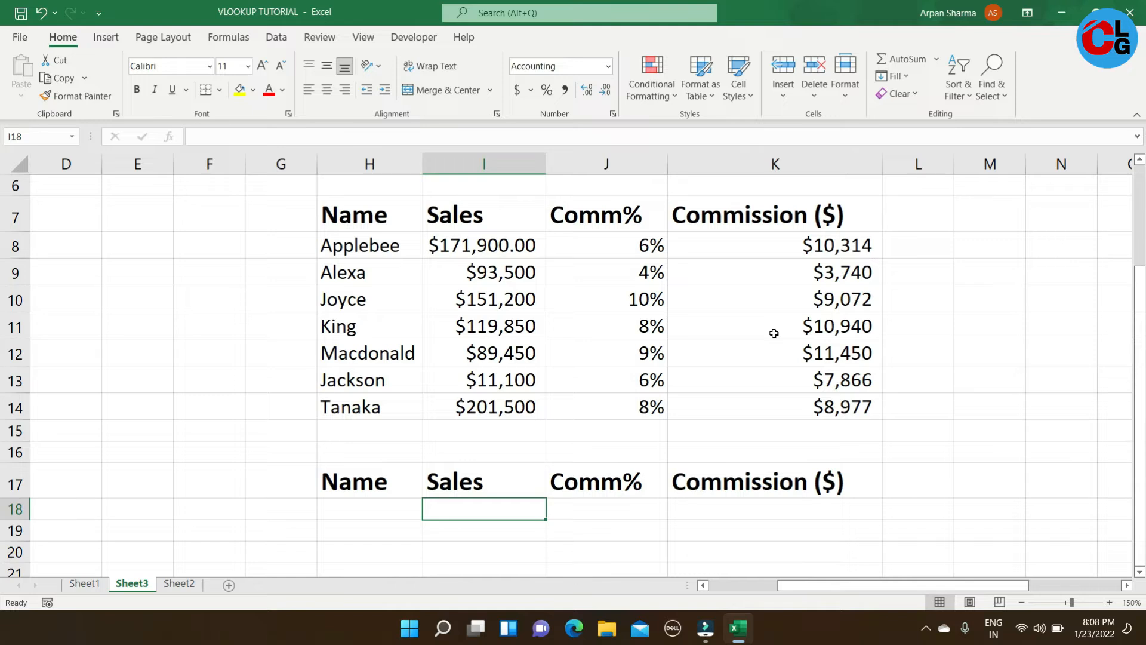
text(=vlook)
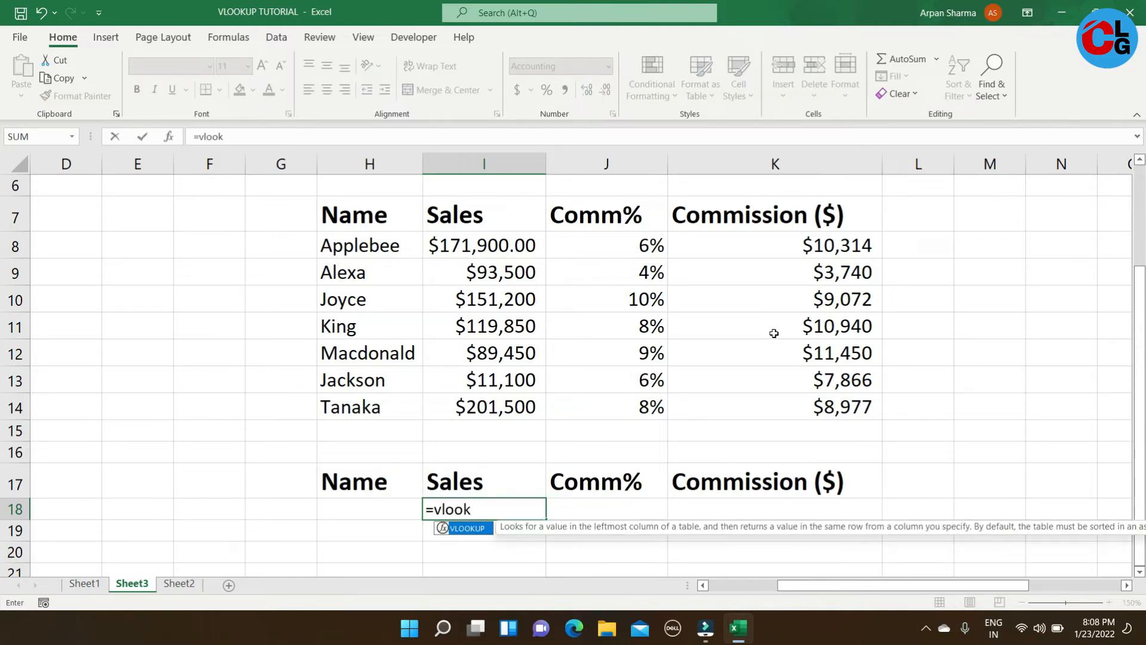
key(Tab)
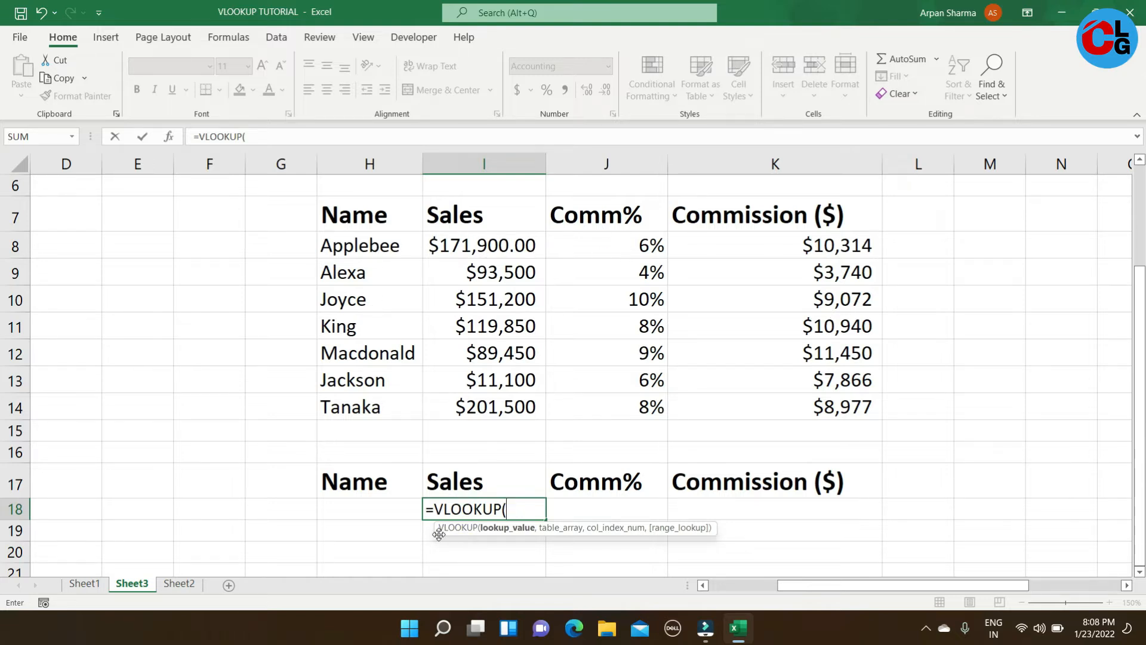
click(378, 509)
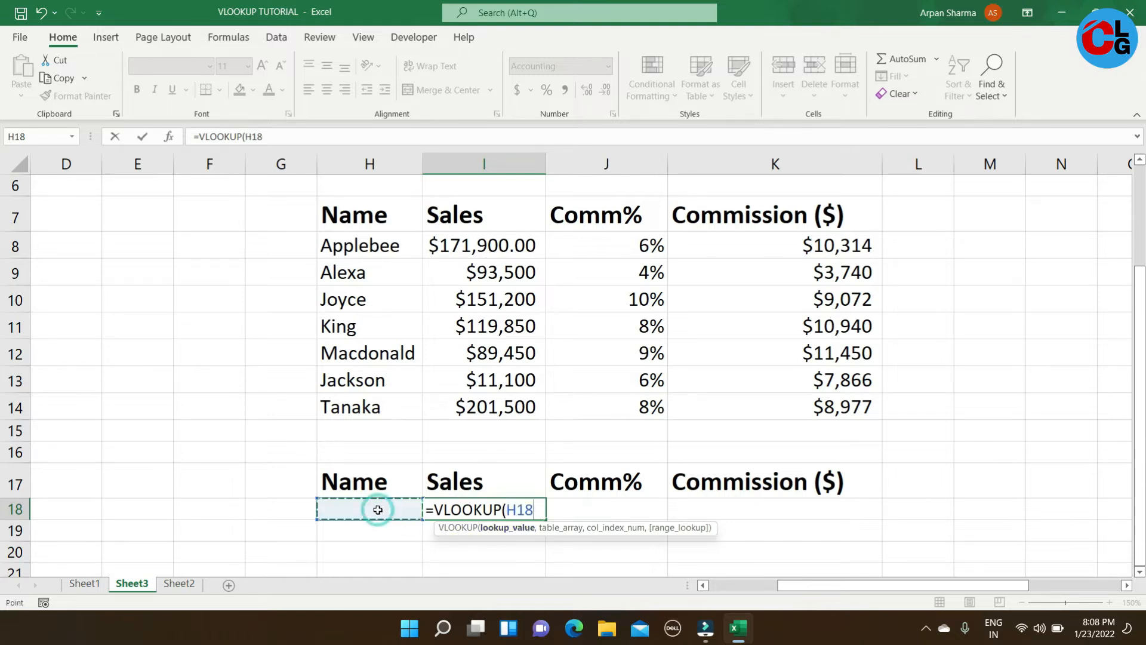
text(,)
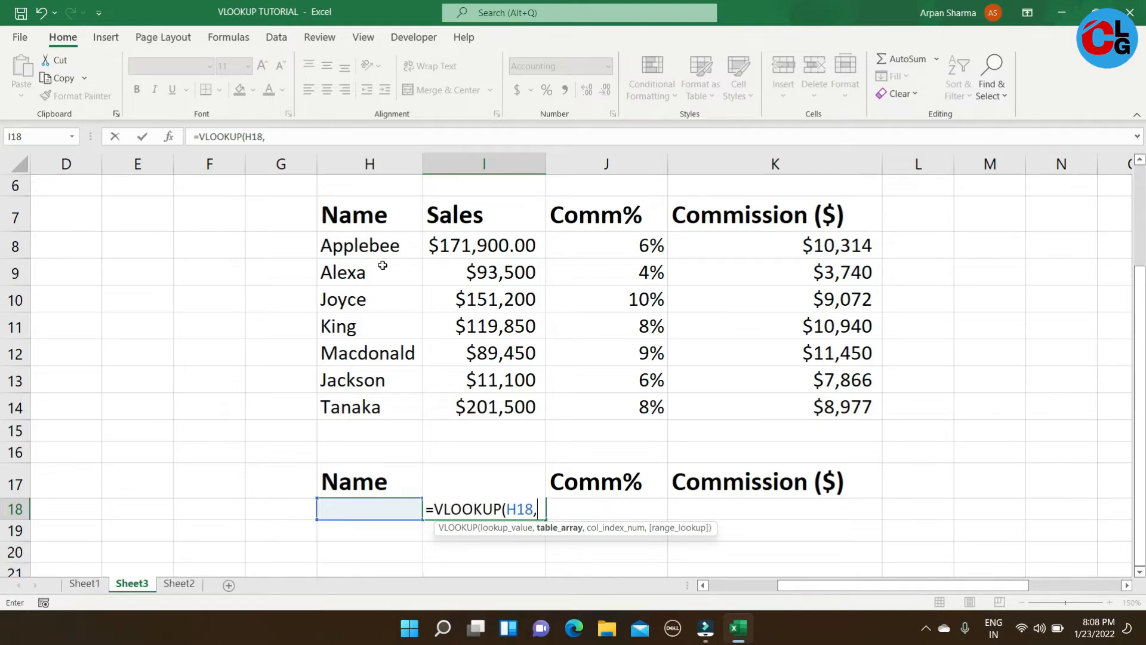
drag(347, 212, 818, 406)
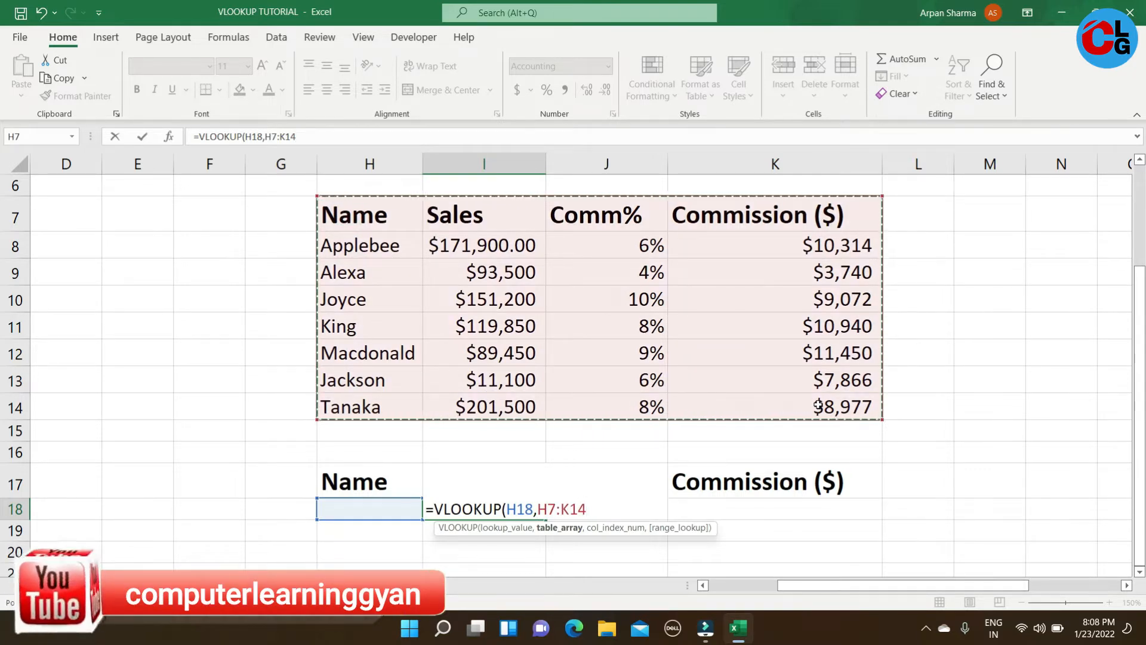
text(,)
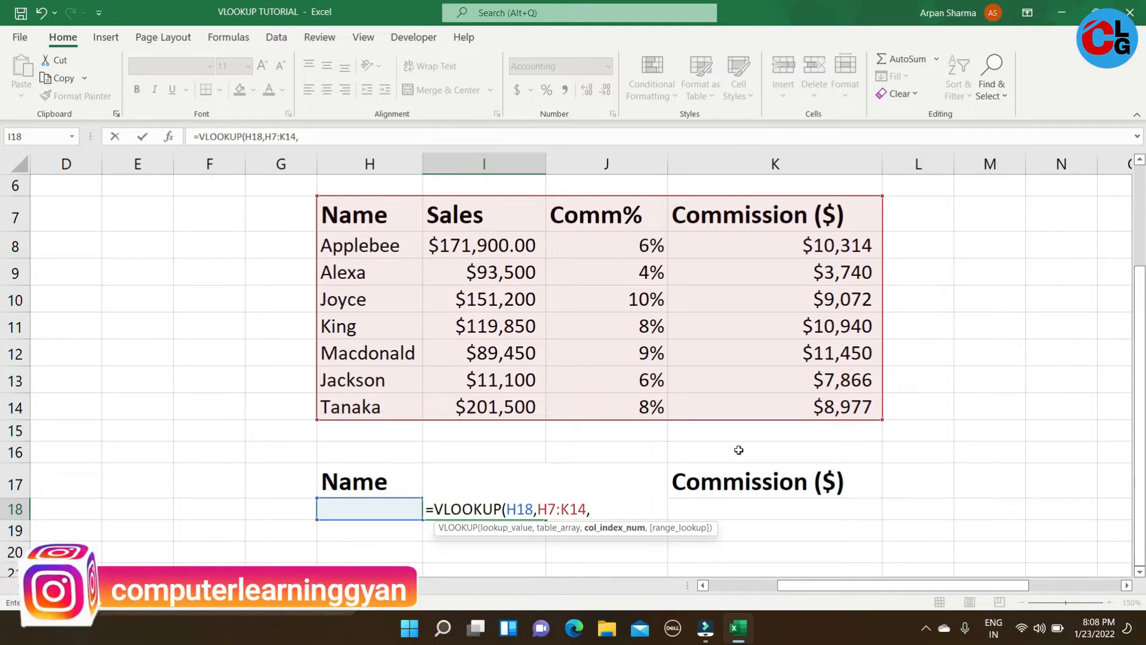
text(2)
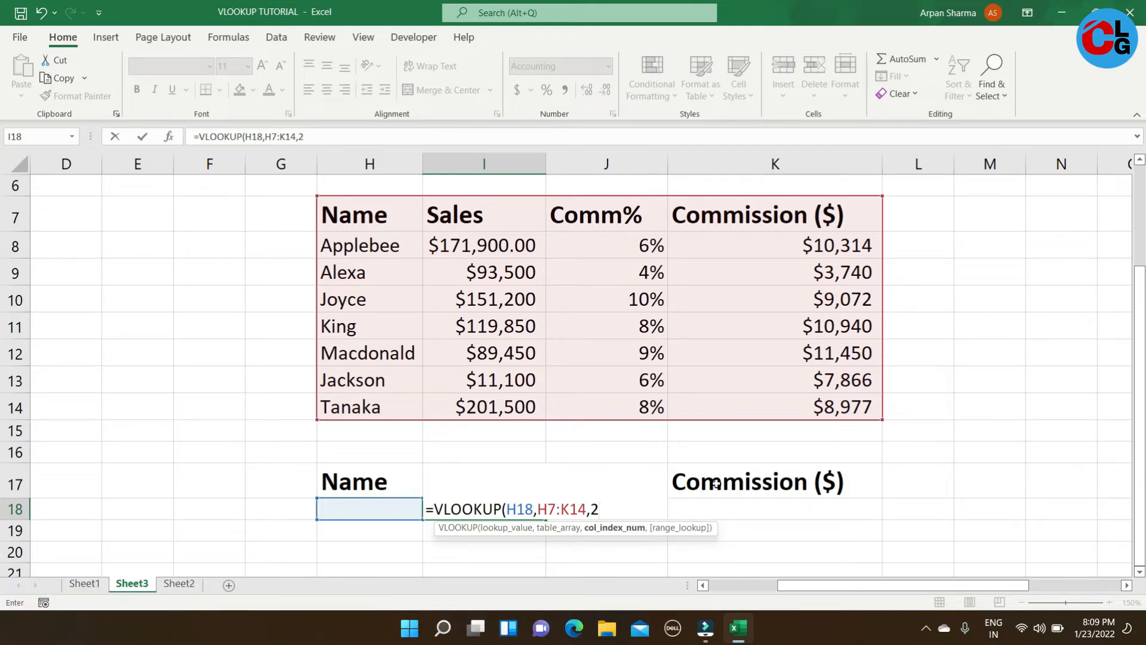
text())
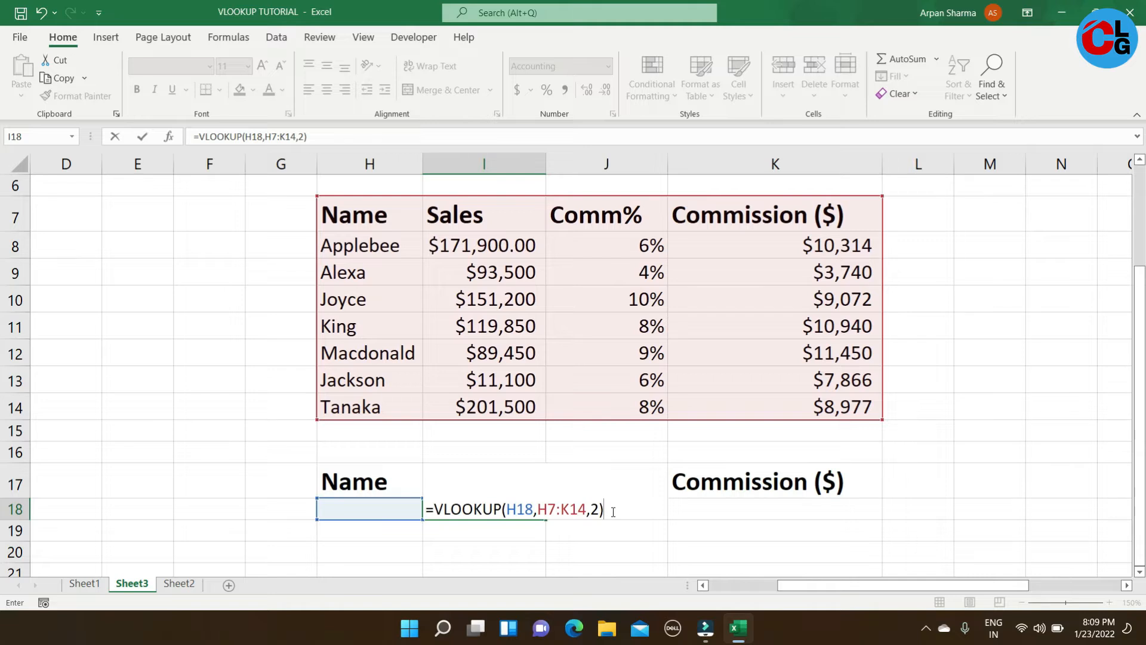
key(BackSpace)
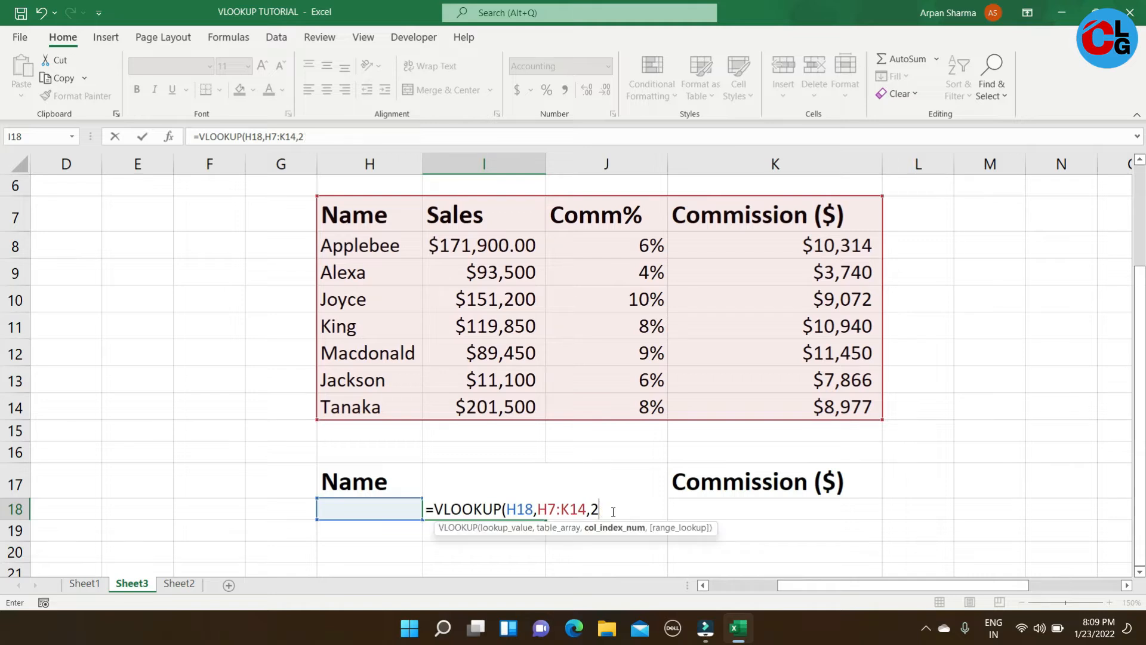
text(,)
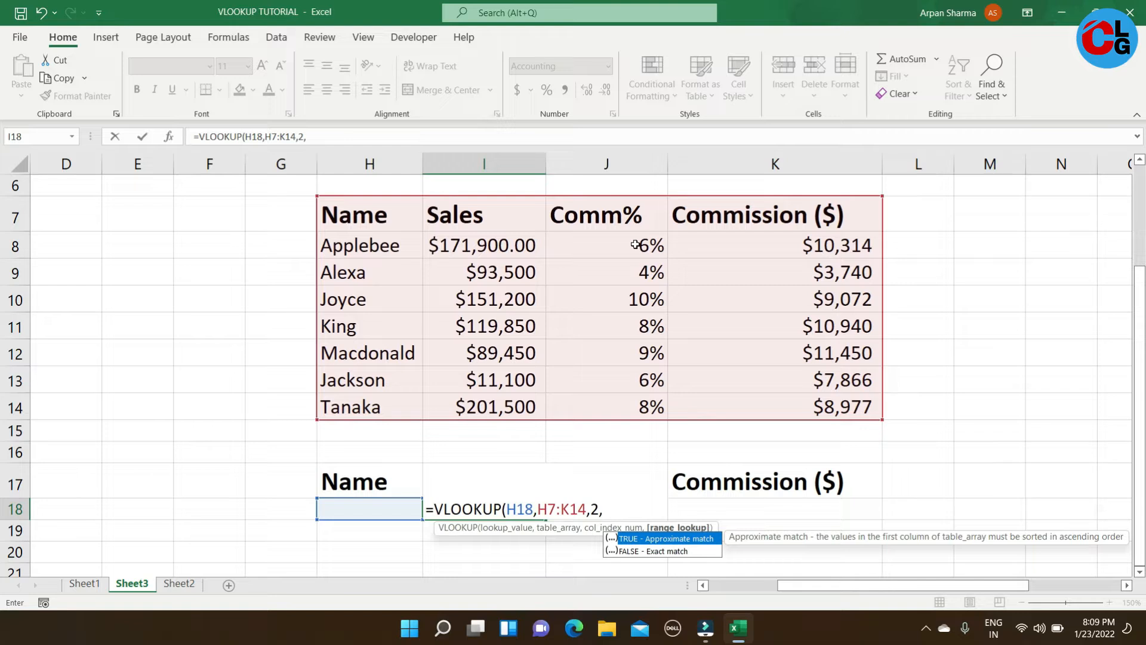
key(BackSpace)
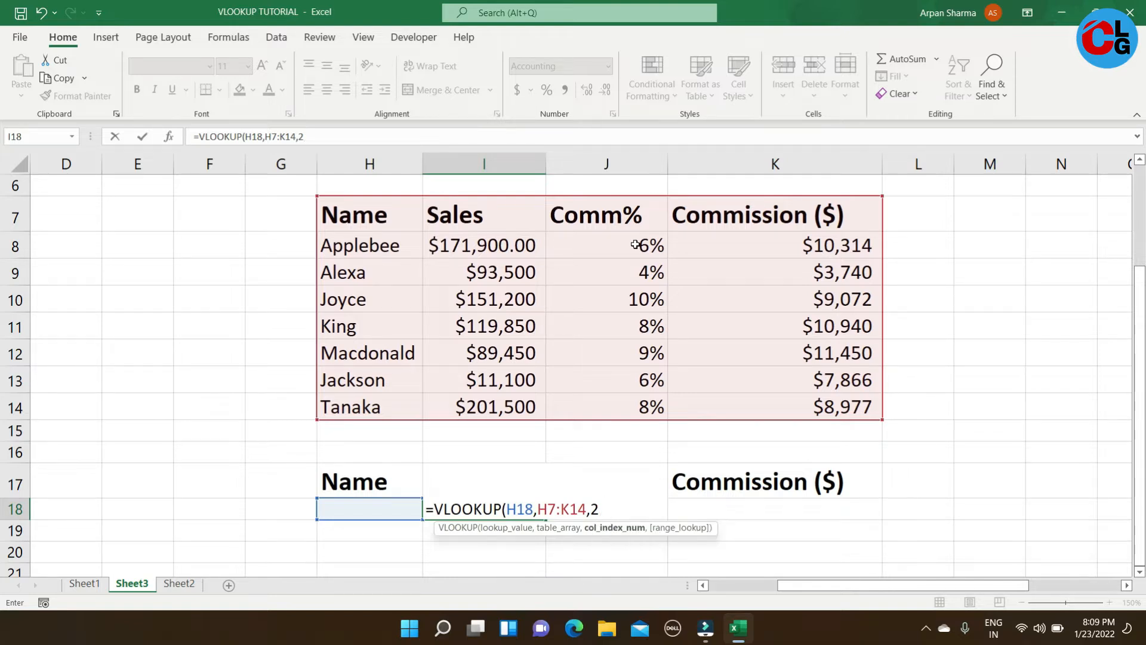
text())
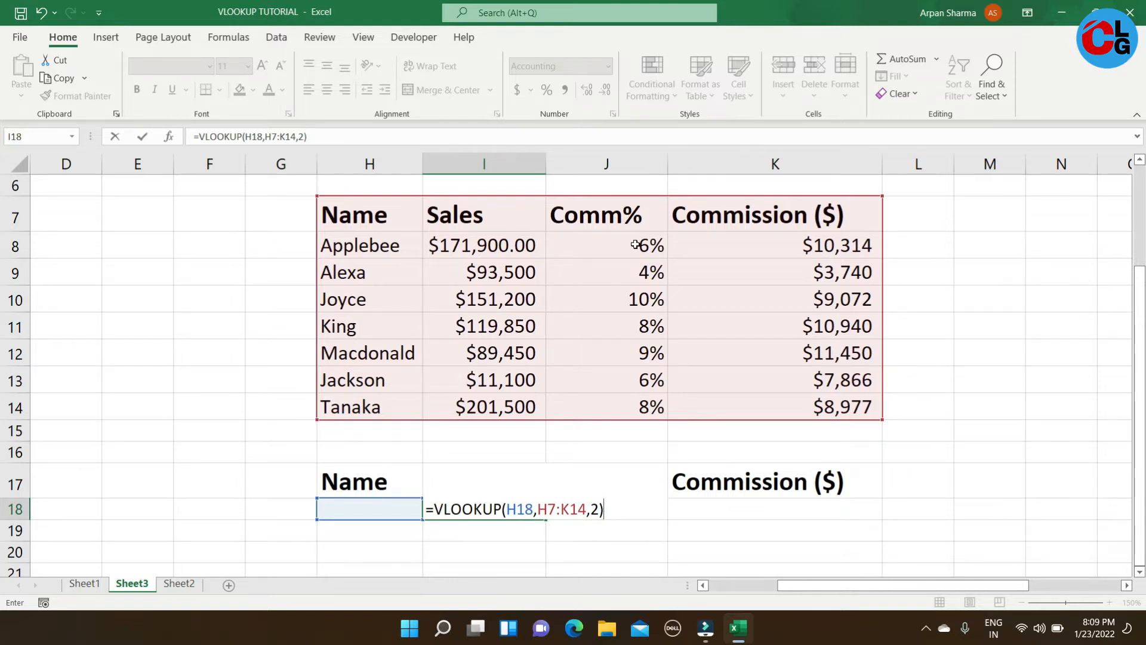
key(BackSpace)
- Complete the Sales VLOOKUP in I18 with 0 as the range lookup for an exact match
text(,)
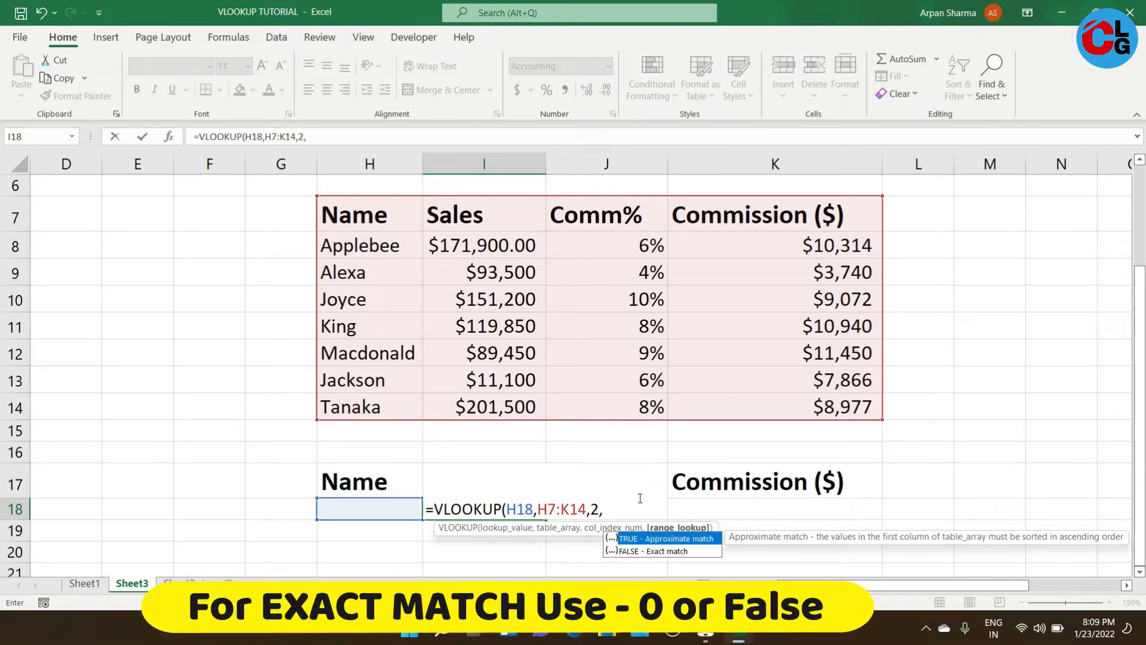
text(false)
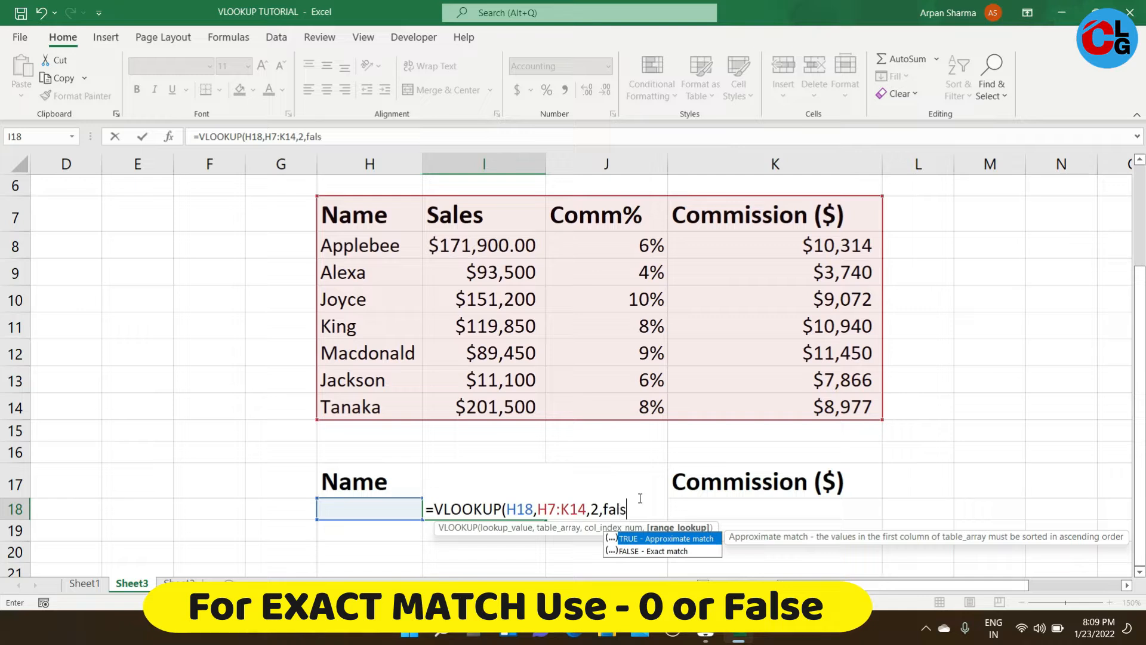
key(BackSpace)
key(BackSpace)
key(BackSpace)
key(BackSpace)
key(BackSpace)
text(0)
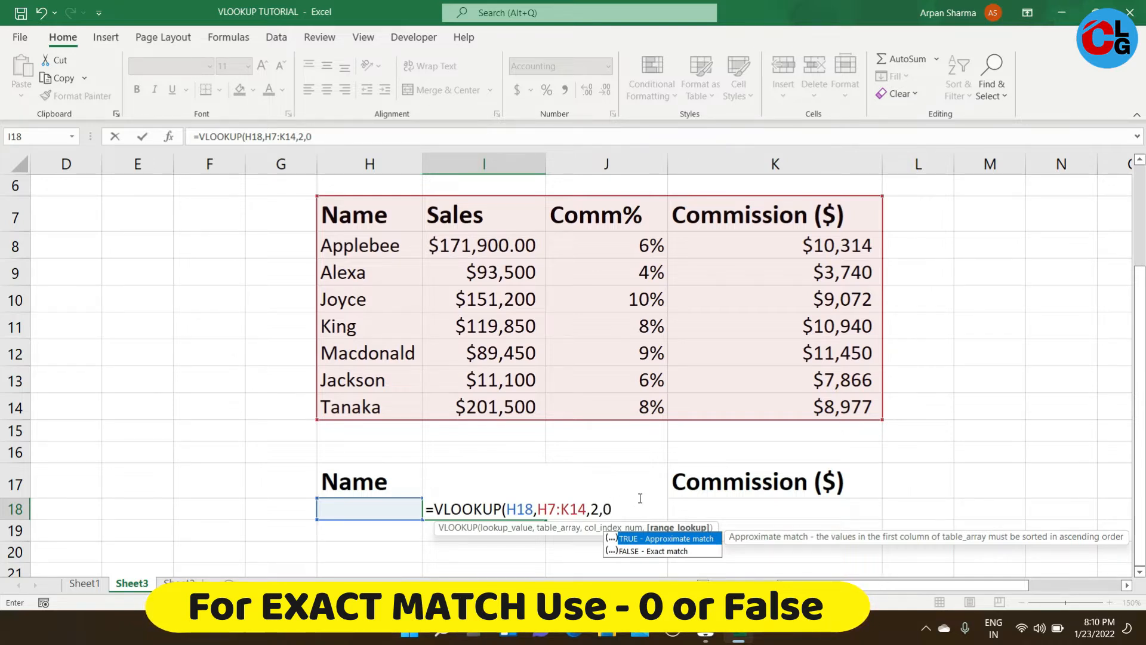
text())
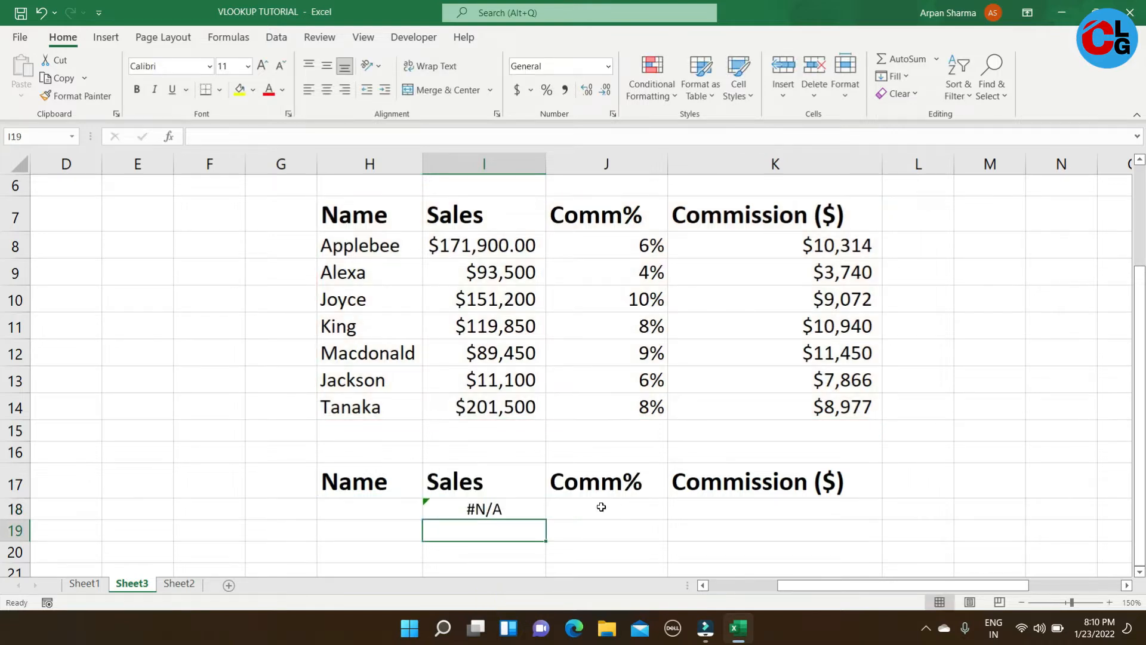
- In J18 under Comm%, start a VLOOKUP formula with H18 as the lookup value
click(619, 507)
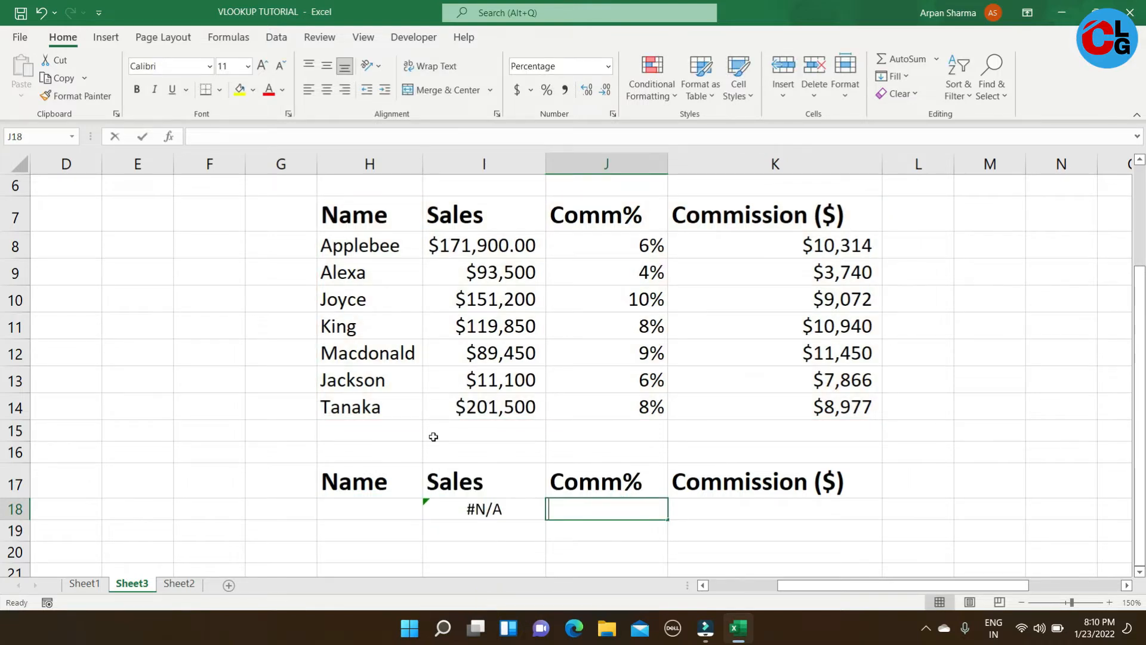
text(=vloo)
key(Tab)
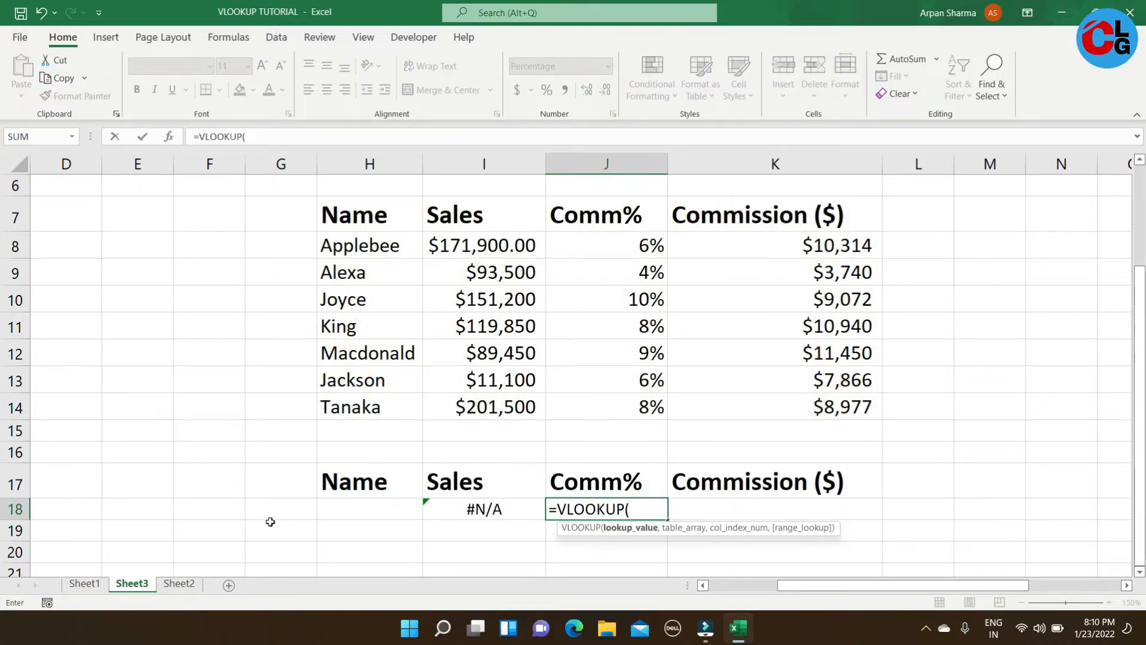
click(349, 517)
text(,)
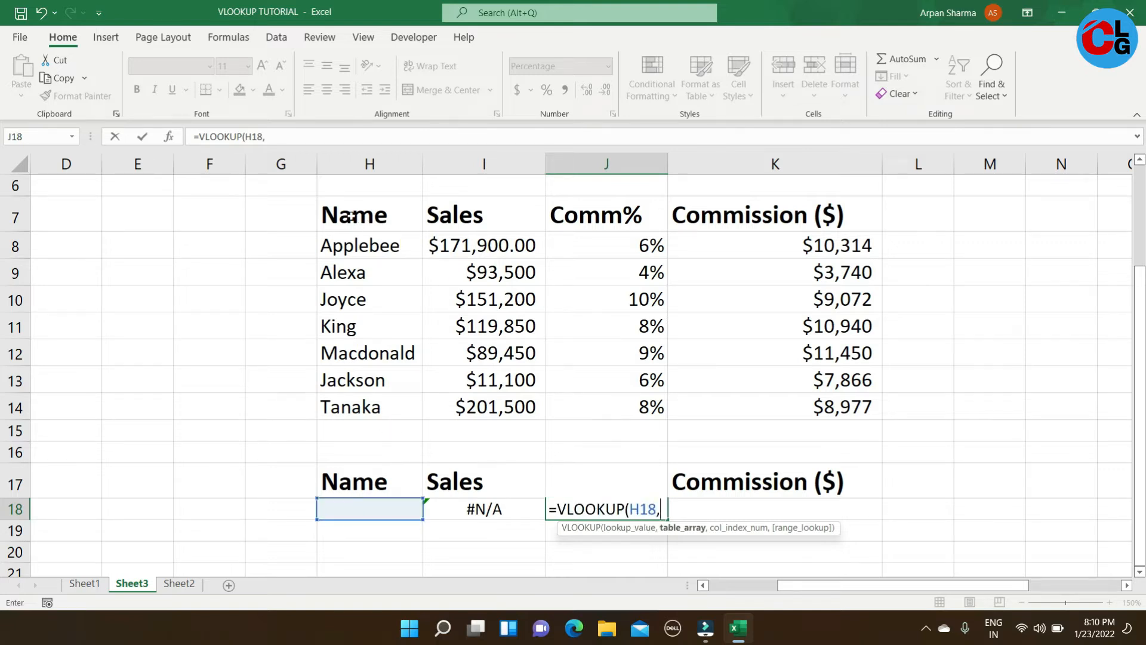
drag(351, 216, 862, 407)
key(BackSpace)
key(BackSpace)
key(BackSpace)
key(BackSpace)
key(BackSpace)
key(BackSpace)
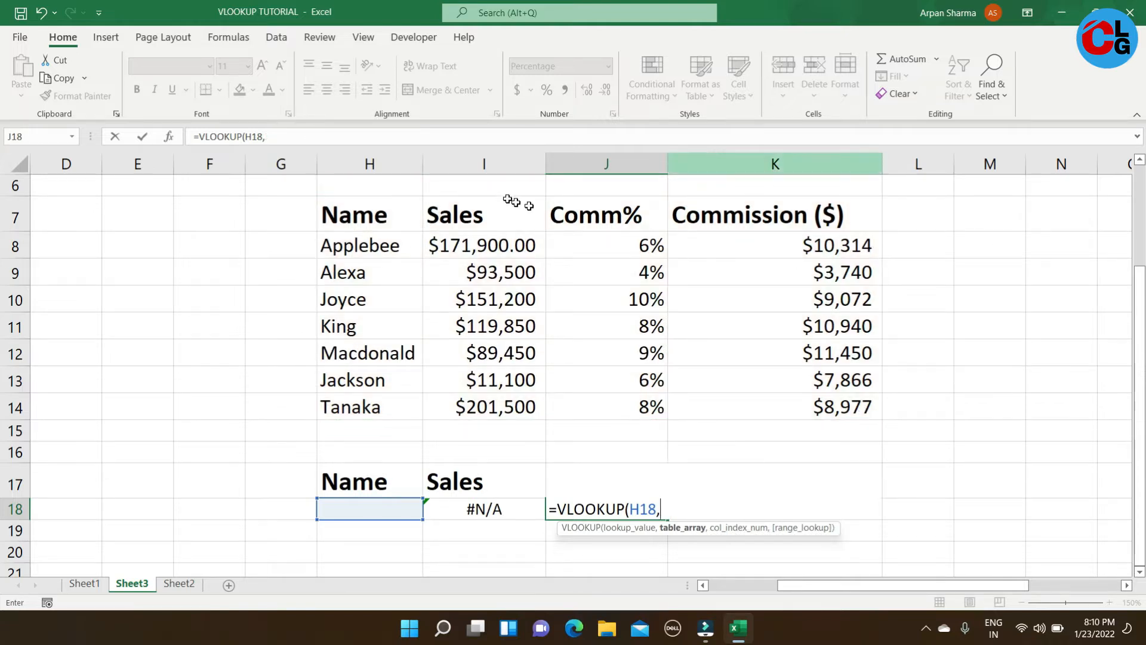
- Complete the J18 formula with table array H7:K14, column index 3 and range lookup 0
click(361, 217)
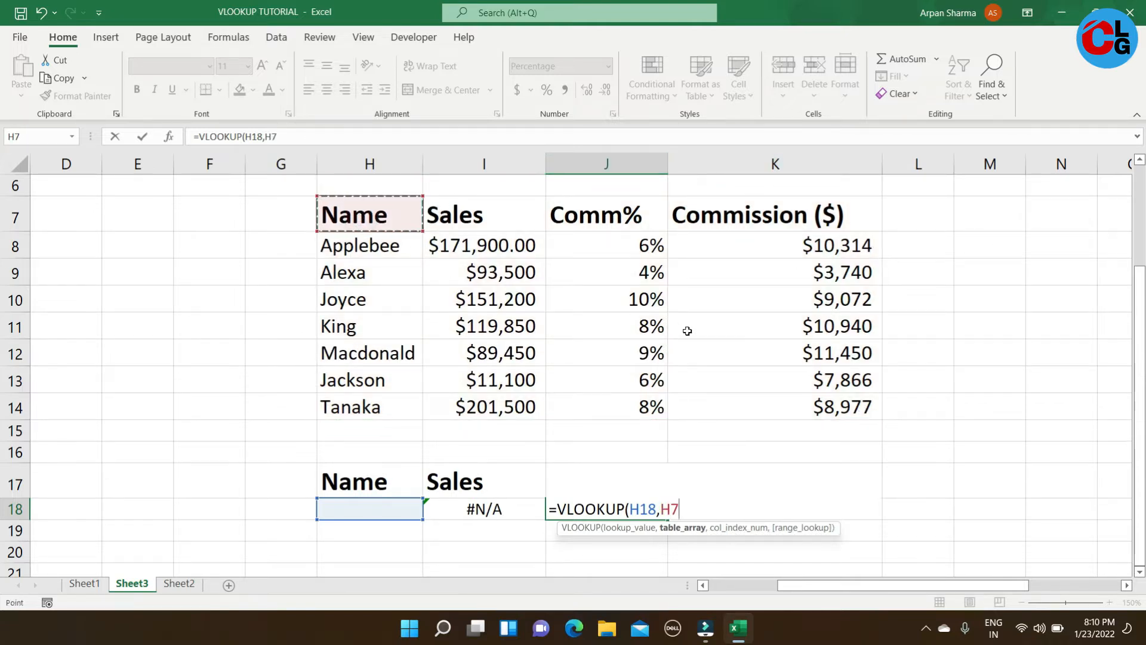
shift+click(765, 411)
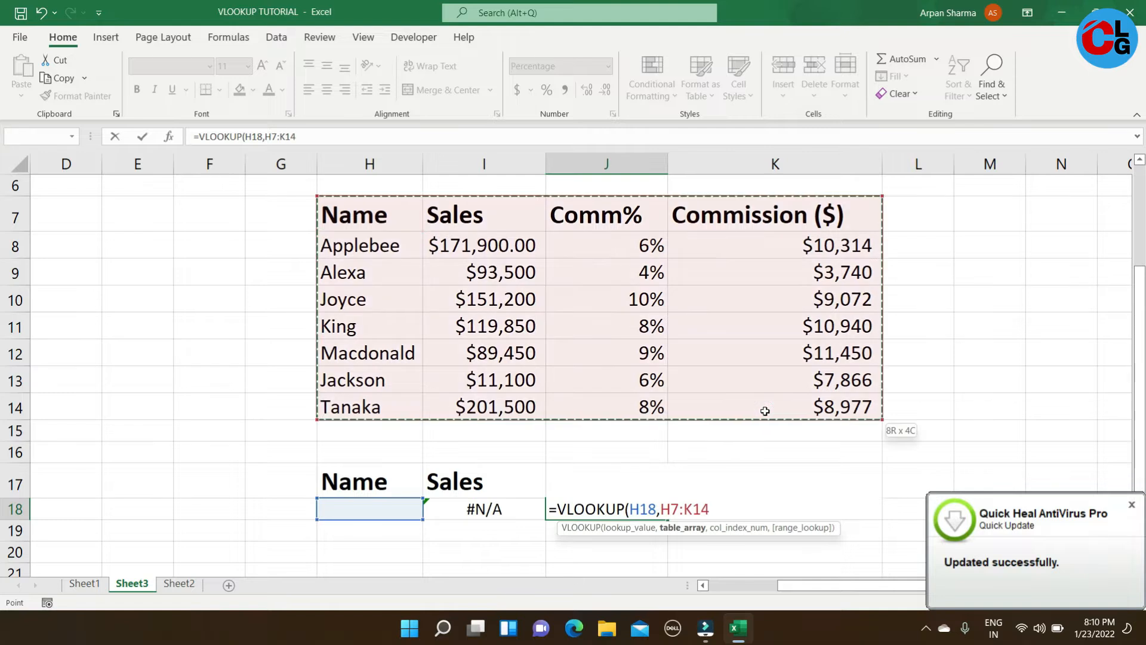
click(1132, 505)
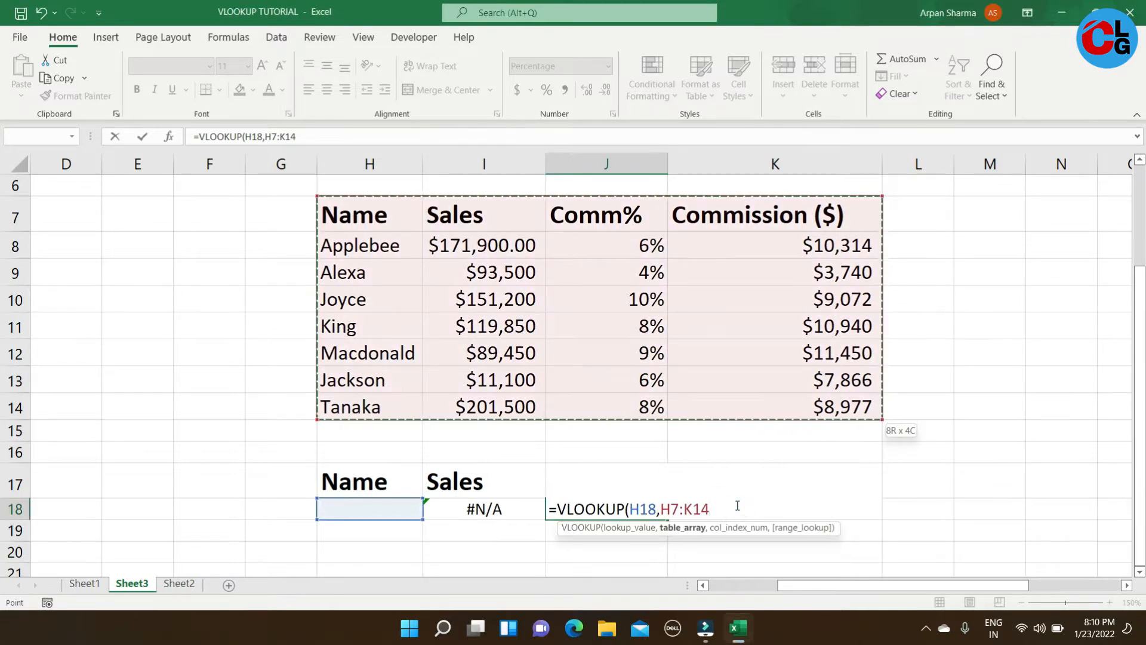
text(,)
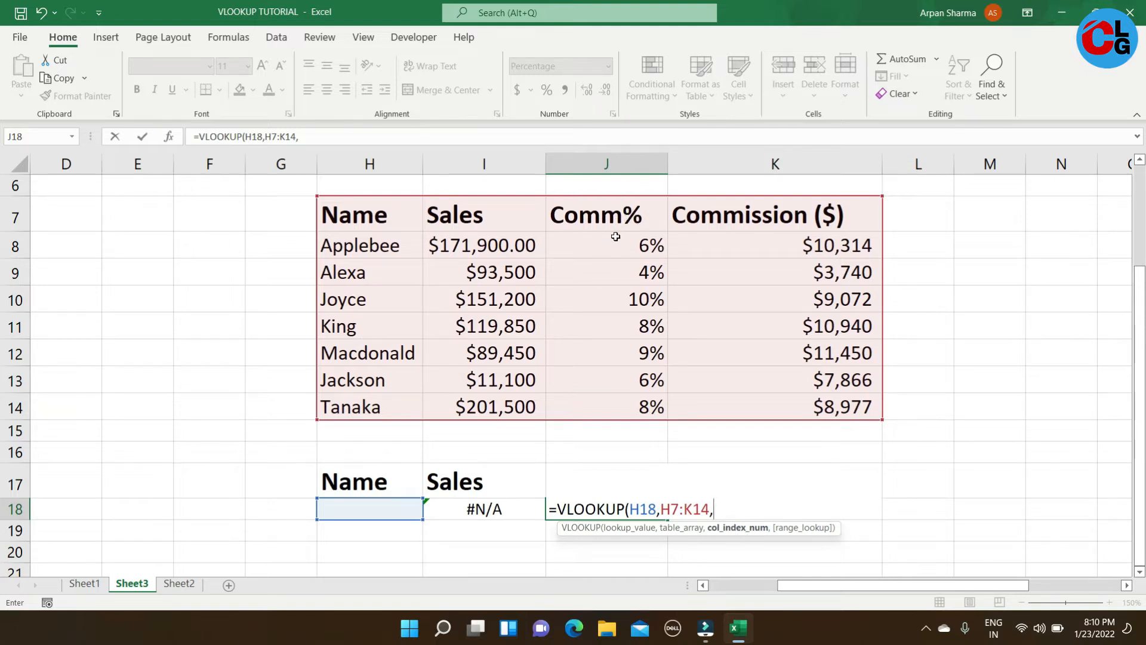
text(3,)
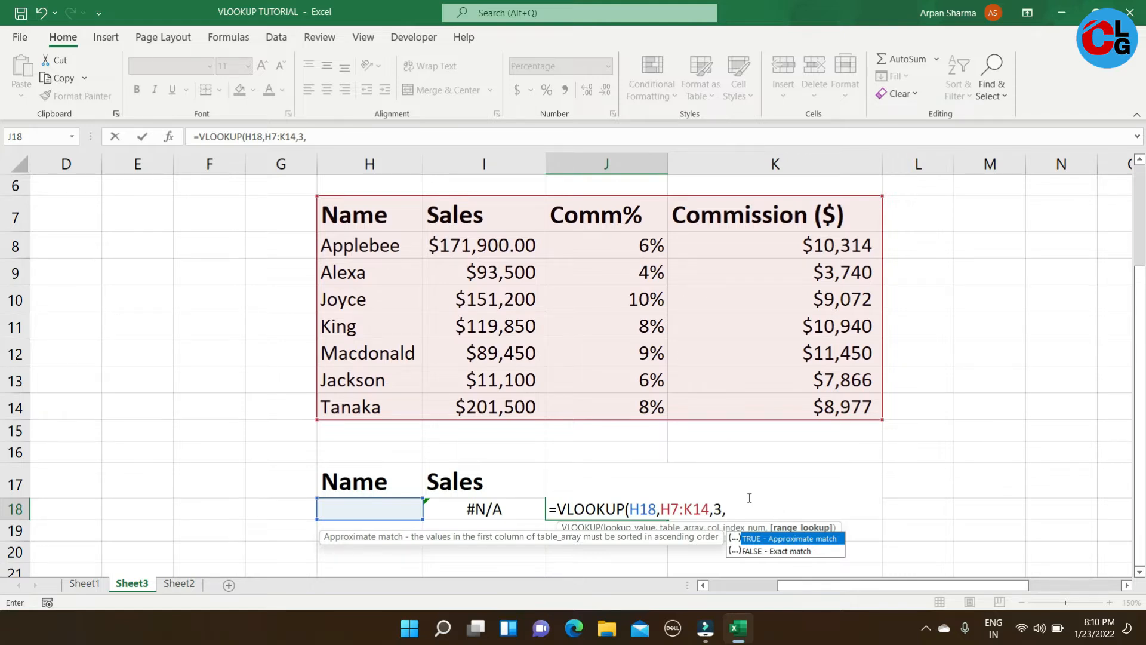
text(0))
key(Return)
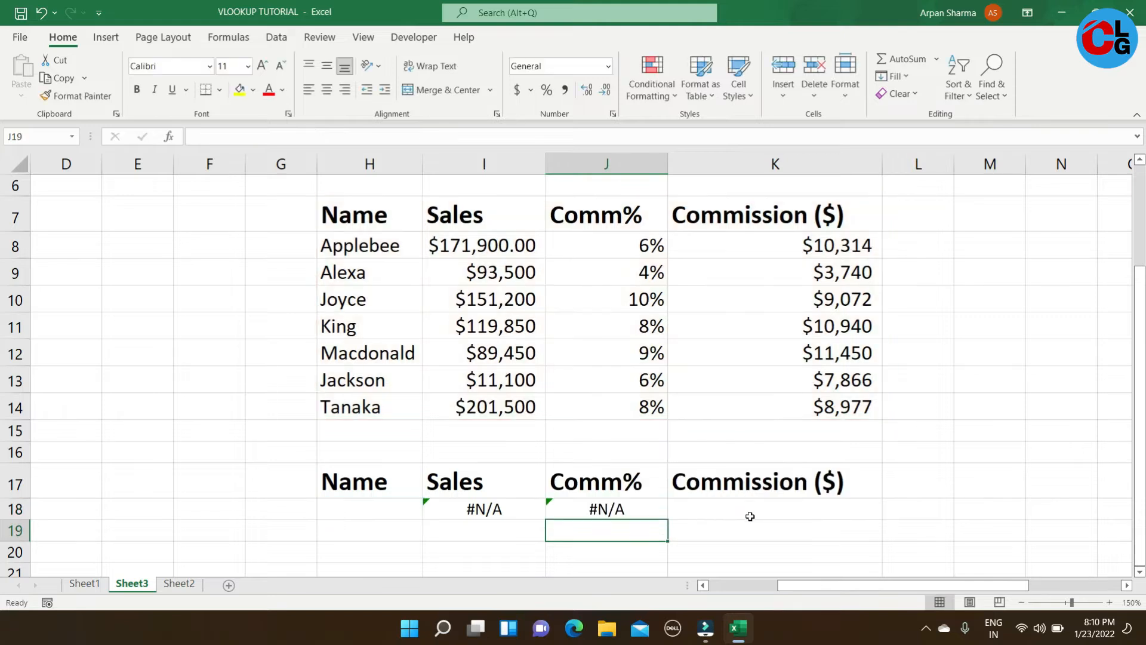
- In K18 under Commission ($), start a VLOOKUP formula with H18 as the lookup value
click(750, 517)
text(=v)
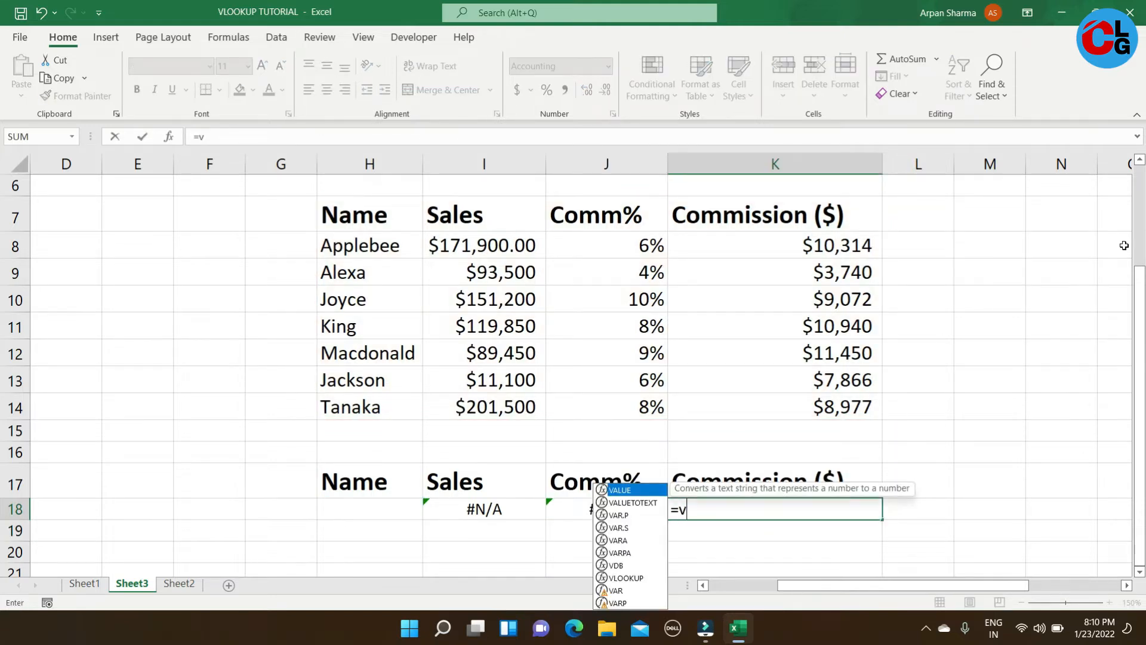
text(l)
key(Tab)
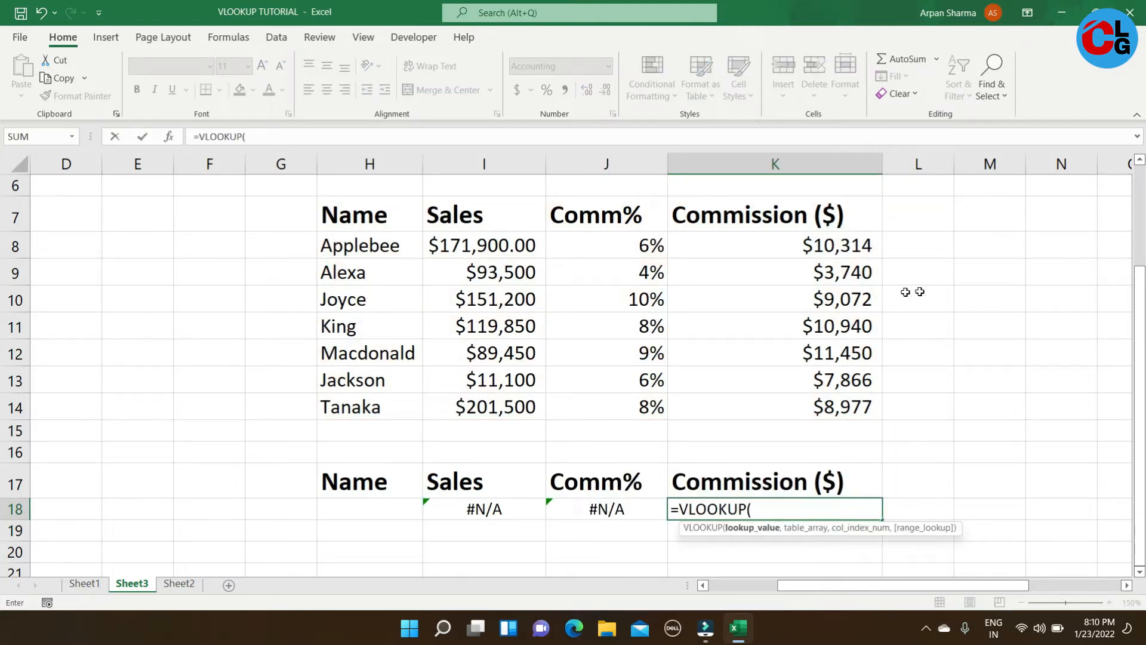
click(404, 503)
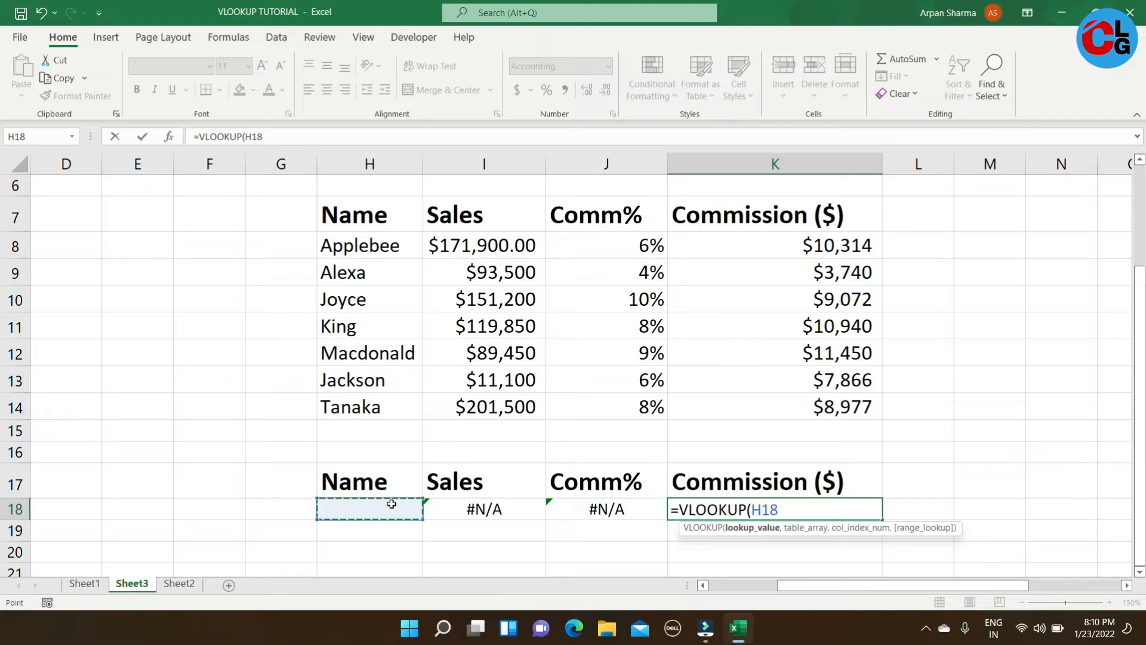
text(,)
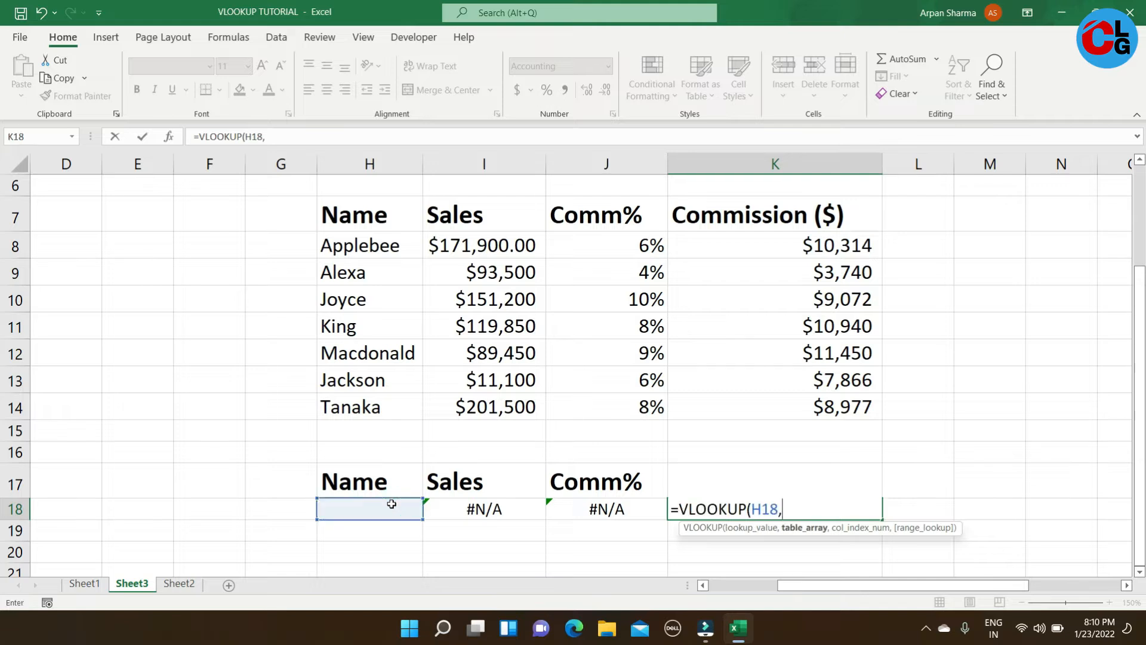
- Complete the K18 formula with table array H7:K14, column index 4 and range lookup 0
click(365, 218)
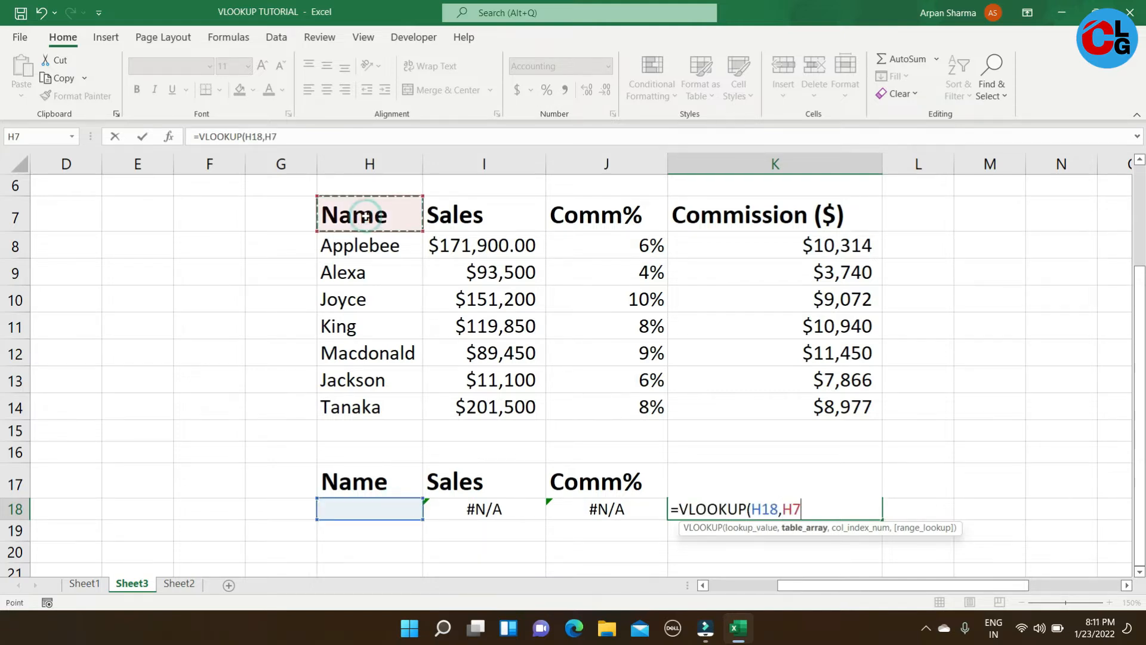
shift+click(776, 407)
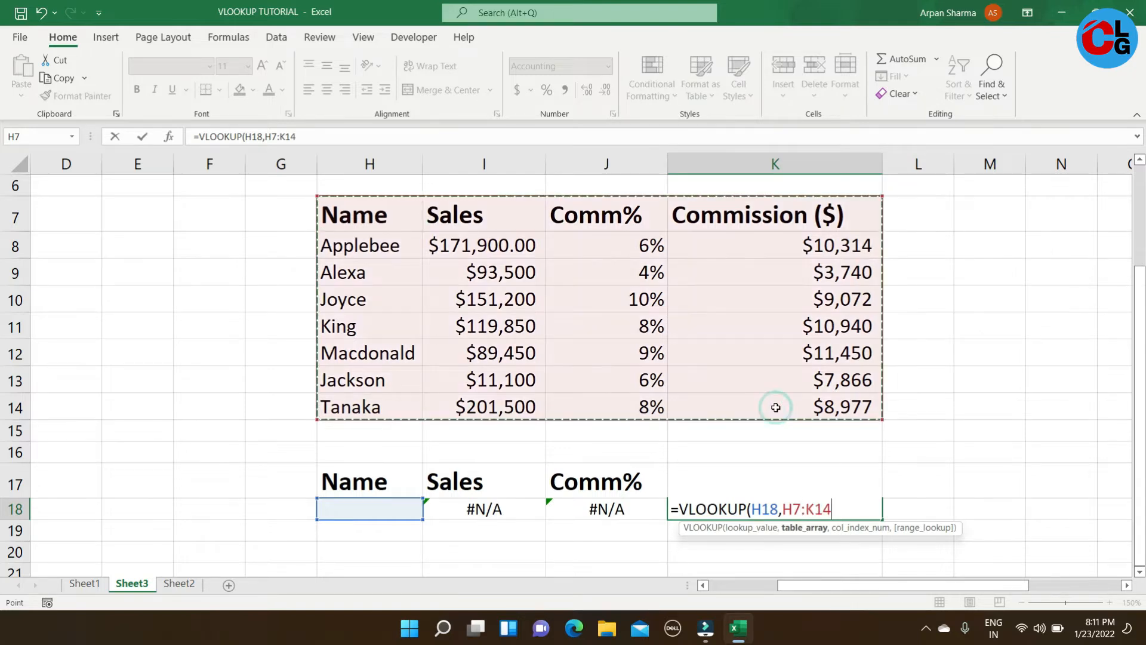
text(,)
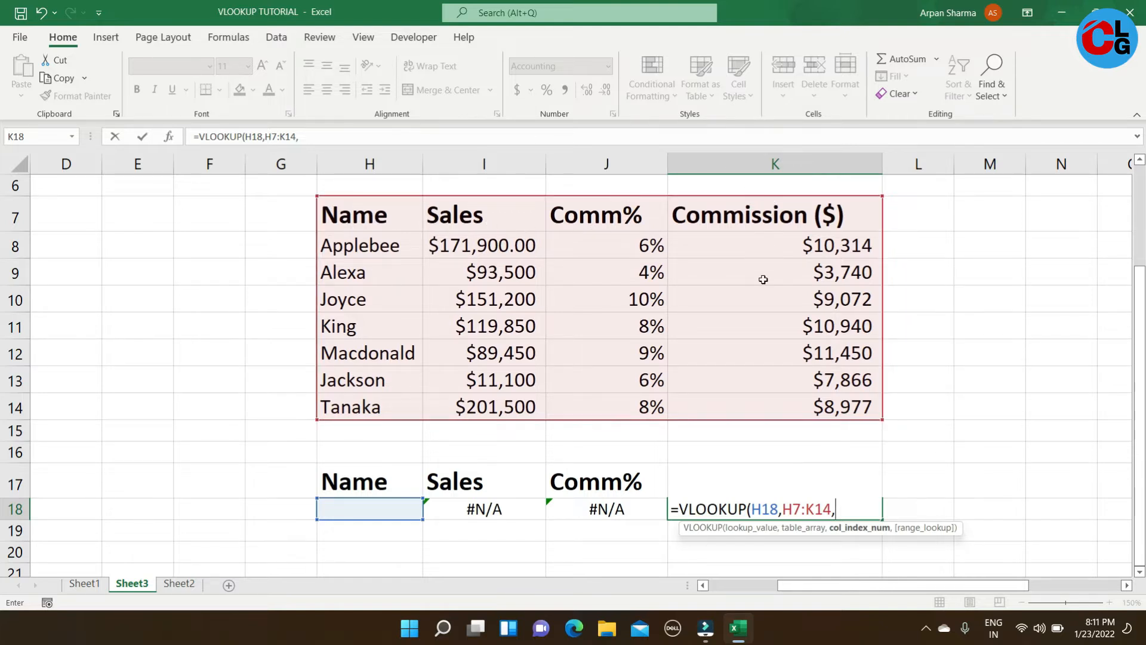
text(4,)
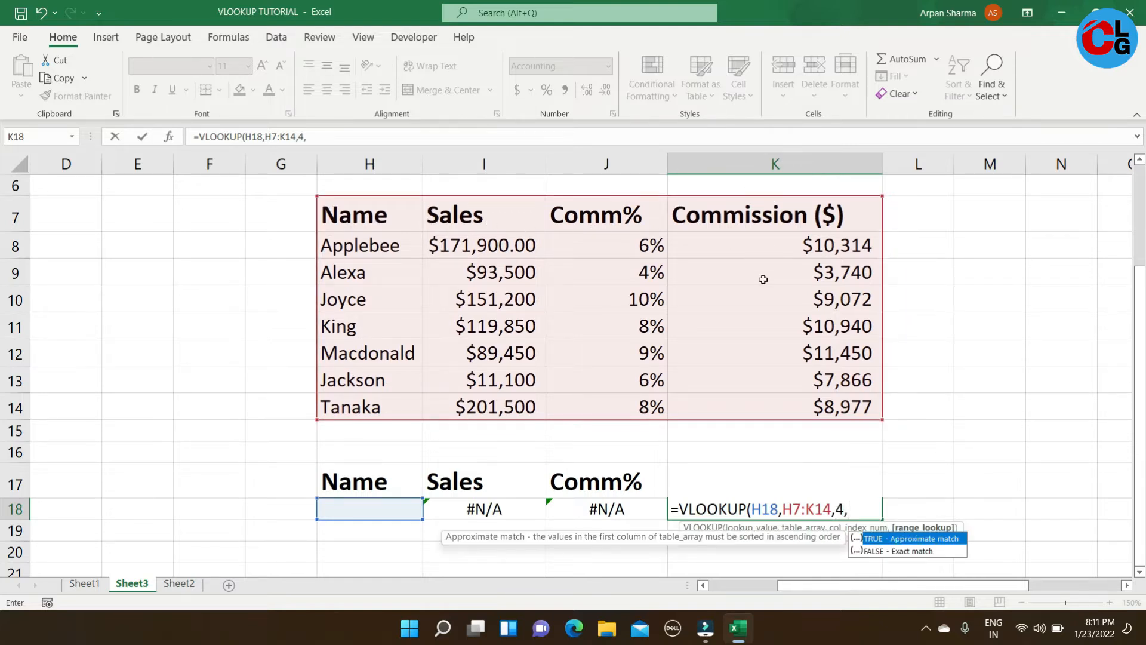
text(0))
key(Return)
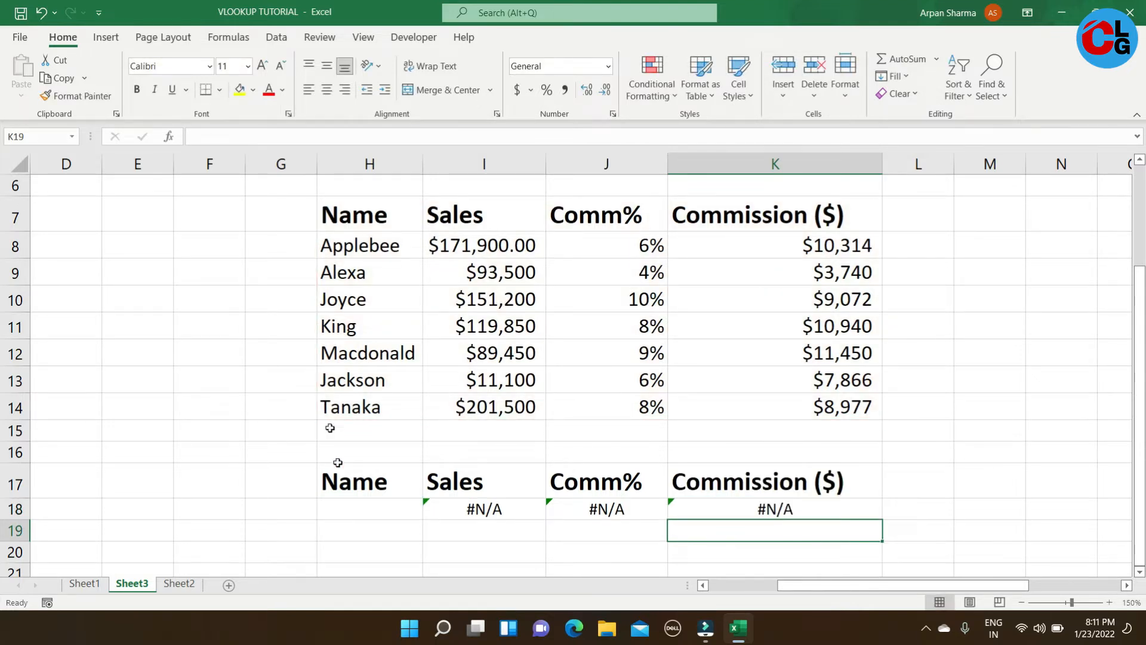
- Test the lookup row by entering the salesperson's name from H13 in lowercase in H18
click(366, 513)
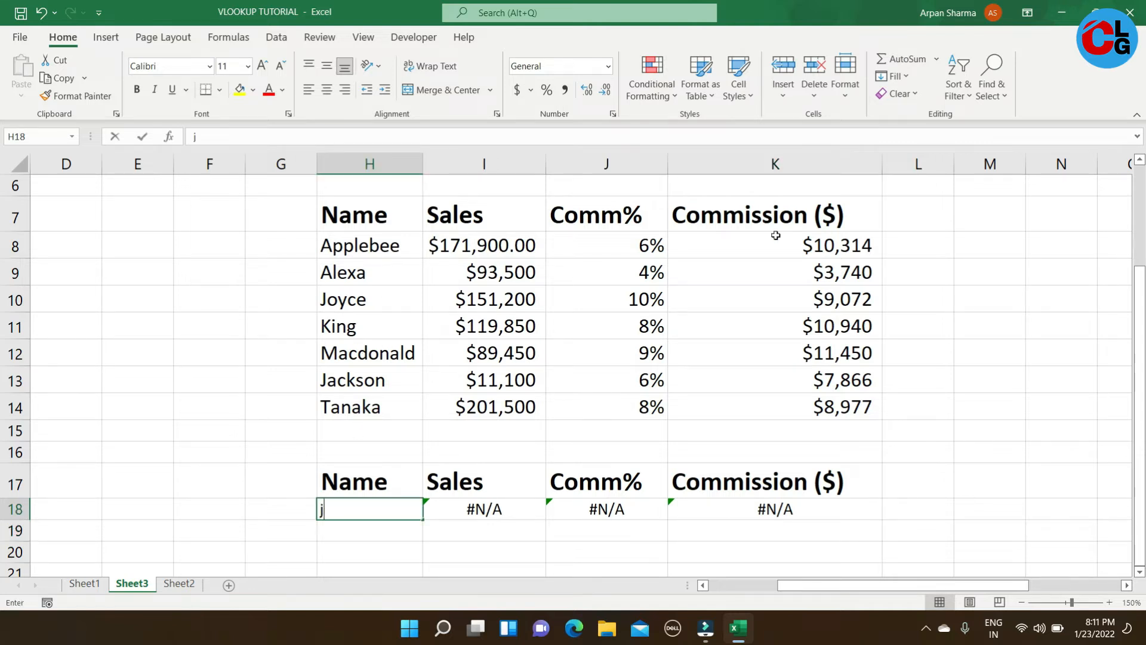
text(jackson)
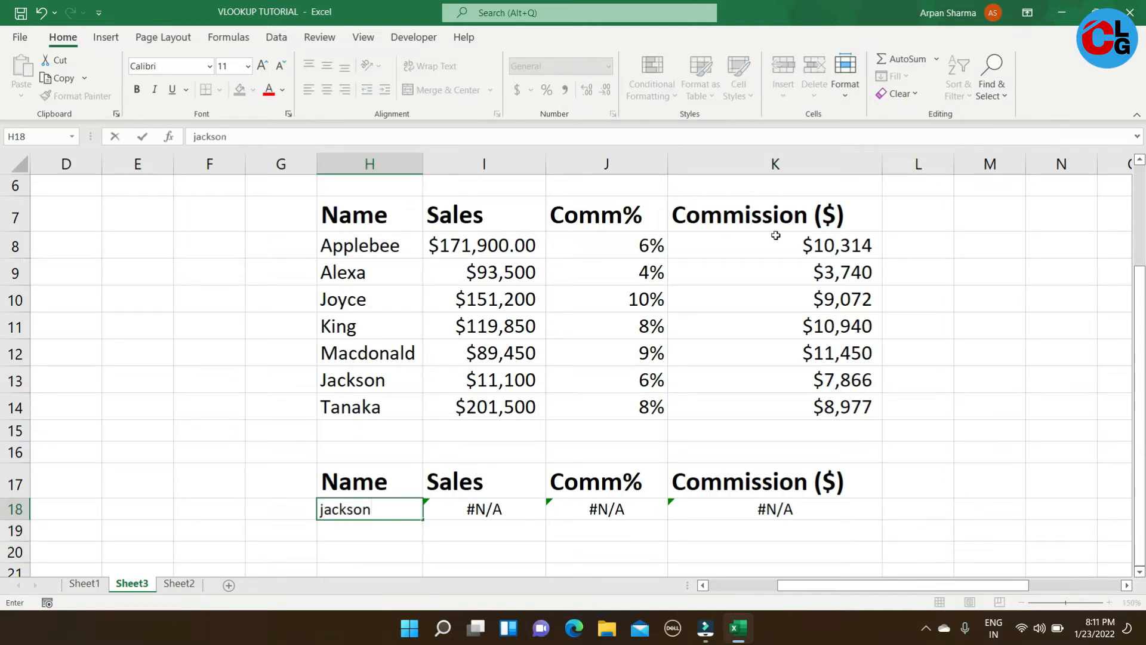
key(BackSpace)
key(BackSpace)
key(BackSpace)
key(BackSpace)
key(BackSpace)
key(BackSpace)
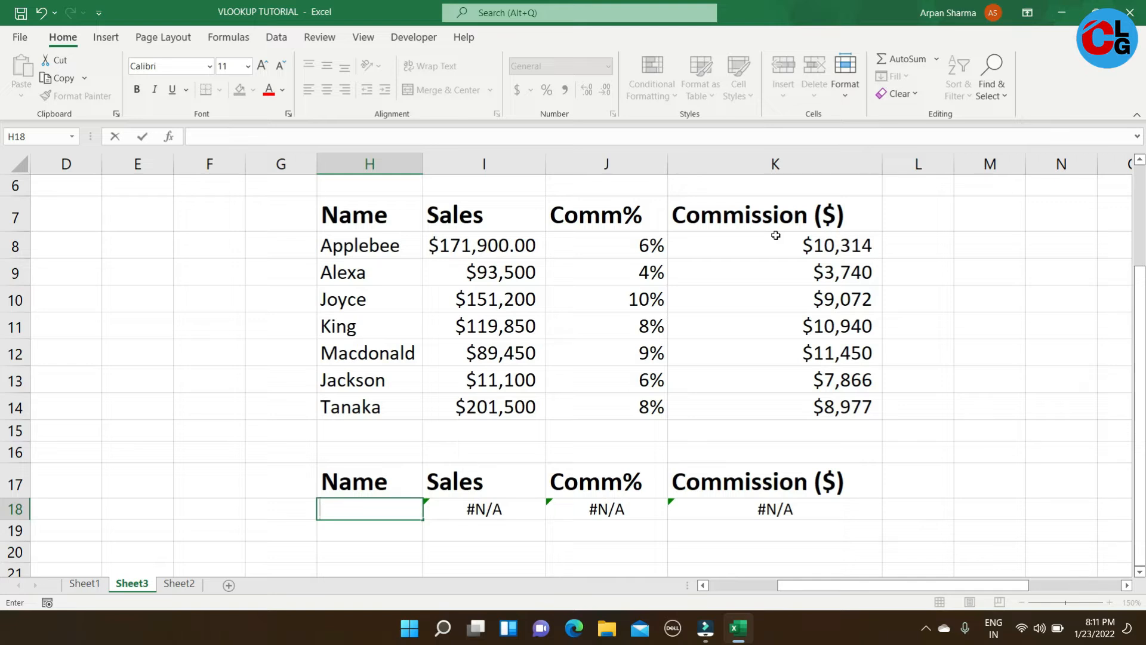
text(jackson)
key(Return)
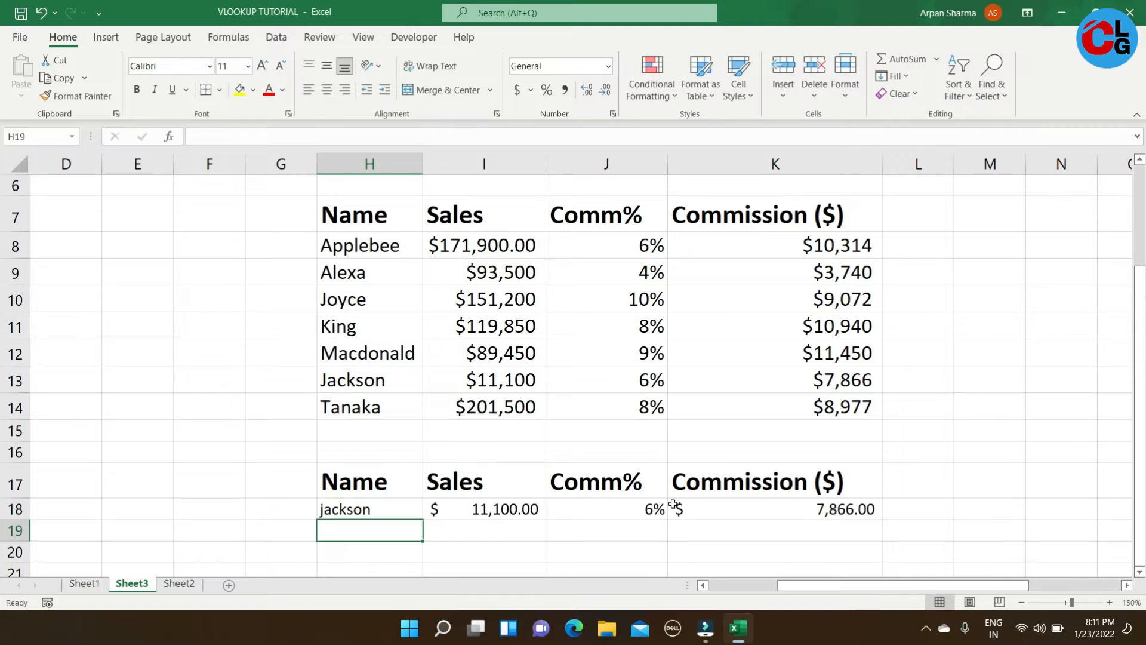
- Replace the name in H18 with the salesperson's name from H11, in capital letters
click(377, 513)
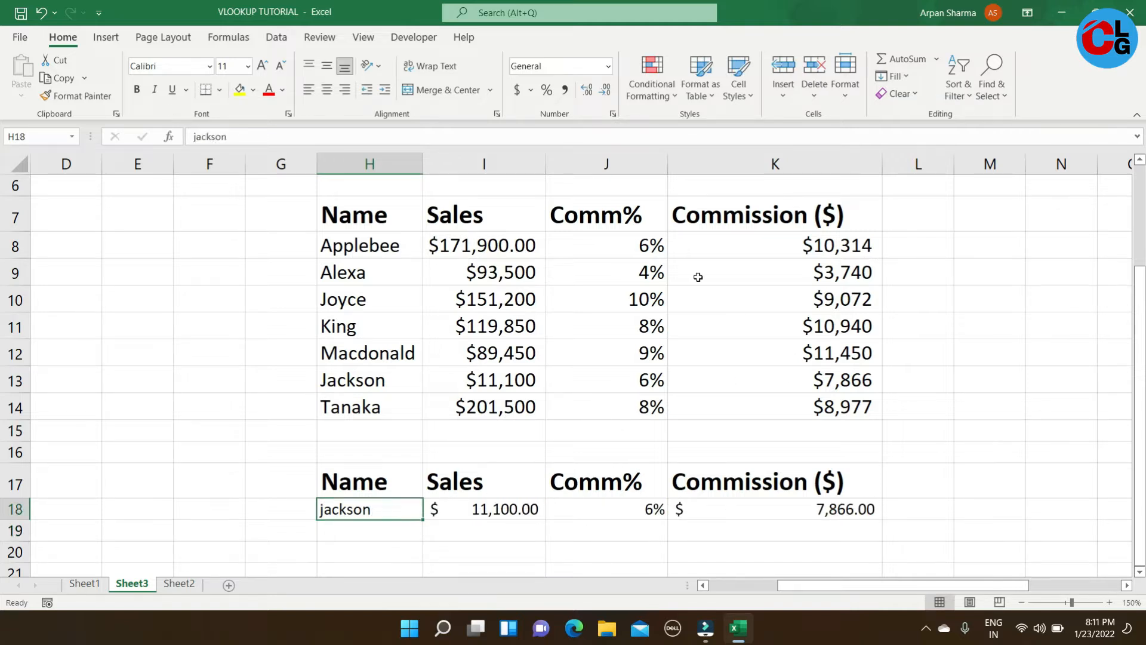
text(k)
key(BackSpace)
text(KING)
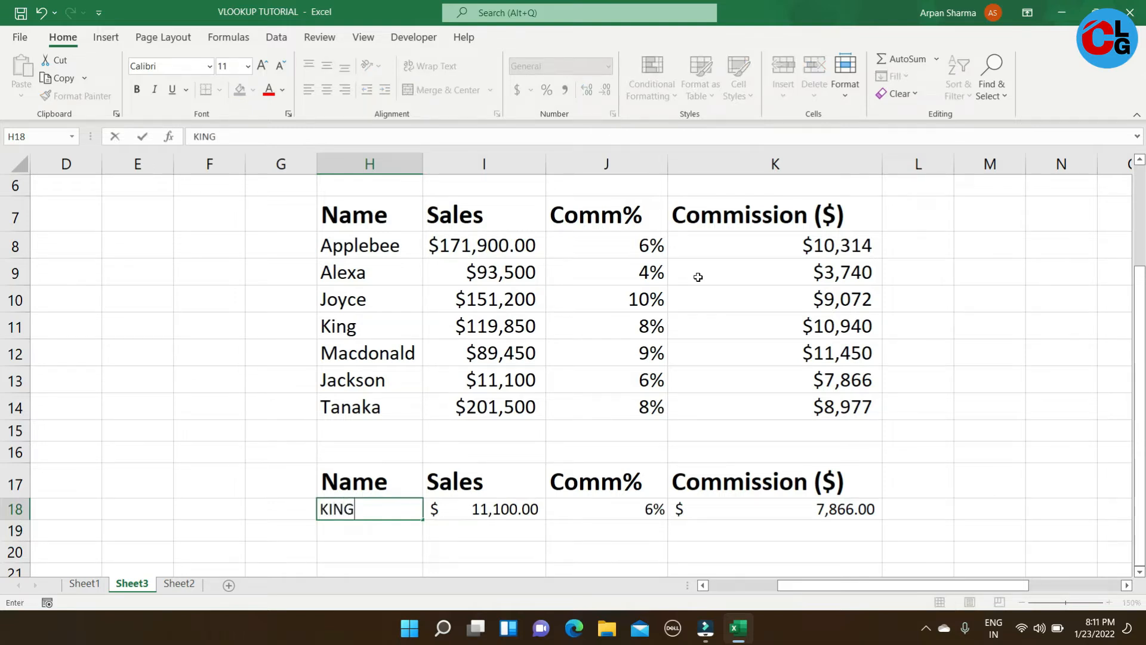
key(Return)
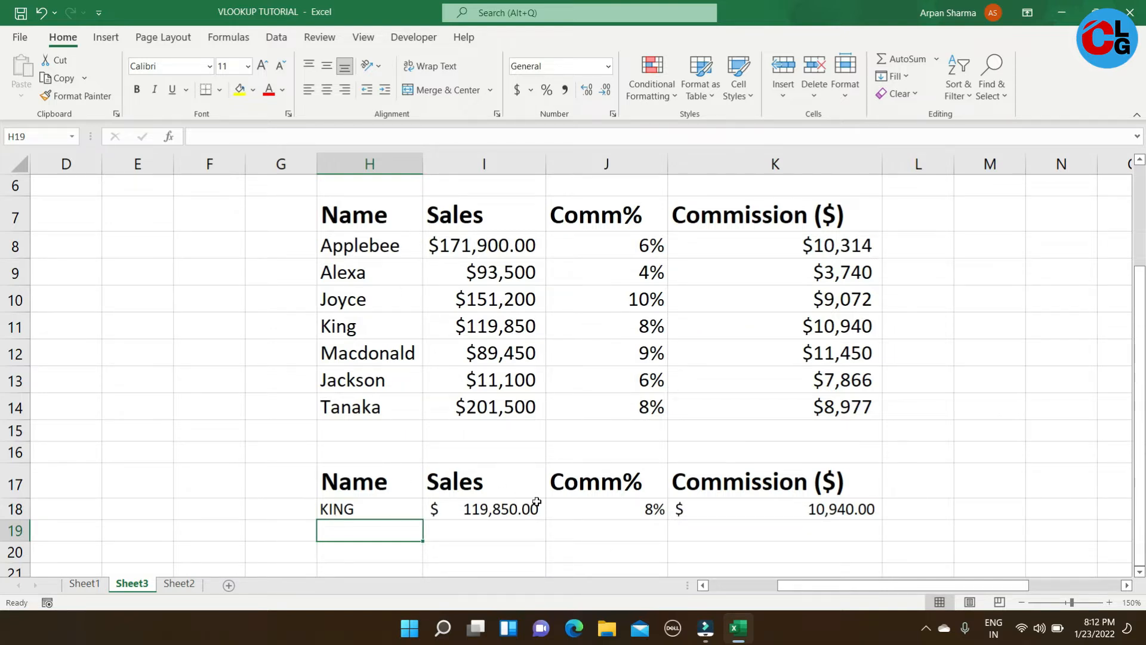
- Examine the VLOOKUP formulas in I18, J18 and K18, including the range lookup argument in I18
click(462, 509)
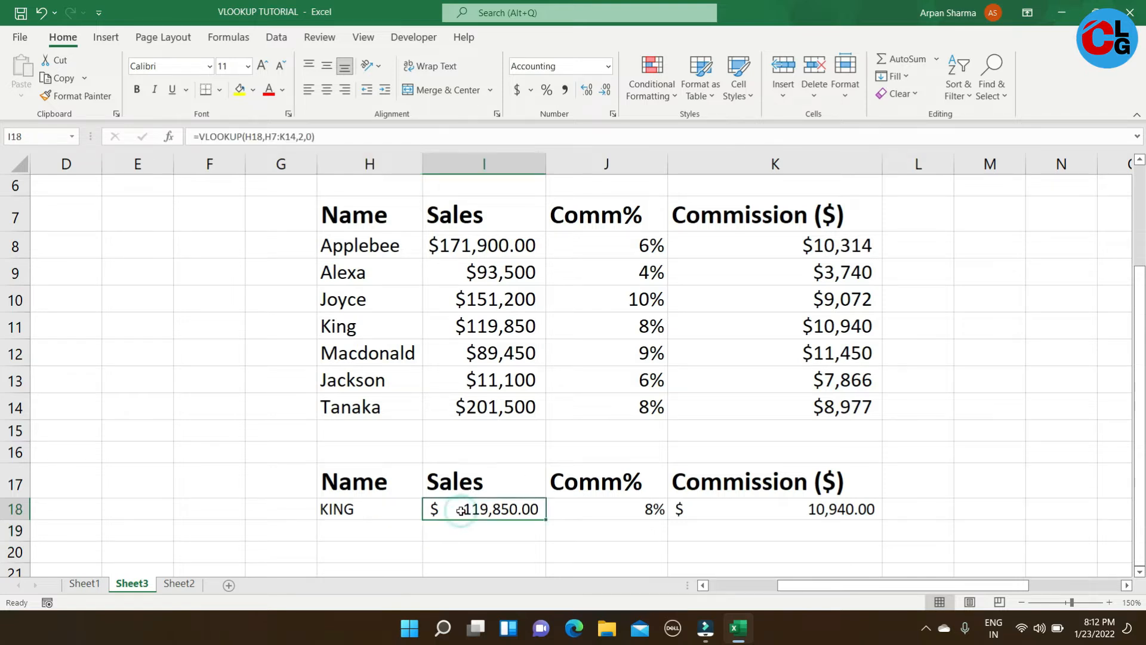
double_click(462, 509)
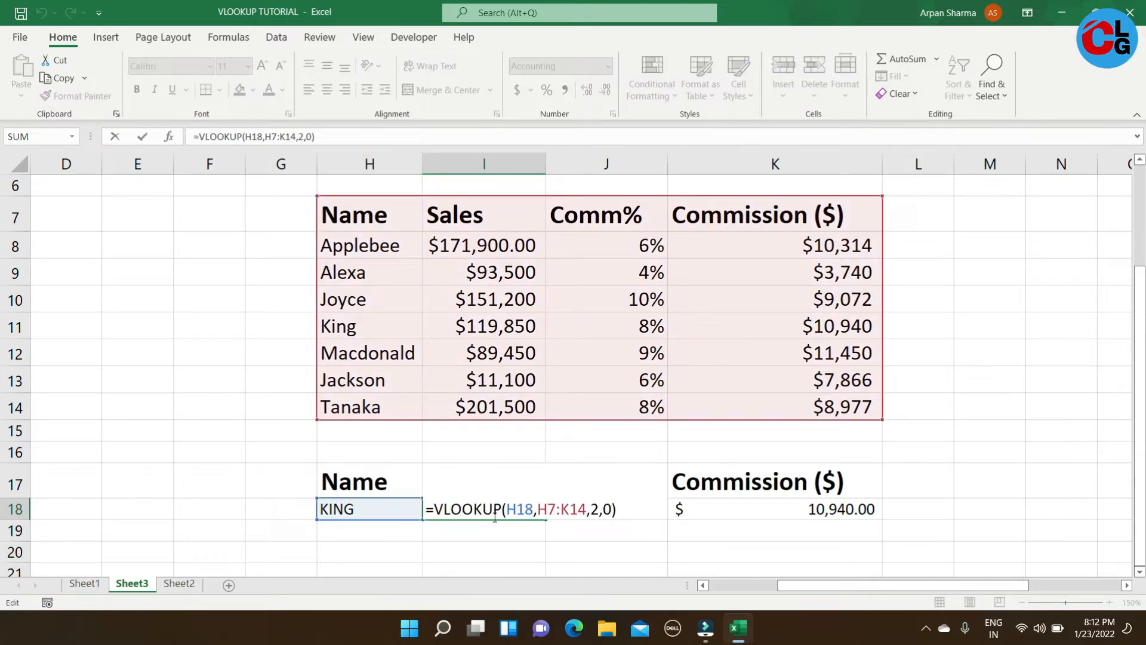
key(Escape)
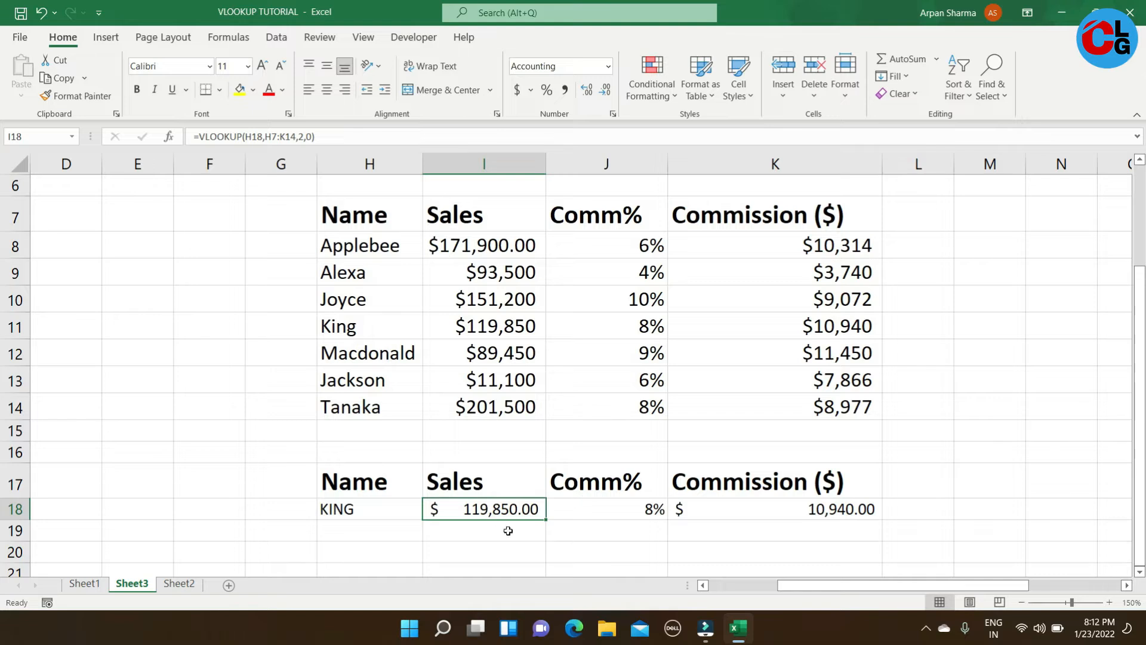
click(609, 509)
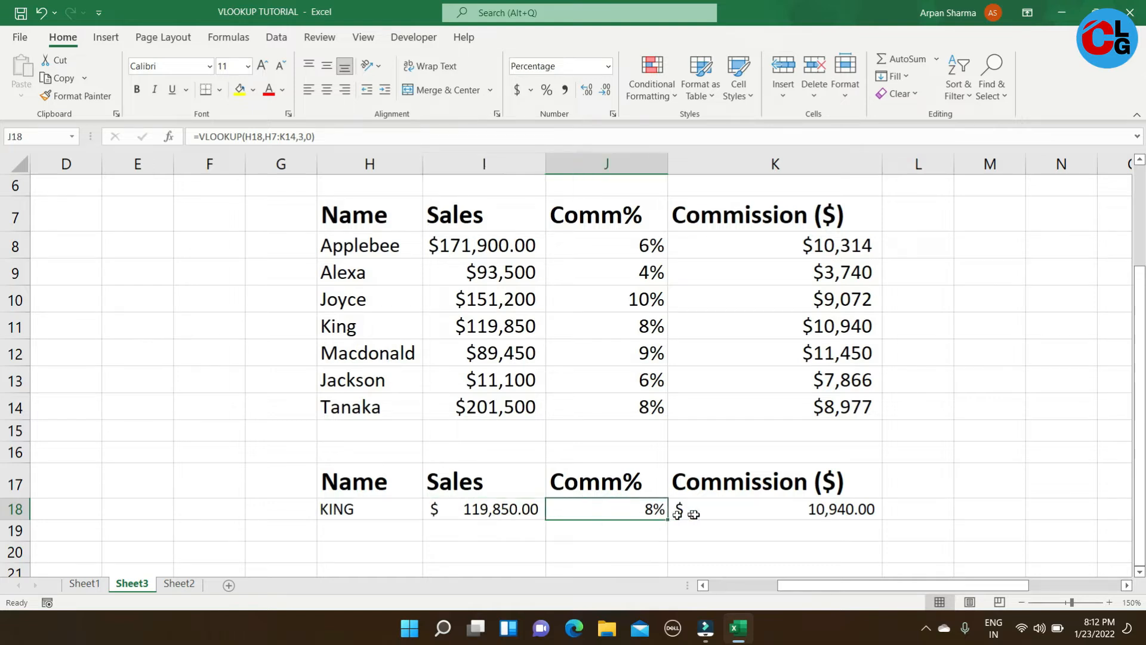
click(731, 511)
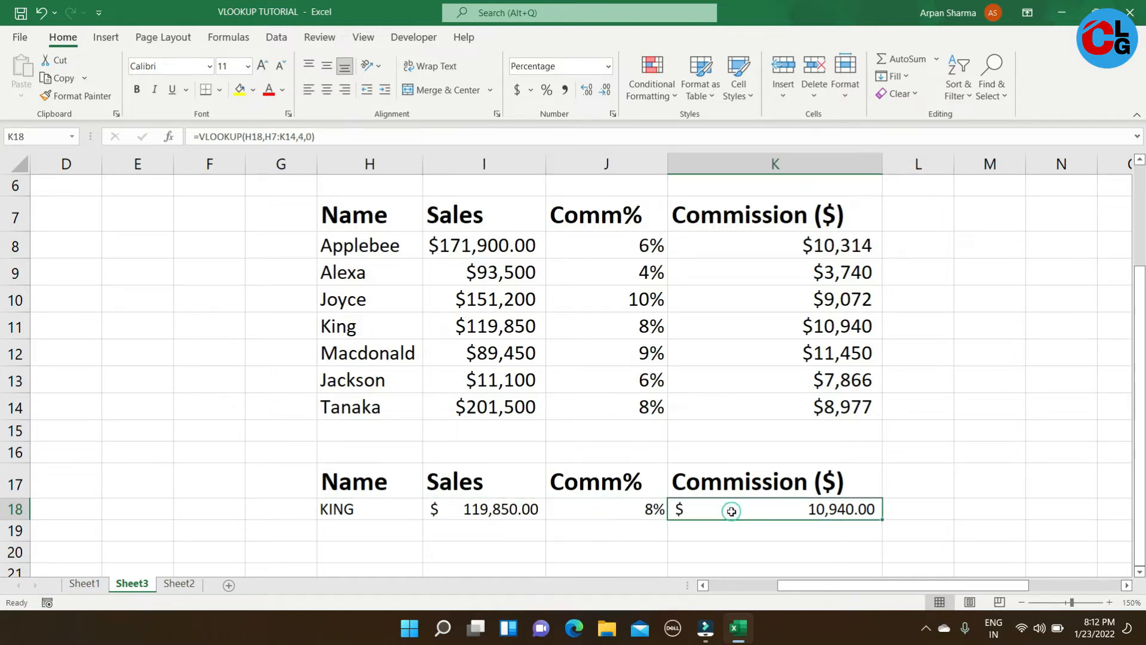
click(591, 512)
click(501, 505)
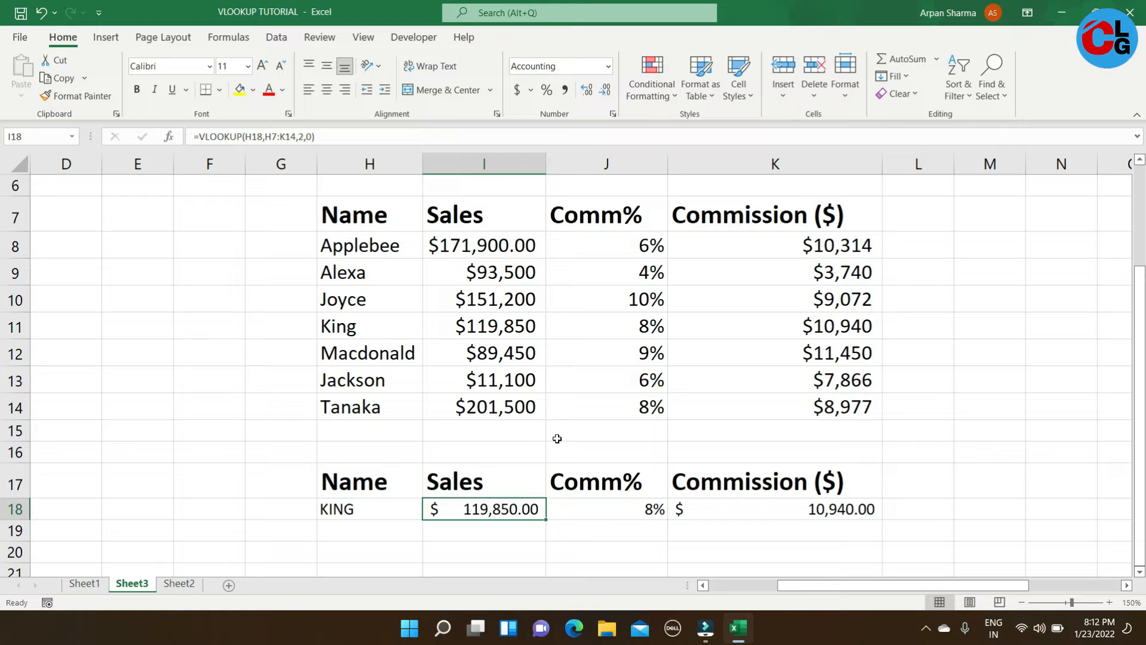
key(F2)
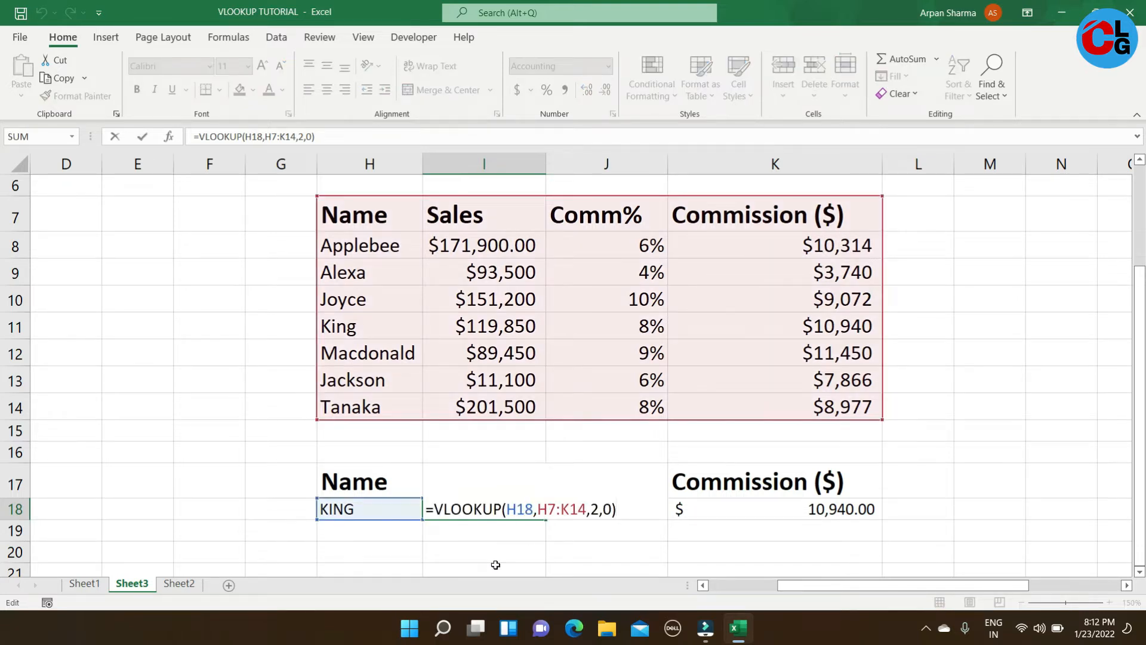
click(611, 508)
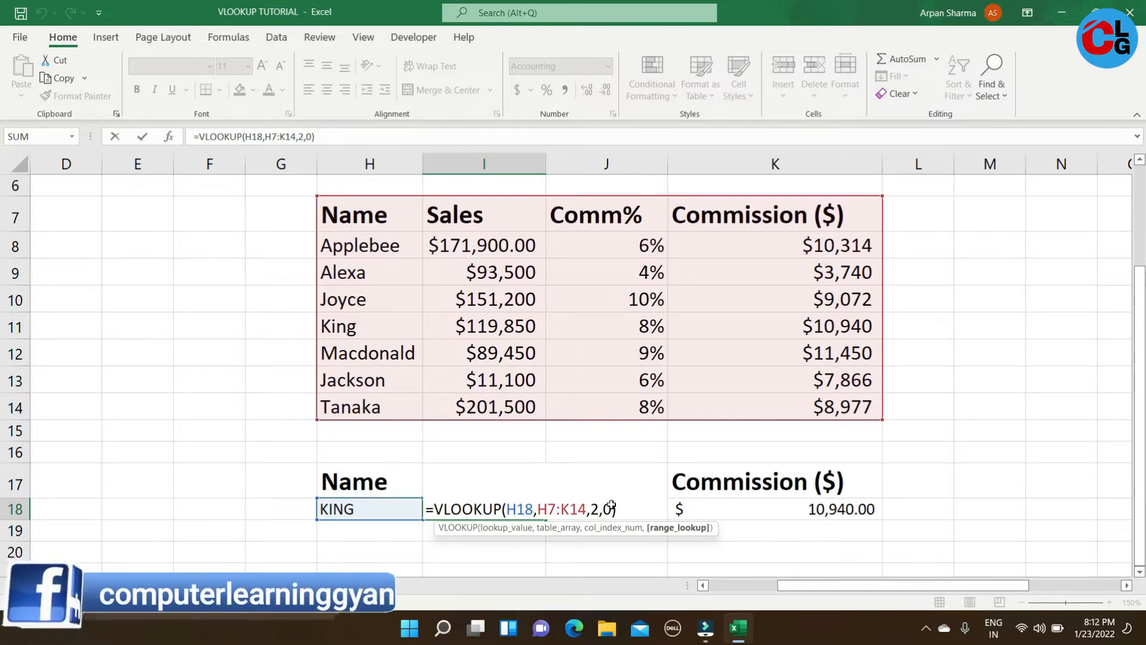
key(ctrl+Return)
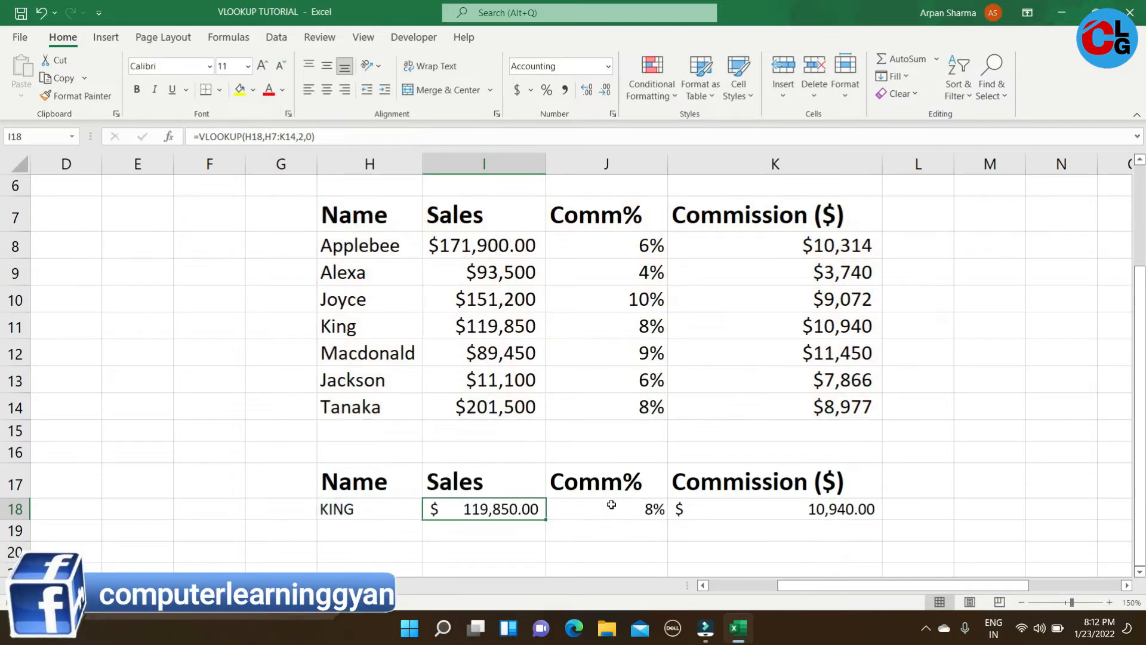
- Test the lookup row with a name missing from the sales table in H18, and clear that entry
click(368, 509)
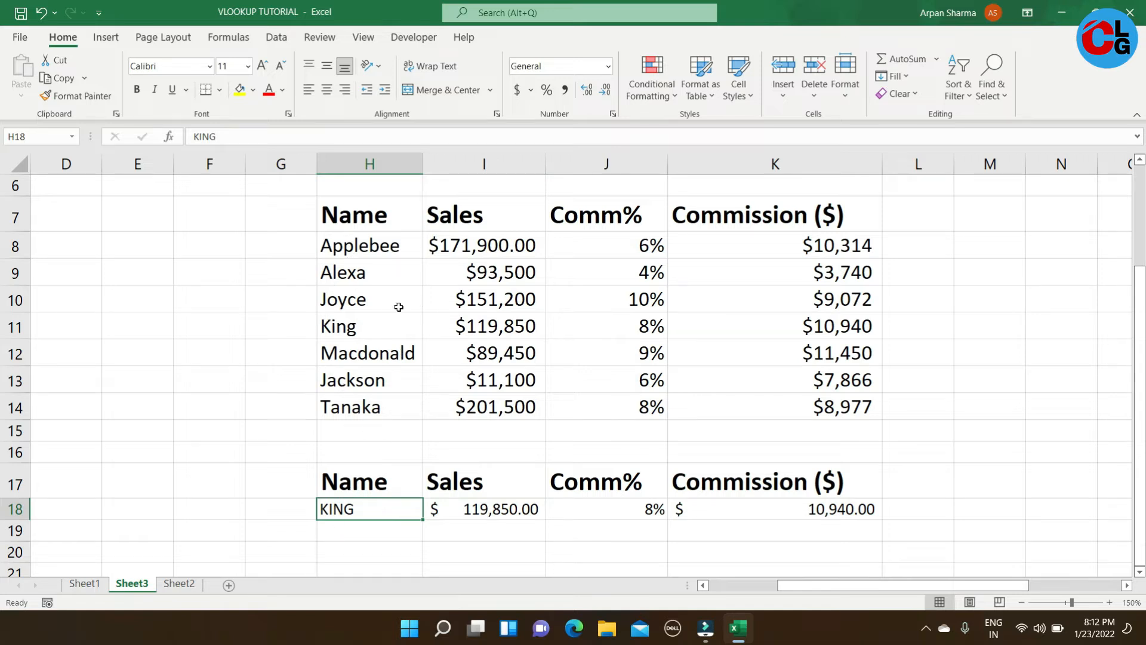
key(BackSpace)
text(suresh)
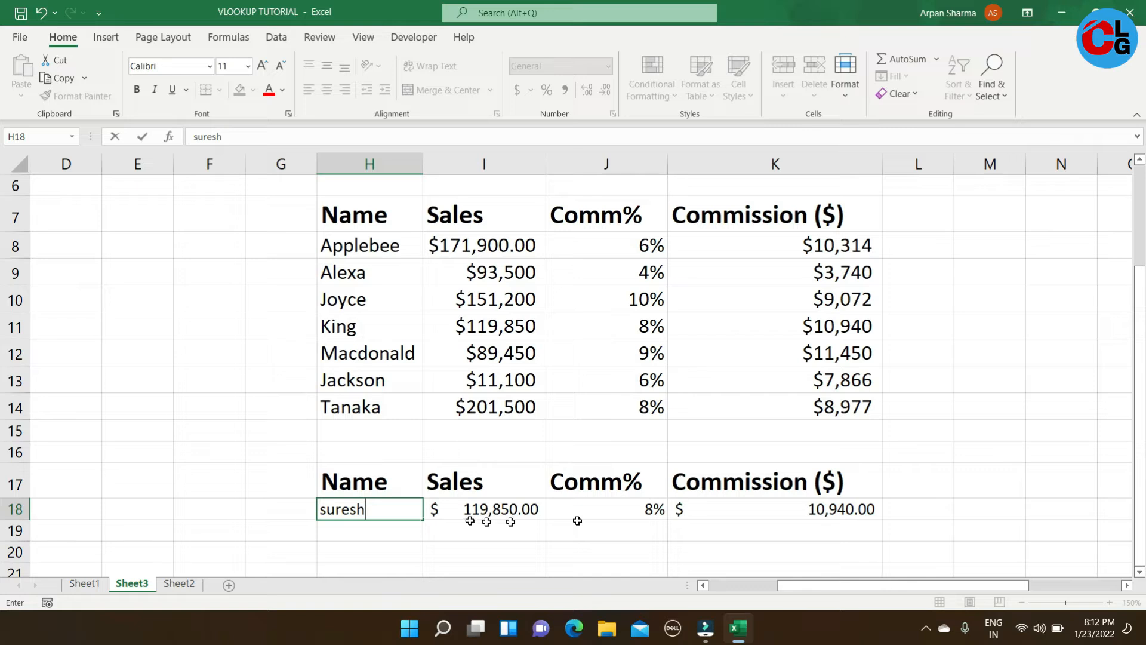
key(Return)
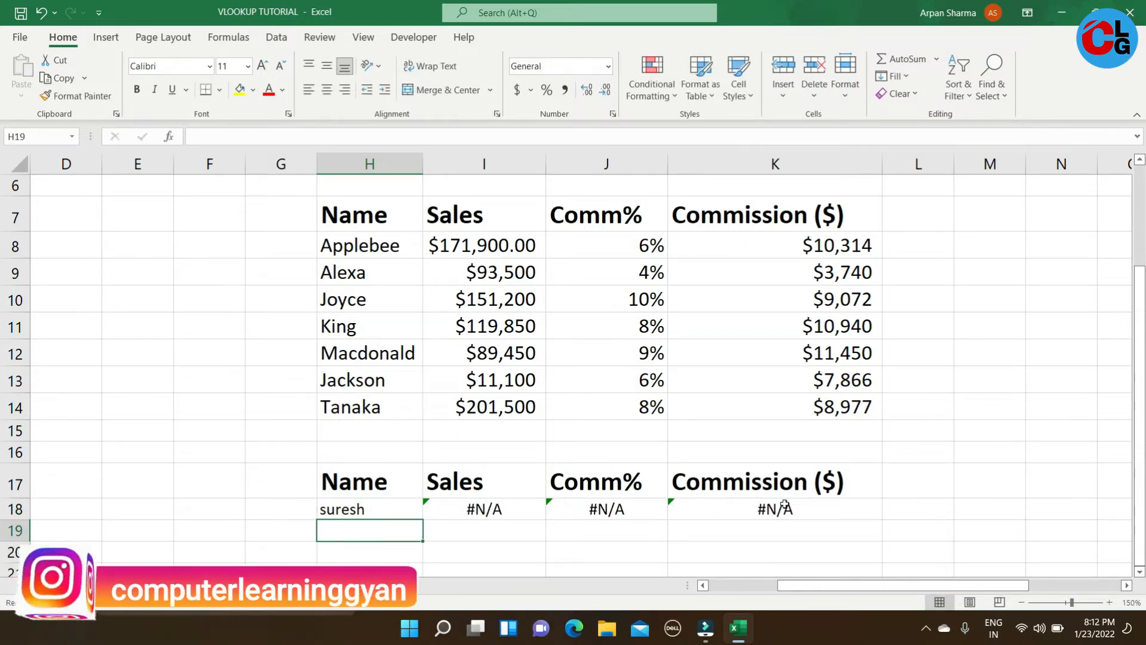
click(493, 507)
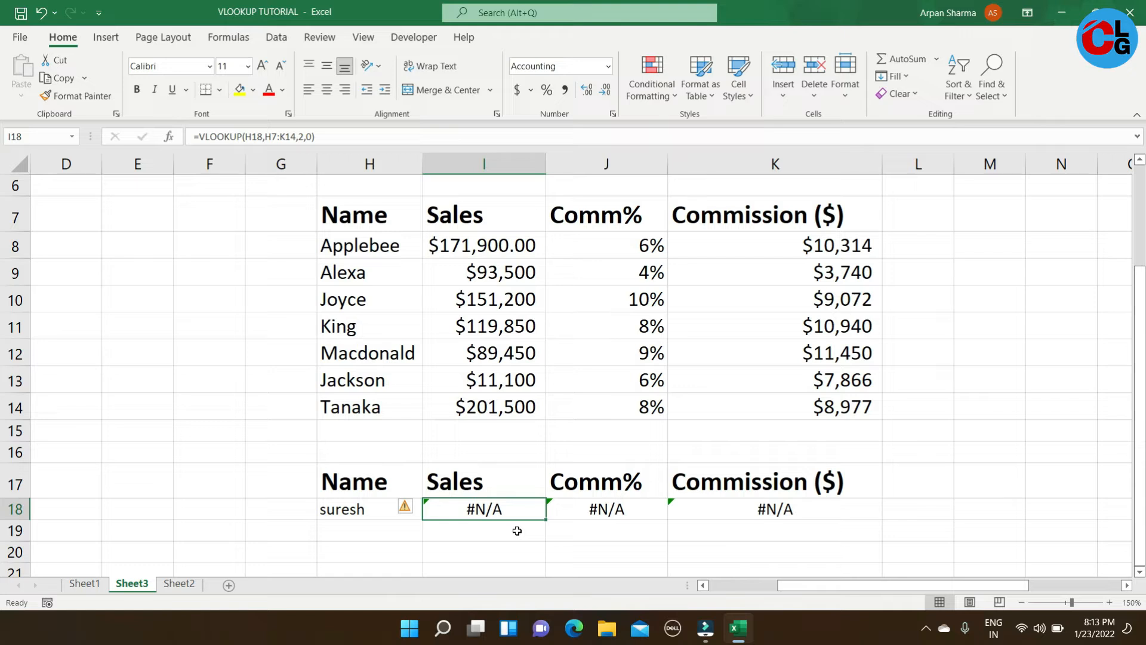
click(397, 509)
key(Delete)
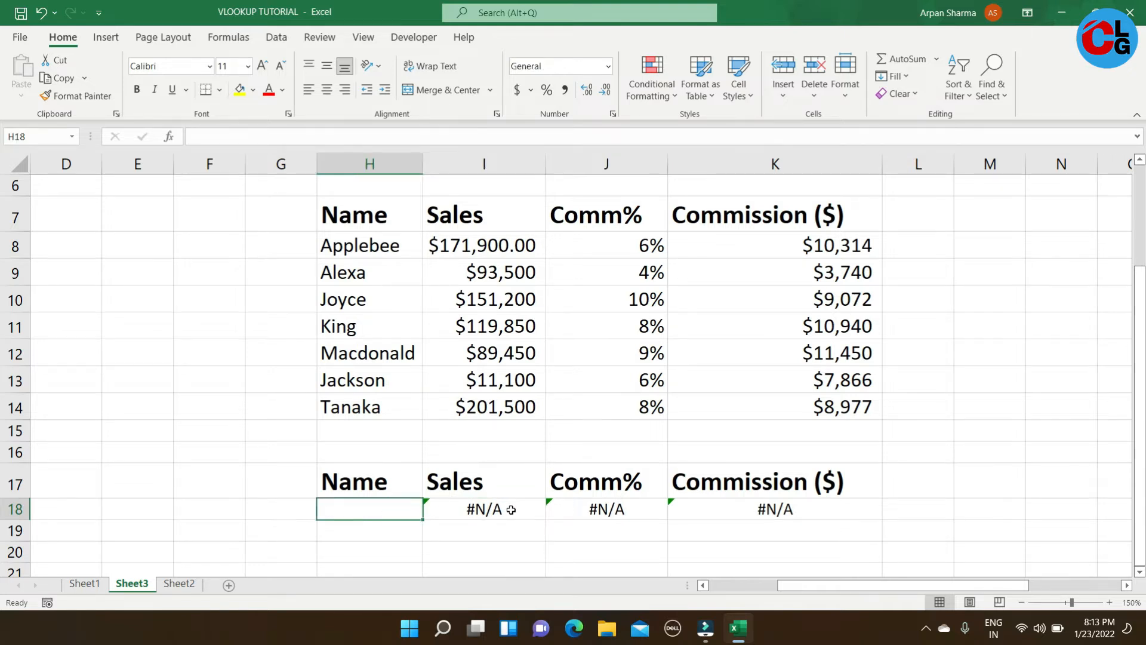
- Change the range lookup argument of the VLOOKUP formula in I18 to 1 for an approximate match
click(511, 510)
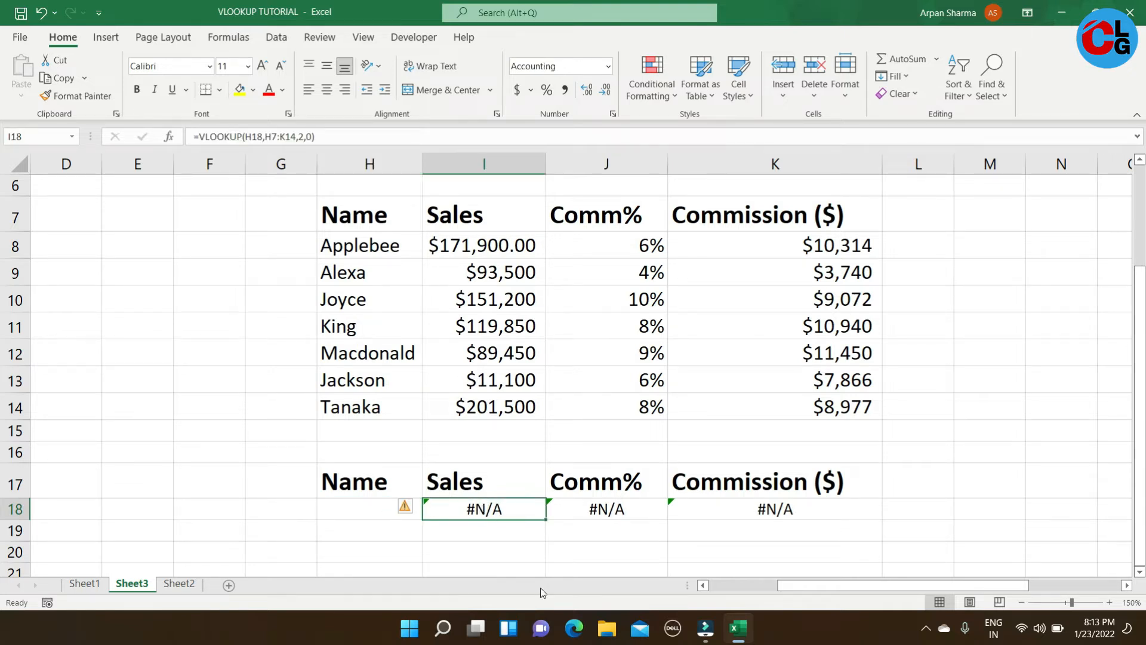
key(F2)
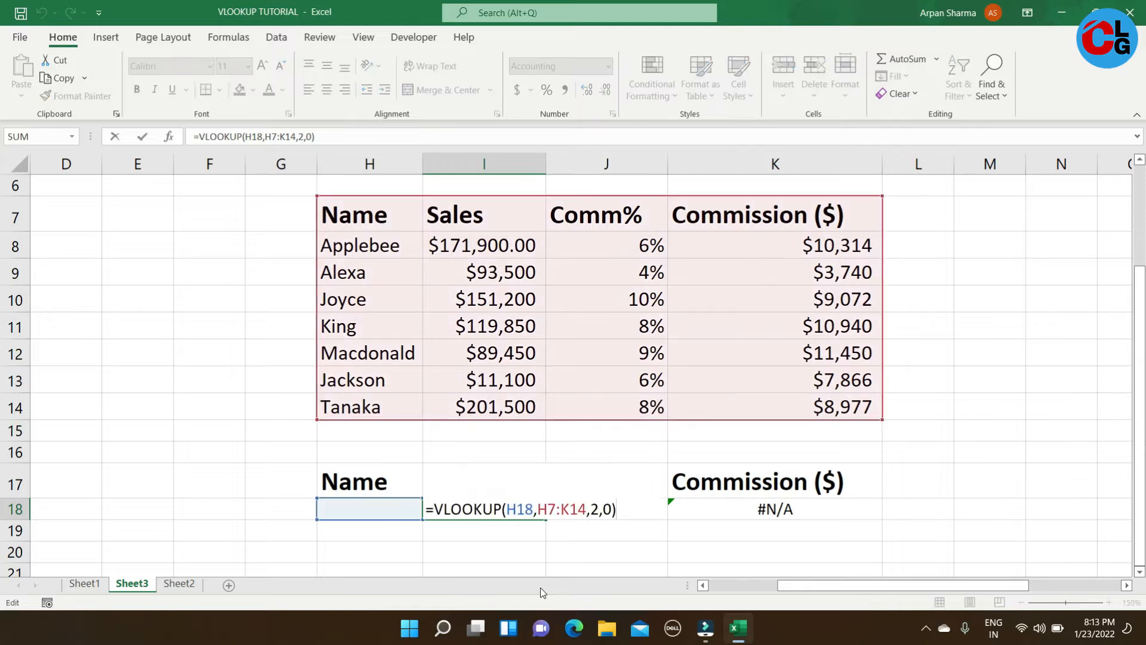
click(610, 509)
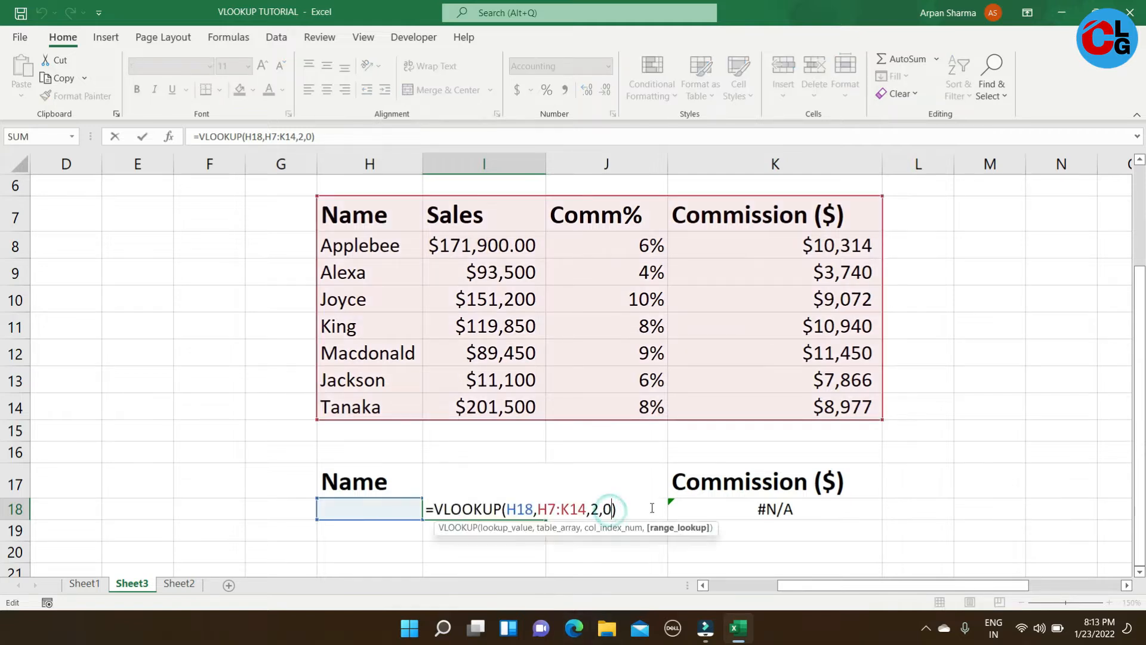
key(BackSpace)
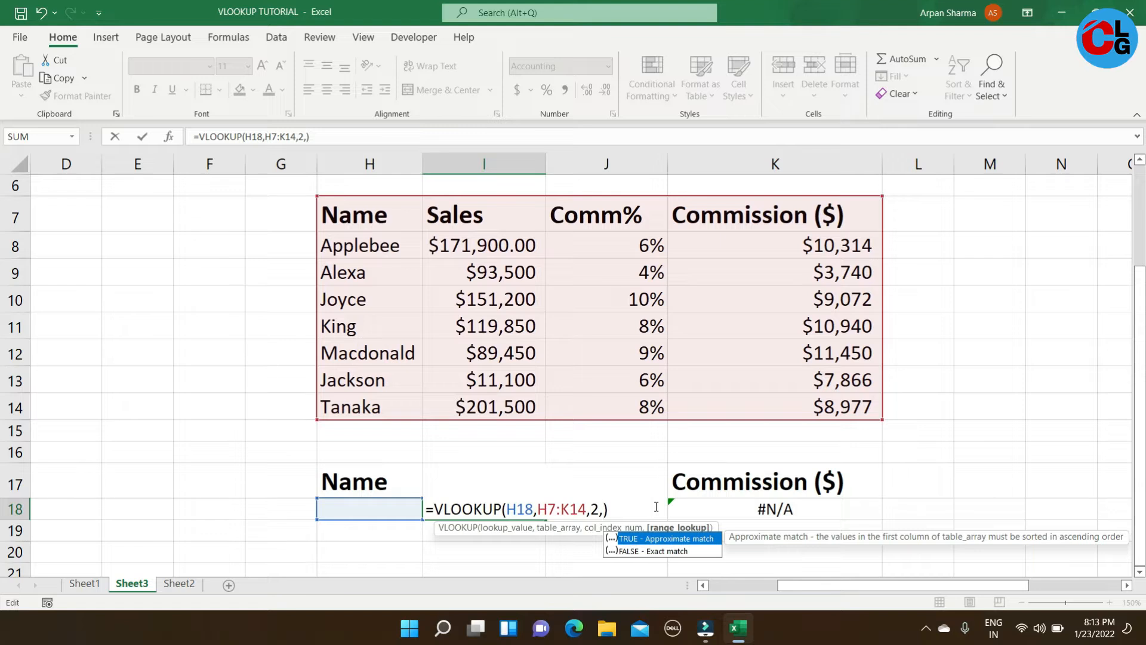
text(tru)
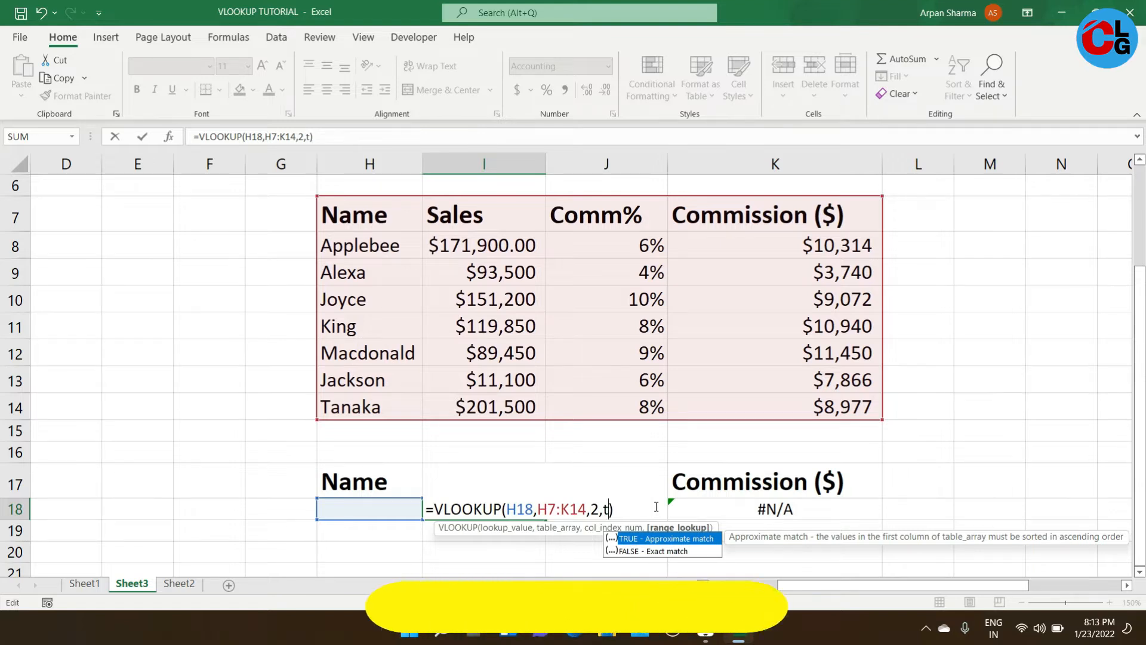
text(e)
key(BackSpace)
key(BackSpace)
key(BackSpace)
key(BackSpace)
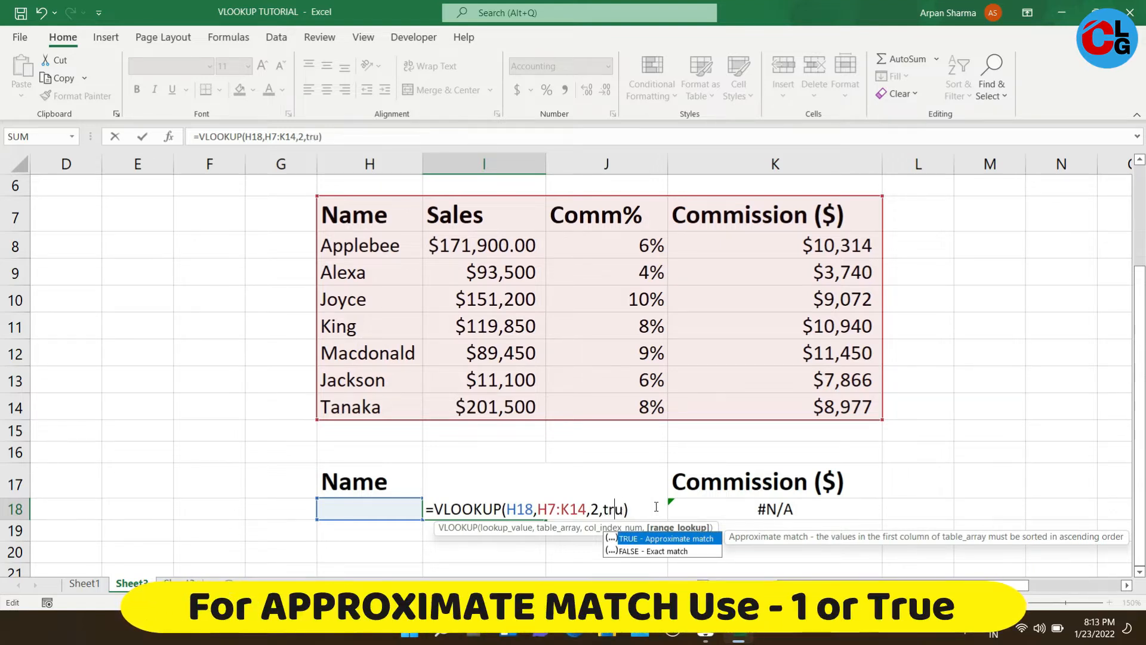
text(1)
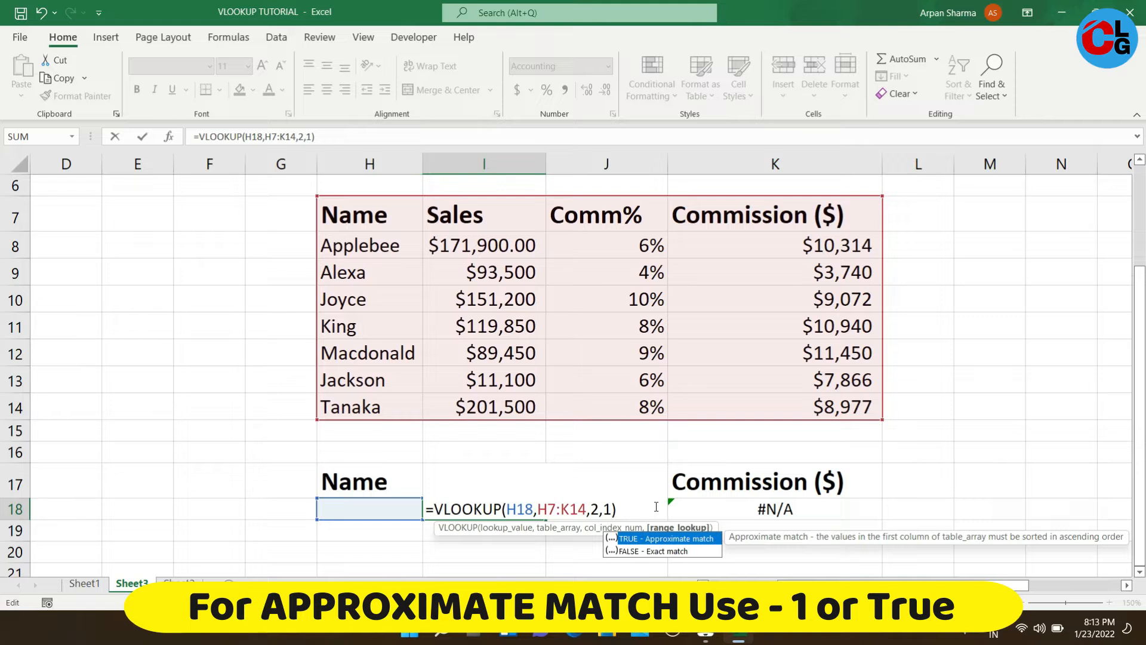
key(Return)
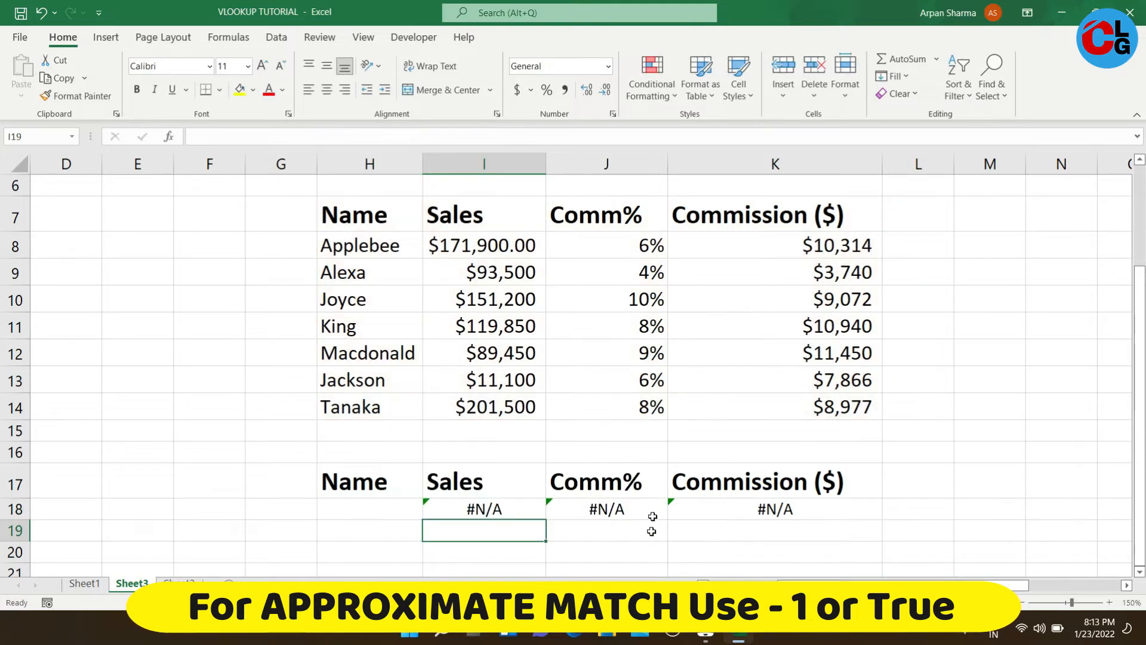
- Set the range lookup argument of the Comm% VLOOKUP formula in J18 to 1
click(632, 508)
key(F2)
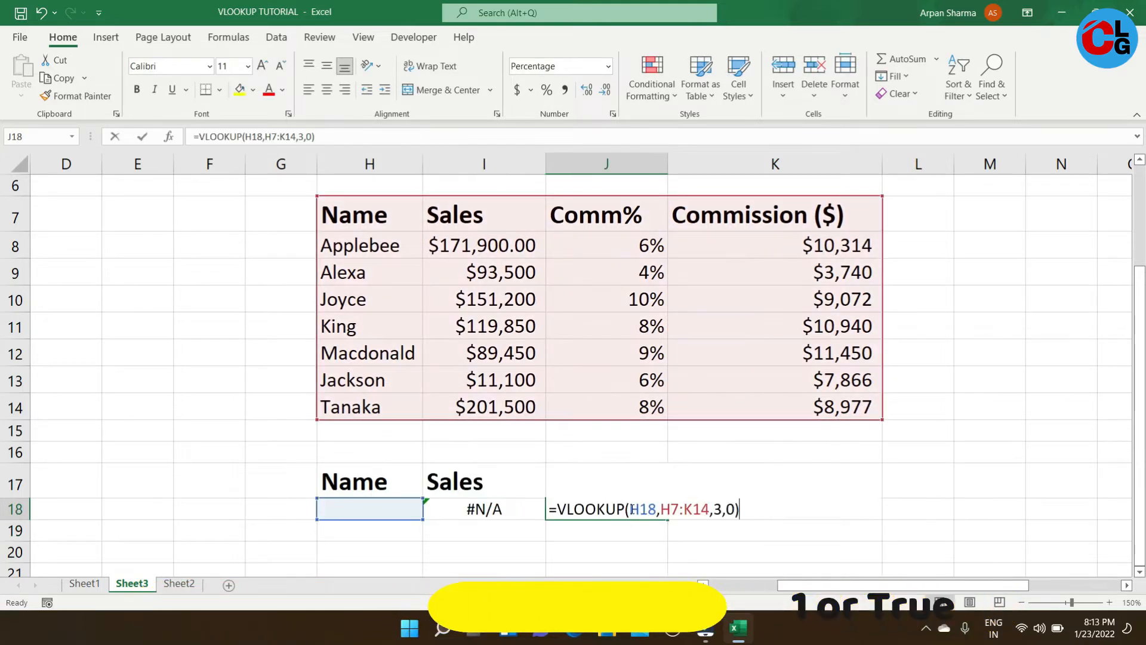
click(734, 508)
key(BackSpace)
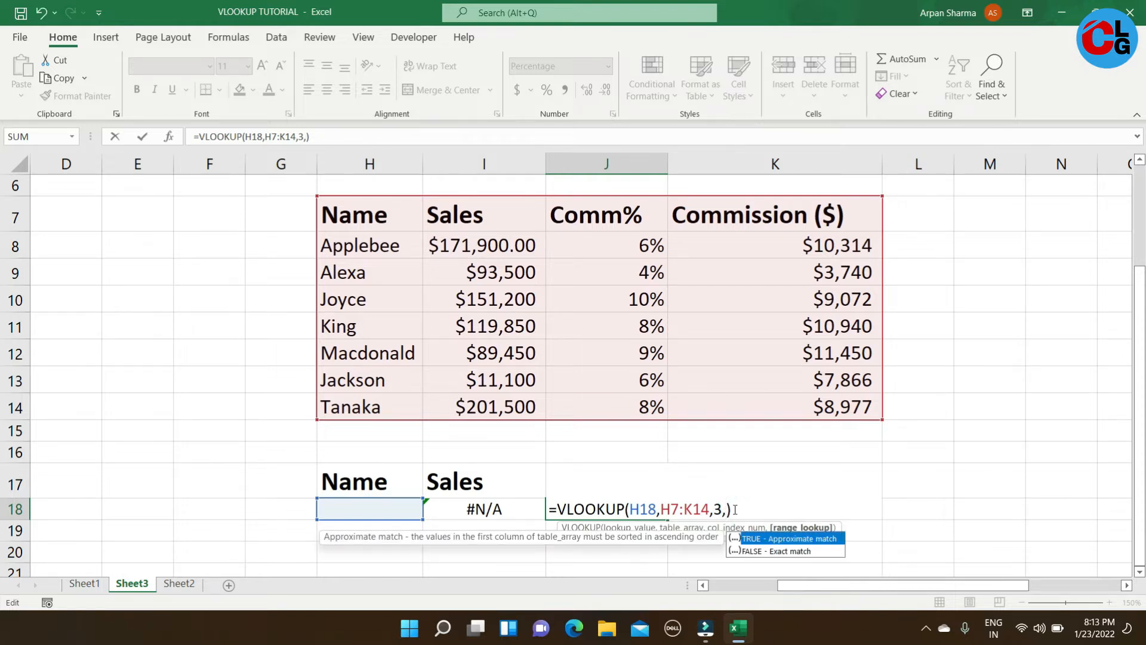
text(1)
key(Return)
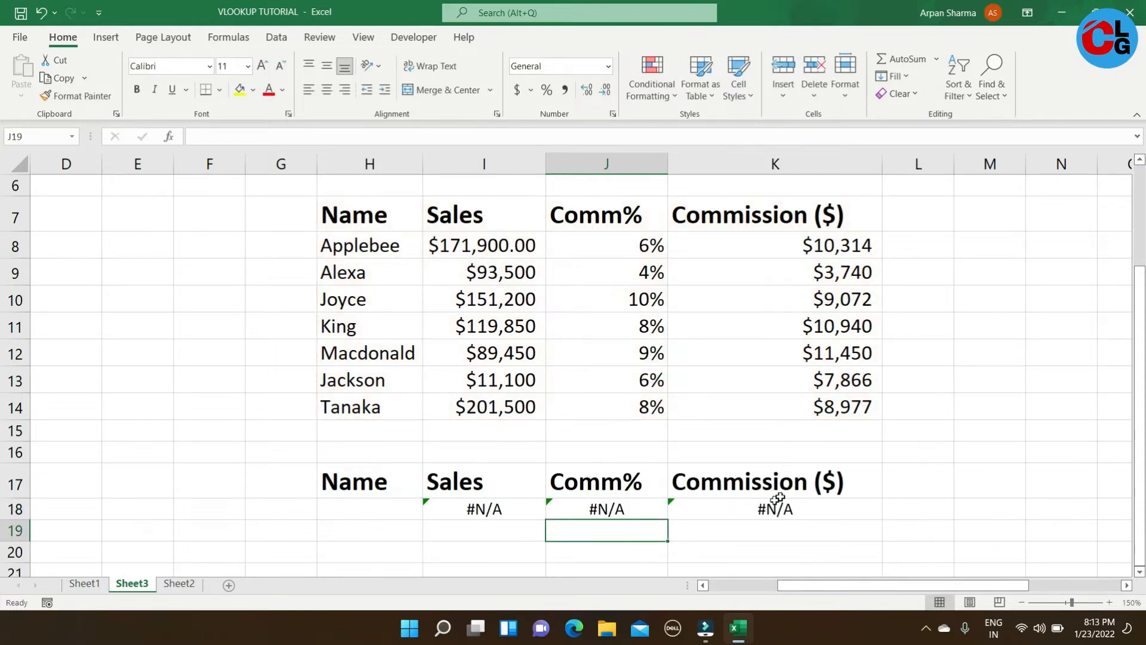
- Set the range lookup argument of the Commission VLOOKUP formula in K18 to 1
click(779, 507)
key(F2)
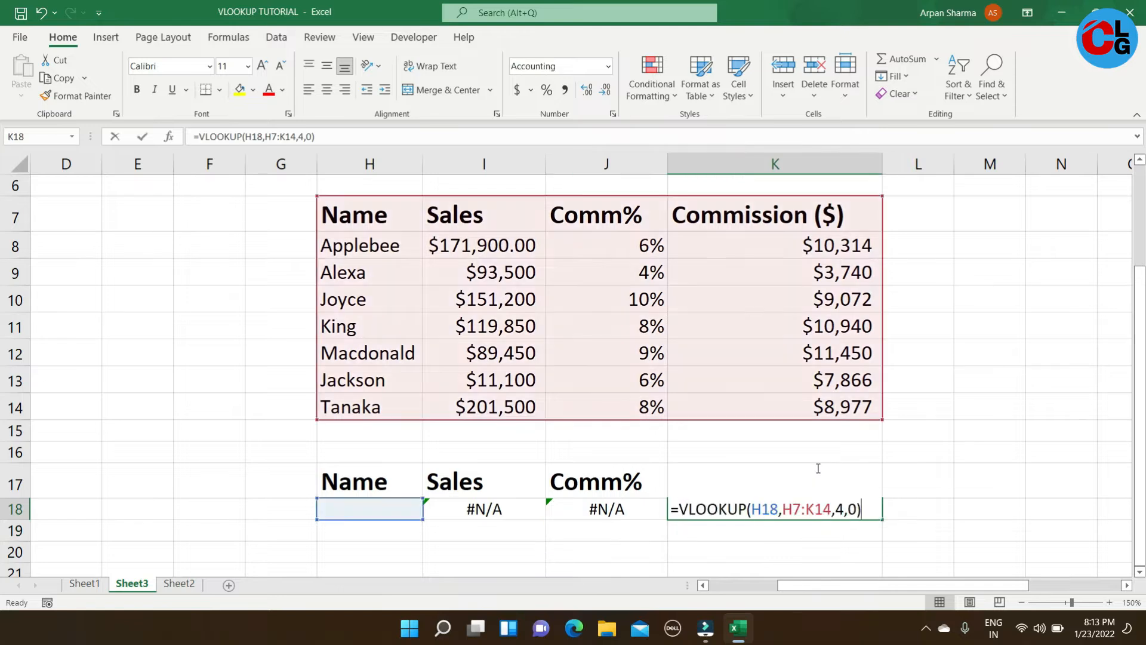
key(Left)
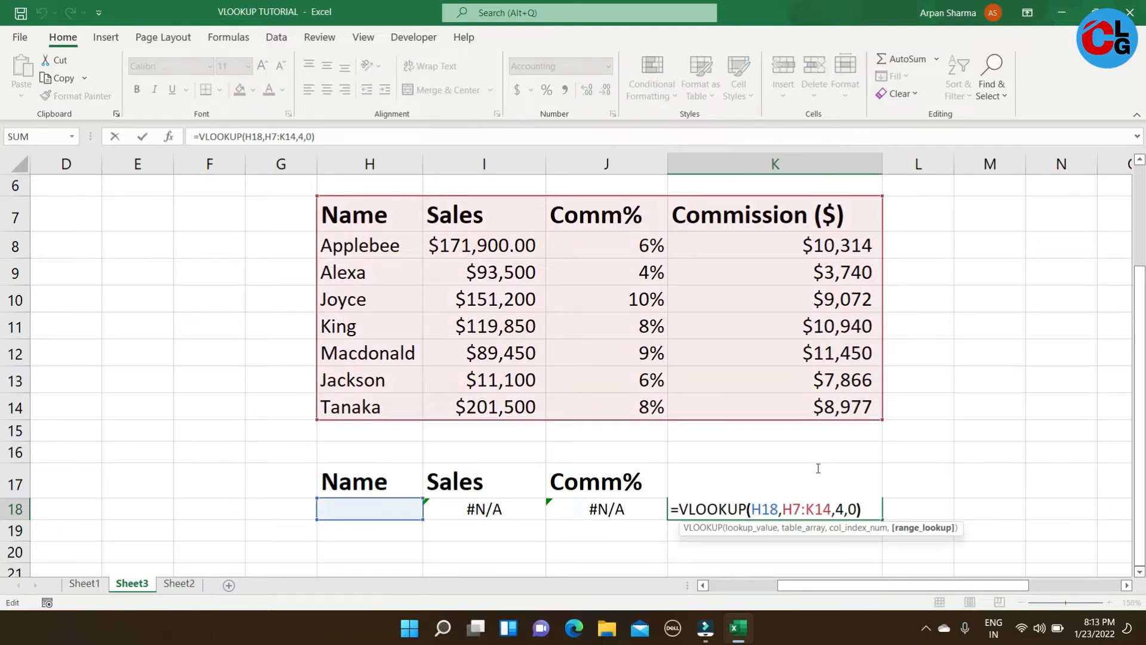
key(BackSpace)
text(1)
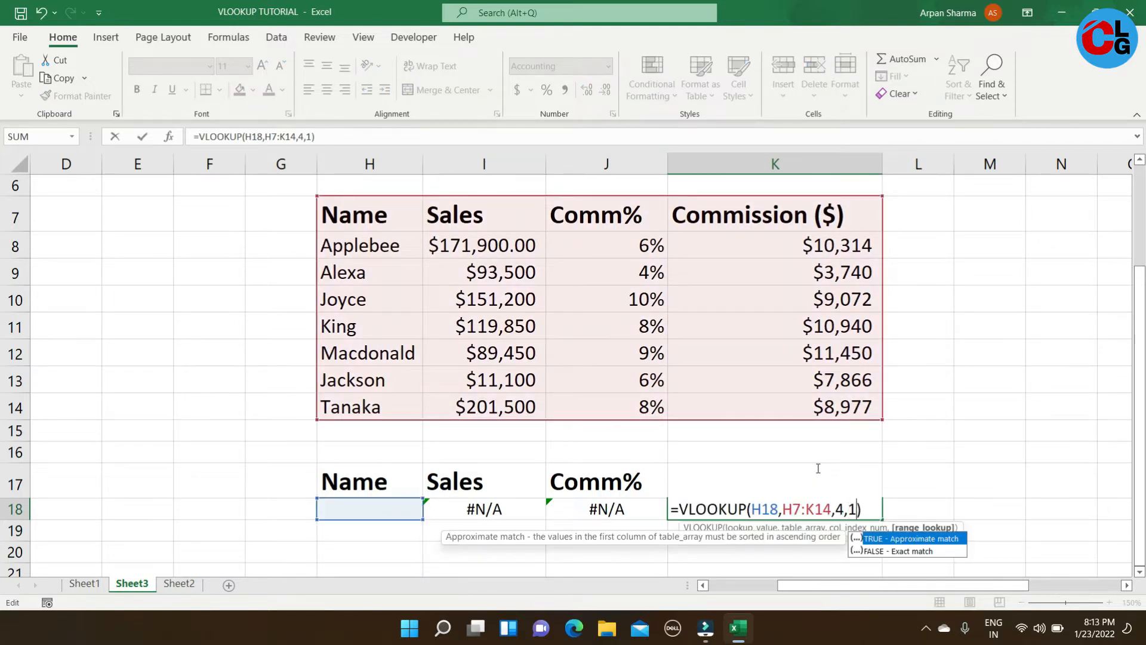
key(Return)
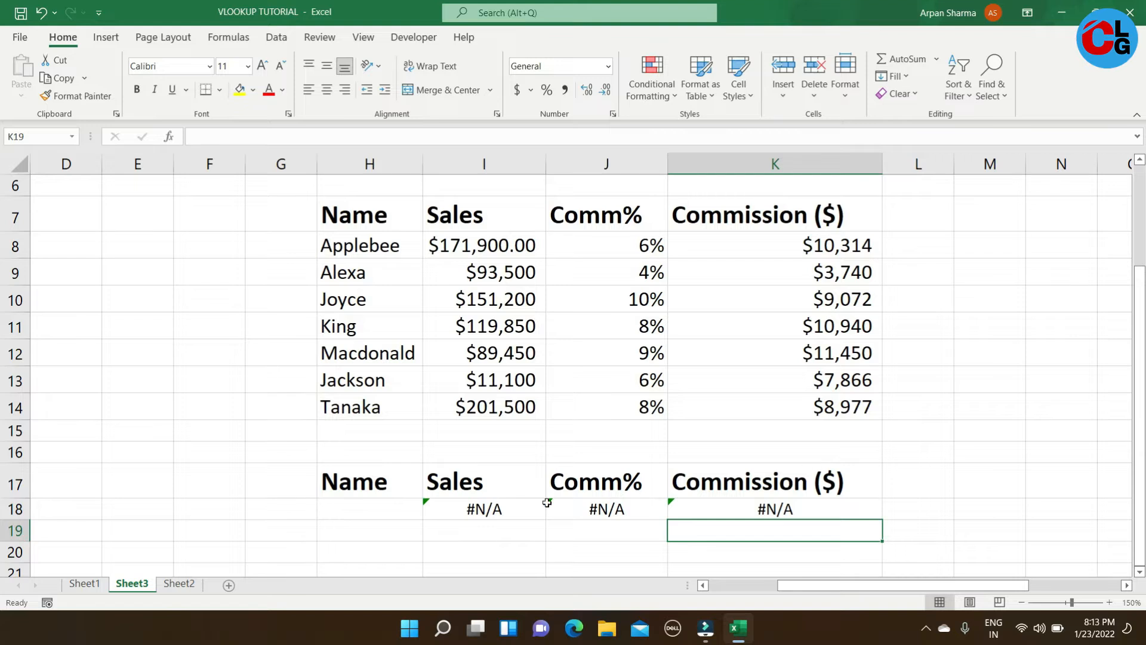
- Enter a name missing from the sales table in H18 to test the approximate-match lookups
click(373, 509)
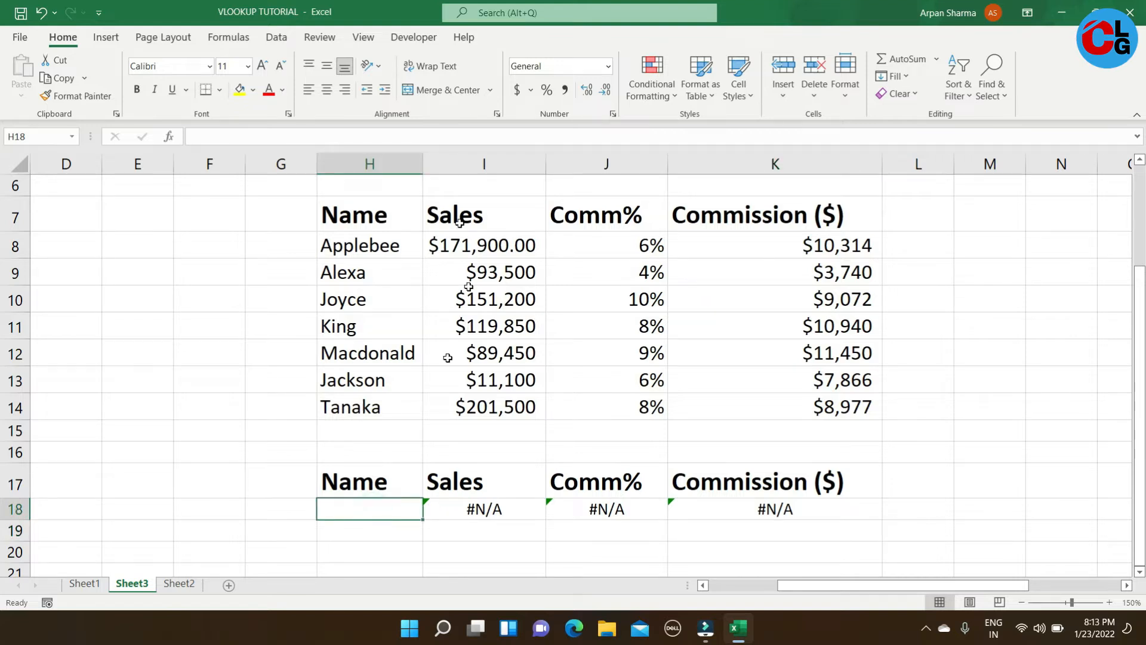
text(su)
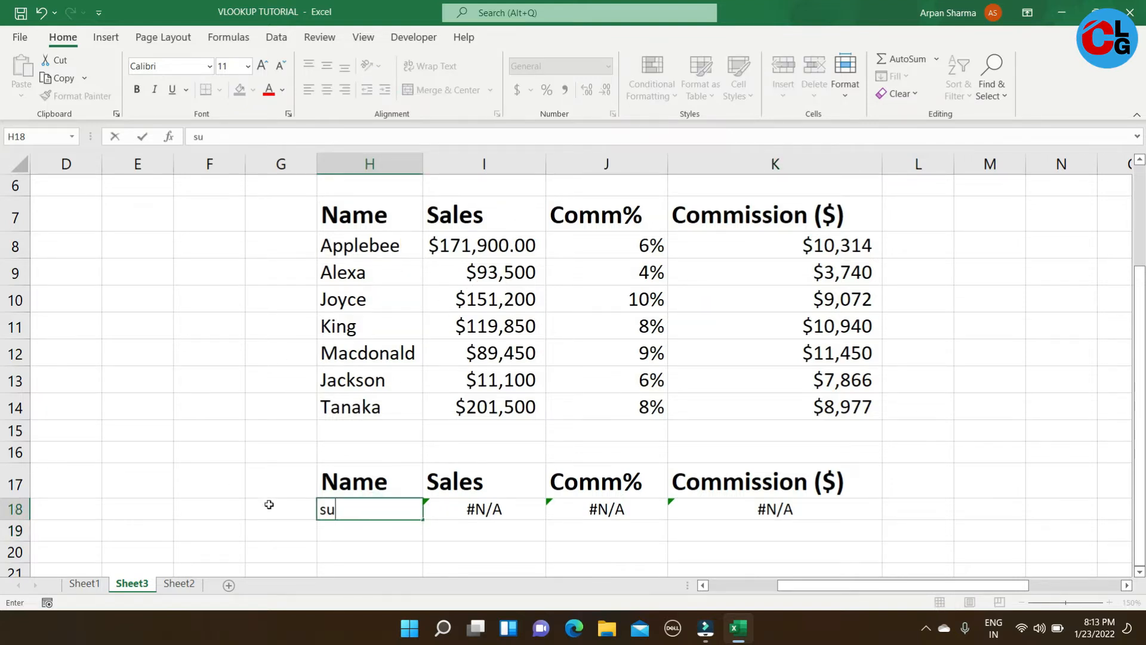
text(resh)
key(Return)
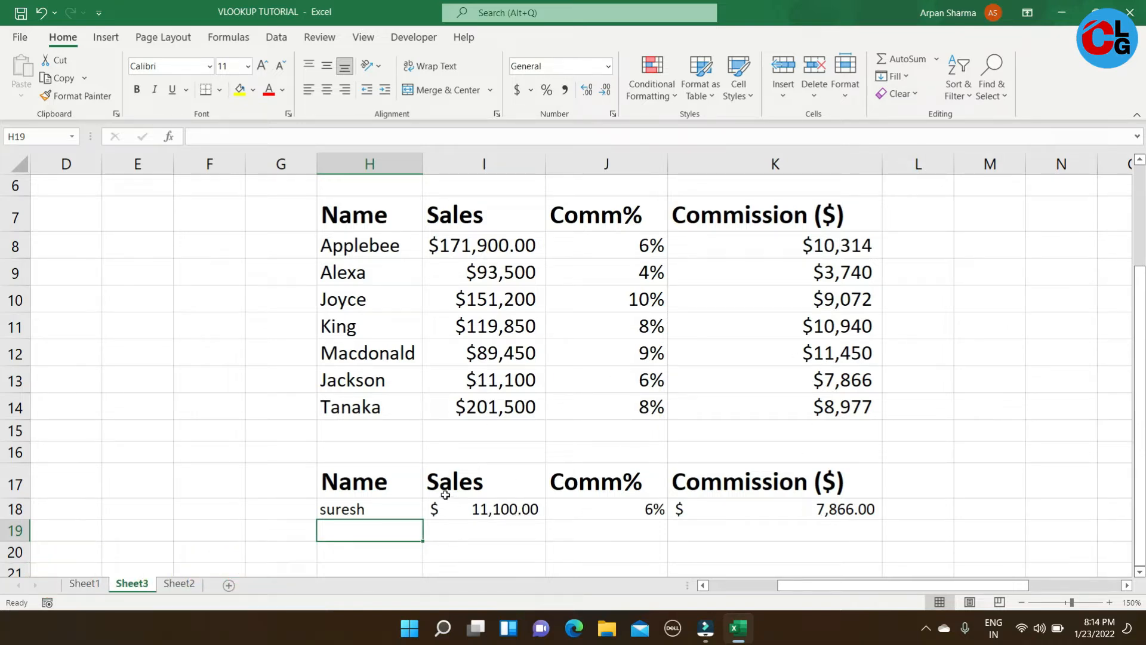
click(380, 512)
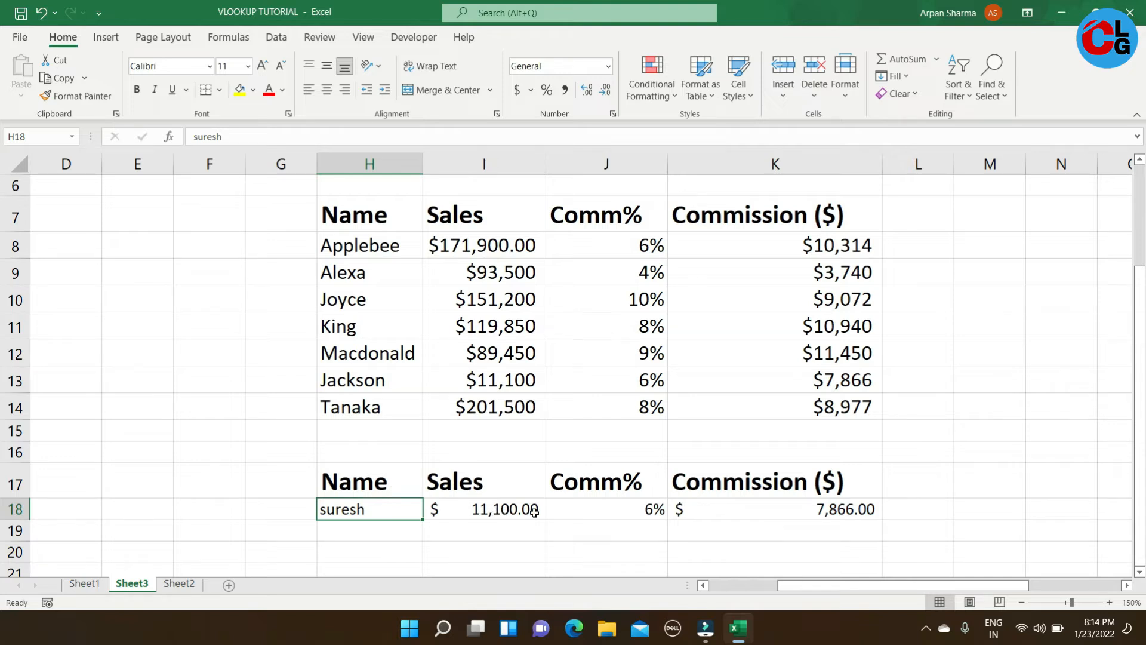
click(604, 550)
mouse_move(1140, 412)
mouse_down()
mouse_move(1140, 332)
mouse_move(1140, 410)
mouse_up()
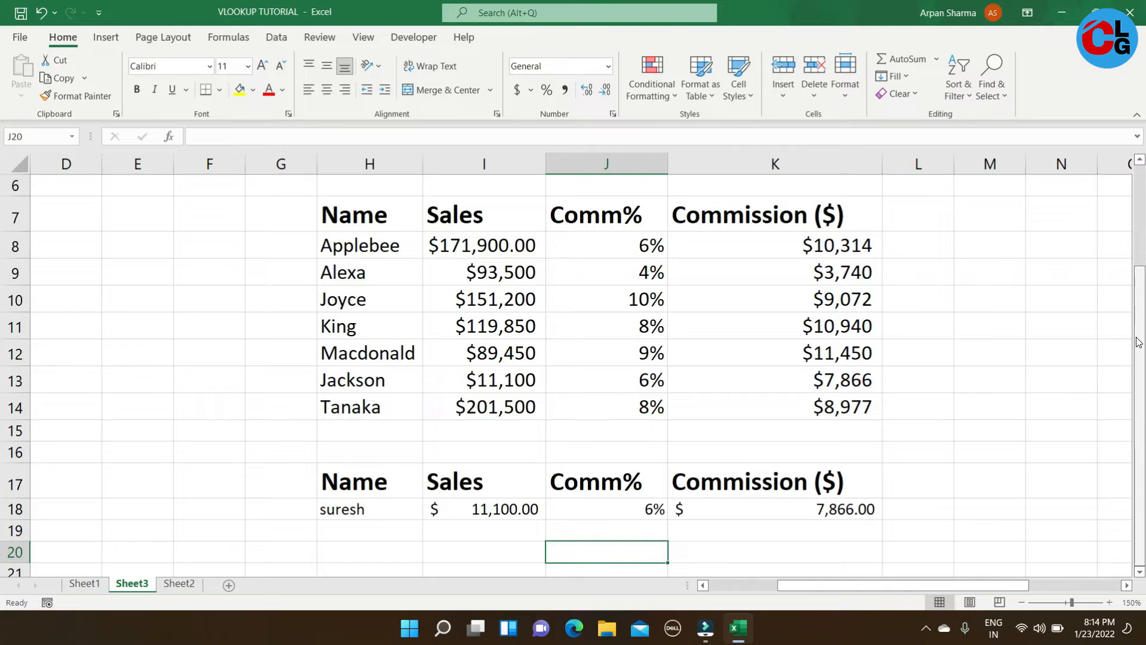
- Switch to Sheet1 and add the heading NAME in J16, next to AMOUNT in the lookup row headings
click(84, 584)
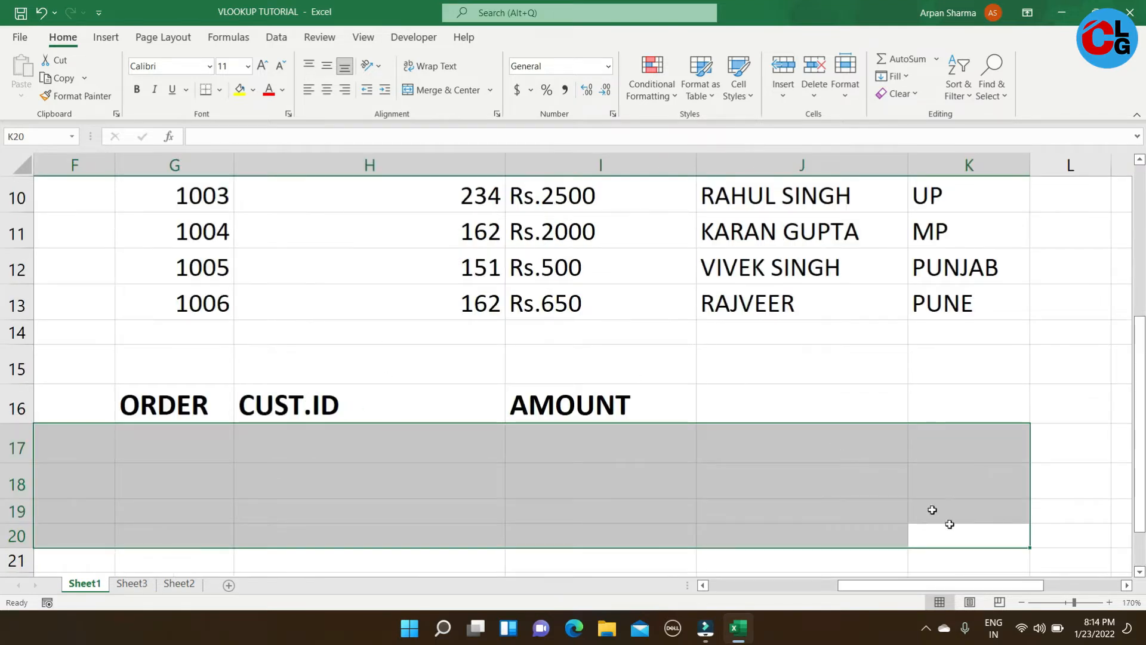
drag(1076, 604, 1066, 604)
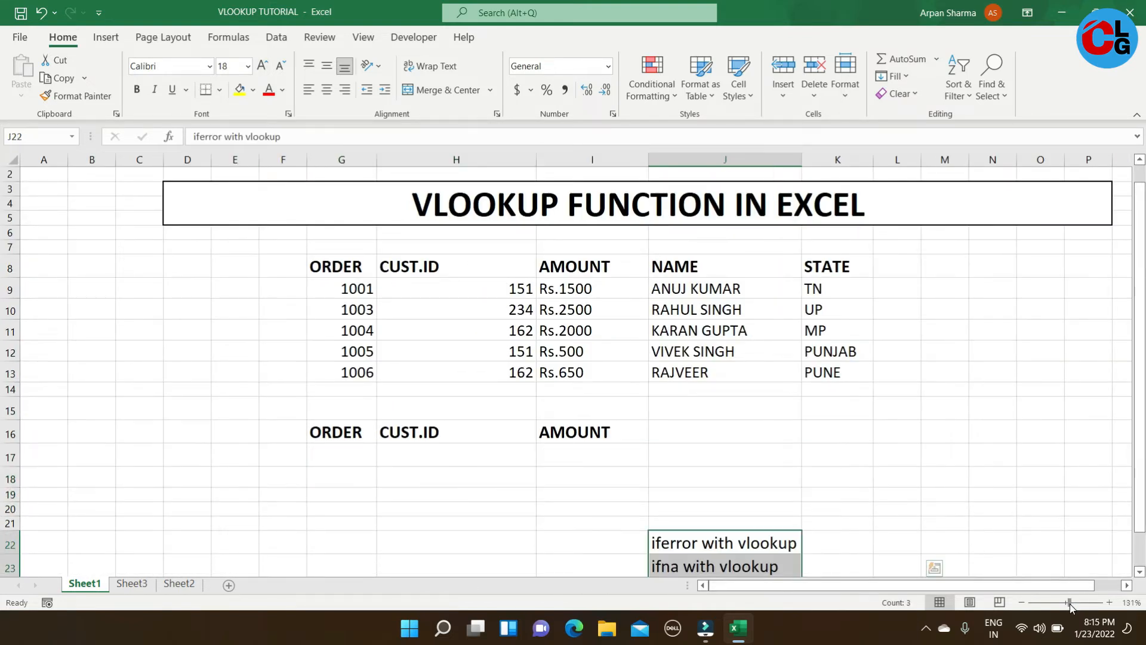
drag(1141, 532, 1141, 395)
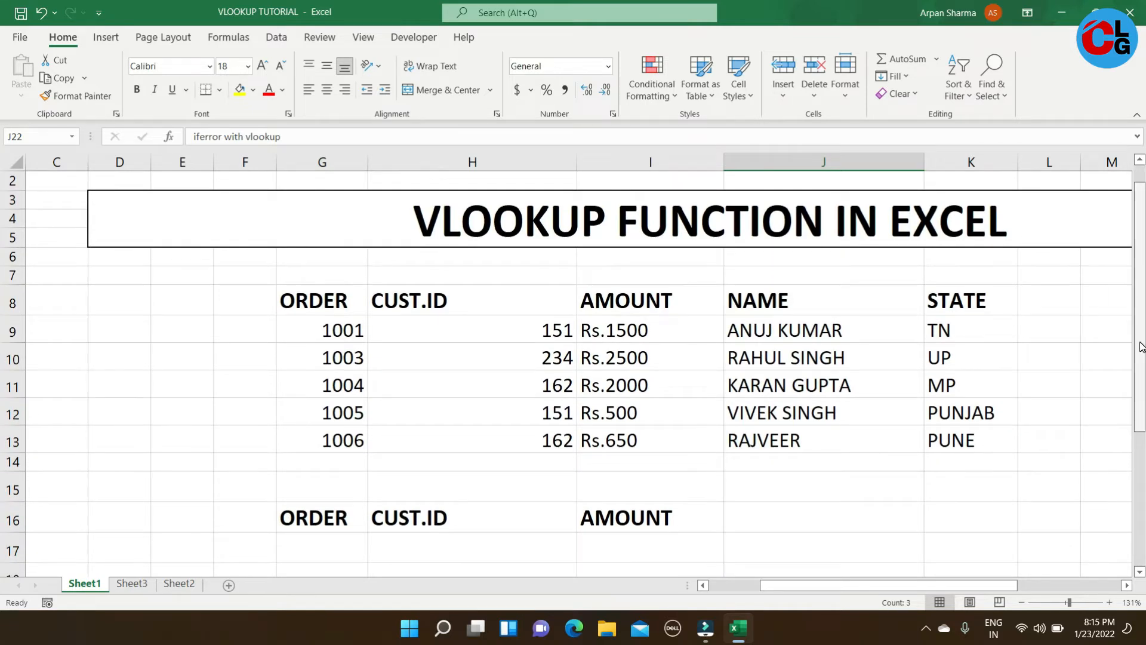
drag(1141, 347, 1141, 362)
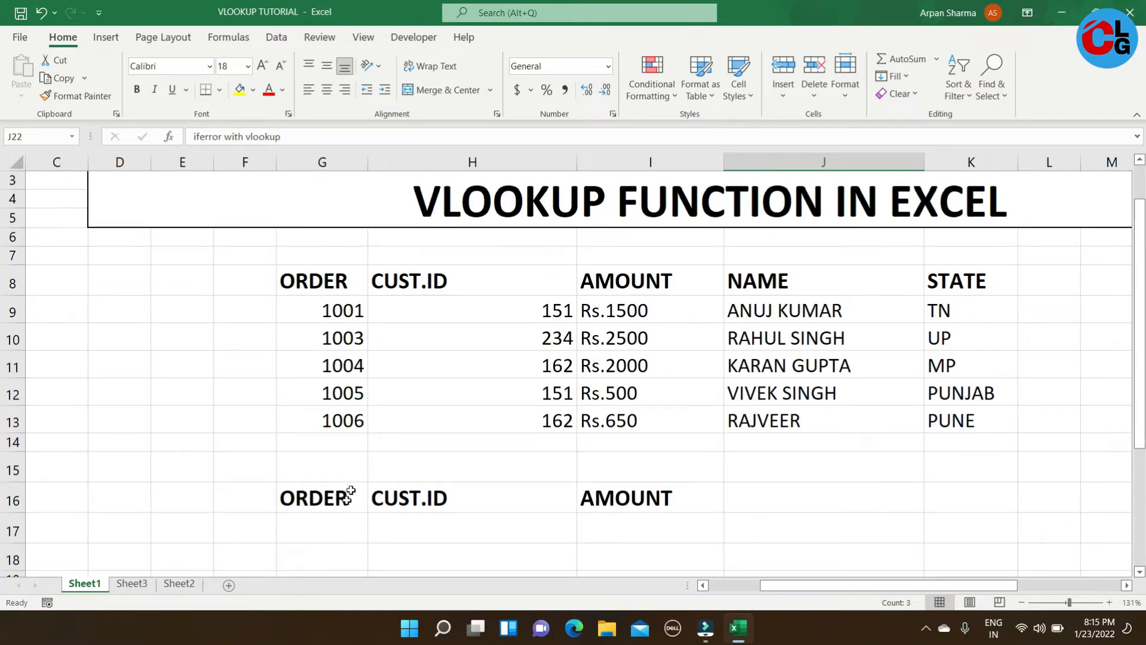
drag(1141, 292, 1142, 318)
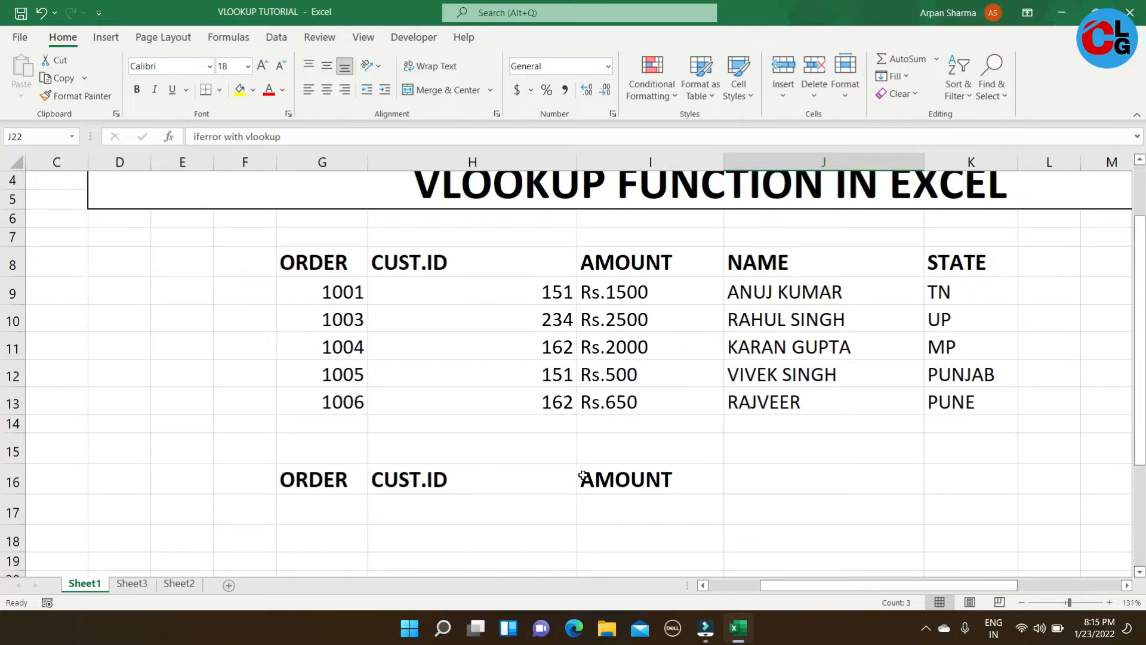
click(776, 485)
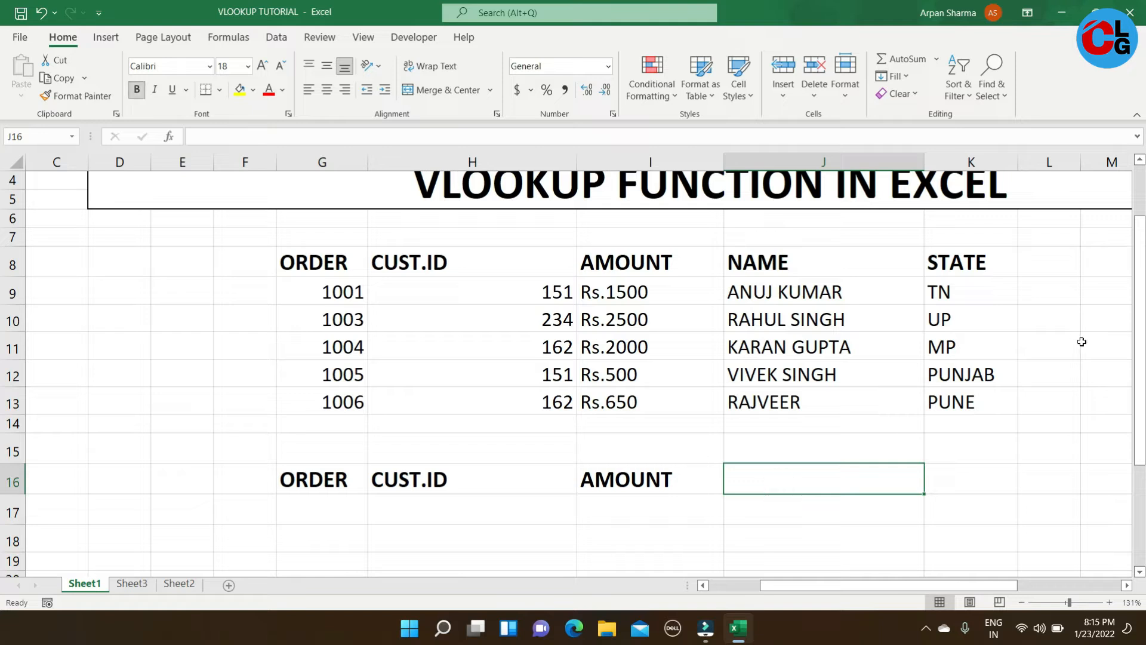
text(NAME)
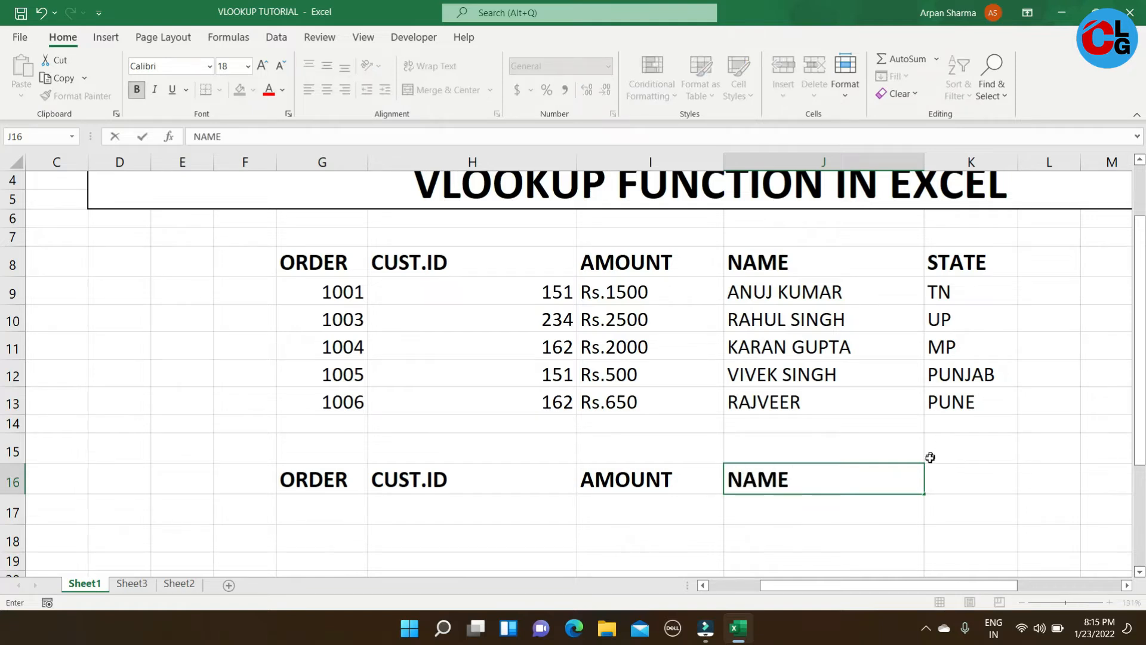
click(453, 527)
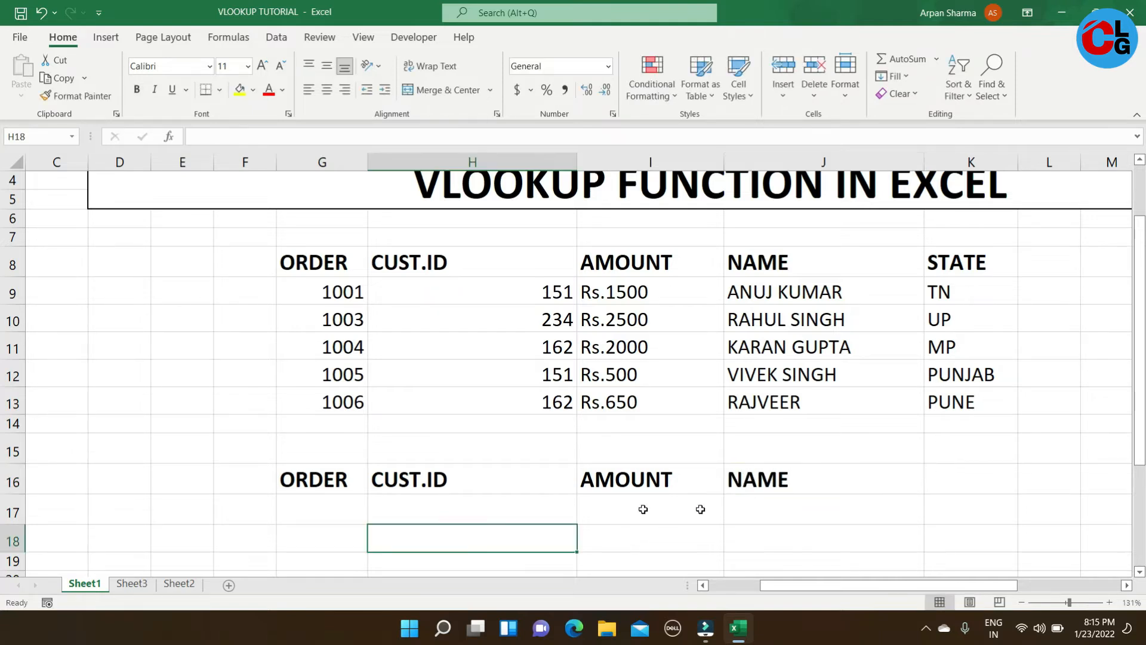
- Begin a VLOOKUP formula in H17 under CUST.ID, using the order cell G17 as the lookup value
click(495, 513)
text(=vloo)
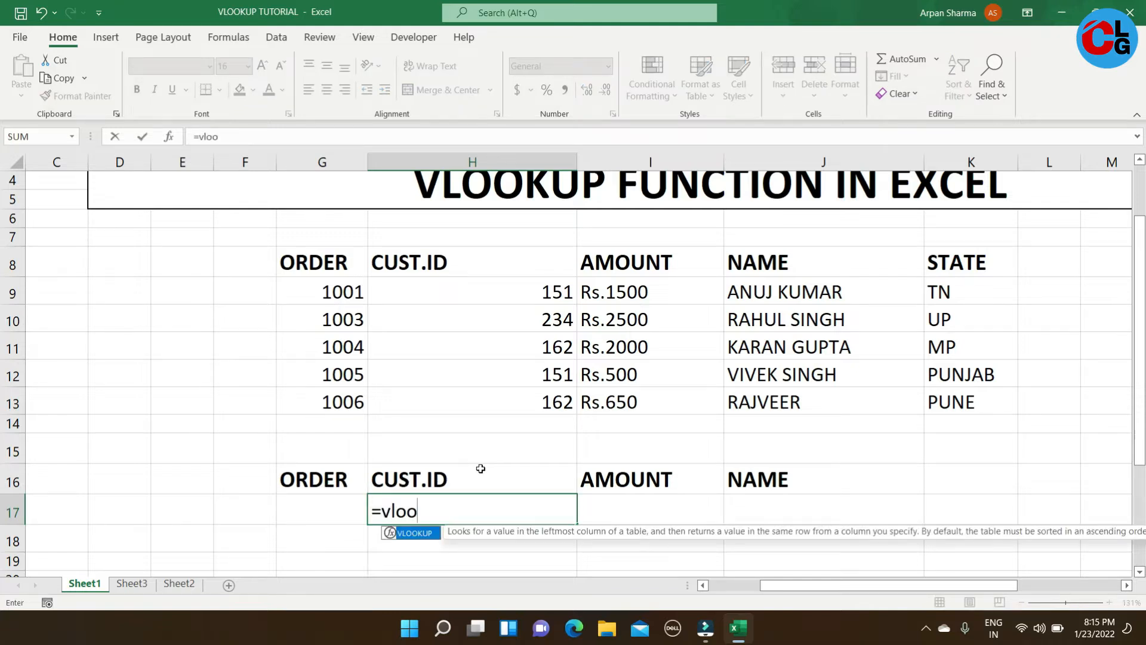
key(Tab)
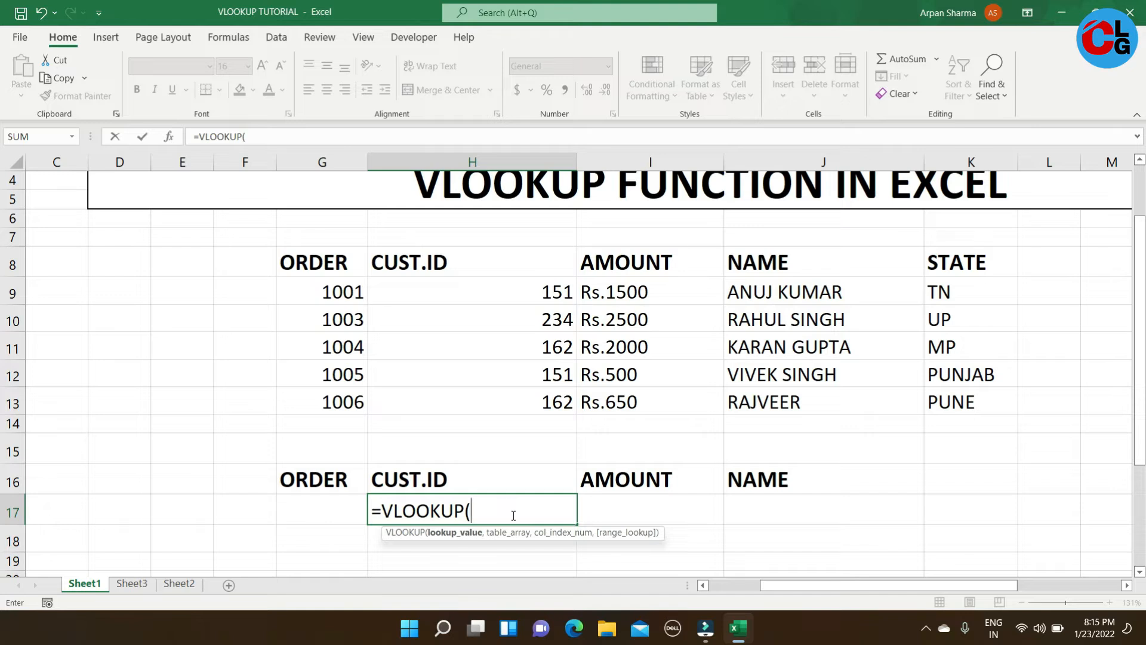
key(Left)
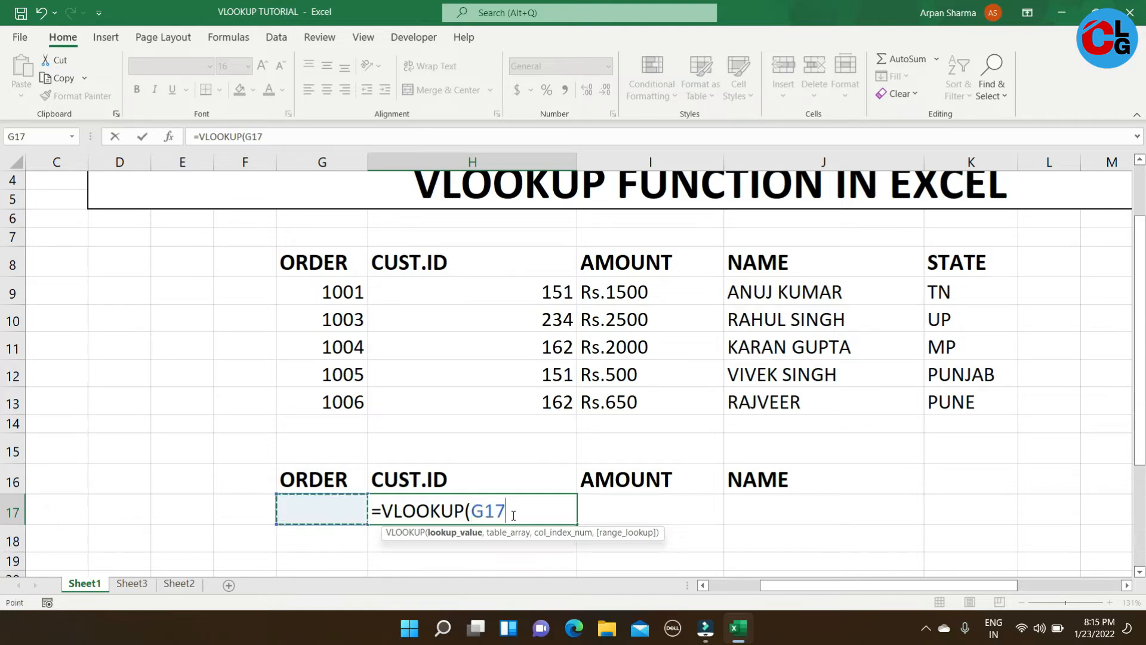
text(,)
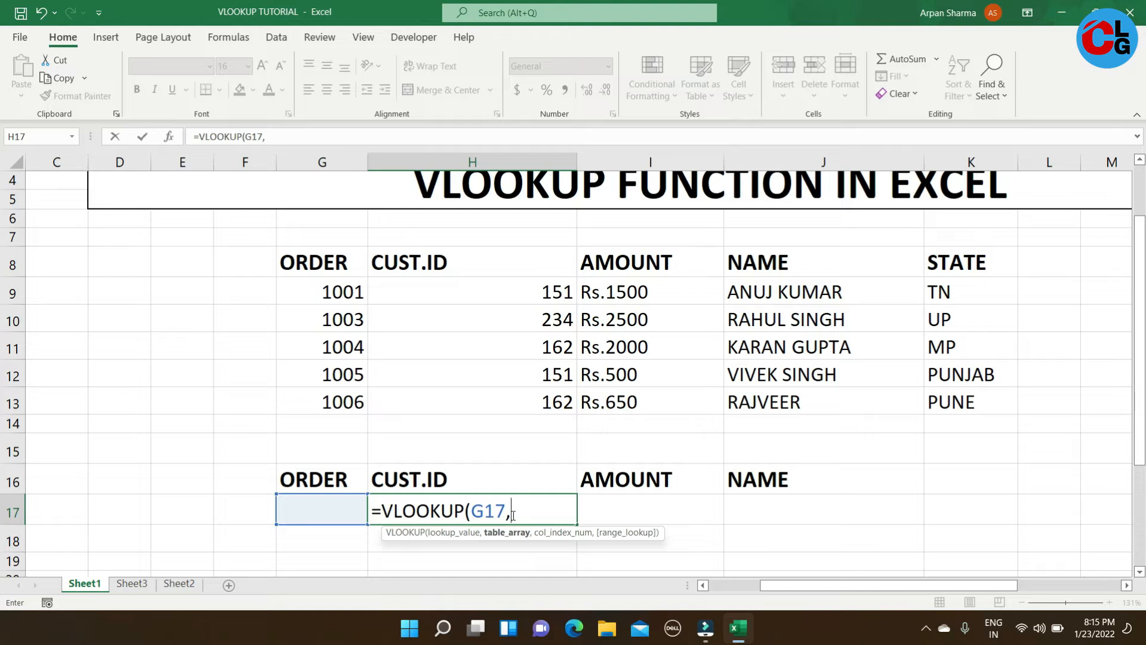
- Set the table array of the H17 VLOOKUP formula to the whole order table, G8:K13
key(Up)
key(Up)
key(Up)
key(Left)
key(Up)
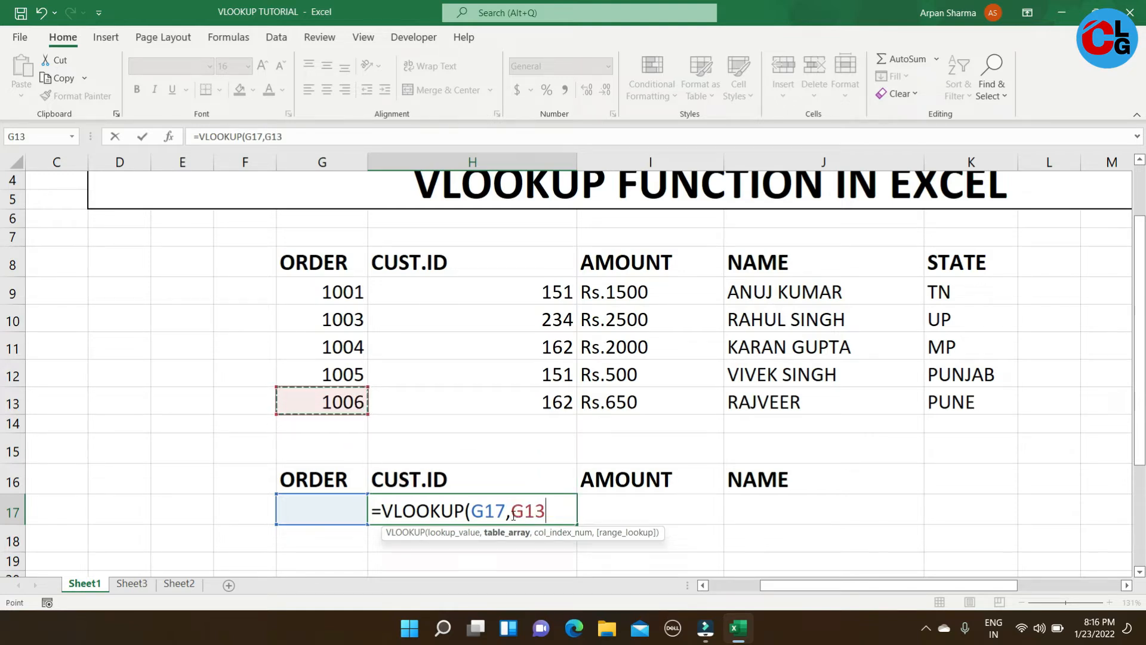
key(shift+Up)
key(shift+Up)
key(shift+Up)
key(shift+Up)
key(shift+Up)
key(shift+Right)
key(shift+Right)
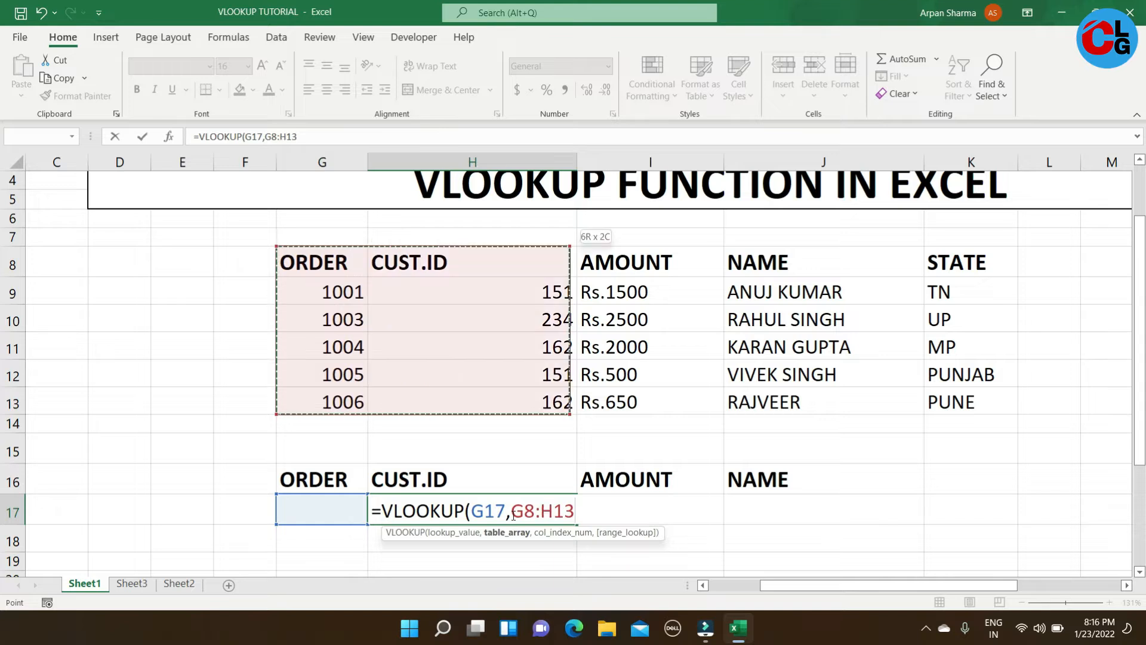
key(shift+Right)
key(shift+Right)
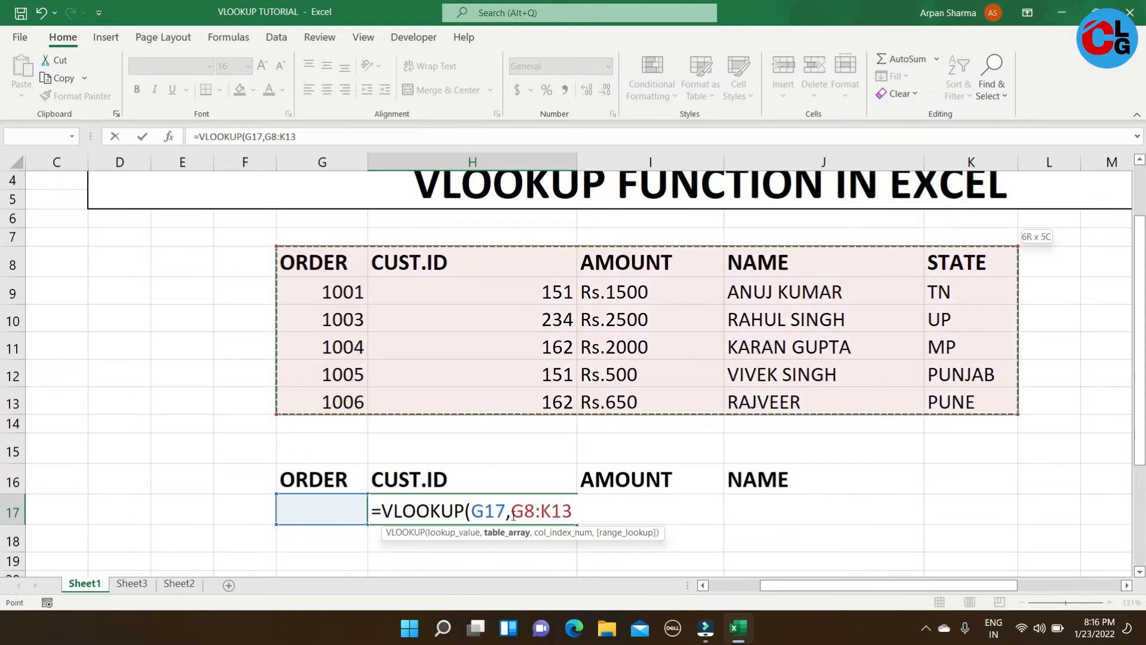
- Complete the H17 VLOOKUP formula with column index 2 and exact match 0
text(,)
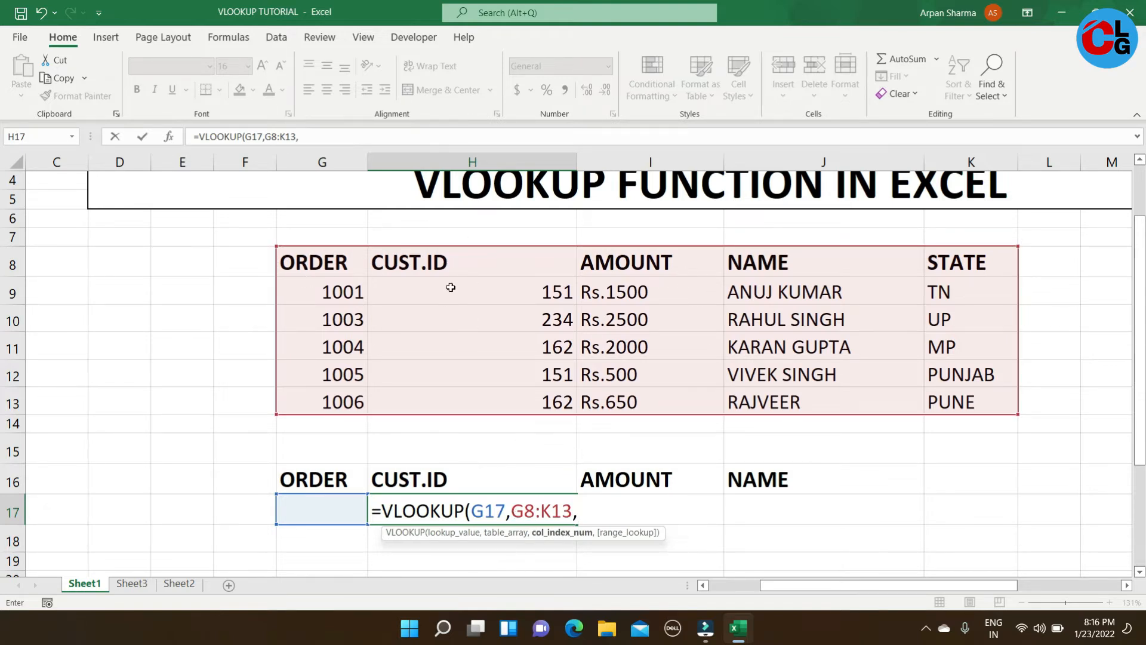
text(2,)
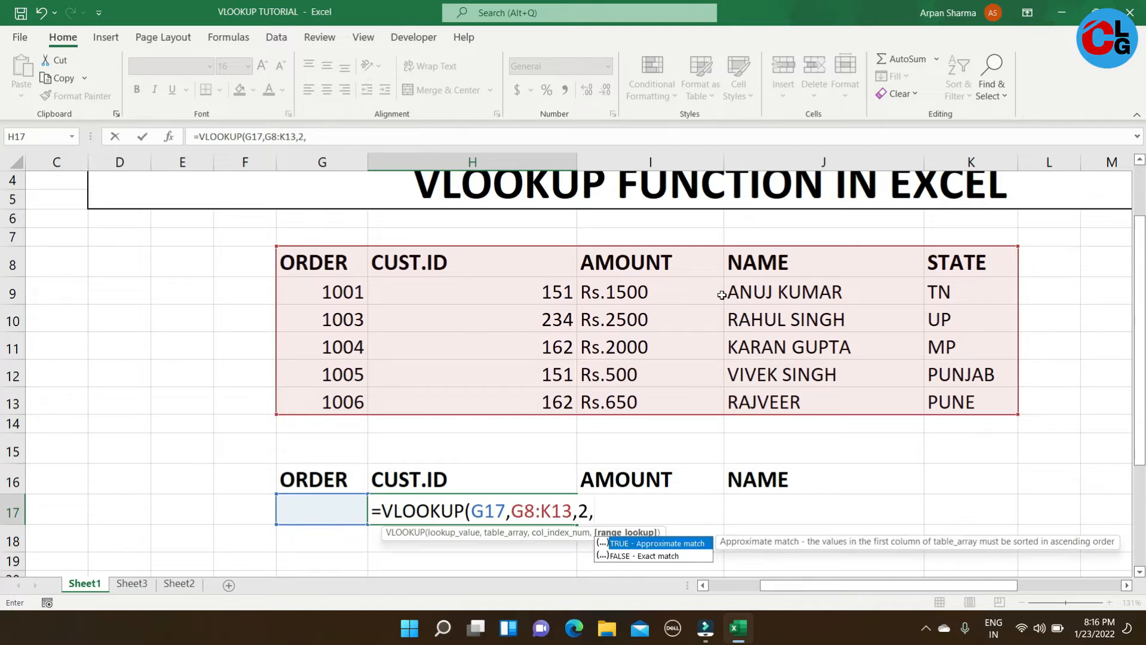
text(0))
key(Return)
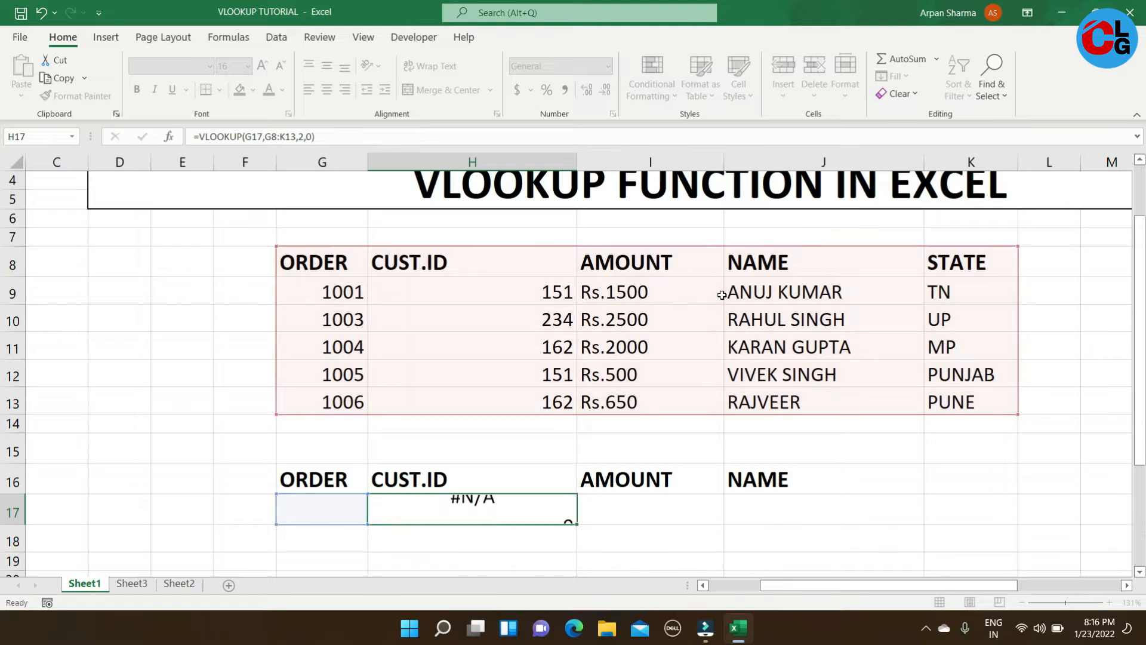
- Begin a VLOOKUP formula in I17 under AMOUNT, using the order cell G17 as the lookup value
key(Up)
key(Right)
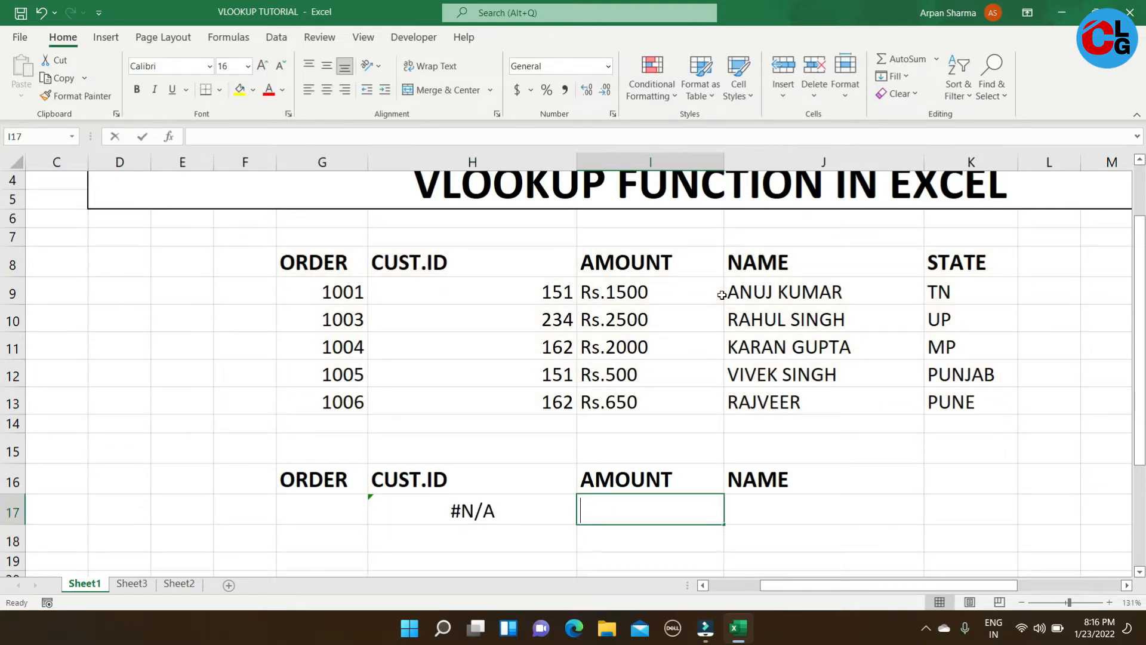
text(=vlo)
key(Tab)
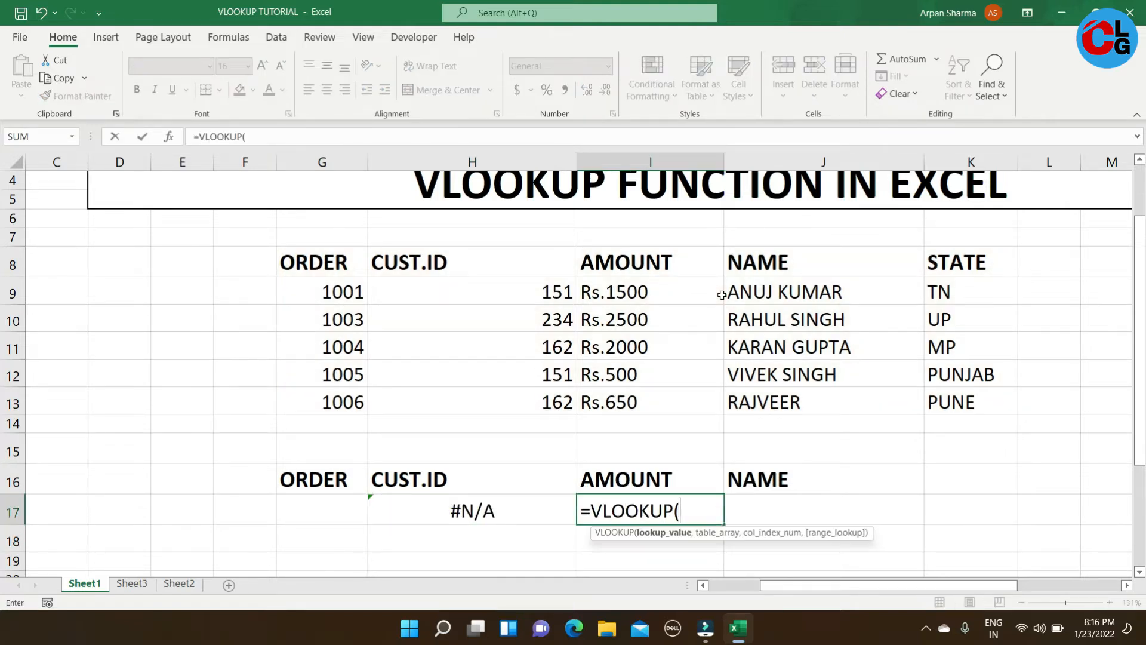
key(Left)
key(Left)
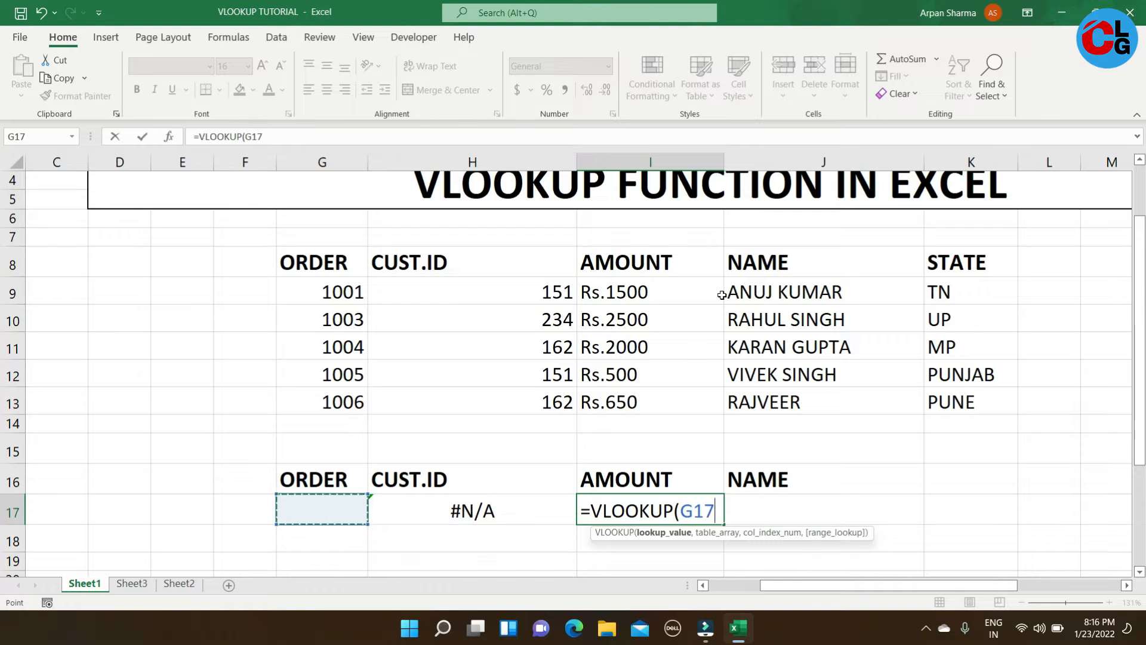
text(,)
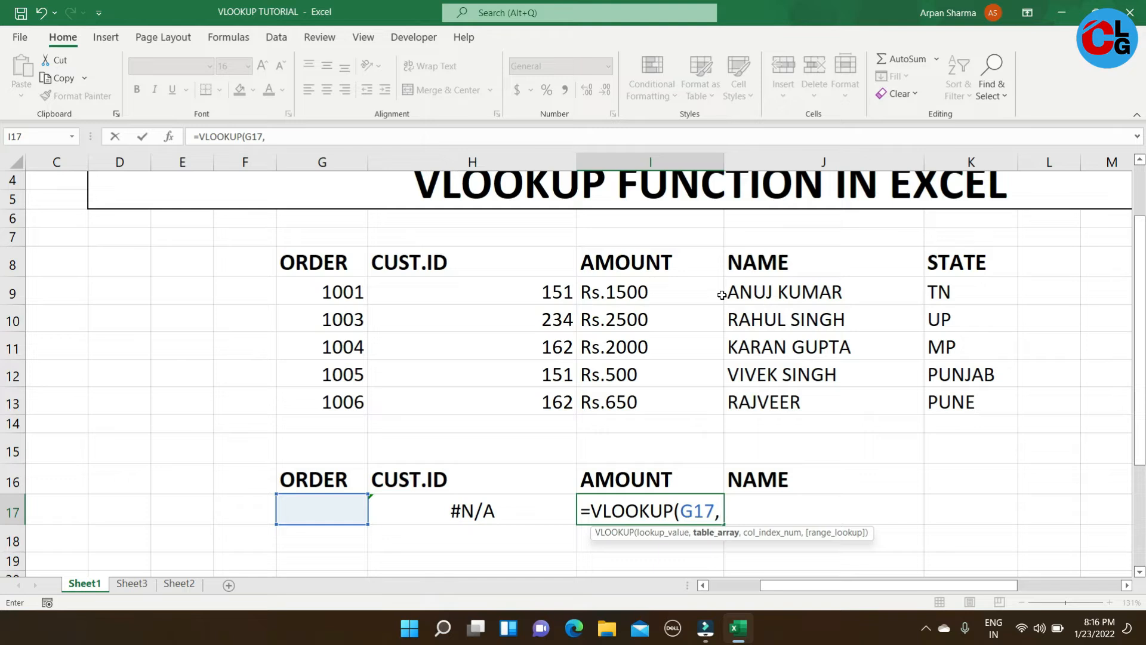
- Set the table array of the I17 VLOOKUP formula to the whole order table, G8:K13
key(Up)
key(Up)
key(Up)
key(Left)
key(Left)
key(Left)
key(Right)
key(Up)
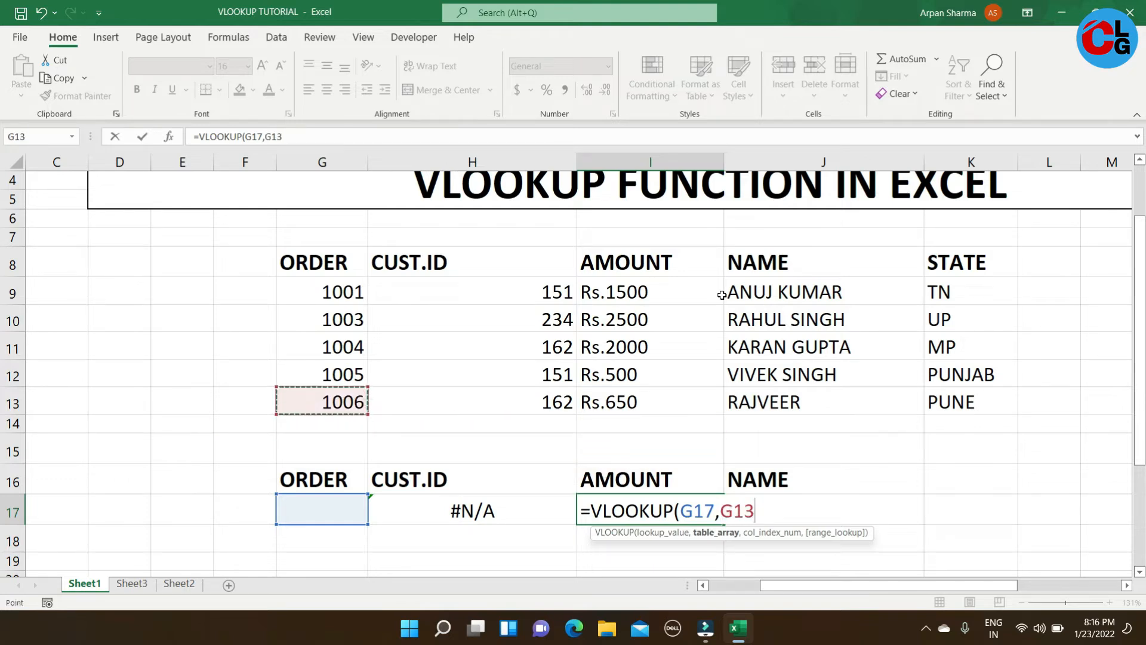
key(shift+Up)
key(shift+Up)
key(shift+Up)
key(shift+Up)
key(shift+Up)
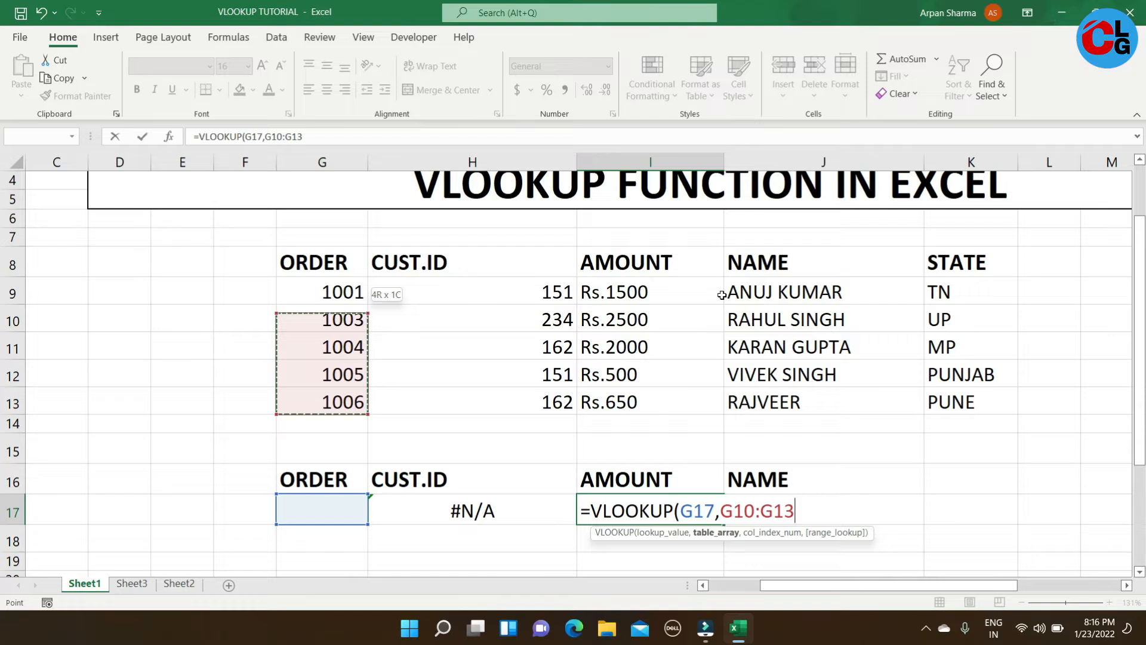
key(shift+Right)
key(shift+Right)
key(shift+Right)
key(shift+Right)
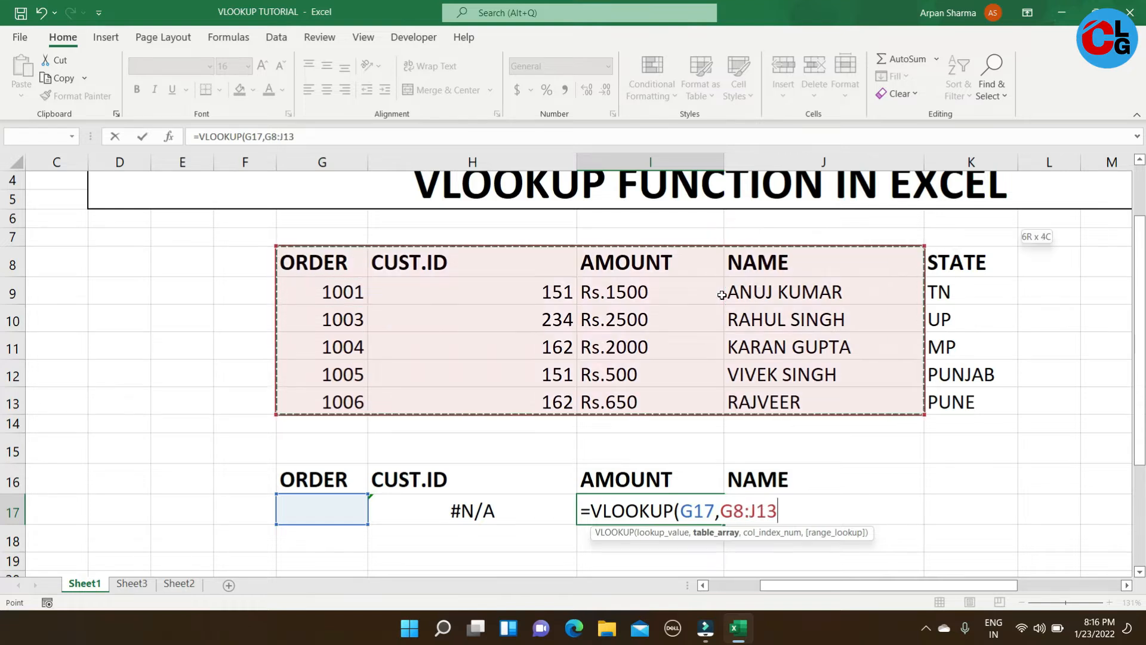
- Complete the I17 VLOOKUP formula with column index 3 and exact match 0
text(,)
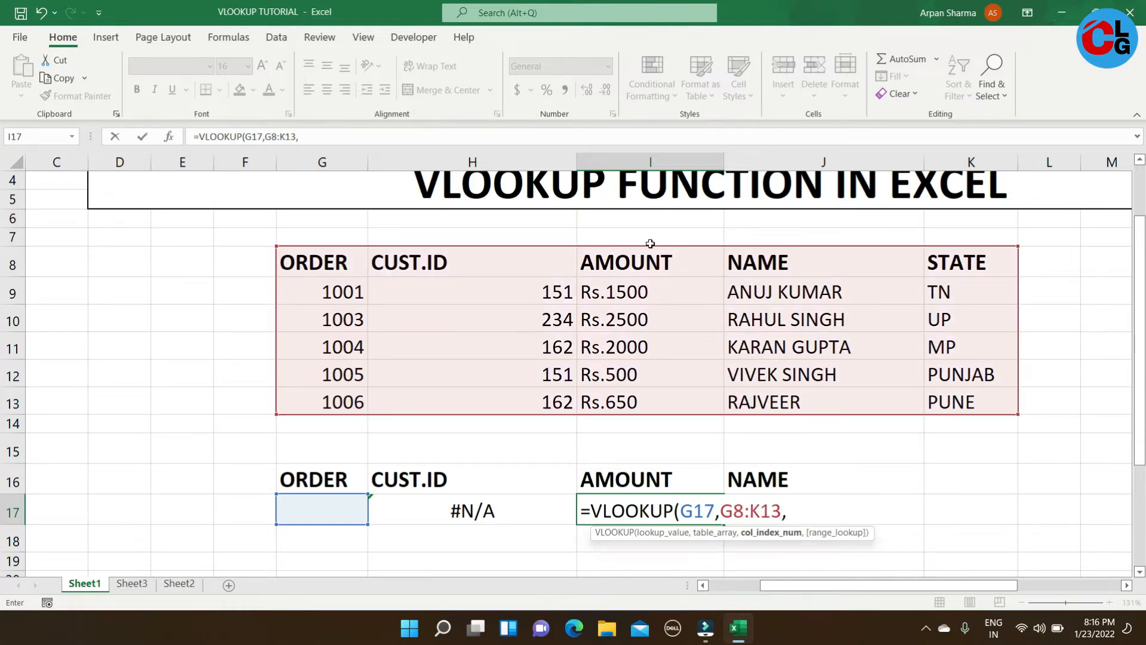
text(3,)
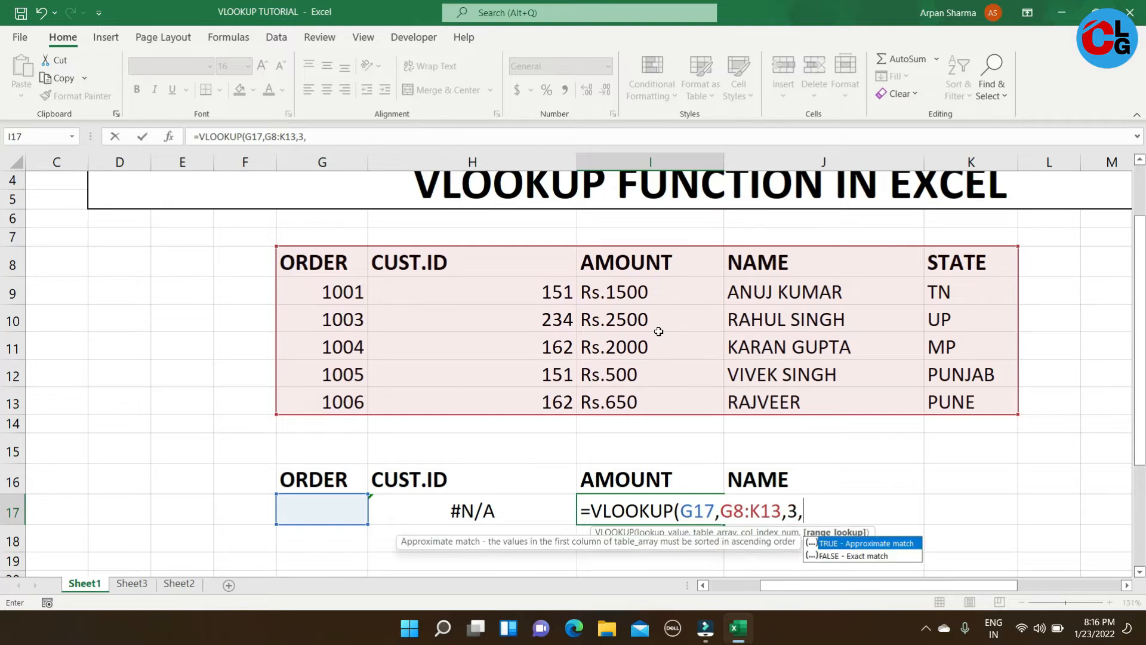
text(0))
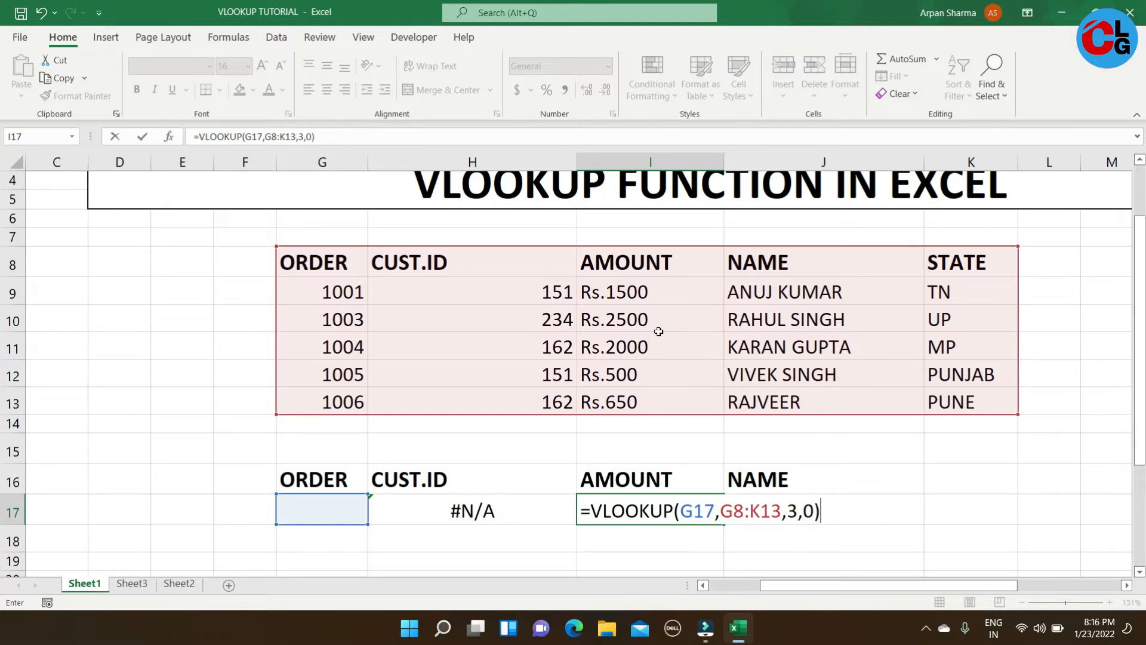
key(Return)
- Begin a VLOOKUP formula in J17 under NAME, using the order cell G17 as the lookup value
key(Up)
key(Right)
text(=)
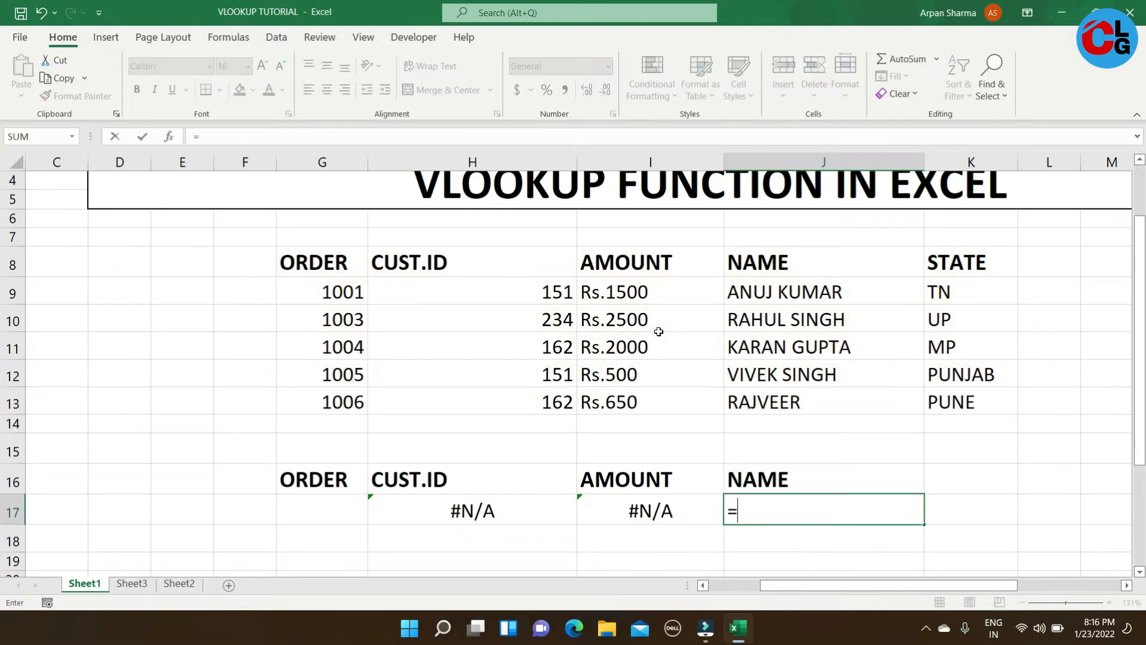
text(vlo)
key(Tab)
key(Left)
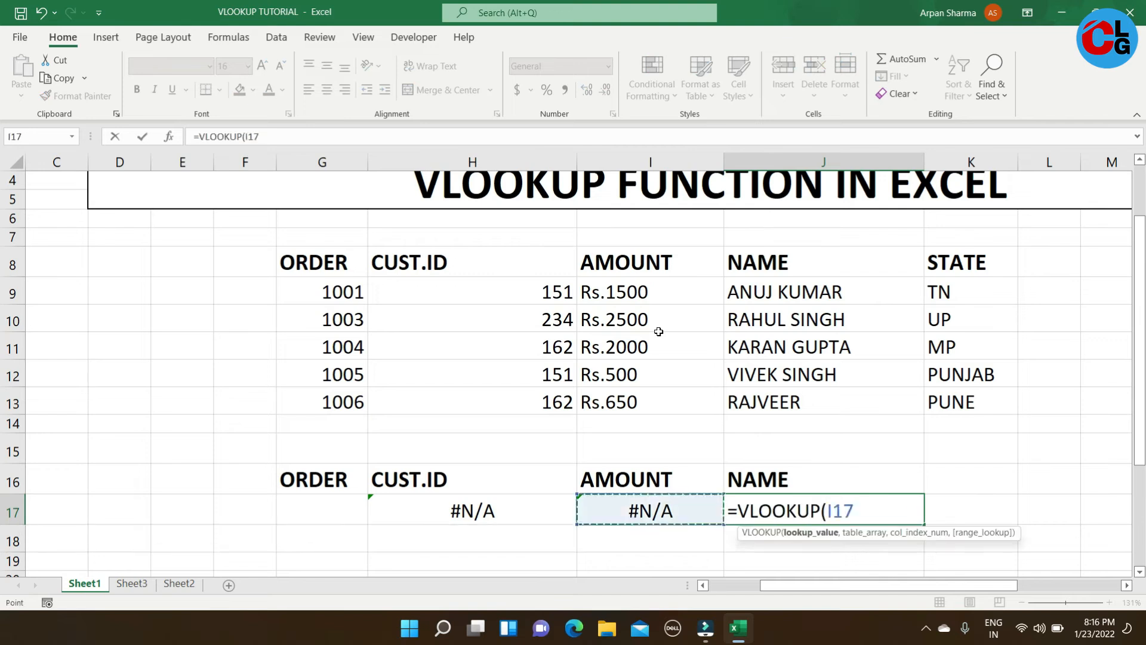
key(Left)
key(Left)
text(,)
- Set the table array of the J17 VLOOKUP formula to the whole order table, G8:K13
key(Up)
key(Up)
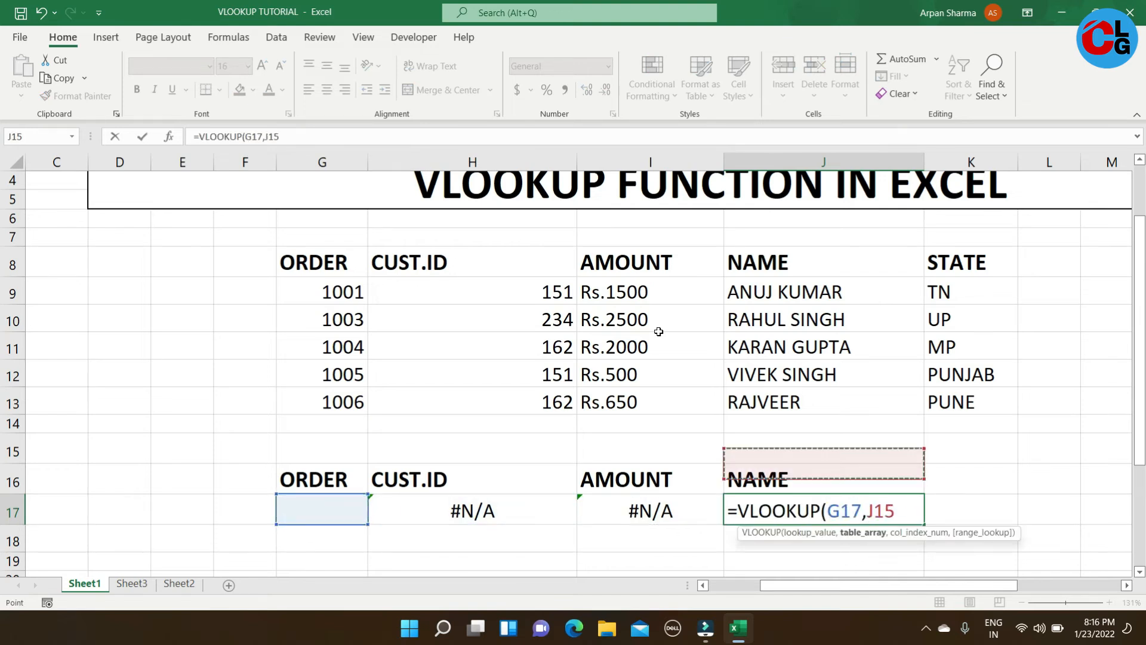
key(Up)
key(Right)
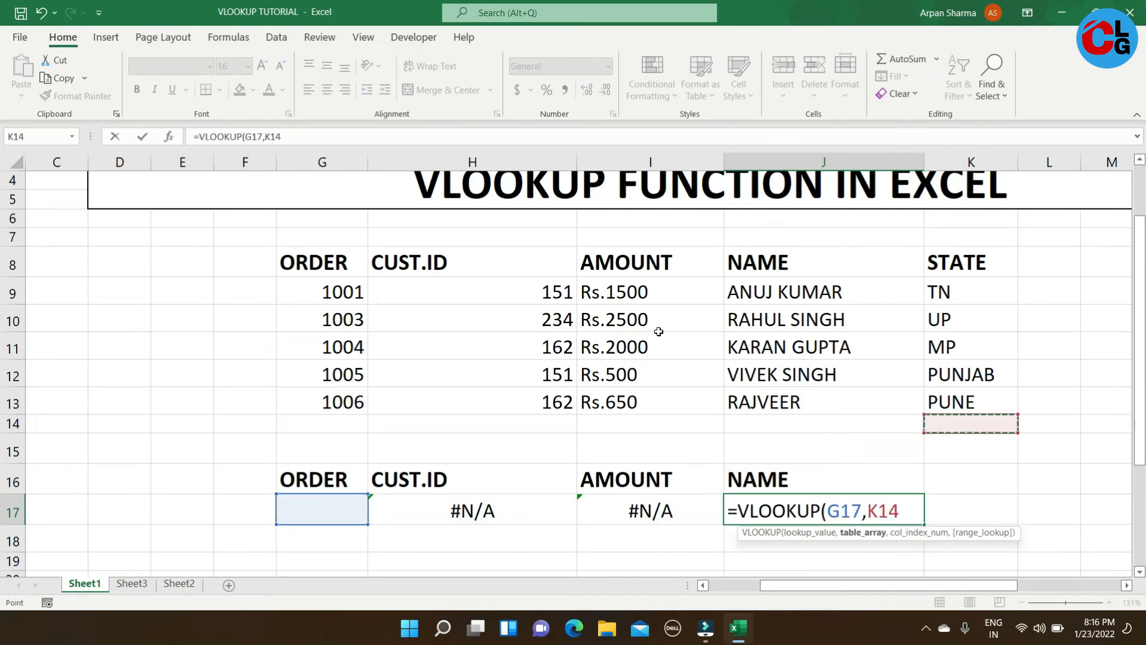
key(Up)
key(shift+Up)
key(shift+Up)
key(shift+Up)
key(shift+Up)
key(shift+Up)
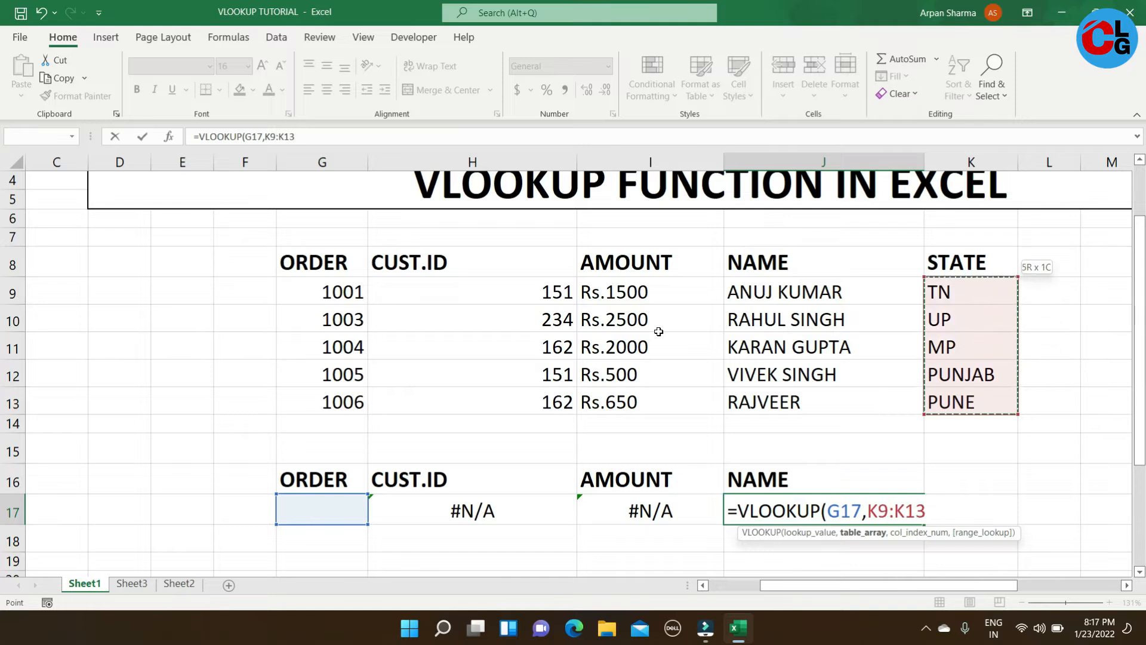
key(shift+Left)
key(shift+Left)
key(shift+Left)
key(shift+Left)
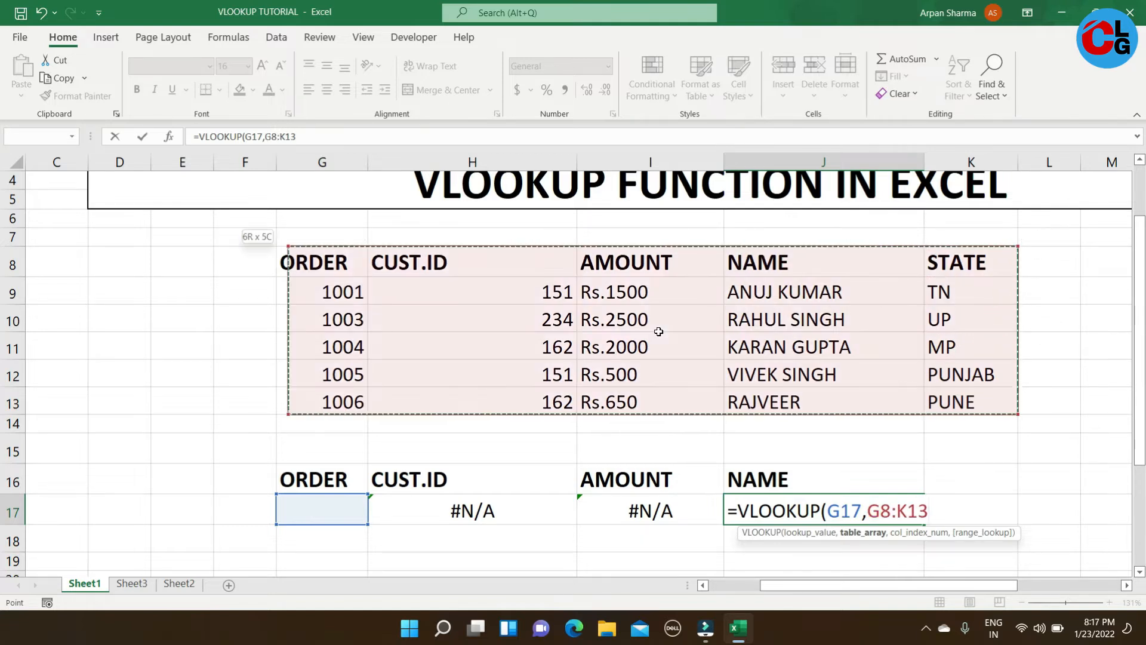
- Complete the J17 VLOOKUP formula with column index 4 and exact match 0
text(,)
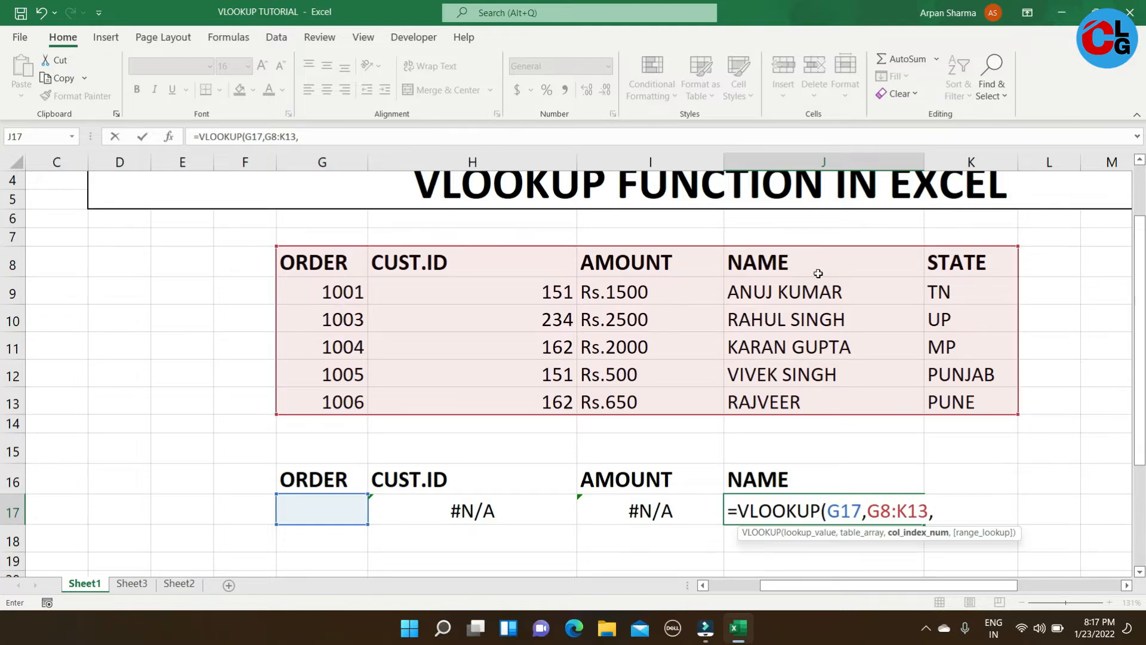
text(4,0)
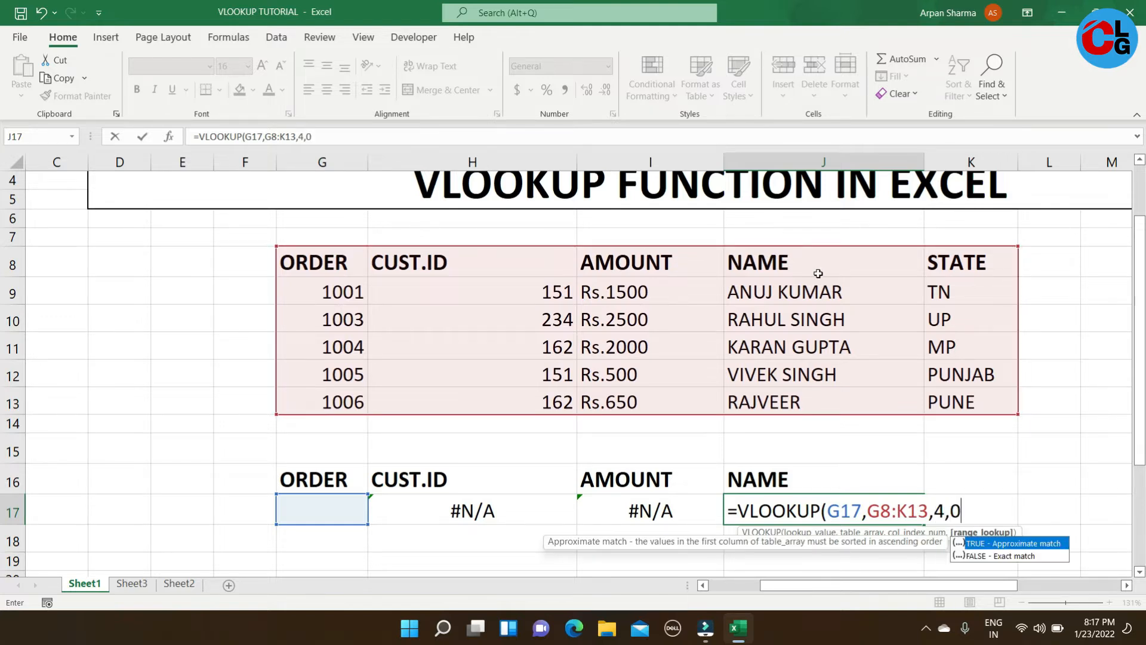
key(Return)
- Enter the order number from table row 11 in G17 to test the three lookups
click(307, 512)
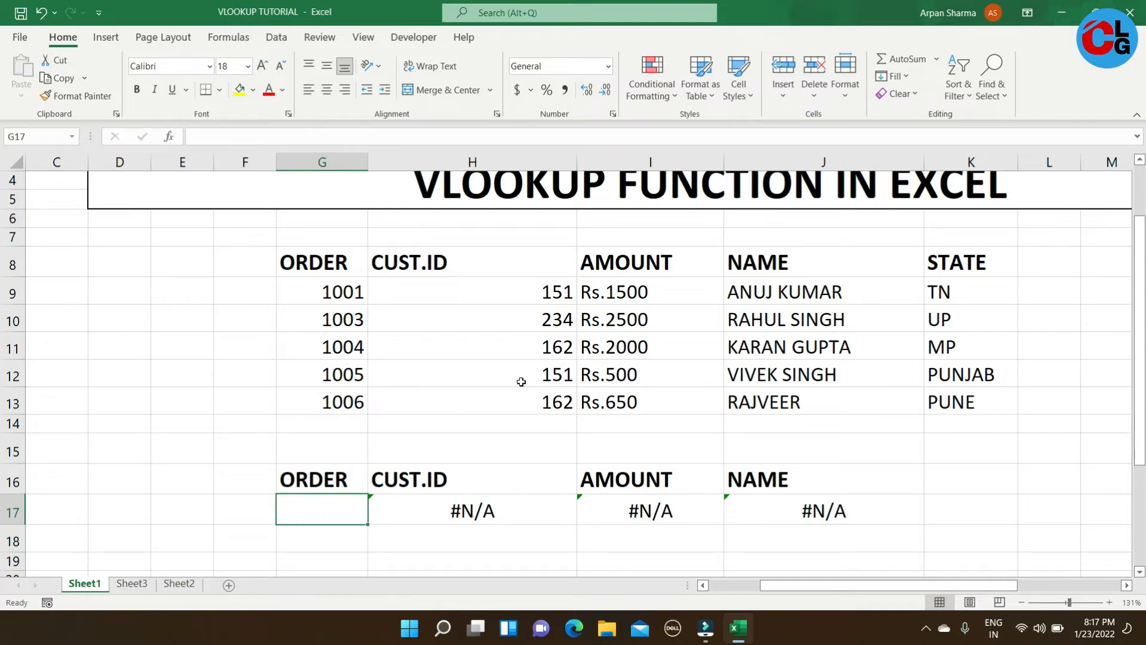
text(1004)
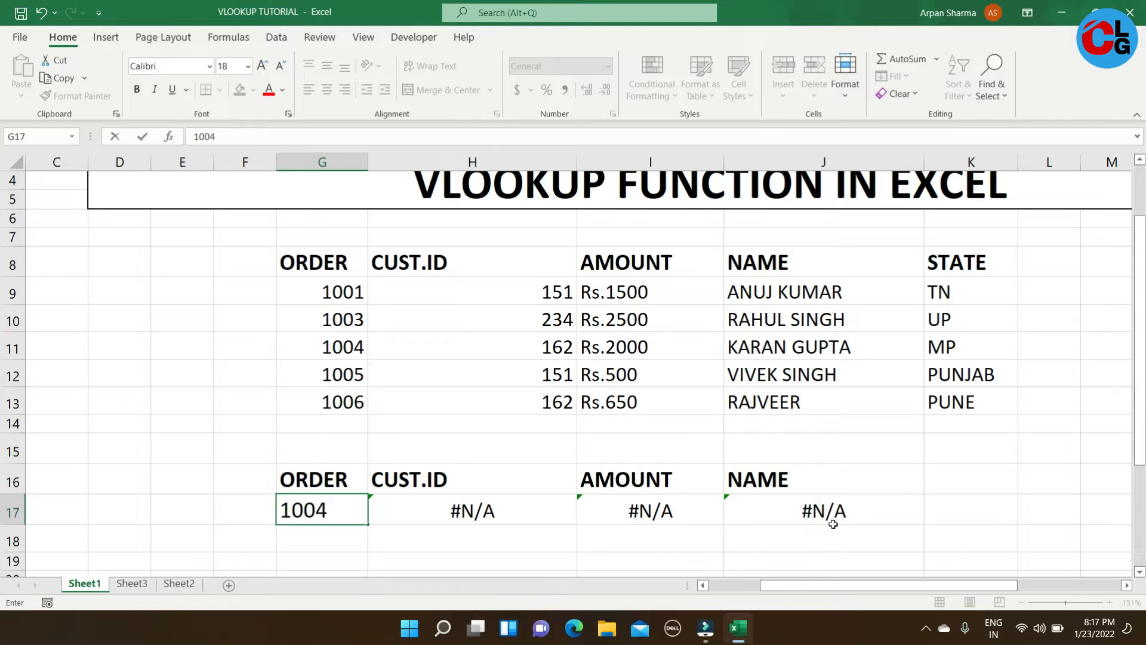
key(Return)
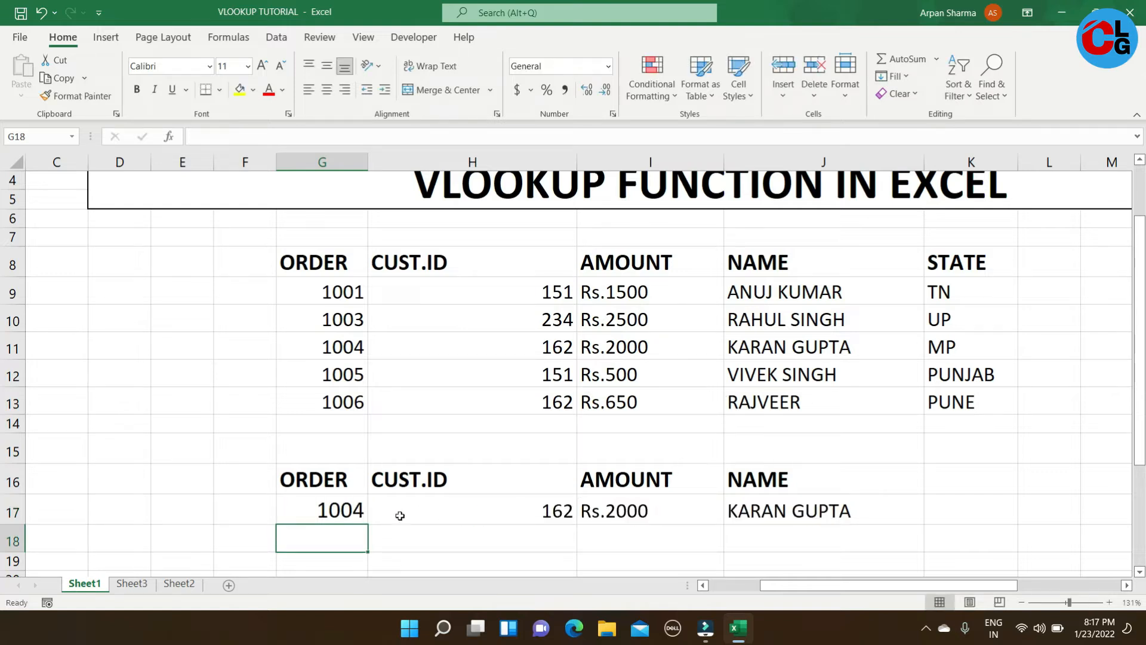
- Replace the order in G17 with the table's last order number, from row 13
click(338, 517)
text(1006)
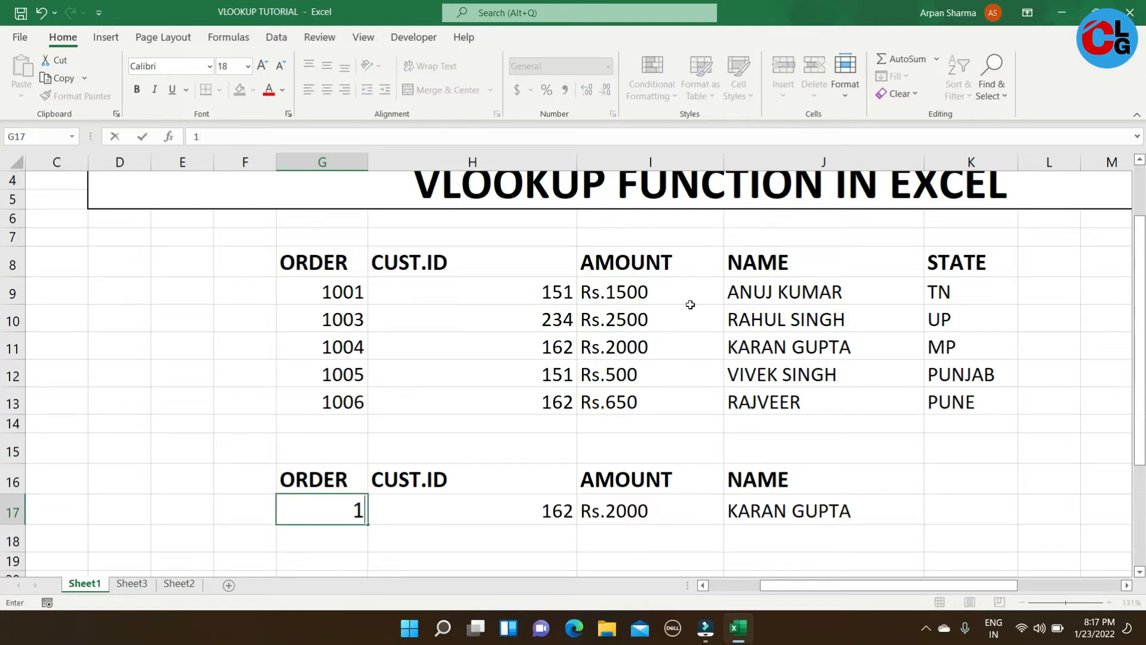
key(Return)
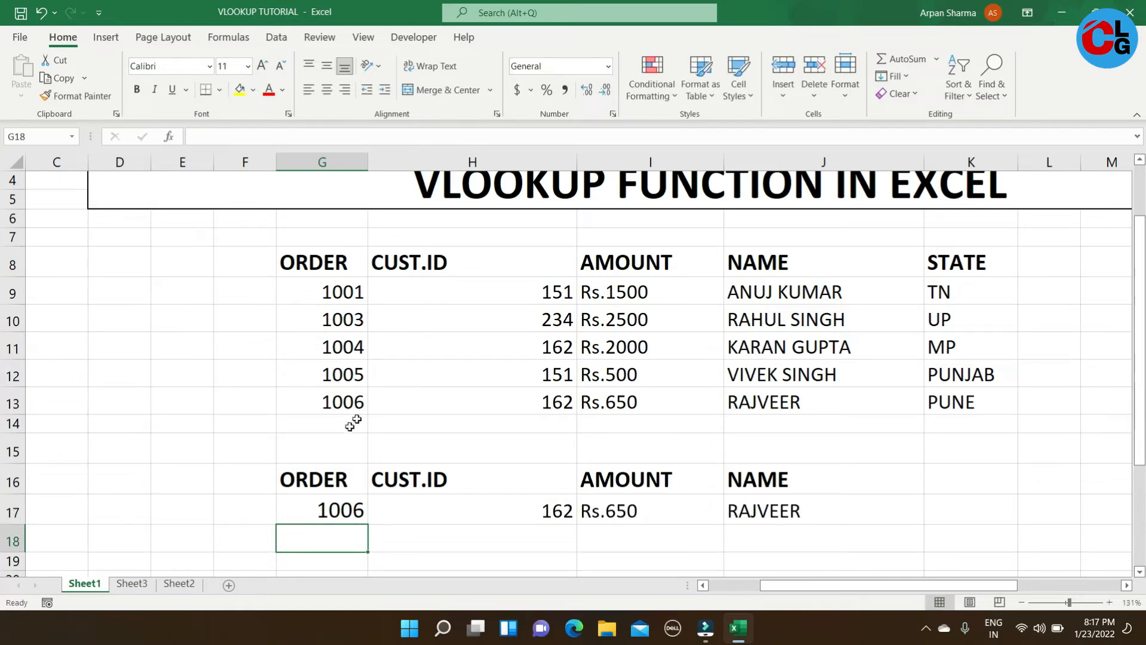
- Enter the order number skipped between the table's first two orders in G17 and check the formulas in H17, I17 and J17
click(307, 509)
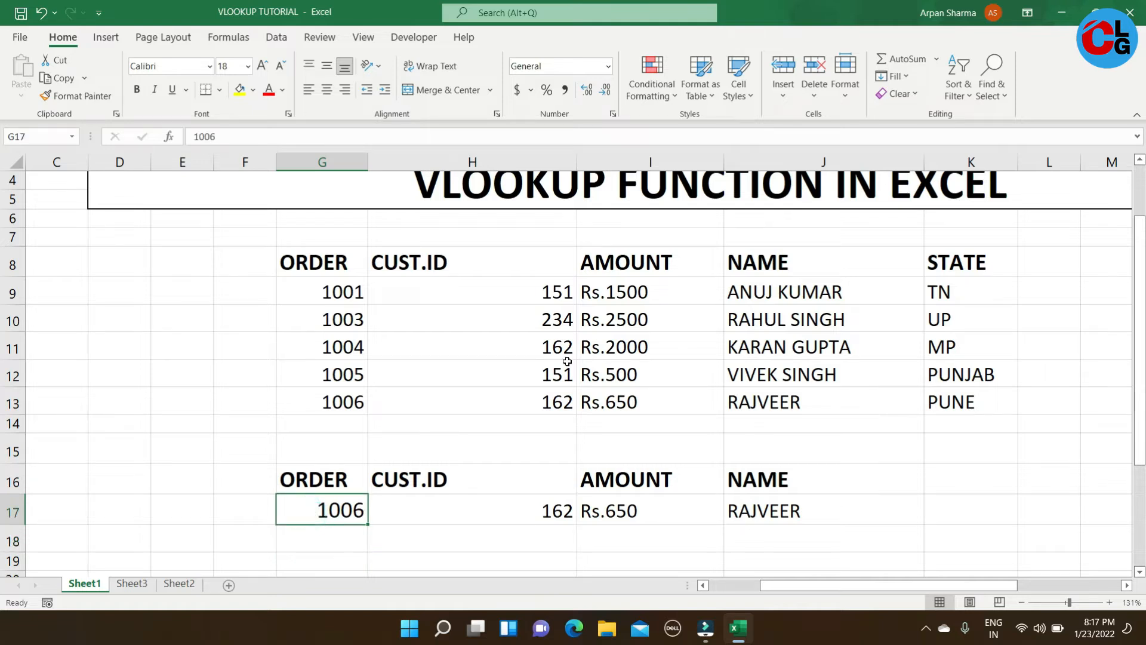
text(1002)
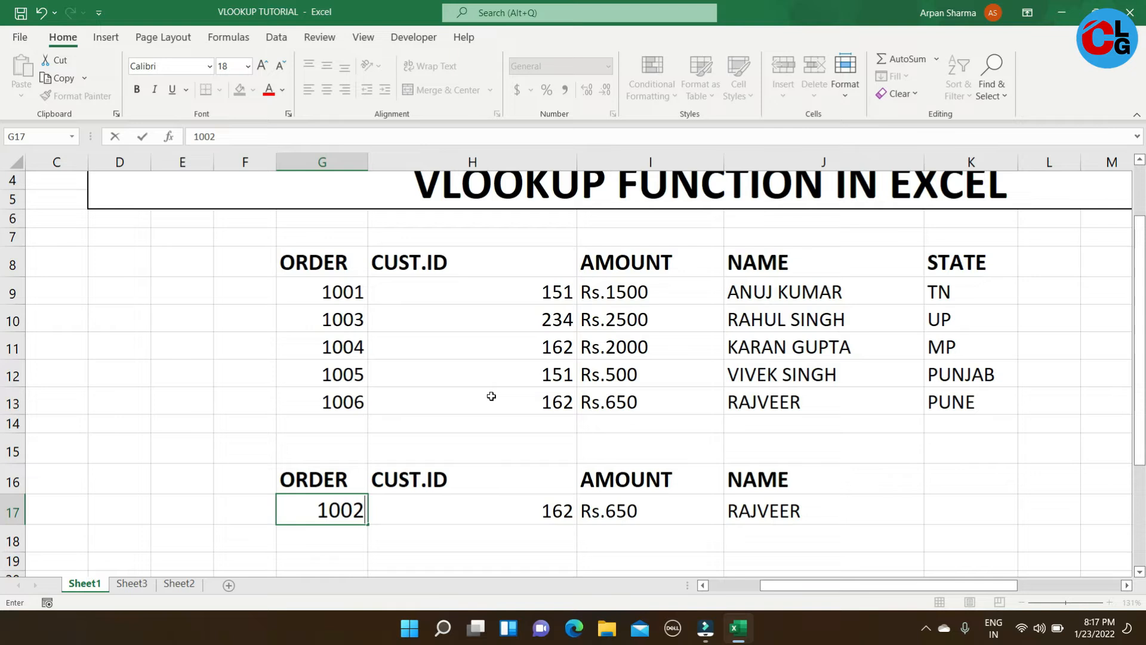
key(Return)
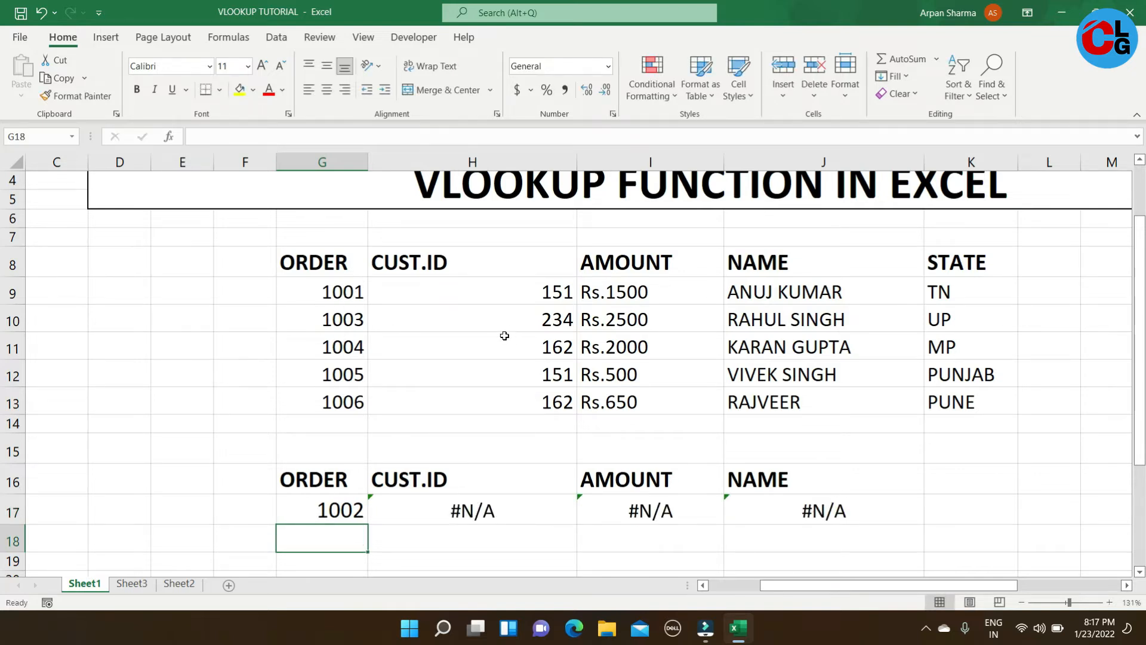
click(504, 513)
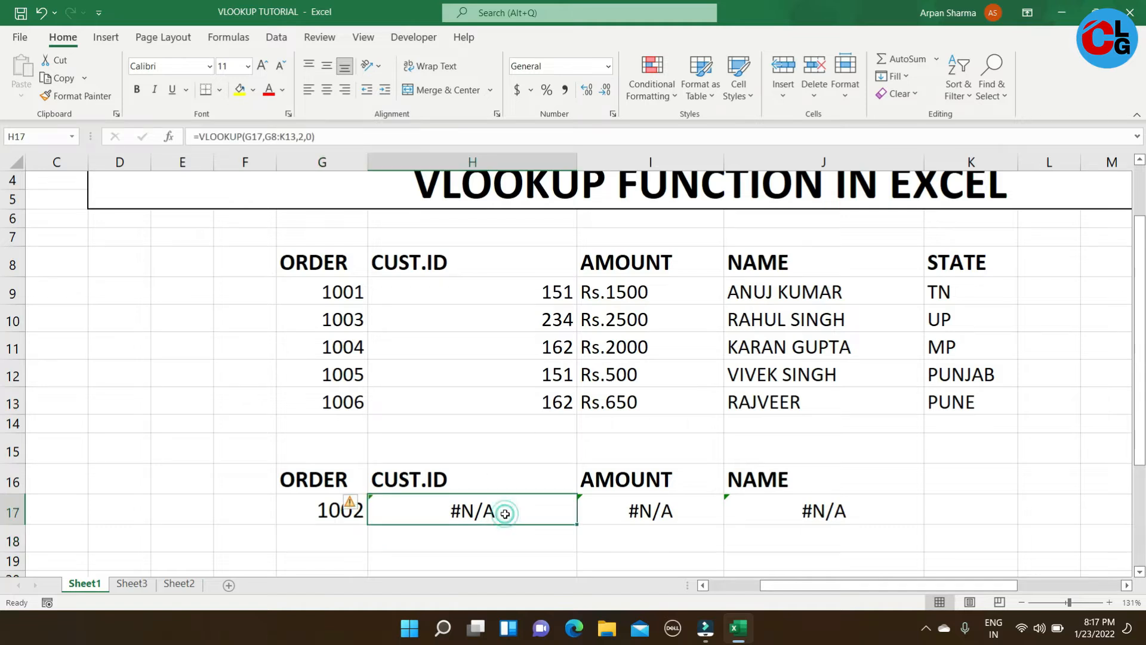
click(632, 513)
click(809, 511)
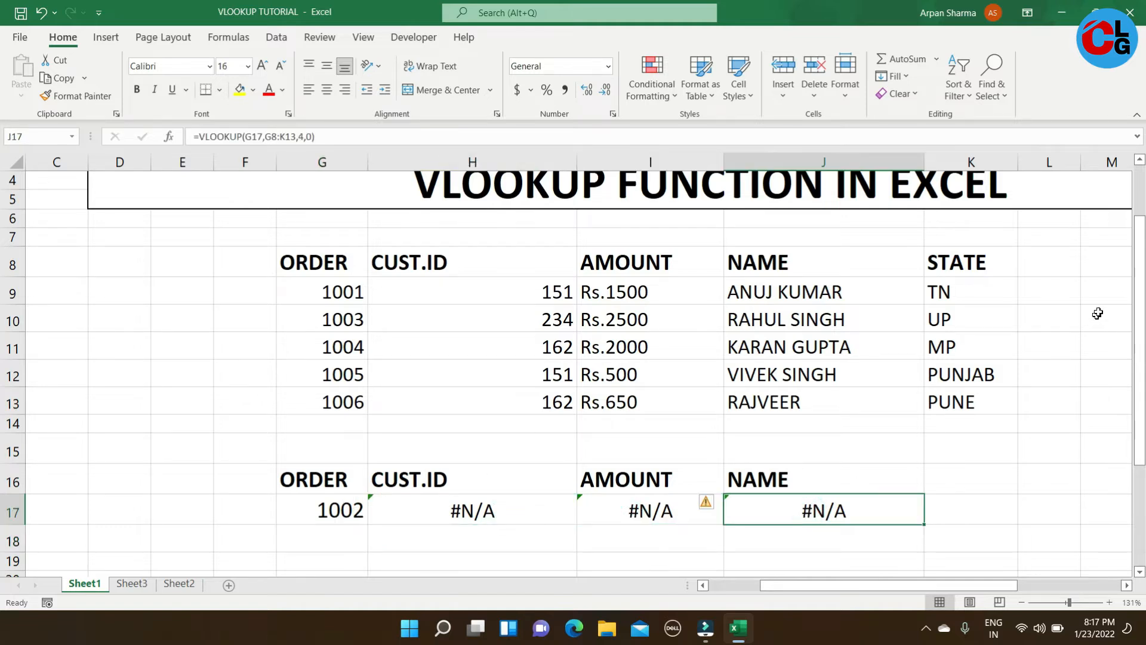
- Set G17 to the order number just above the table's highest one and check the formulas in H17, I17 and J17
scroll(1142, 281, down, 1)
drag(1142, 280, 1142, 263)
click(358, 492)
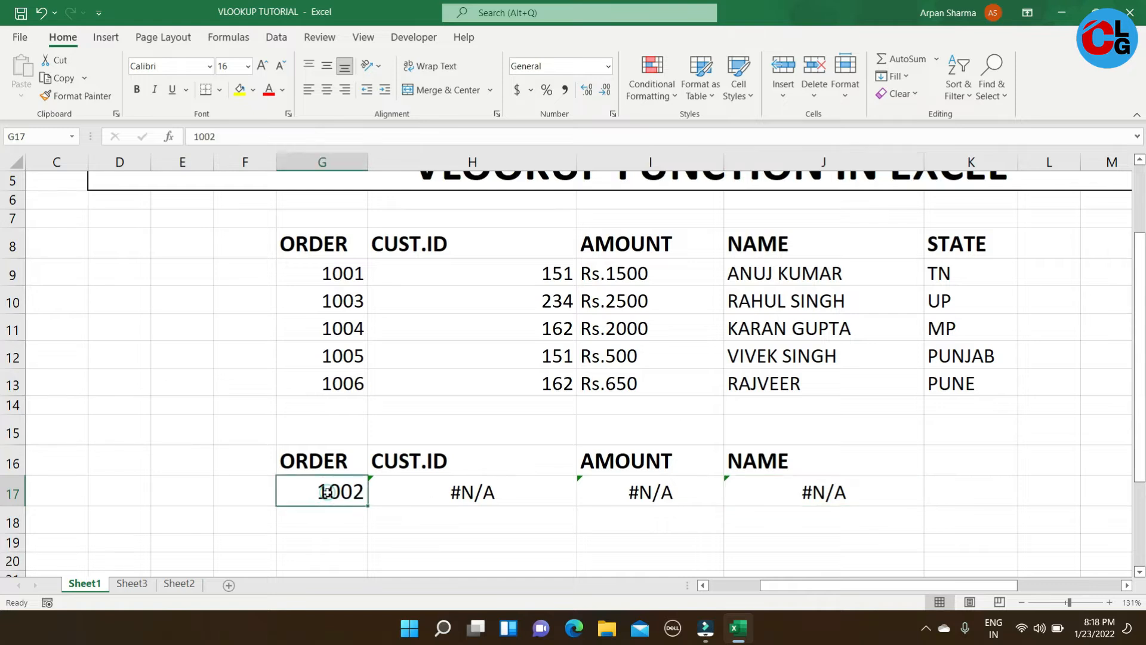
text(100)
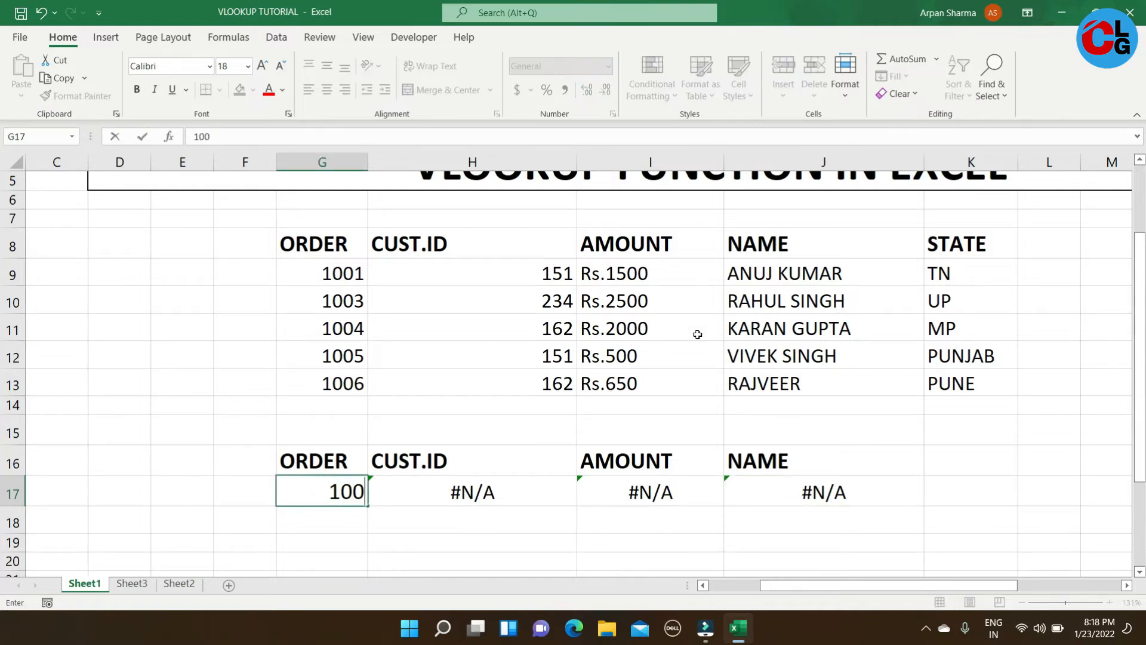
text(7)
key(Return)
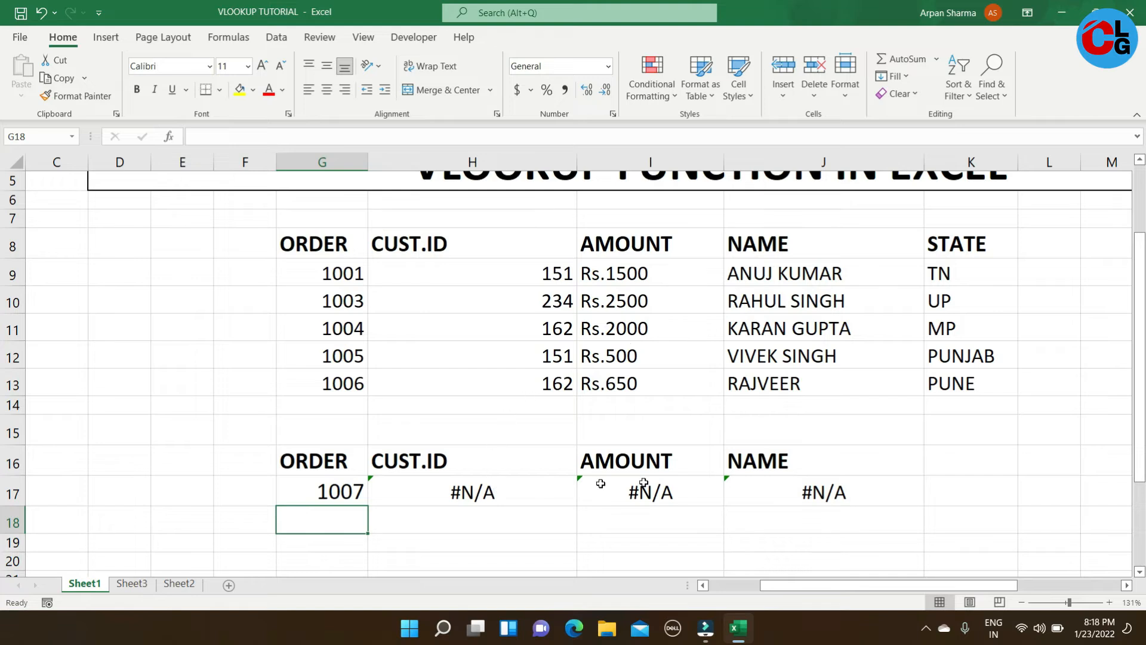
click(479, 487)
click(633, 492)
click(807, 480)
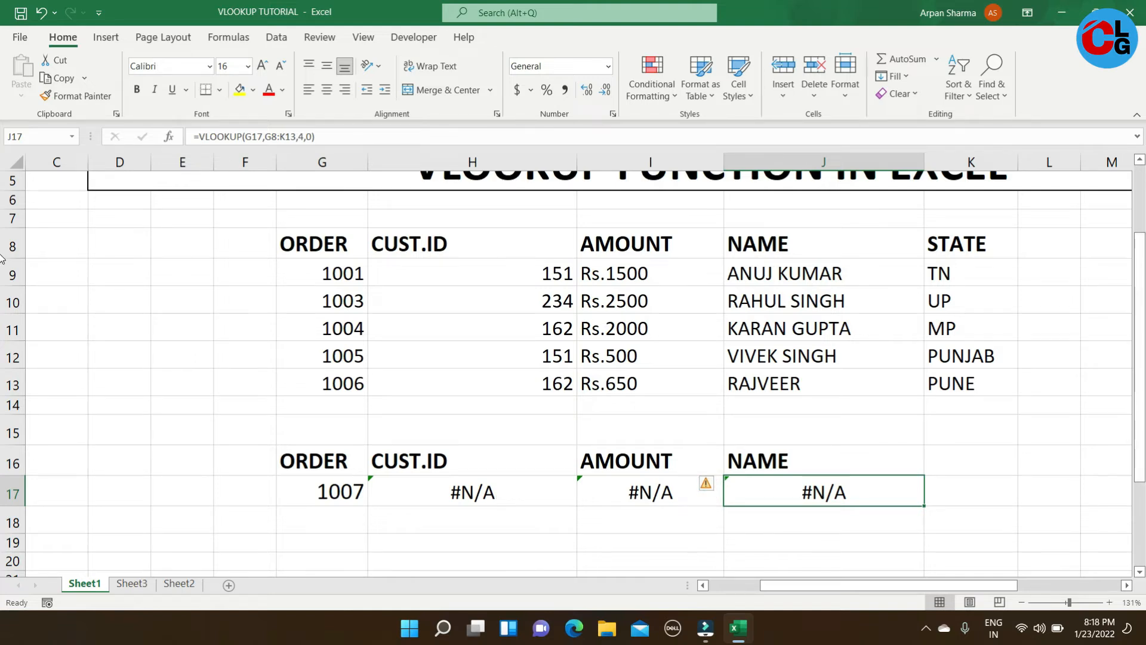
- Insert an opening IFERROR( before the VLOOKUP in the CUST.ID lookup cell H17, keeping the VLOOKUP as its value argument
drag(1142, 258, 1142, 339)
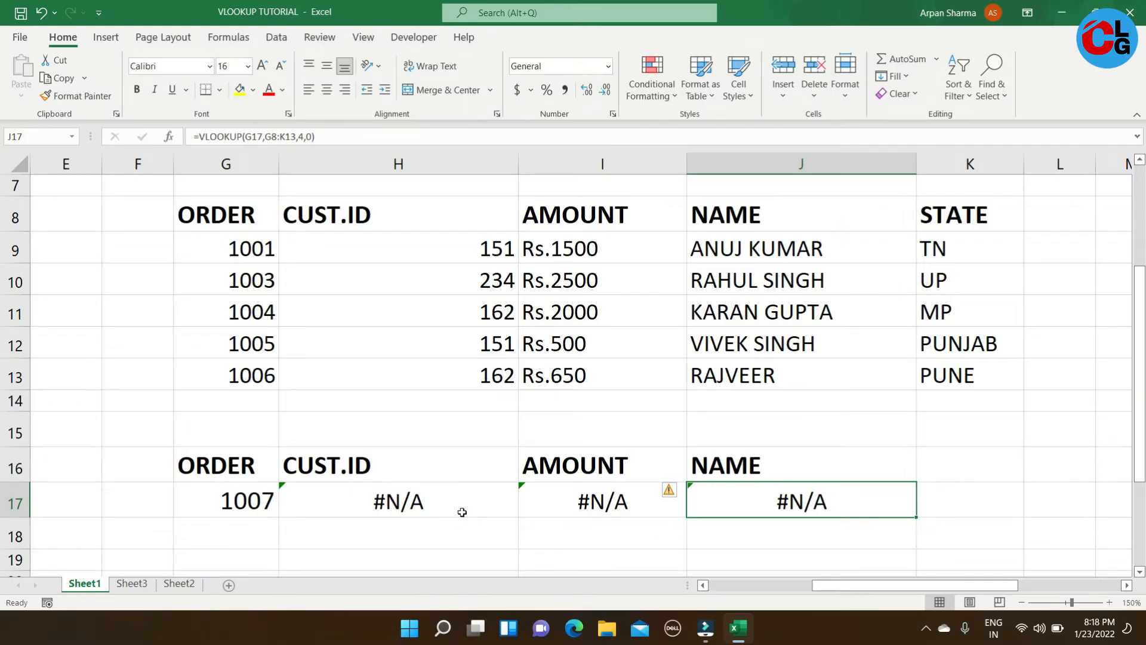
click(462, 512)
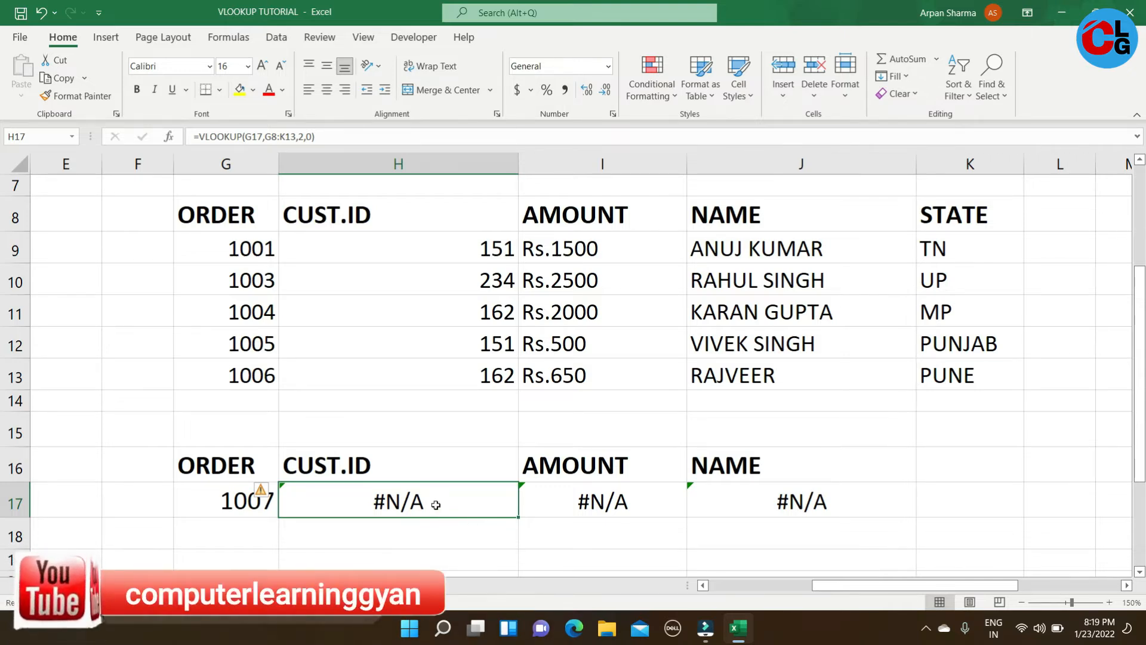
double_click(436, 504)
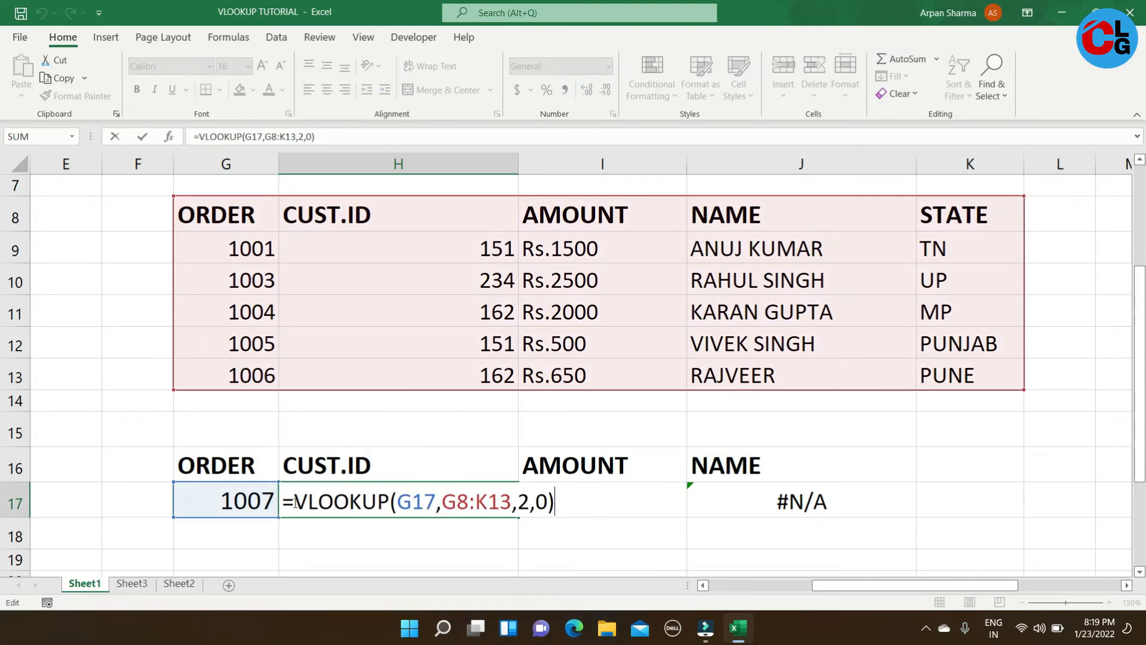
drag(296, 502, 555, 504)
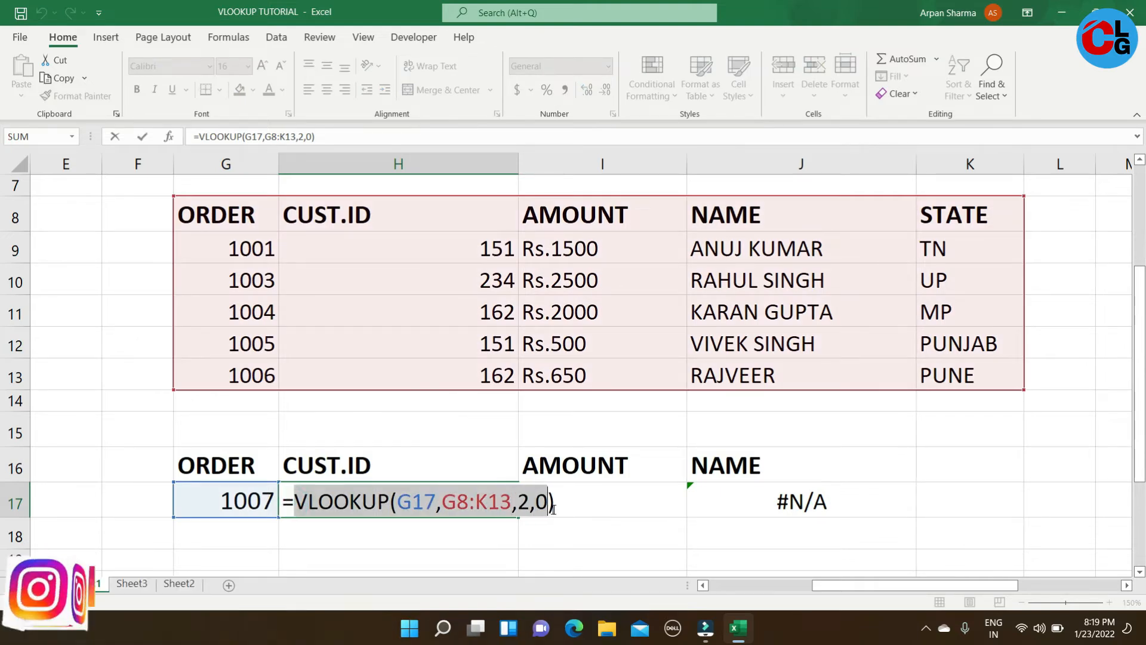
key(Left)
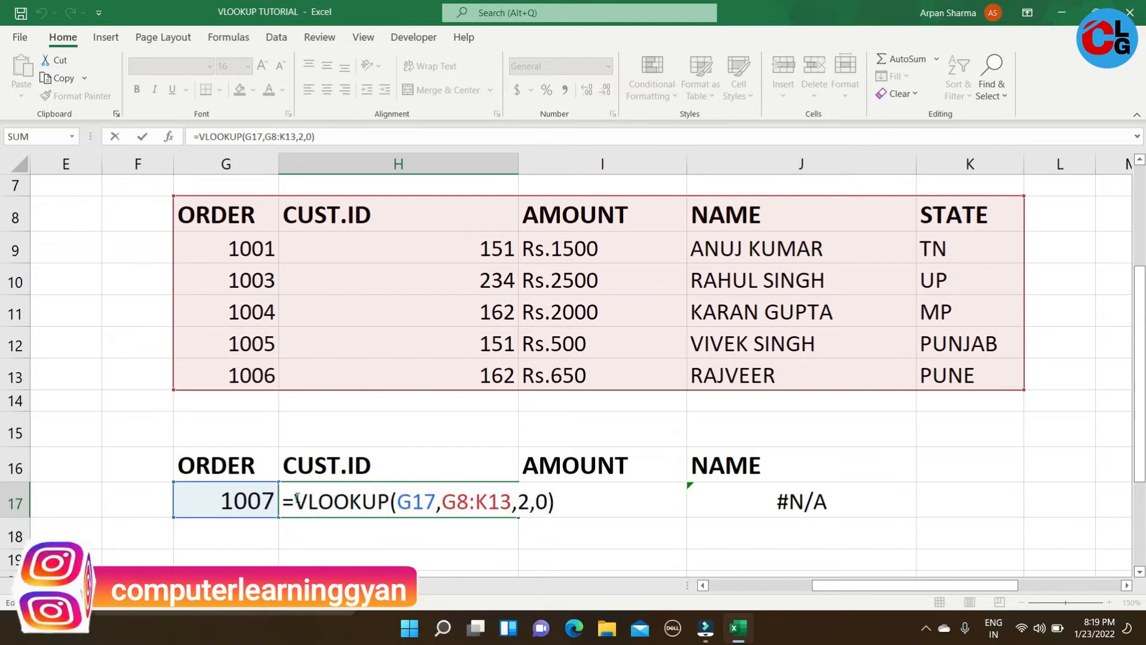
text(ife)
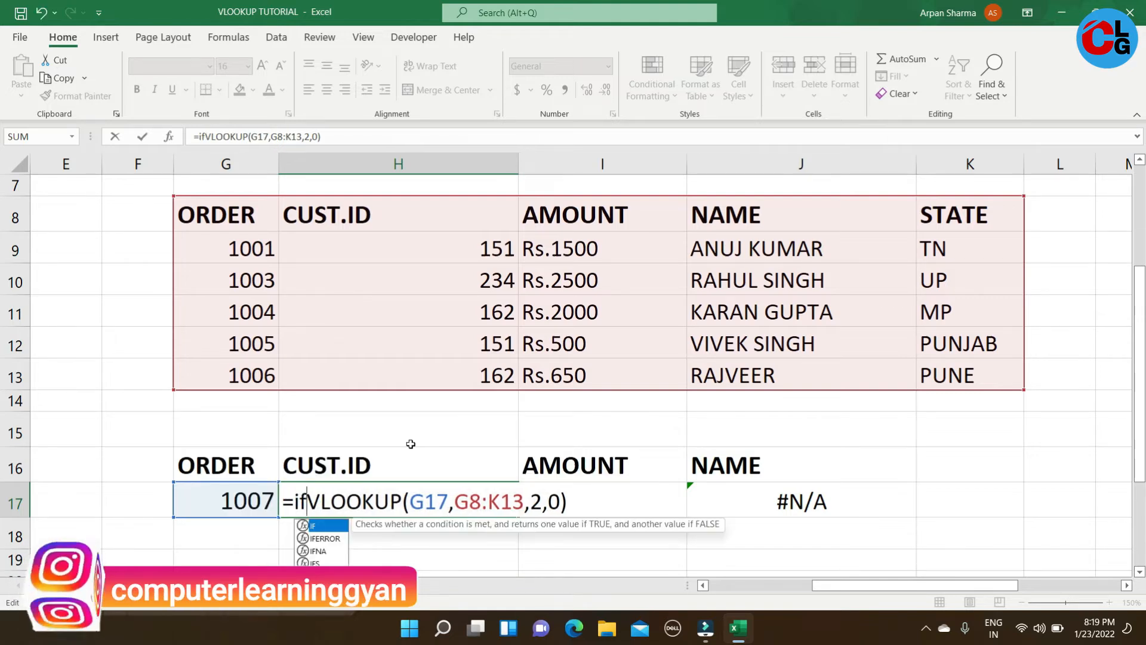
text(rror)
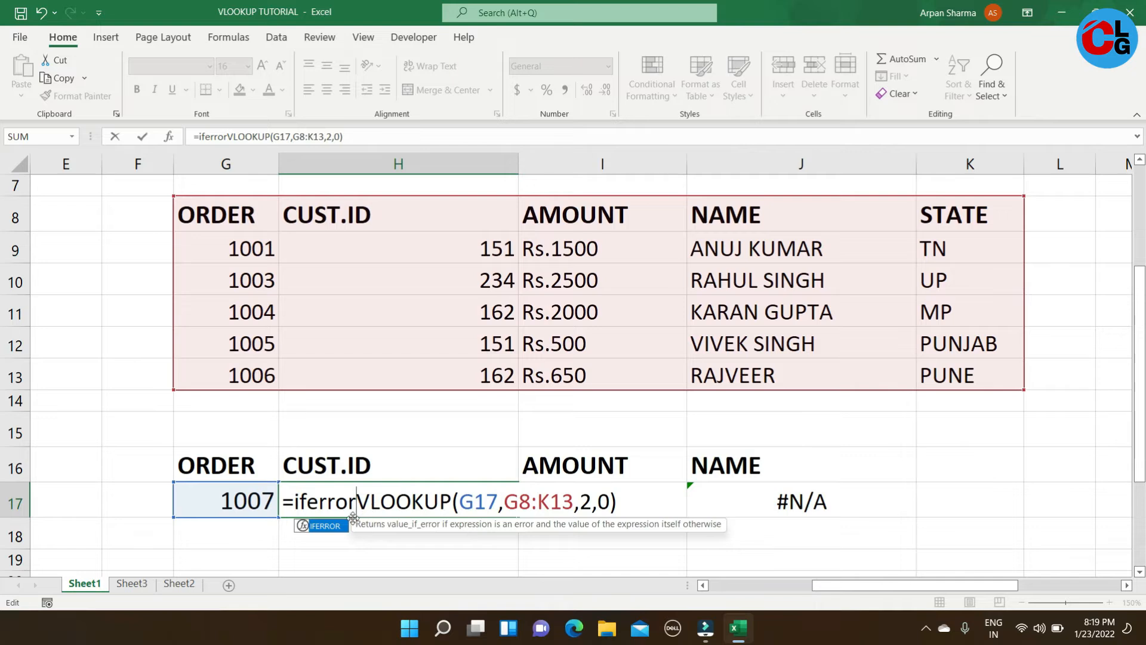
drag(371, 504, 582, 503)
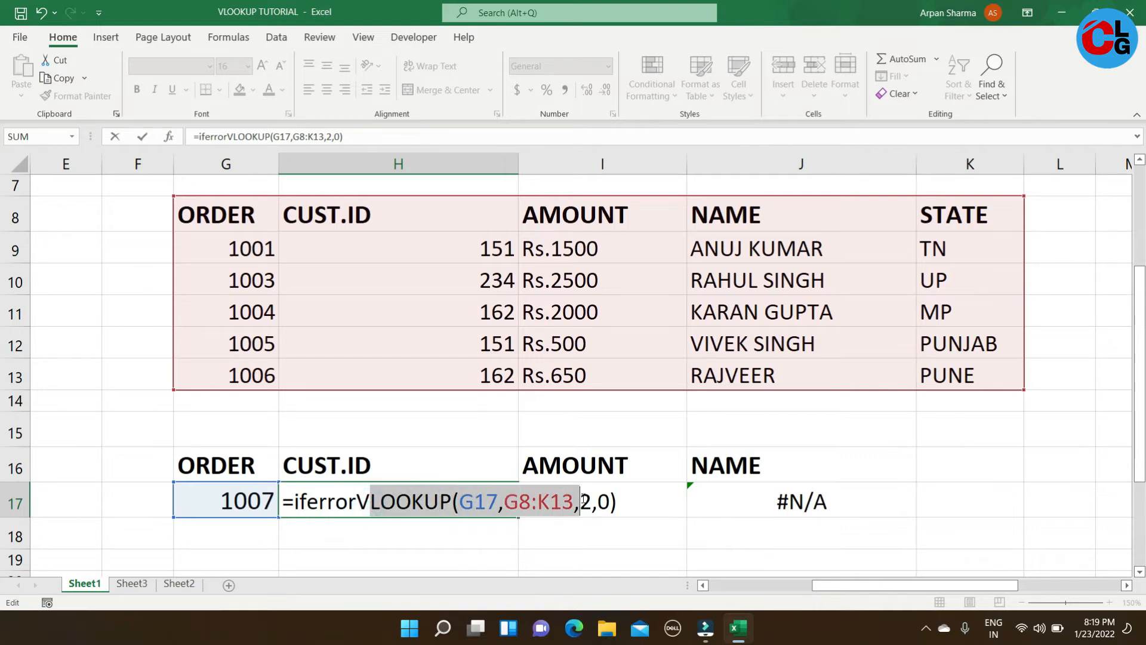
click(358, 499)
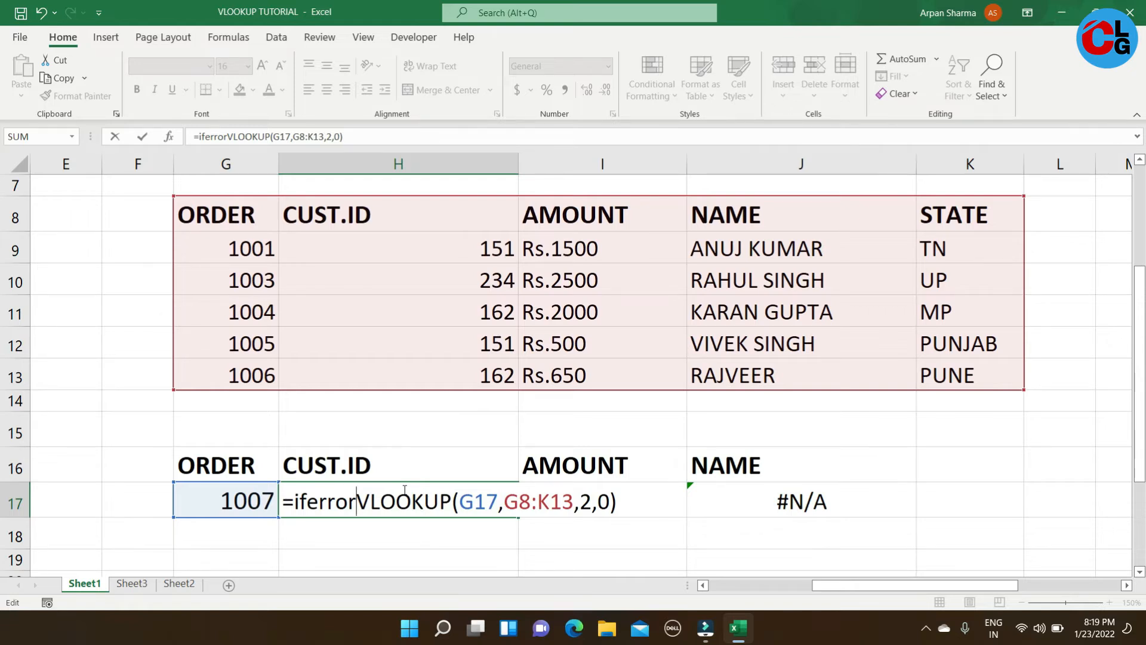
text(()
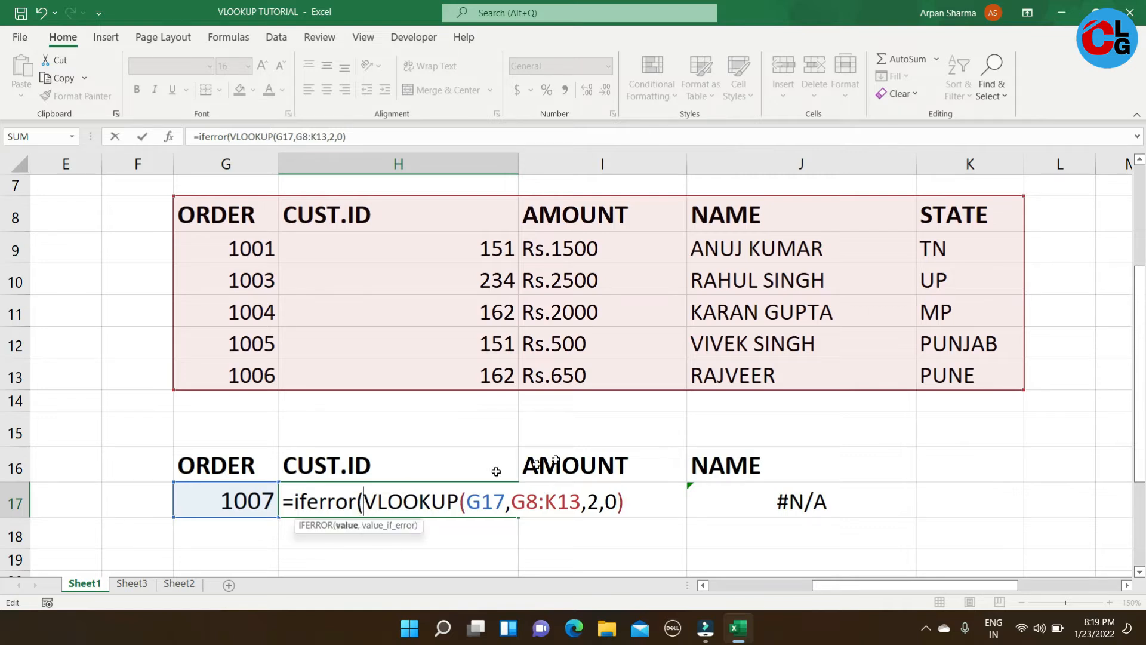
- Complete the IFERROR formula in H17 with "Not Found" as the value returned on an error
click(637, 507)
text(,)
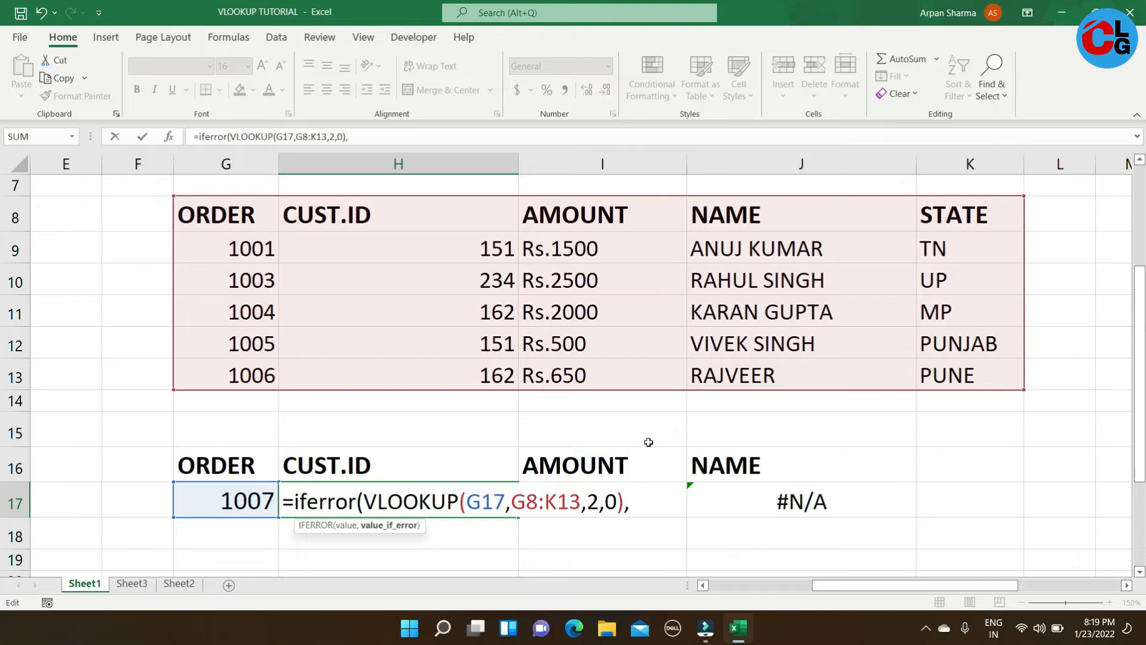
text("Not )
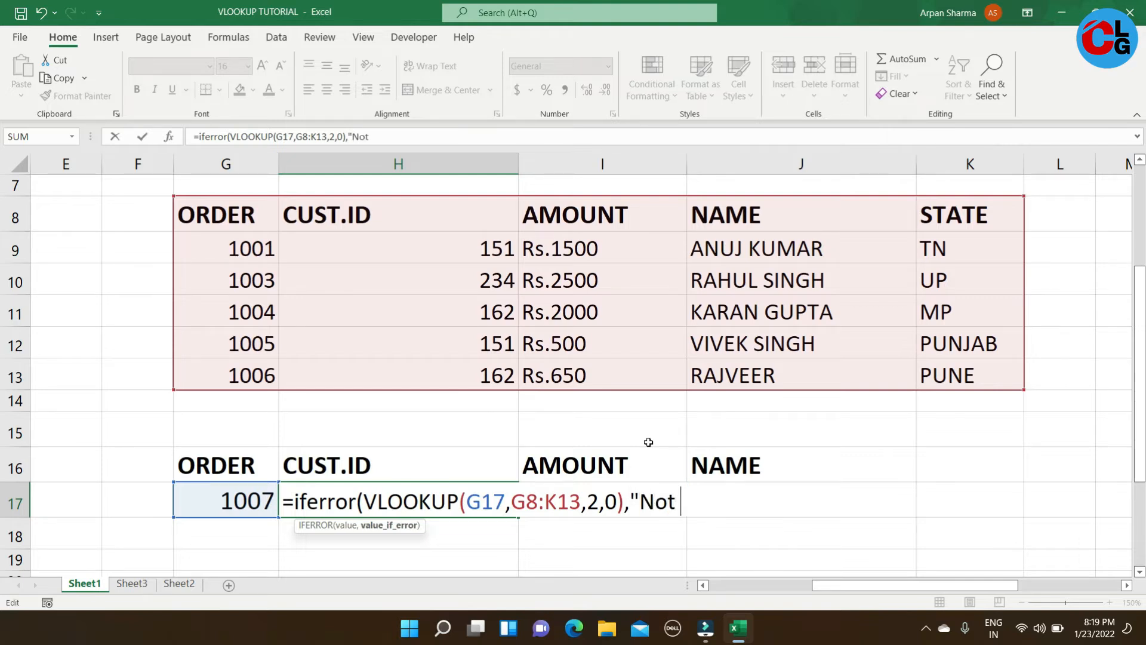
text(Found"))
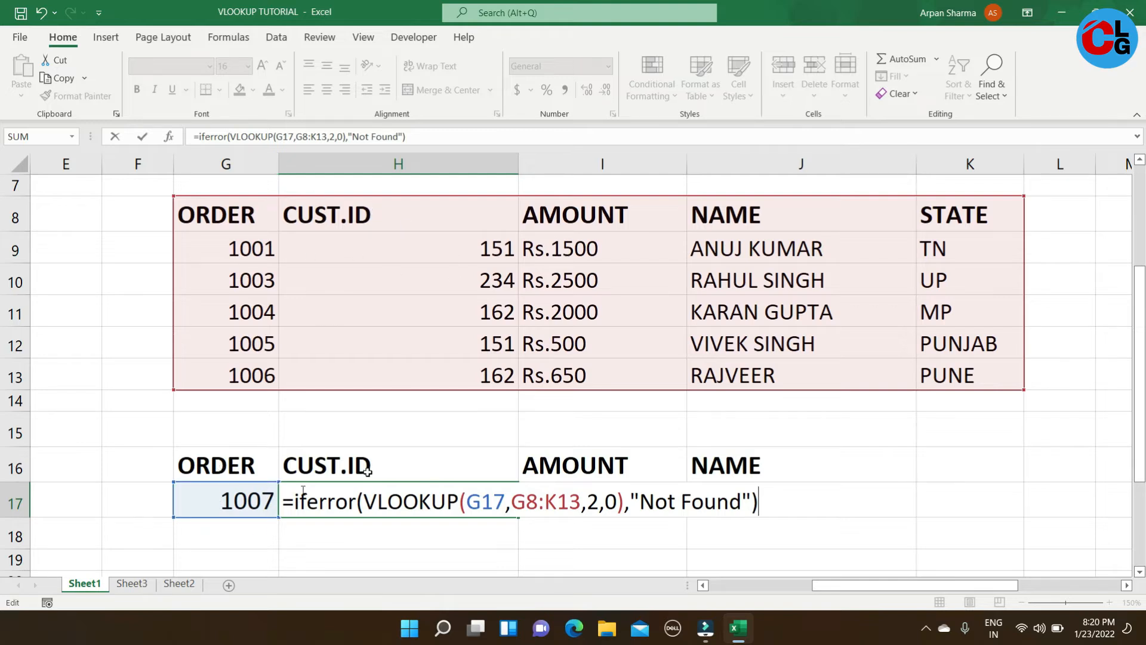
drag(642, 500, 742, 502)
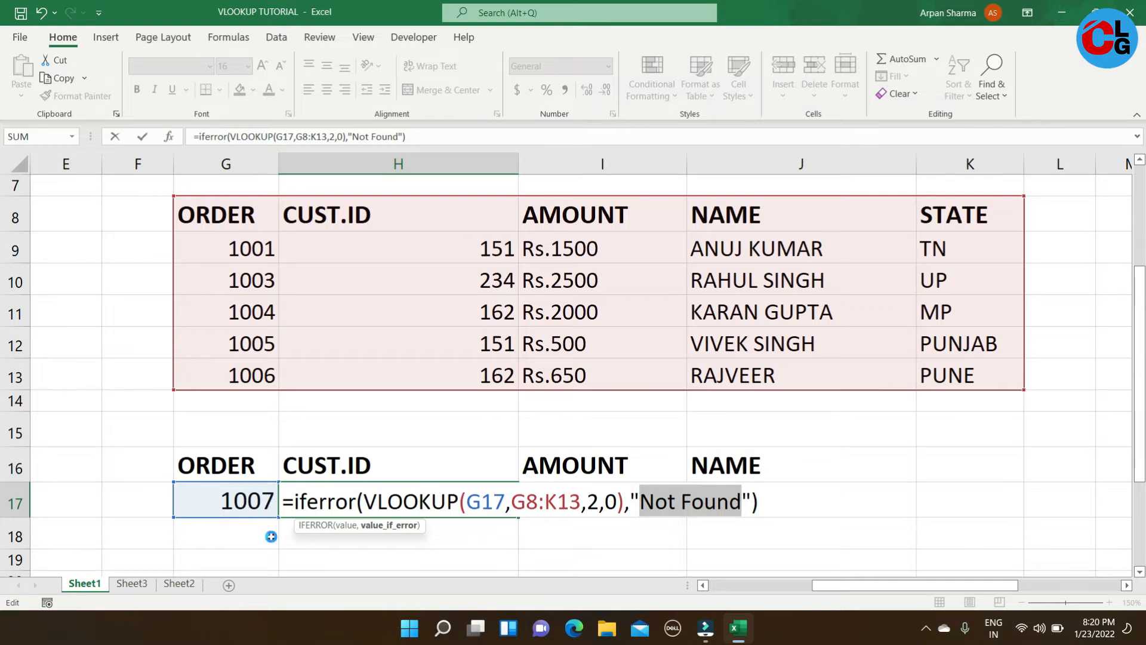
key(Return)
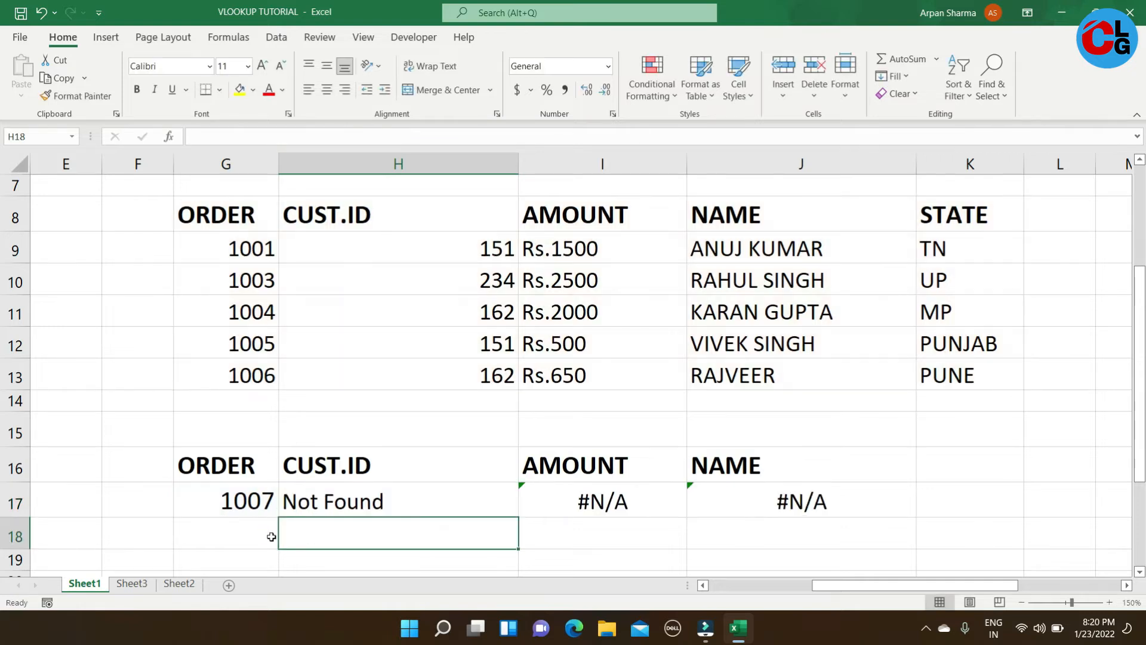
- Wrap the AMOUNT lookup in I17 in IFERROR, giving =IFERROR(VLOOKUP(G17,G8:K13,3,0),"Not Found")
click(604, 496)
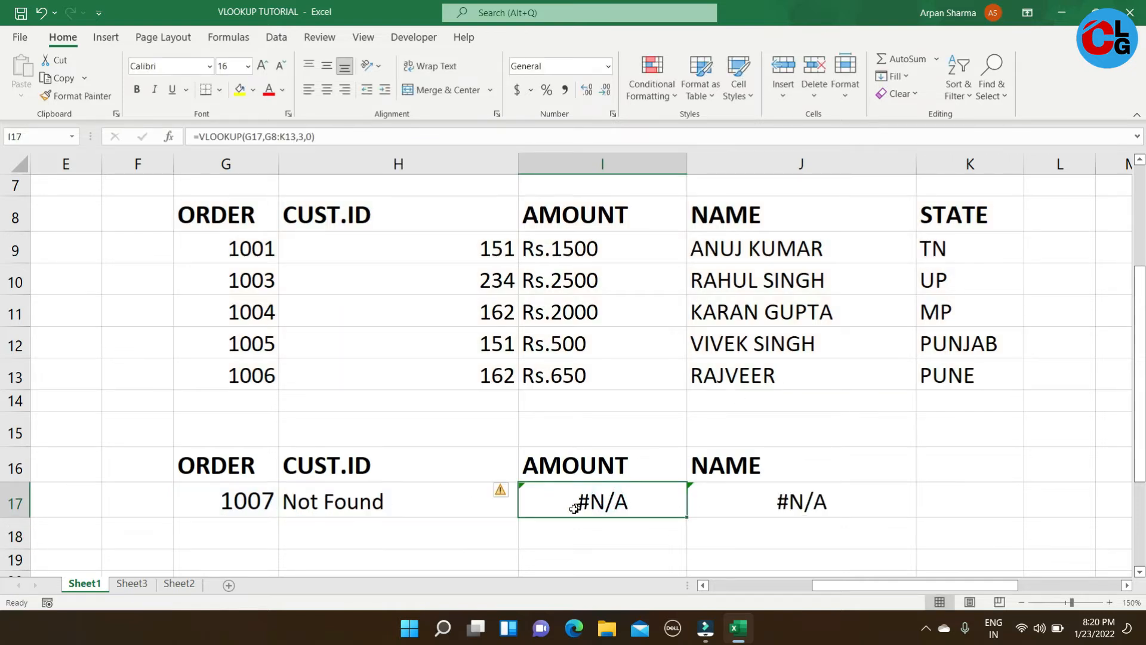
key(F2)
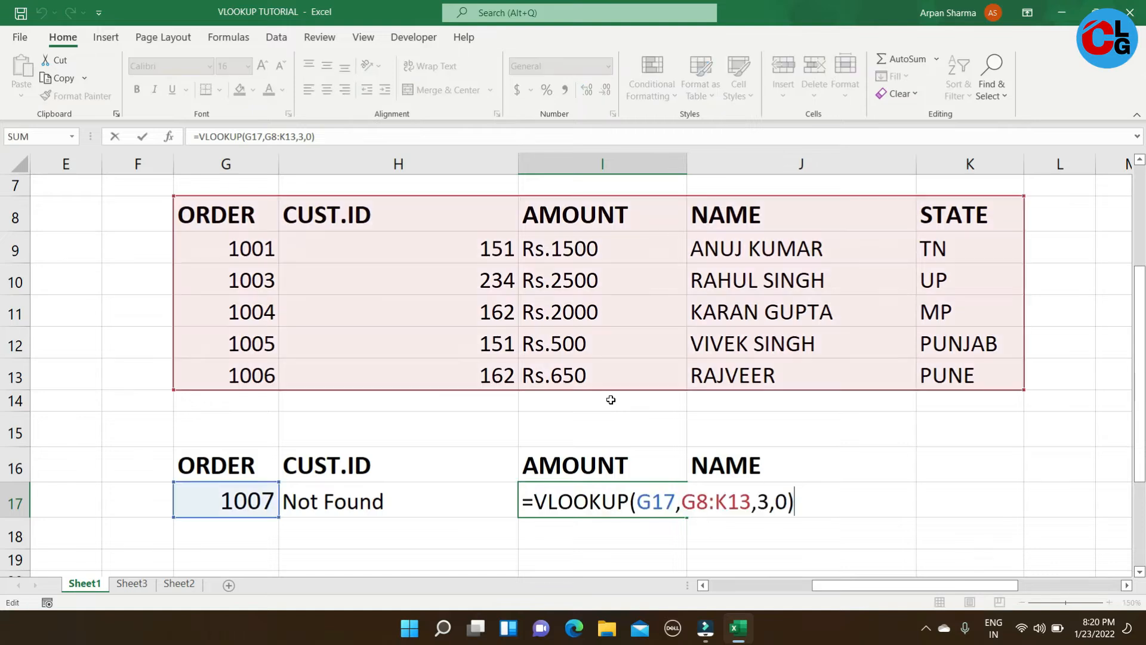
click(533, 504)
text(iferr)
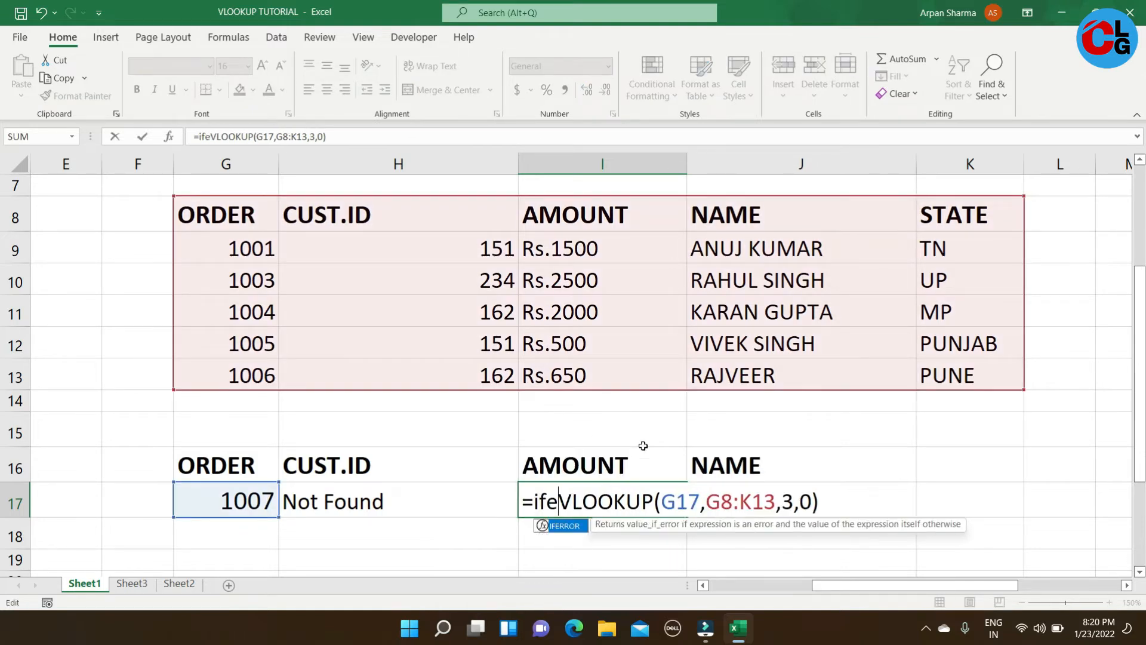
text(or()
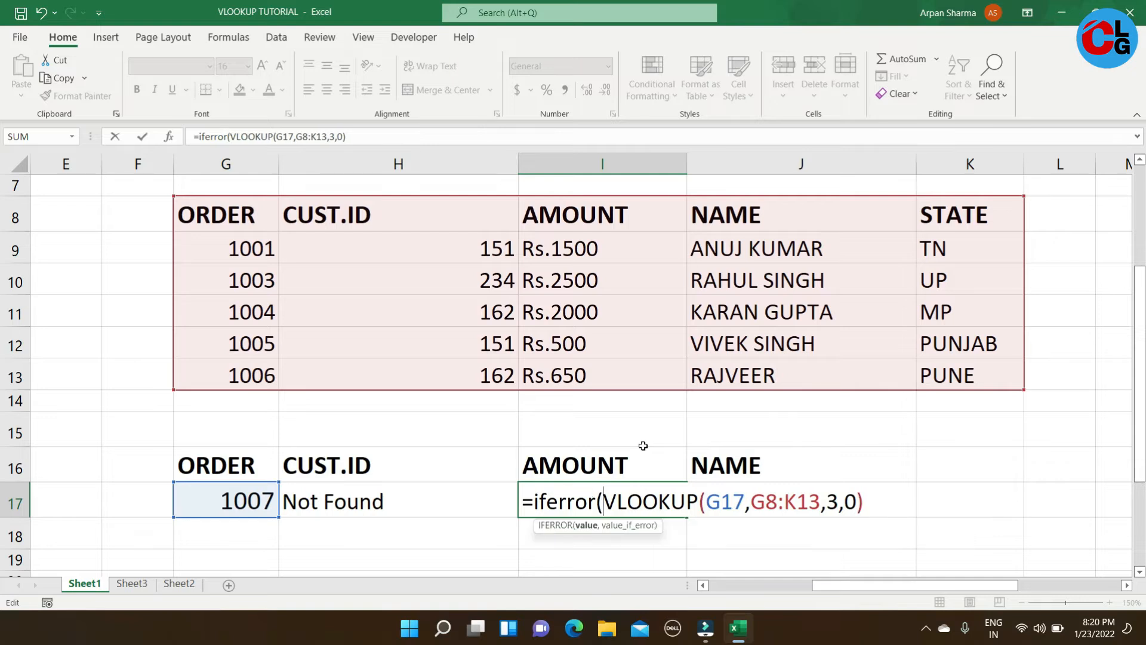
click(874, 499)
text(,"Not )
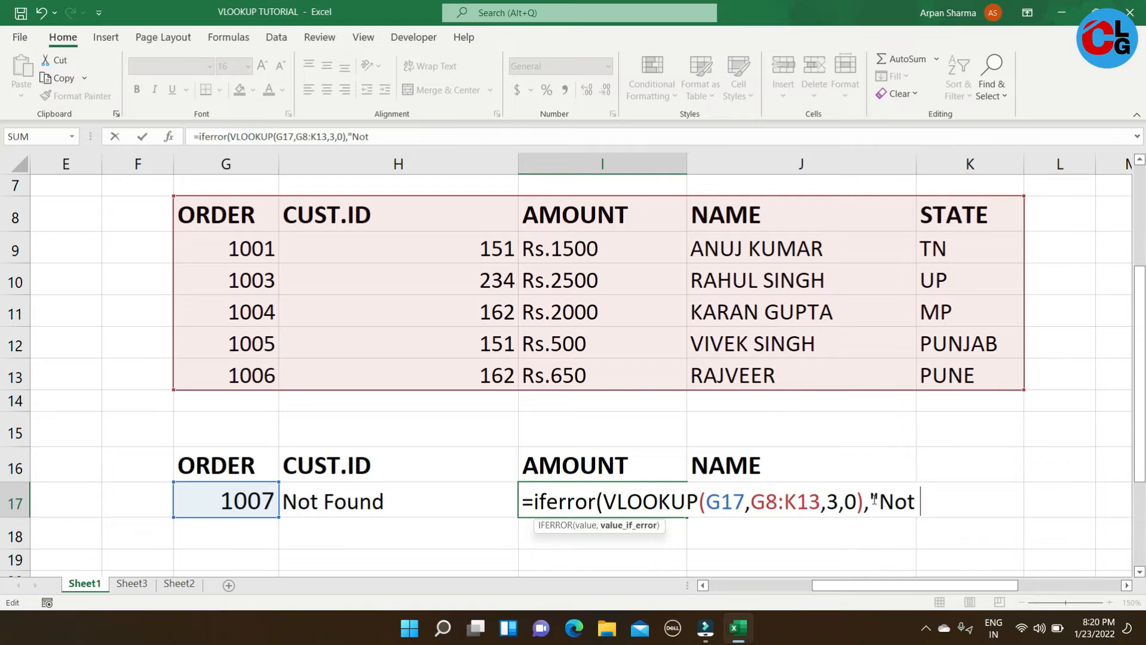
text(Found)
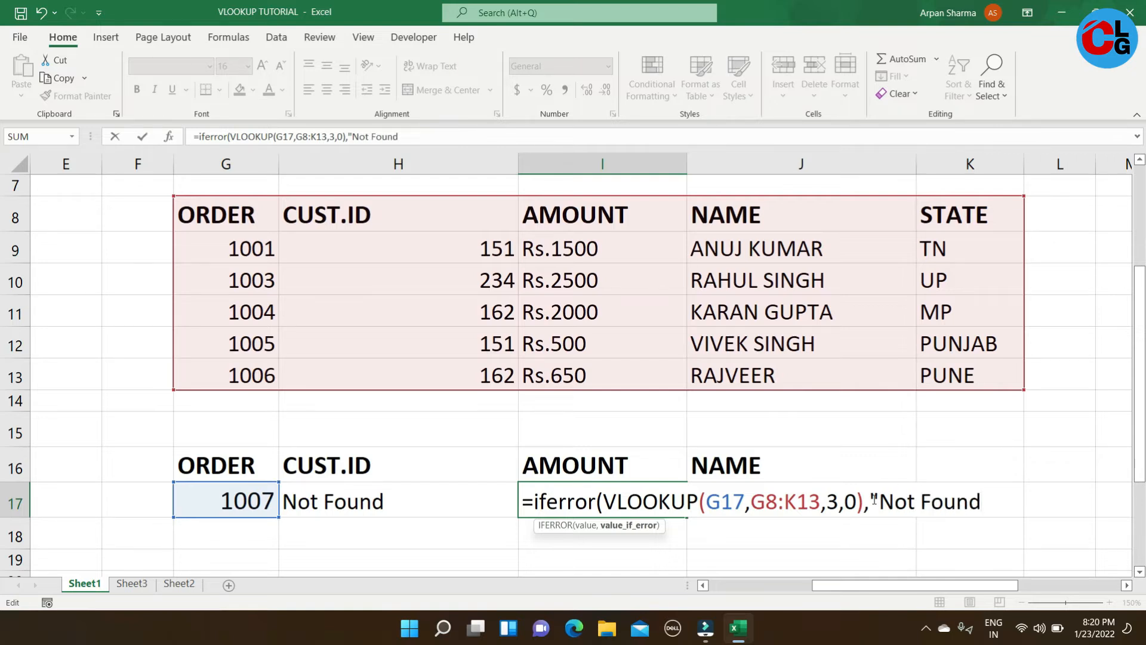
text("))
key(Return)
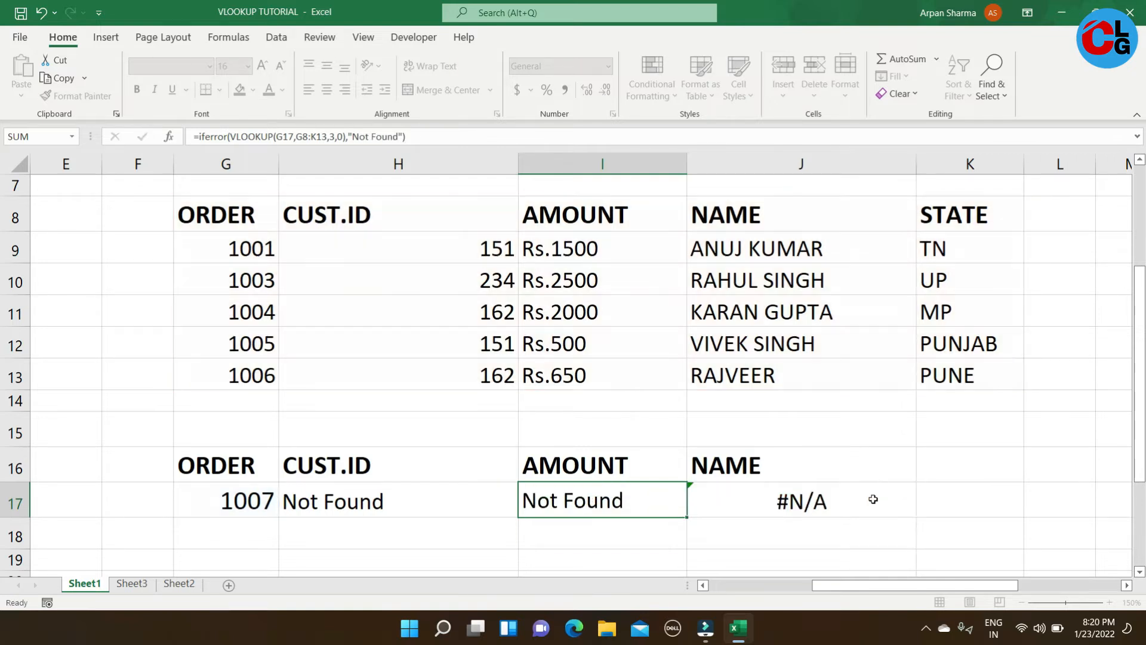
- Wrap the NAME lookup in J17 in IFERROR, giving =IFERROR(VLOOKUP(G17,G8:K13,4,0),"Not Found")
click(791, 501)
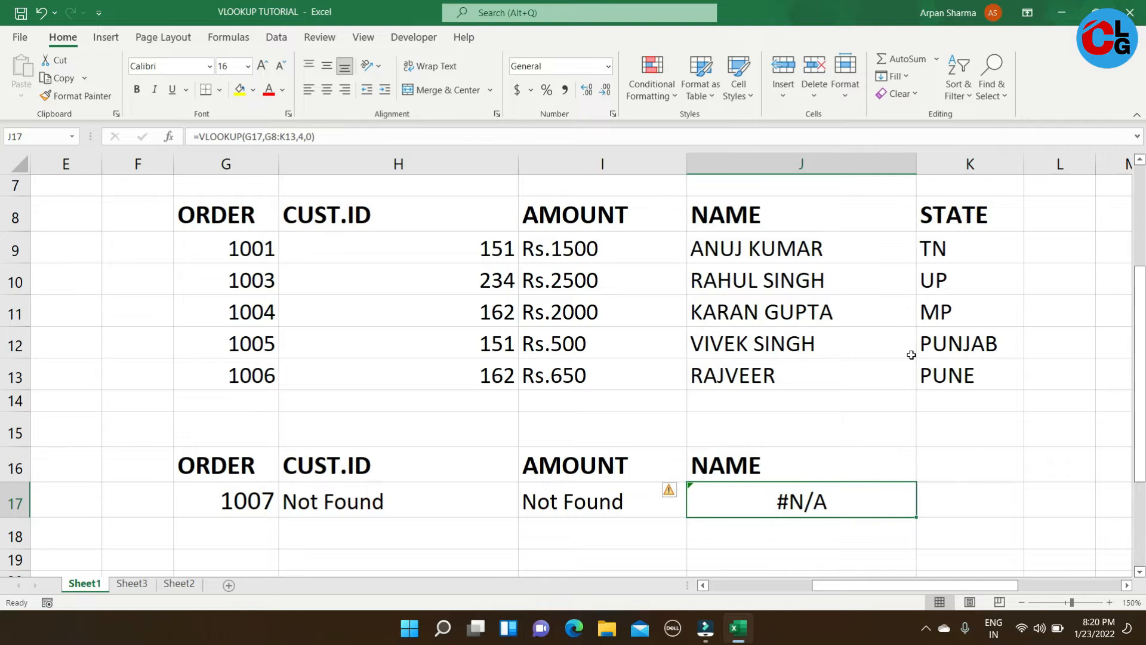
key(F2)
click(703, 501)
text(iferror)
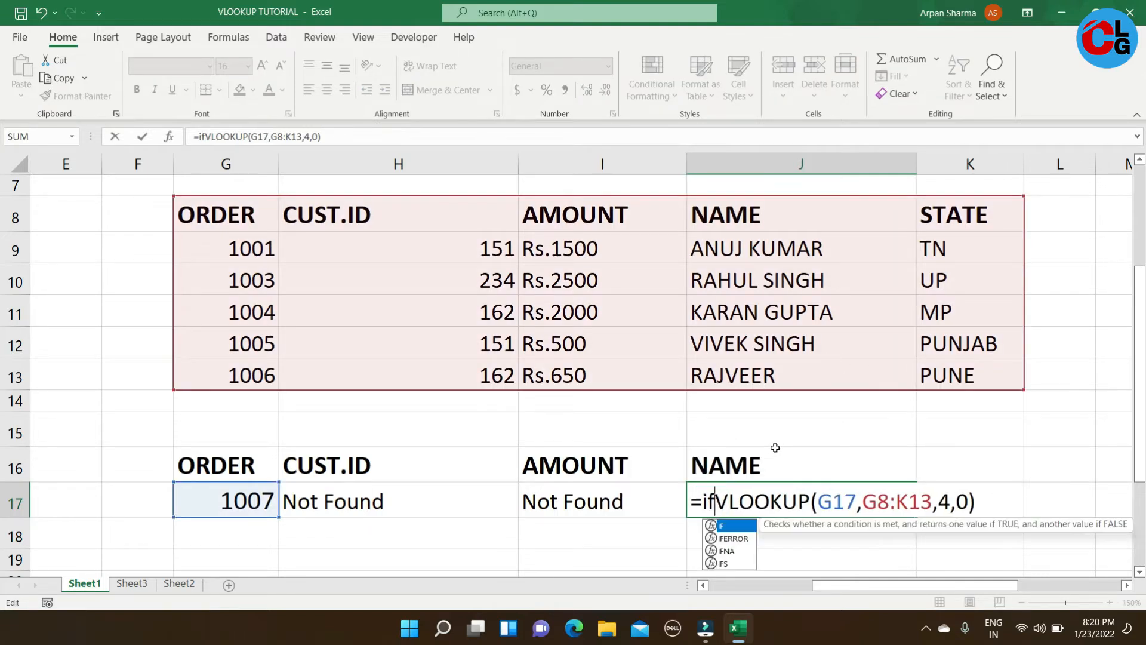
text(()
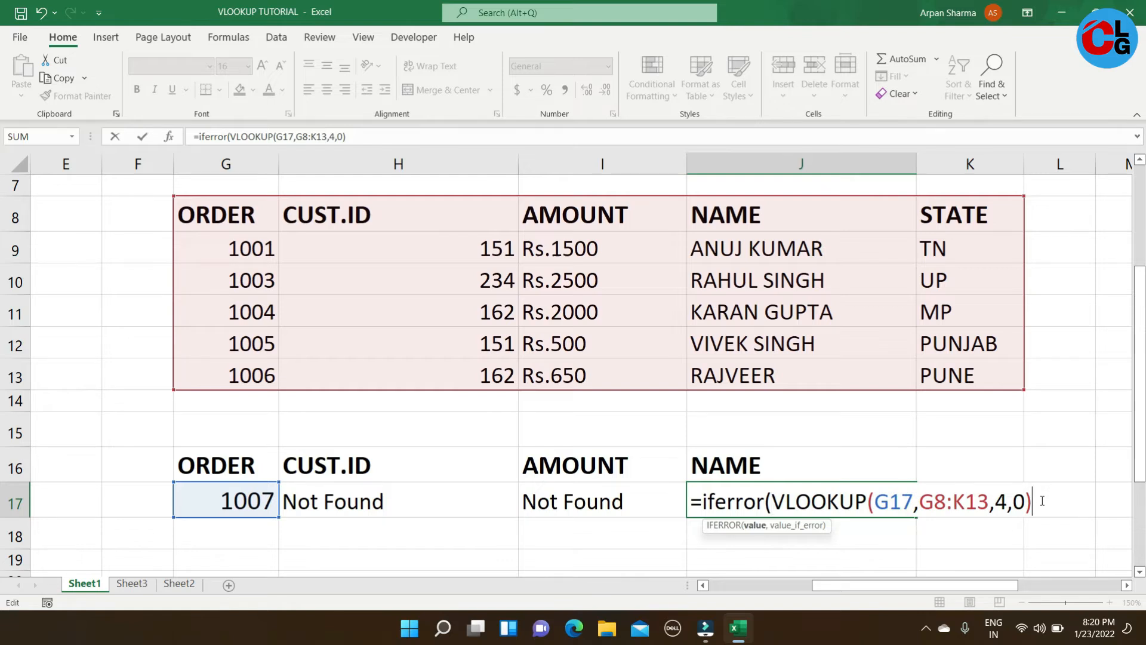
text(,"Not Foud)
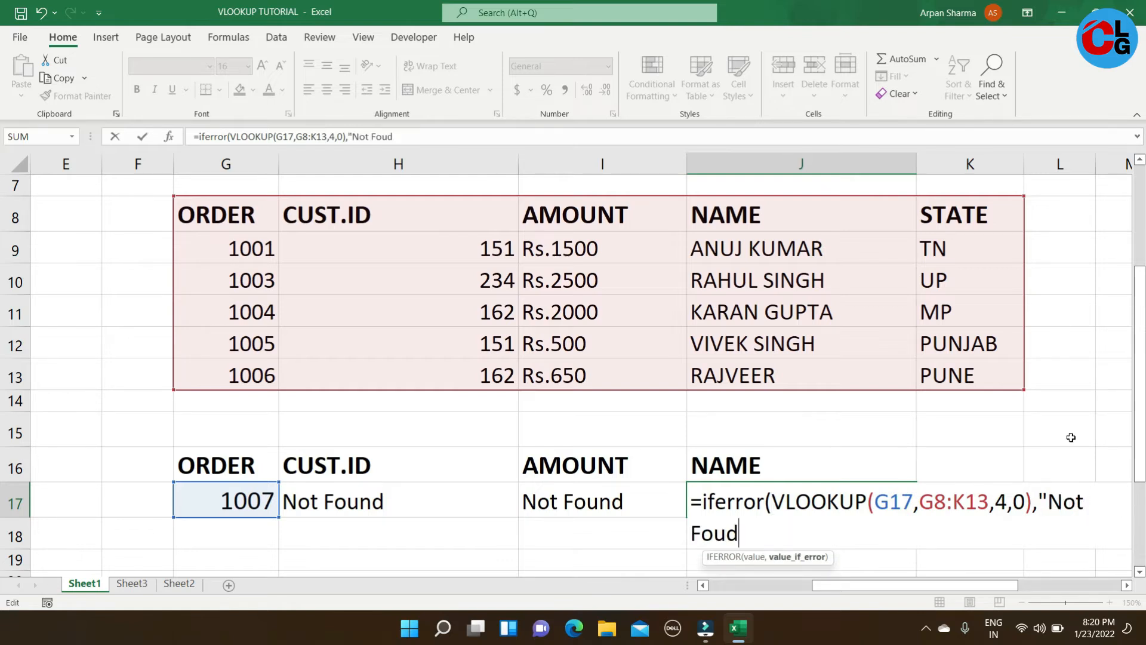
key(BackSpace)
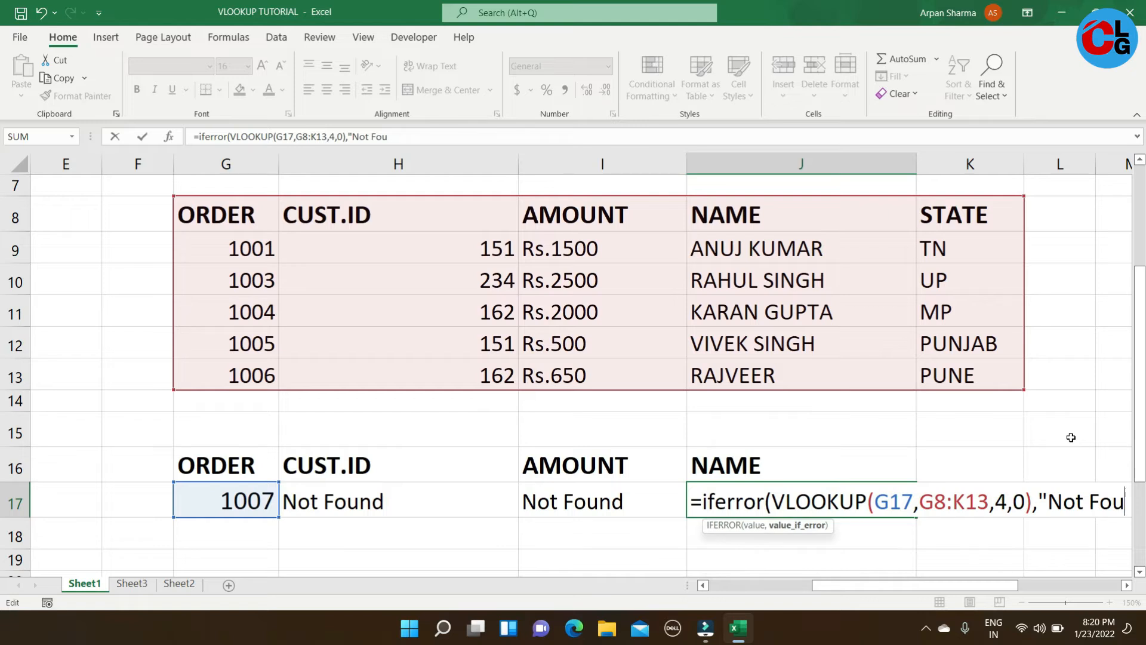
text(nd"))
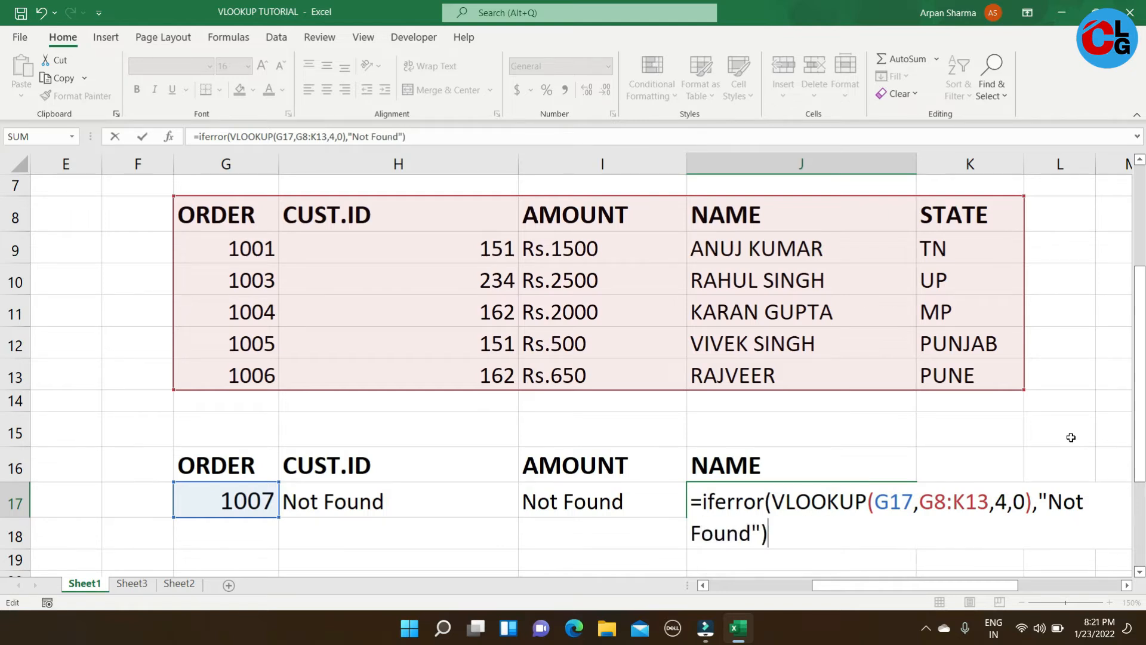
key(Return)
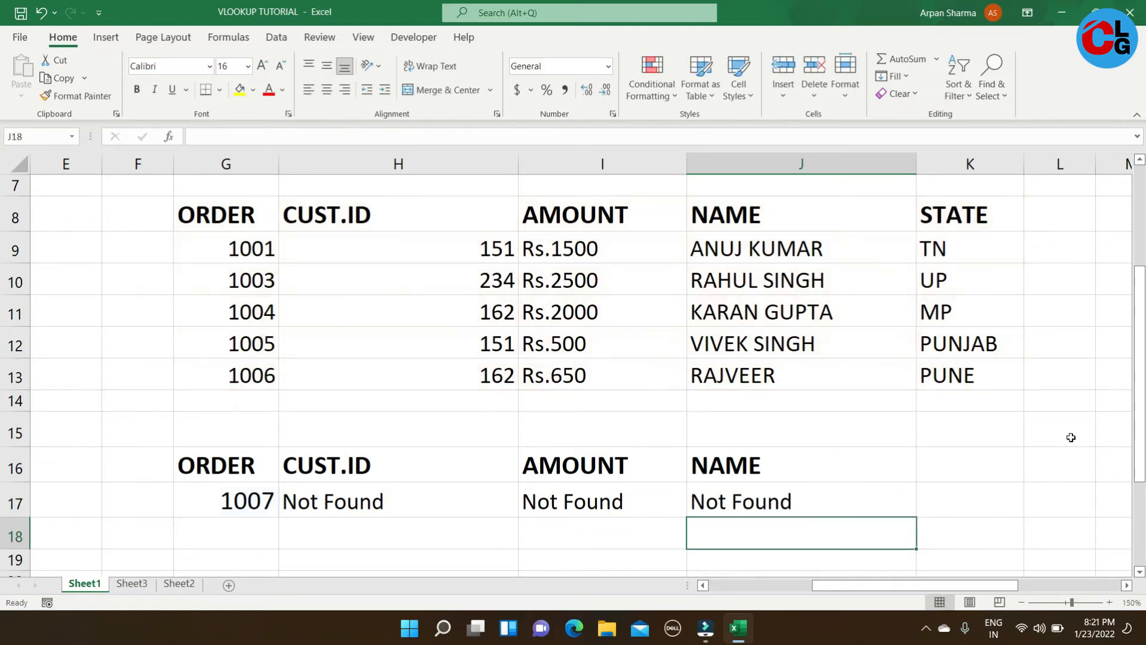
- Enter the order number from table row 11 in G17 to test the IFERROR lookups with an existing order
click(218, 506)
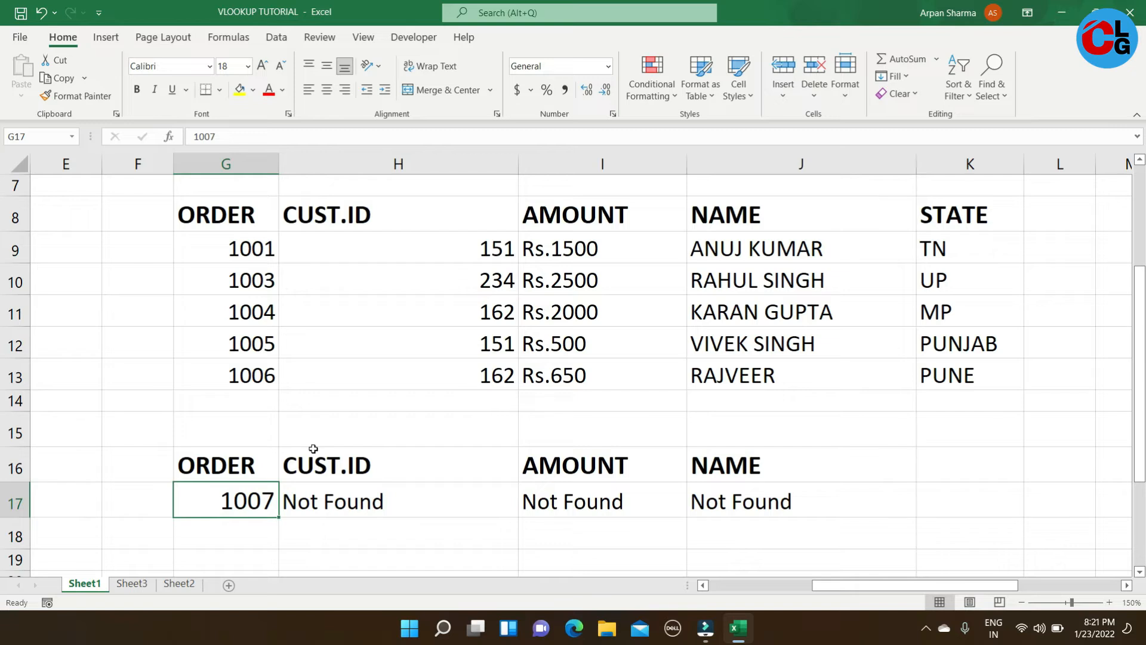
text(100)
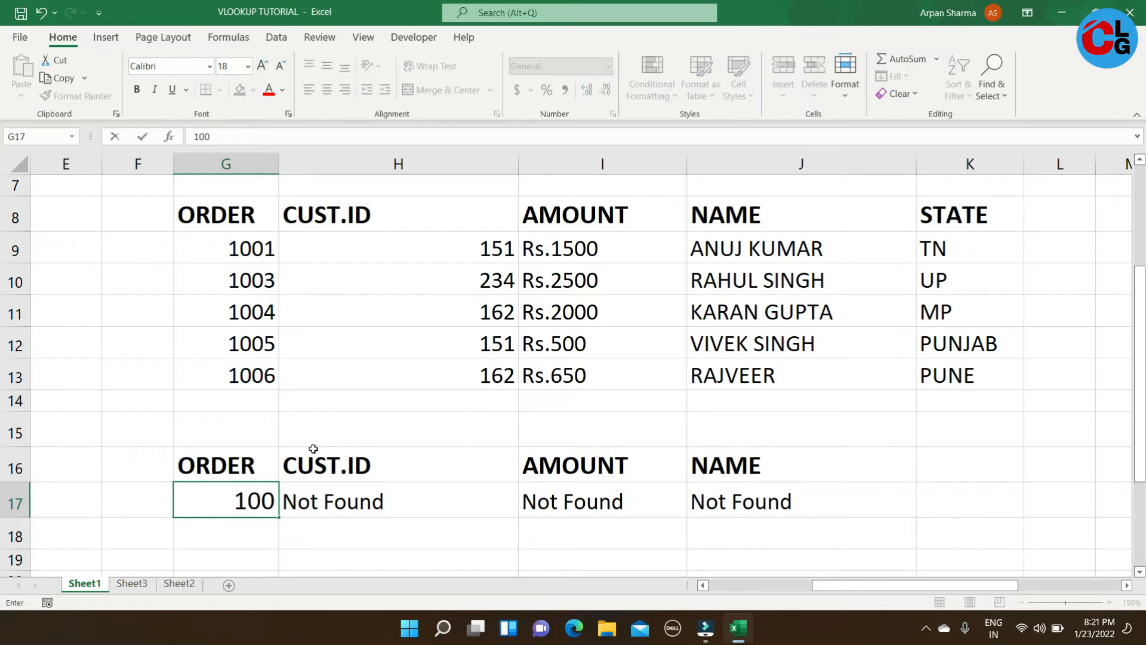
text(4)
key(Return)
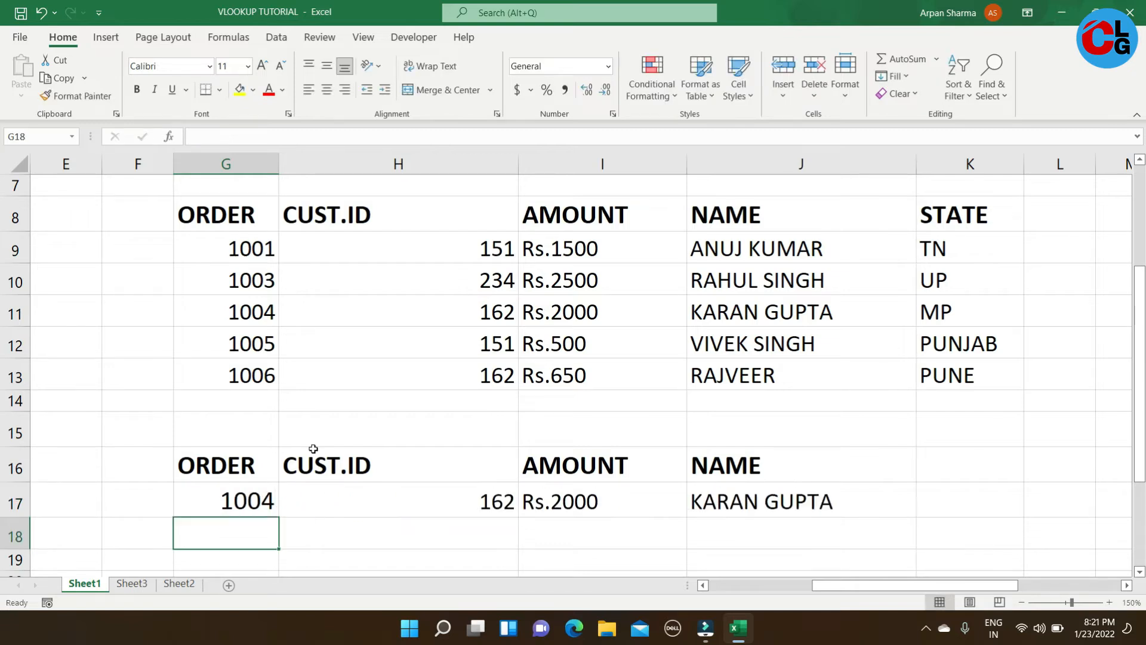
- Set G17 to the order number four above the table's highest one and check the IFERROR formula in H17
click(224, 505)
key(F2)
text(1010)
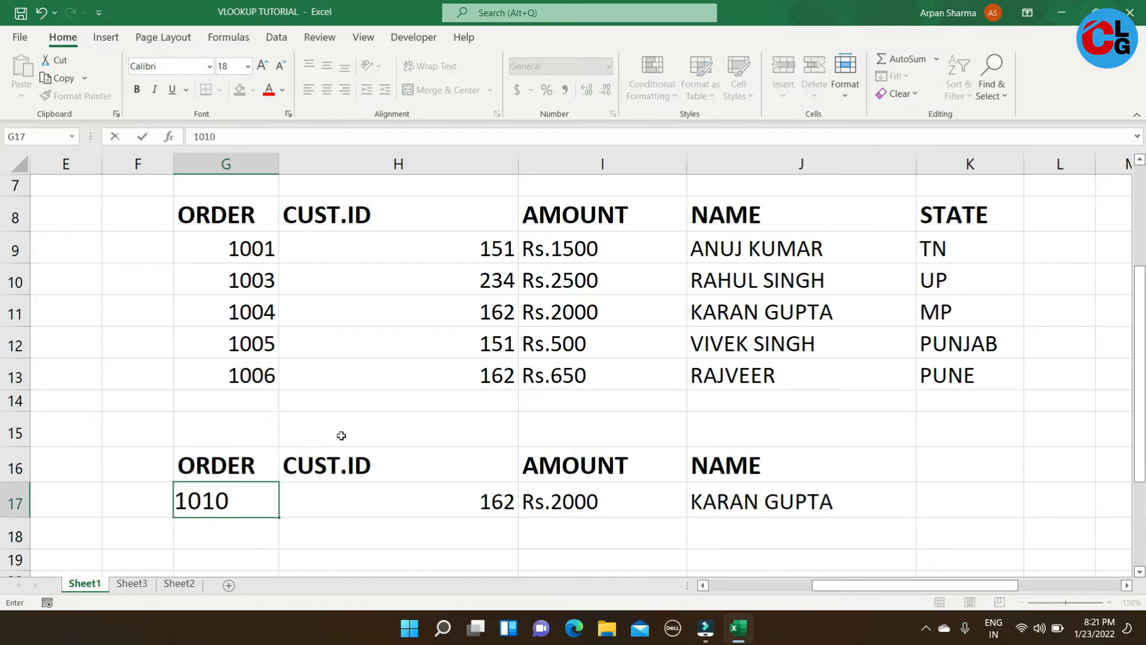
key(Return)
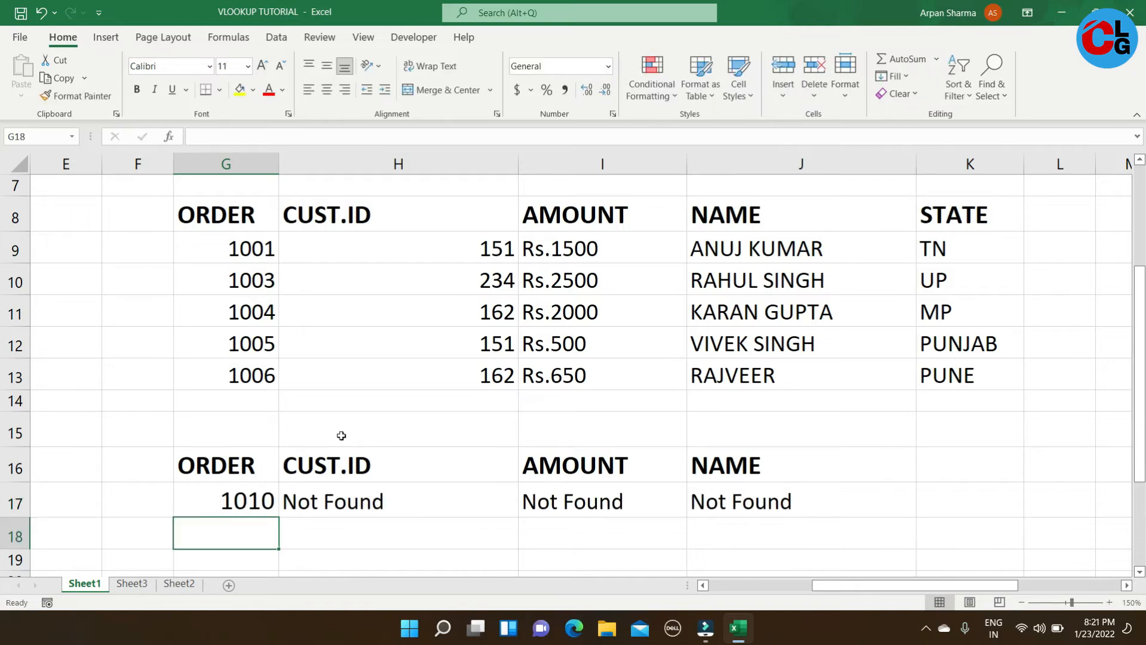
click(405, 502)
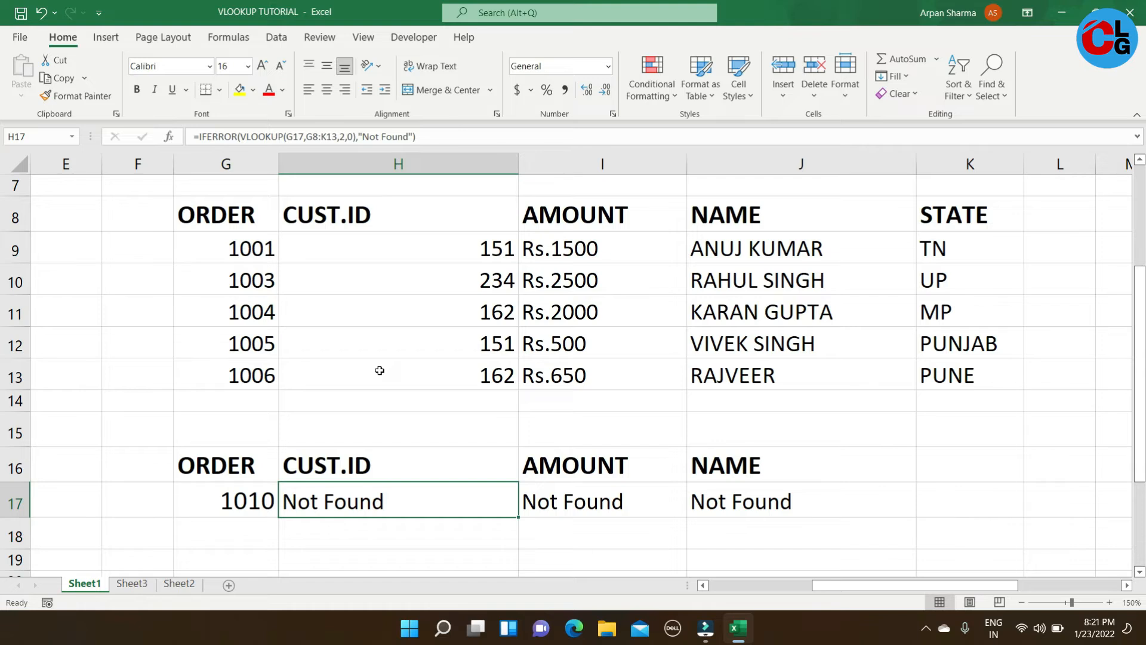
- Replace IFERROR with IFNA around the CUST.ID lookup in H17
key(F2)
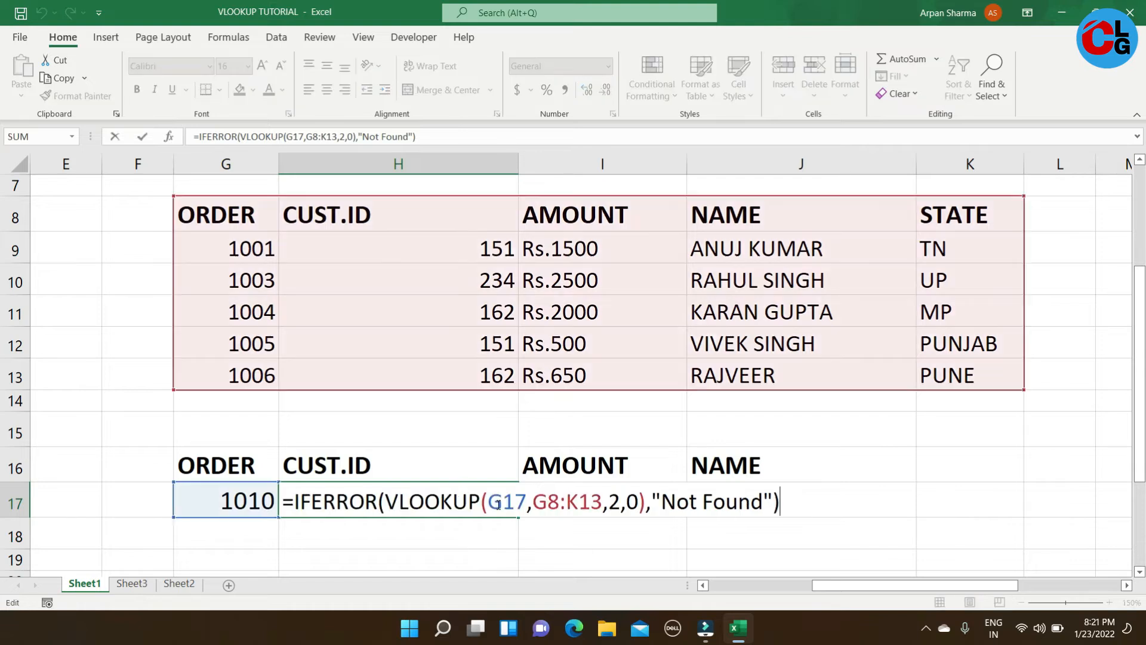
click(378, 504)
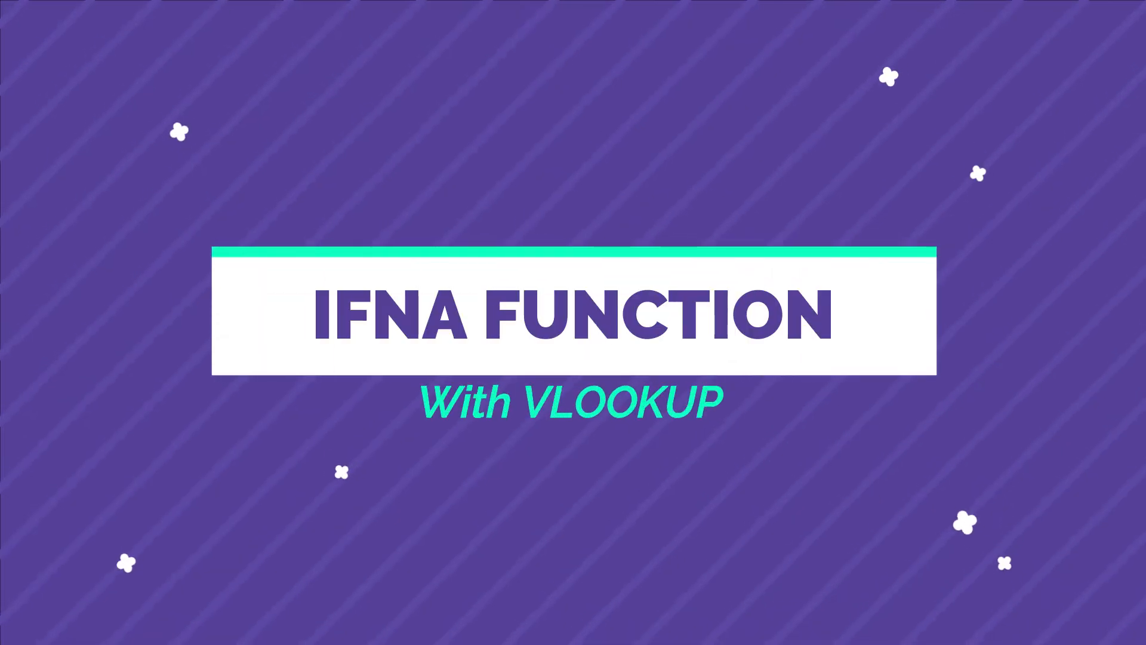
key(BackSpace)
key(BackSpace)
key(BackSpace)
key(BackSpace)
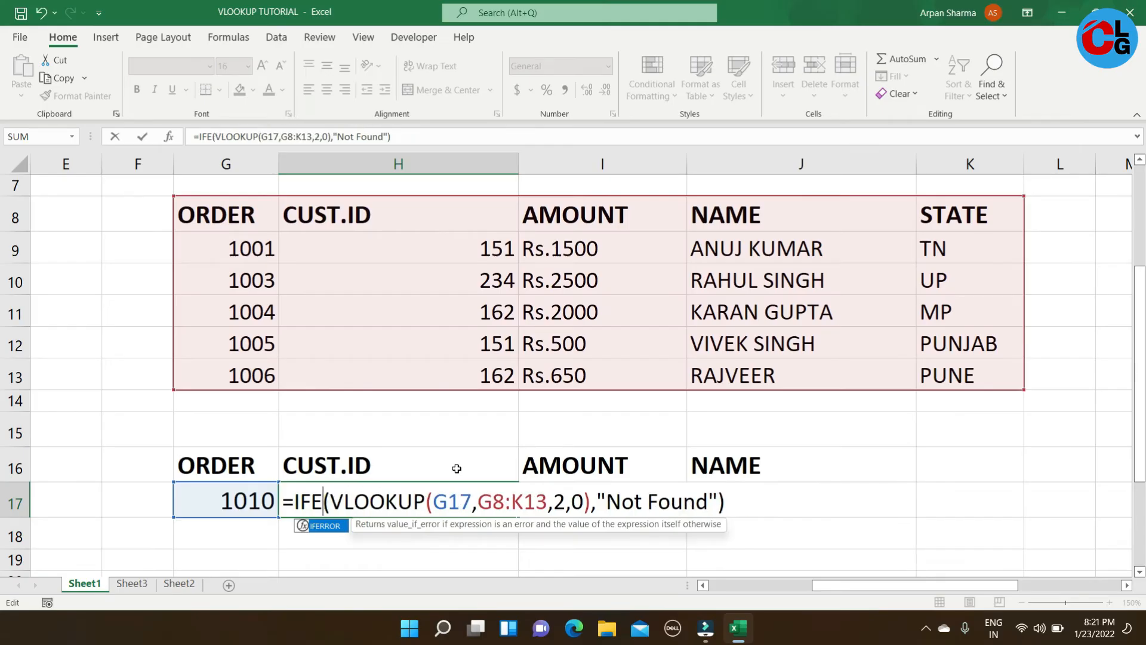
key(BackSpace)
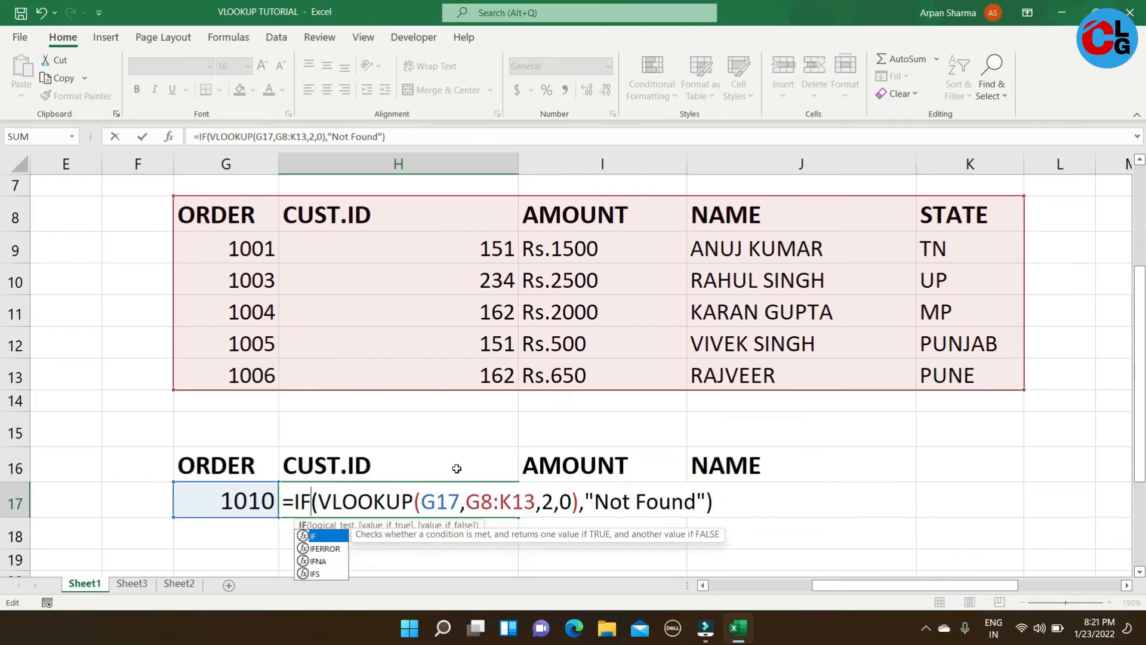
key(Down)
key(Down)
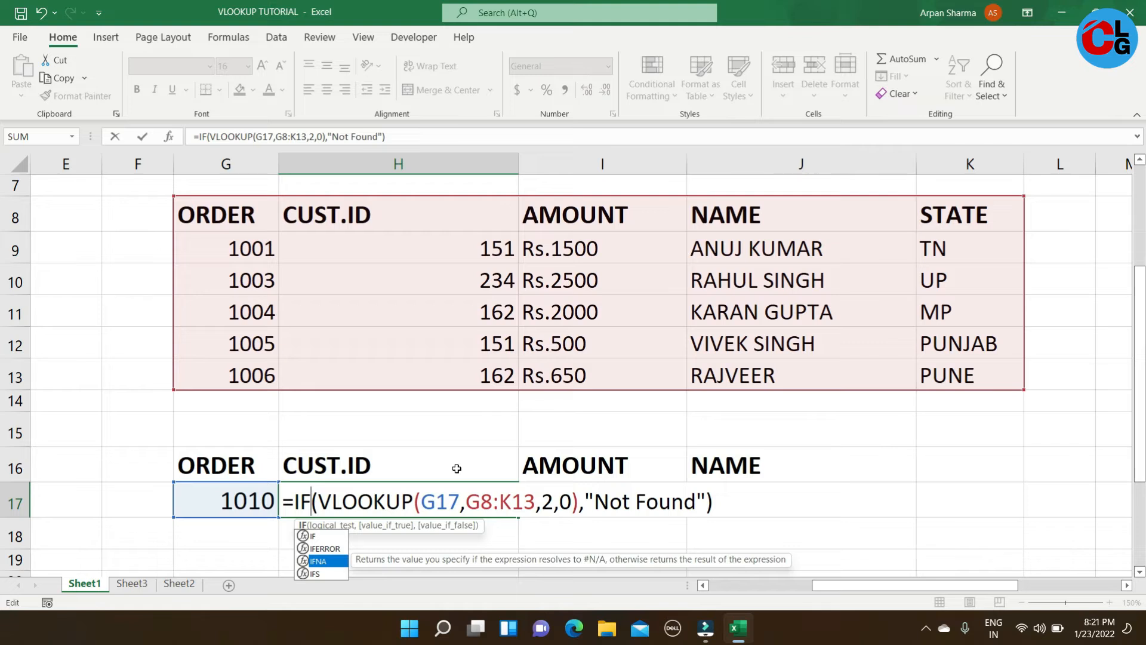
text(NA)
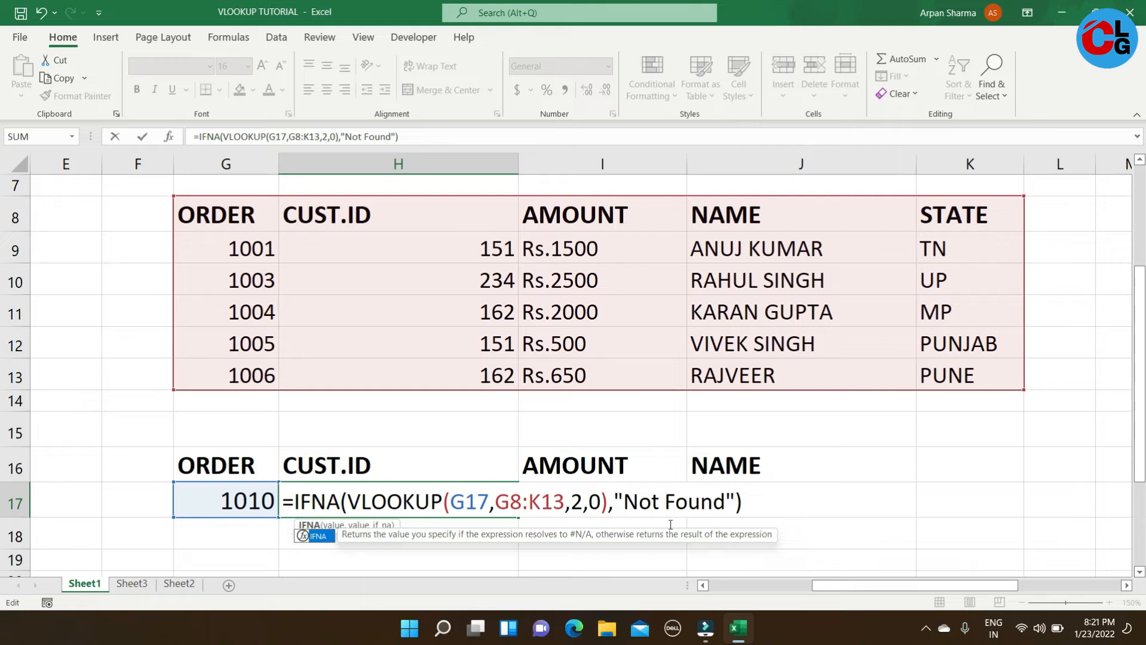
- Change the IFNA fallback text in H17 to "Value Not Found"
click(623, 502)
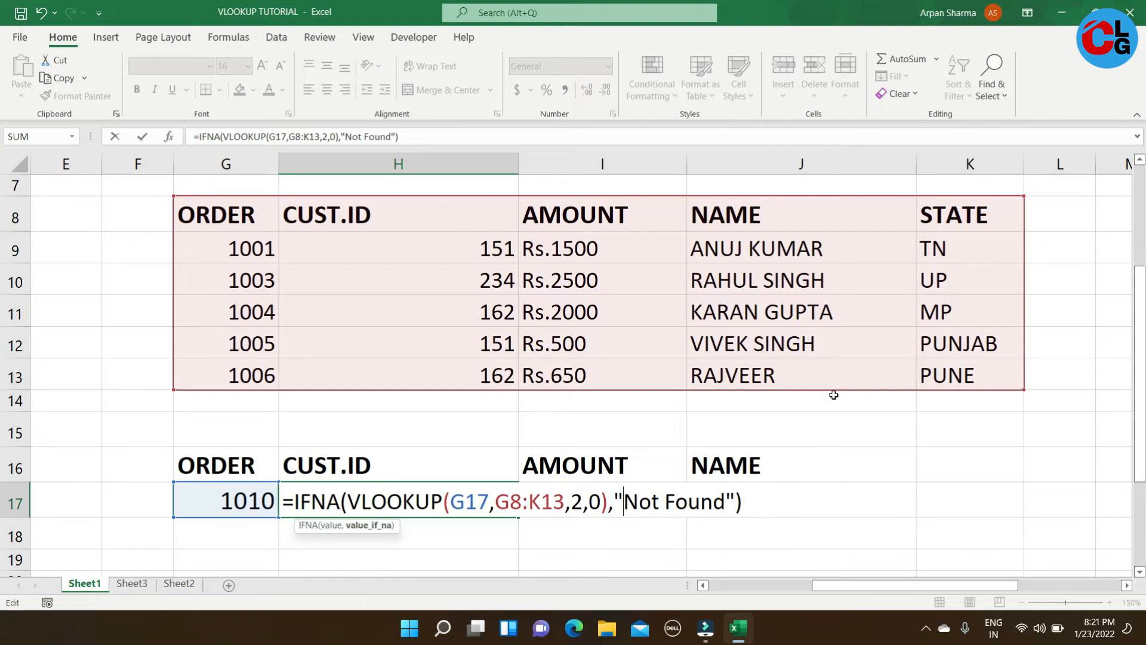
text(Value)
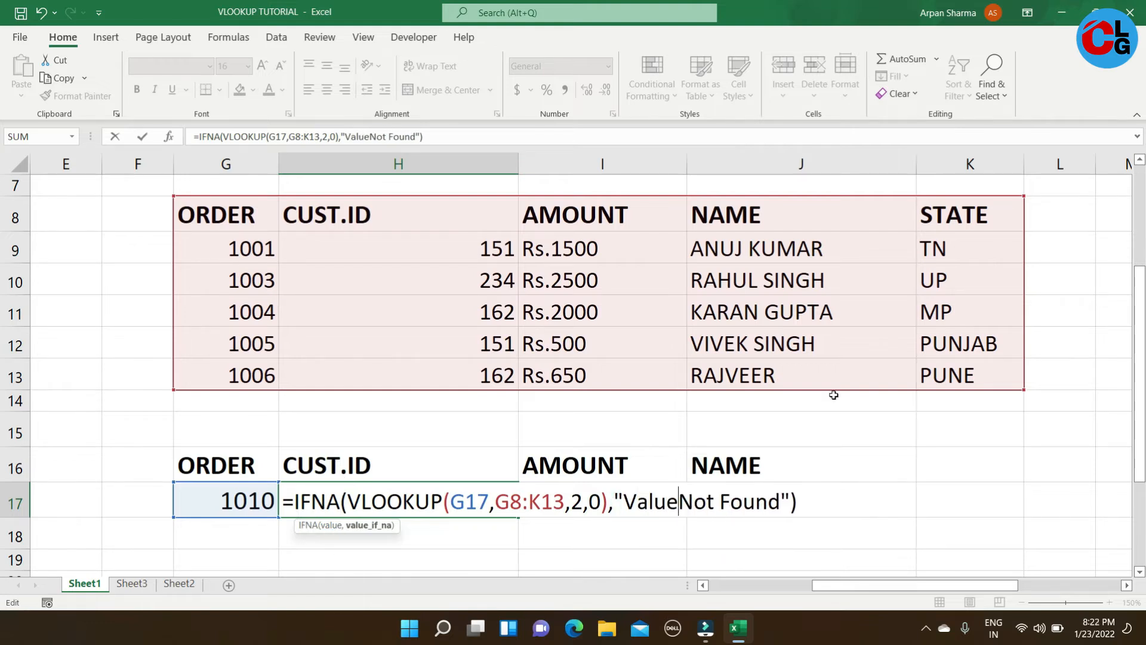
key(Return)
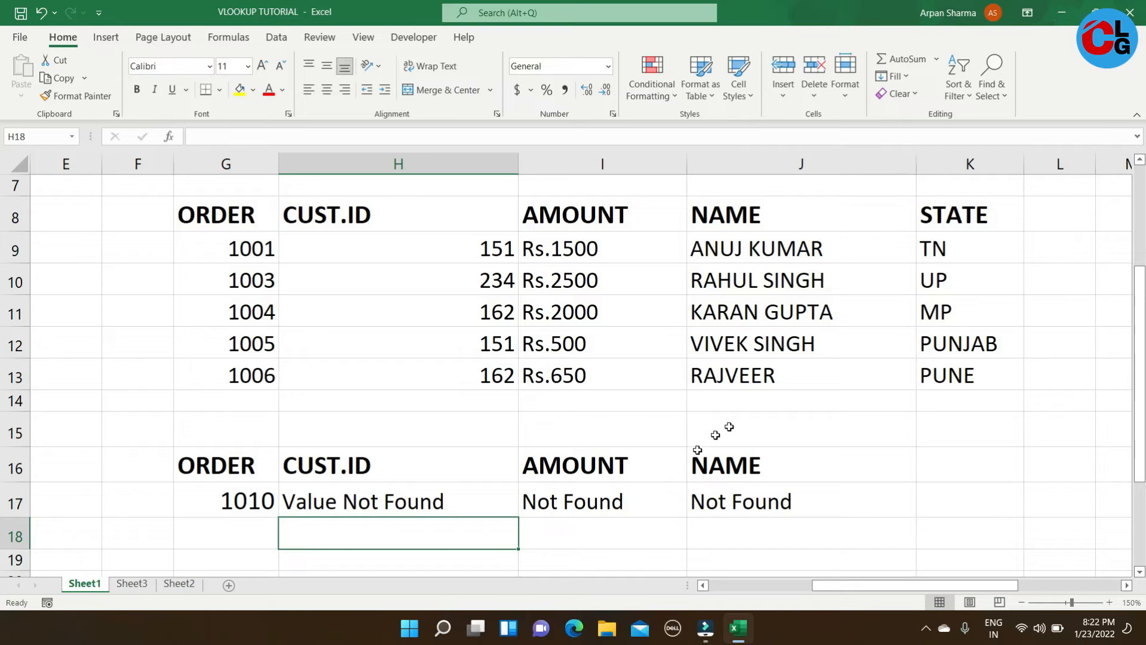
- Replace IFERROR with IFNA around the AMOUNT lookup in I17
click(620, 495)
double_click(620, 495)
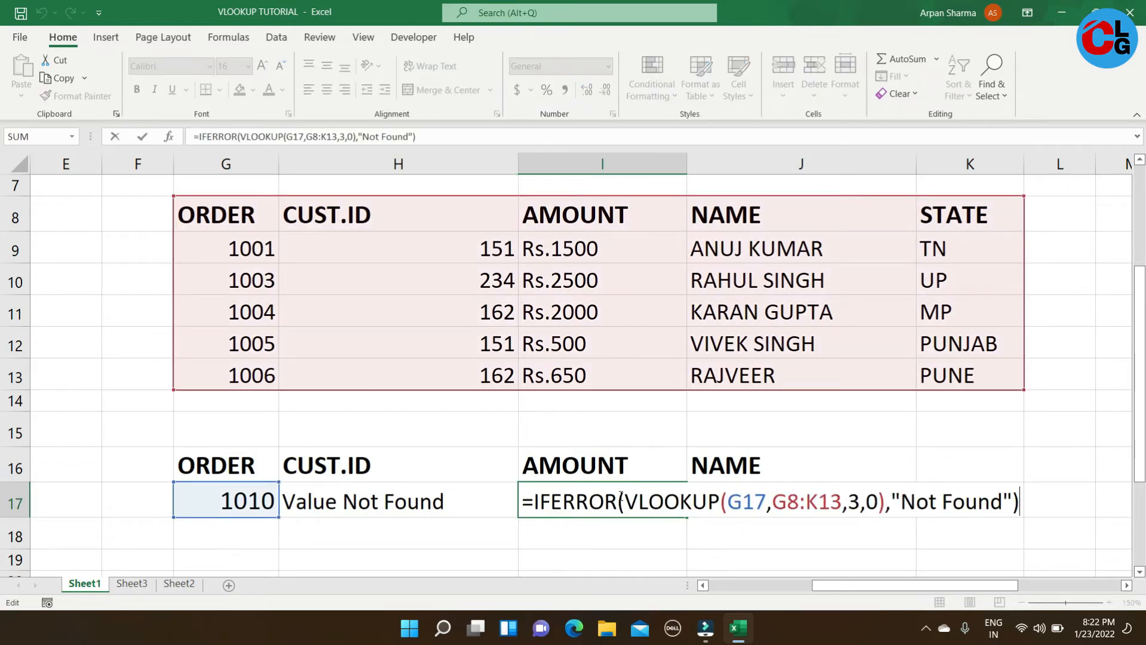
click(622, 505)
key(BackSpace)
key(BackSpace)
key(BackSpace)
key(BackSpace)
key(BackSpace)
text(na)
key(BackSpace)
key(BackSpace)
text(NA)
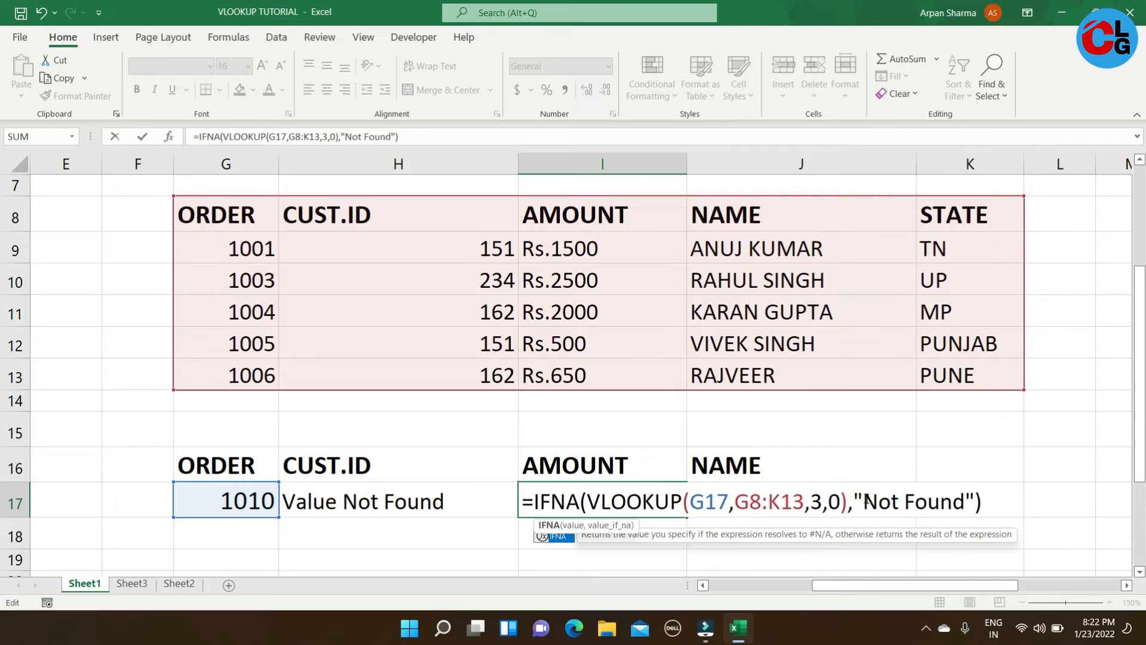
- Change the IFNA fallback text in I17 to "Record Not Available"
click(866, 500)
text(Value)
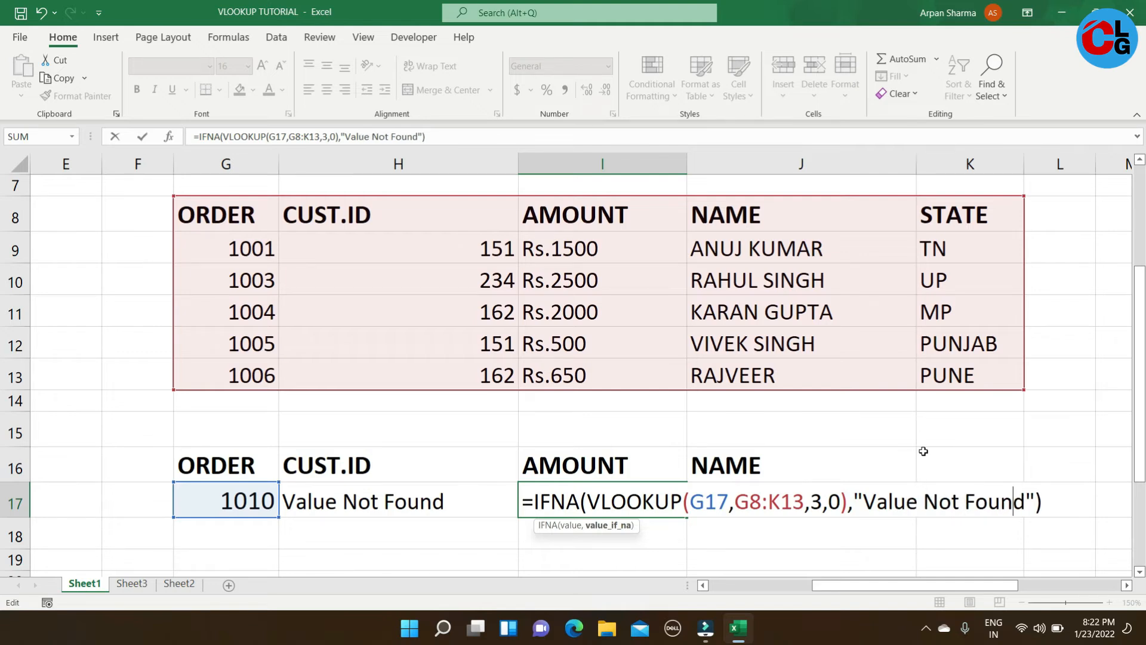
key(BackSpace)
key(BackSpace)
key(BackSpace)
key(BackSpace)
key(Delete)
key(BackSpace)
key(BackSpace)
key(BackSpace)
key(BackSpace)
key(BackSpace)
key(BackSpace)
key(BackSpace)
key(BackSpace)
key(BackSpace)
key(BackSpace)
text(Record Not Availab;e)
key(BackSpace)
key(BackSpace)
text(le)
key(Return)
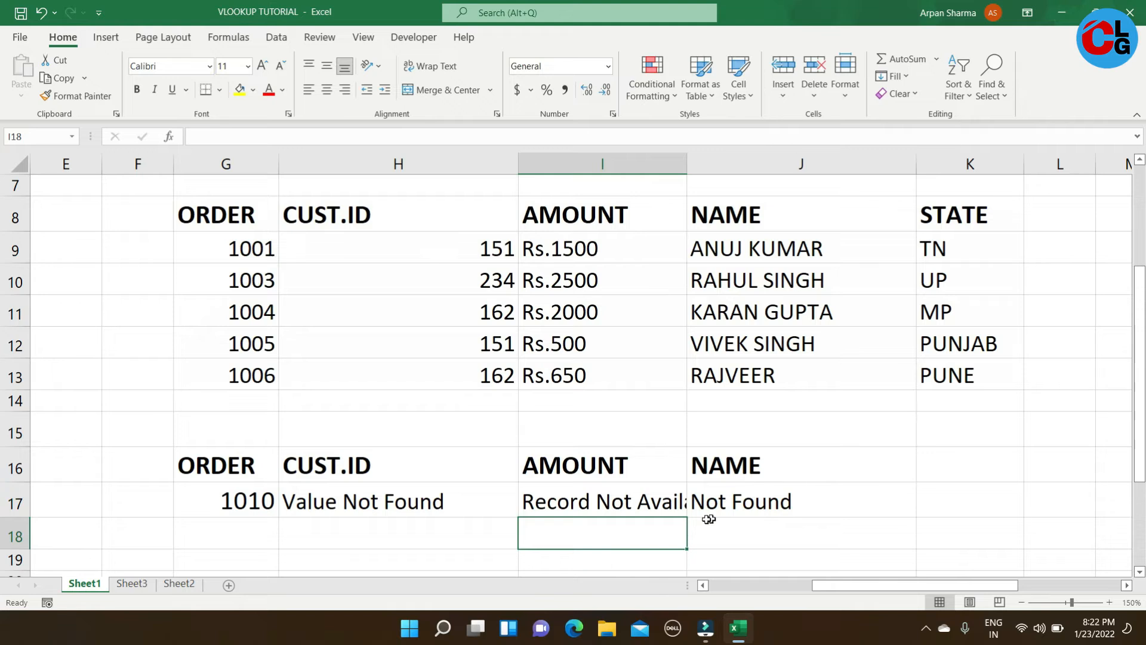
- Widen column I to fit its fallback message and review the formulas in J17, I17 and H17
drag(689, 167, 741, 185)
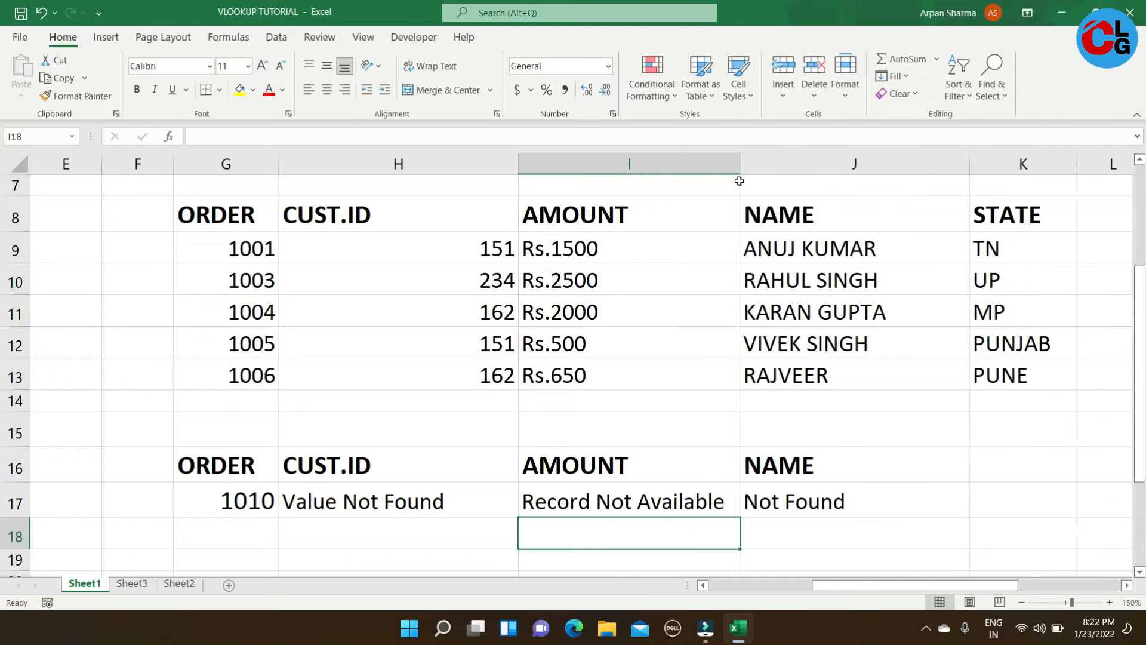
click(841, 495)
click(673, 506)
click(463, 510)
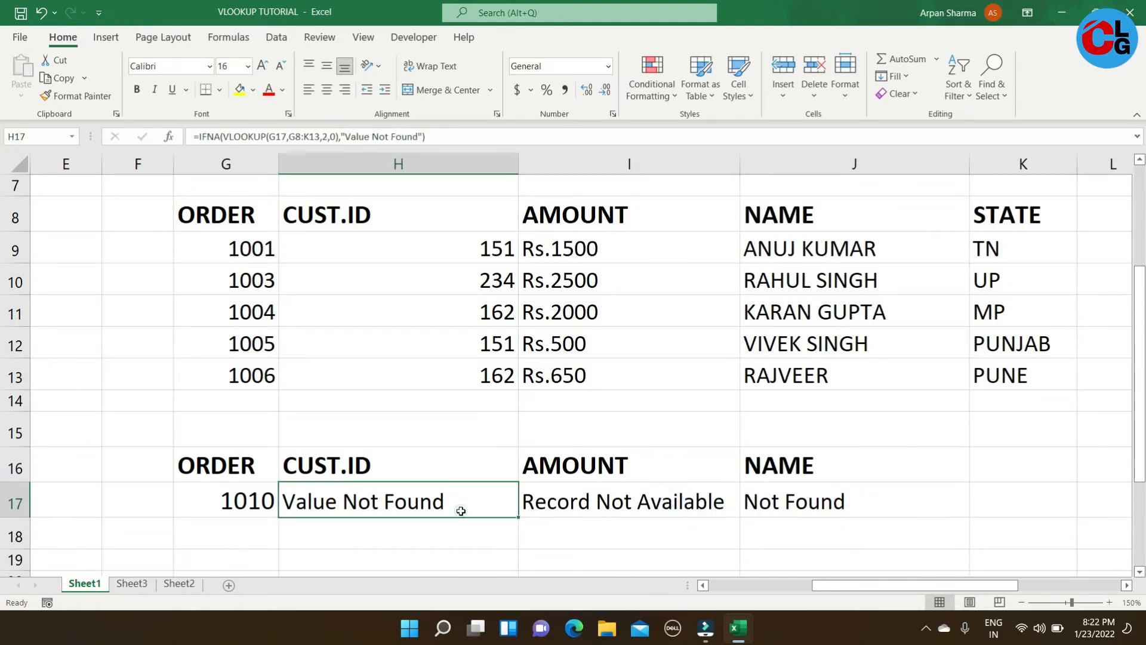
- Clear H17 and start a new VLOOKUP there with G17 as the lookup value
drag(1141, 358, 1141, 425)
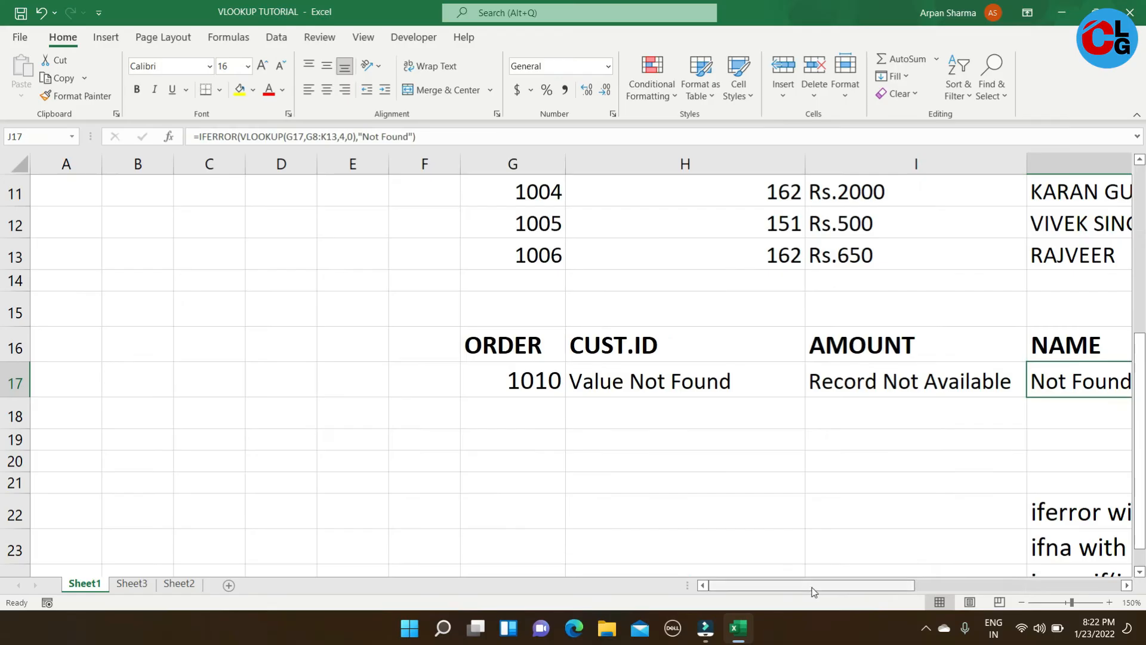
drag(816, 591, 881, 590)
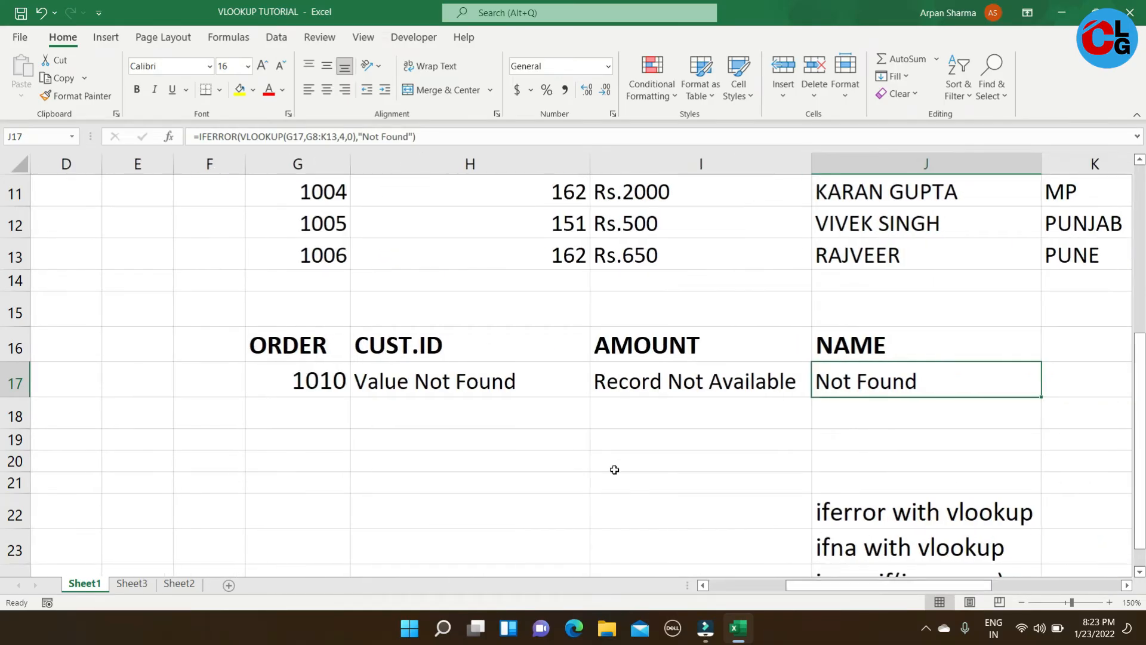
click(525, 389)
key(Delete)
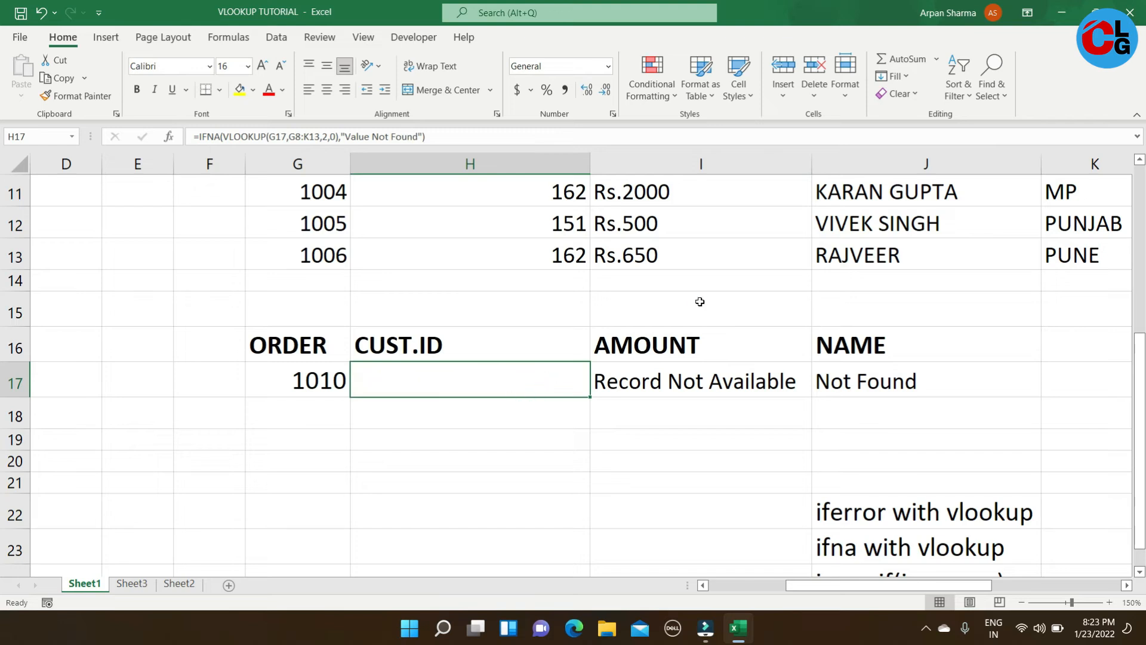
text(=vloo)
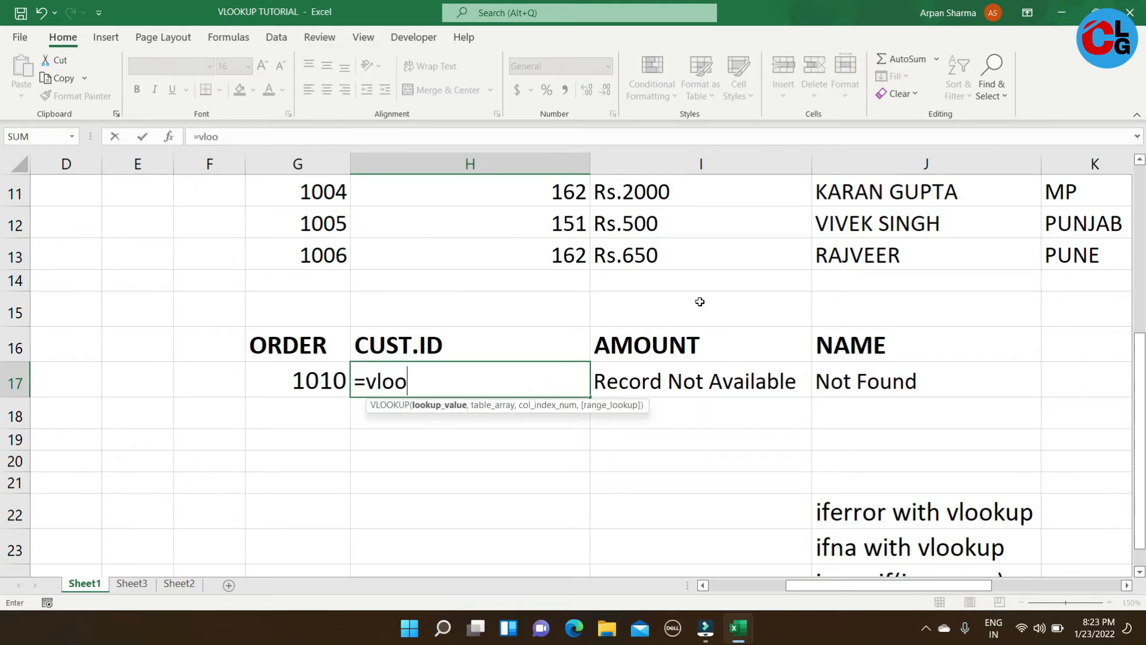
key(Tab)
key(Left)
text(,)
- Set the table array of the VLOOKUP in H17 to G8:K13
click(327, 250)
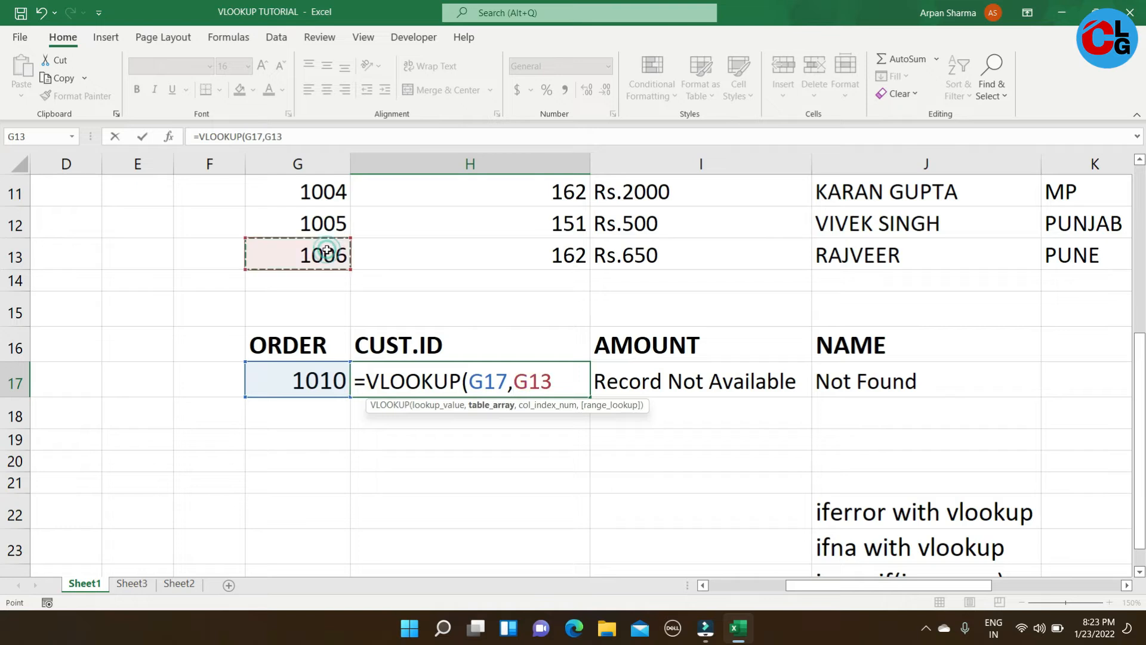
key(shift+Up)
key(shift+Up)
key(shift+Up)
key(shift+Up)
key(shift+Up)
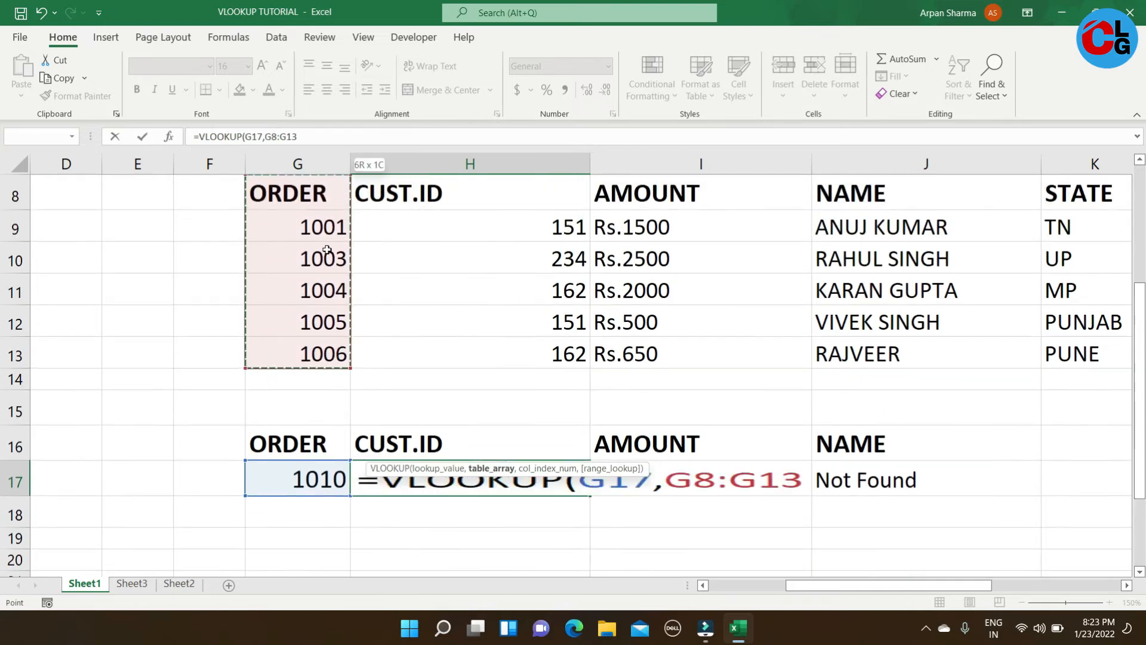
key(shift+Right)
key(shift+Right)
key(shift+Right)
key(shift+Right)
text(,)
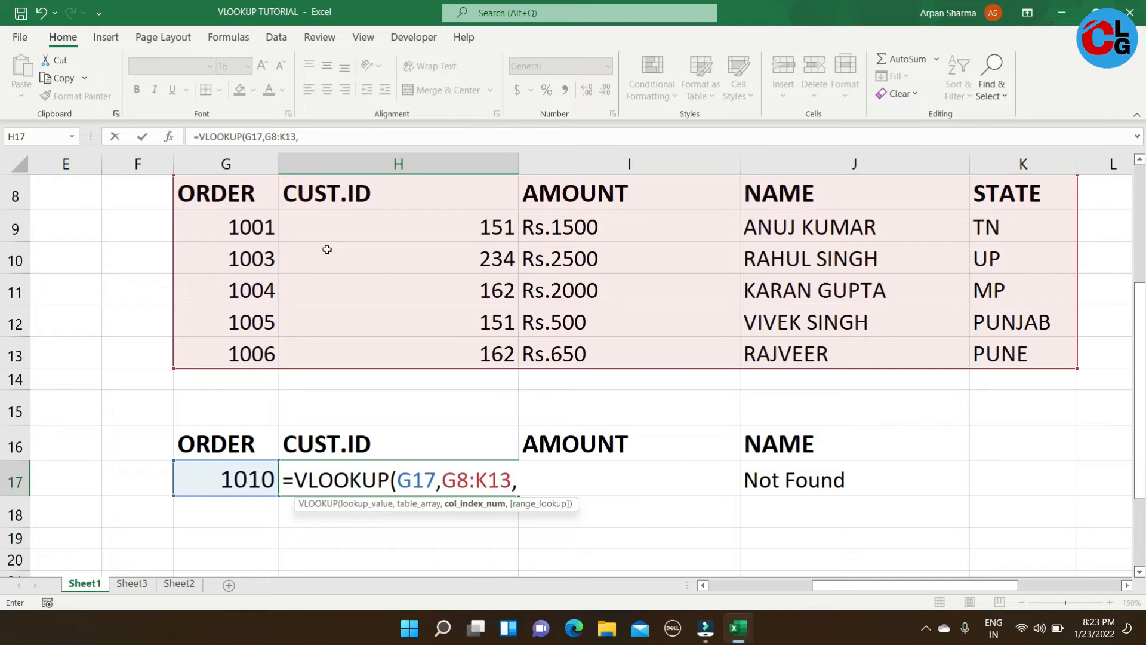
key(Down)
text(,)
key(Escape)
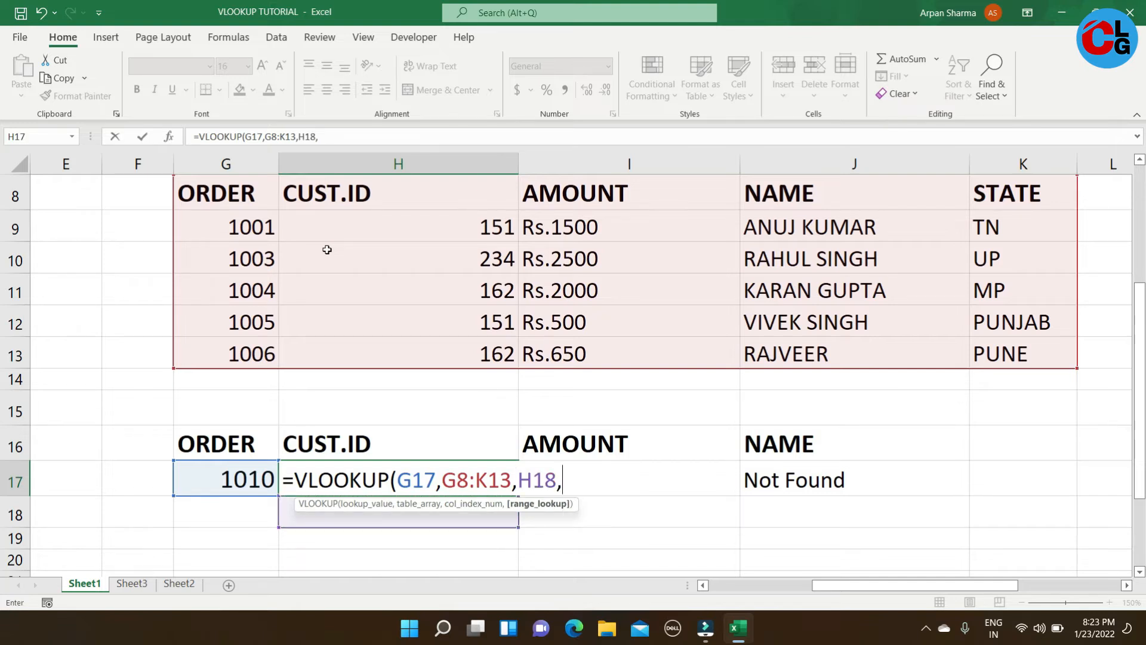
key(BackSpace)
key(BackSpace)
key(BackSpace)
key(BackSpace)
- Finish the VLOOKUP in H17 with column index 2 and range lookup 0, giving =VLOOKUP(G17,G8:K13,2,0)
text(2,0)
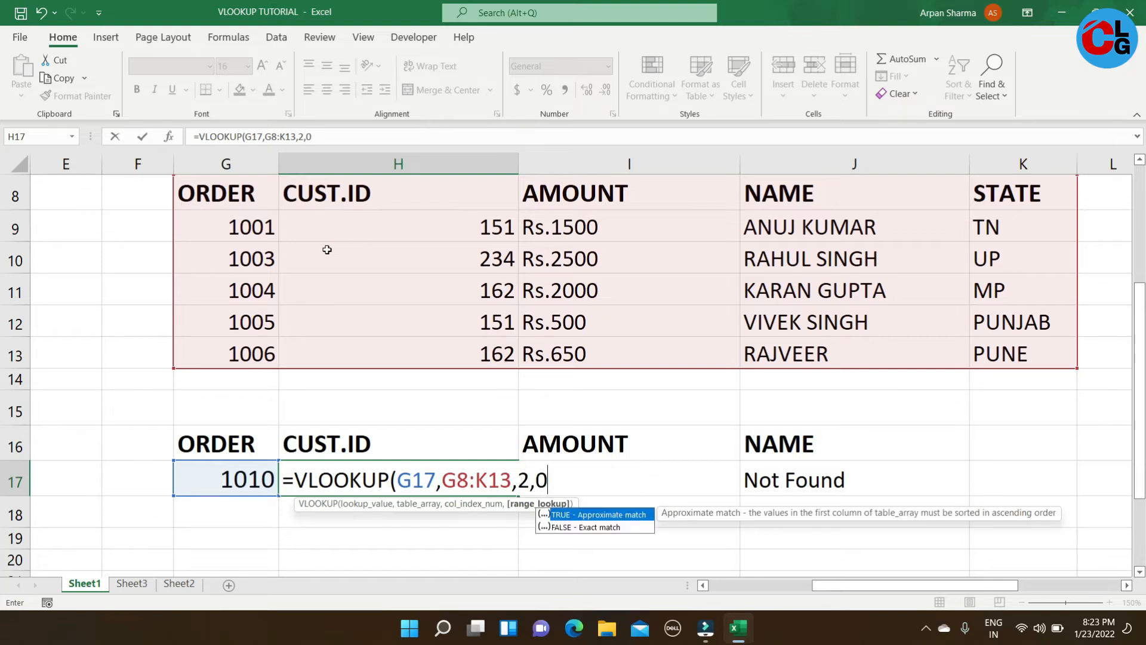
text())
key(Return)
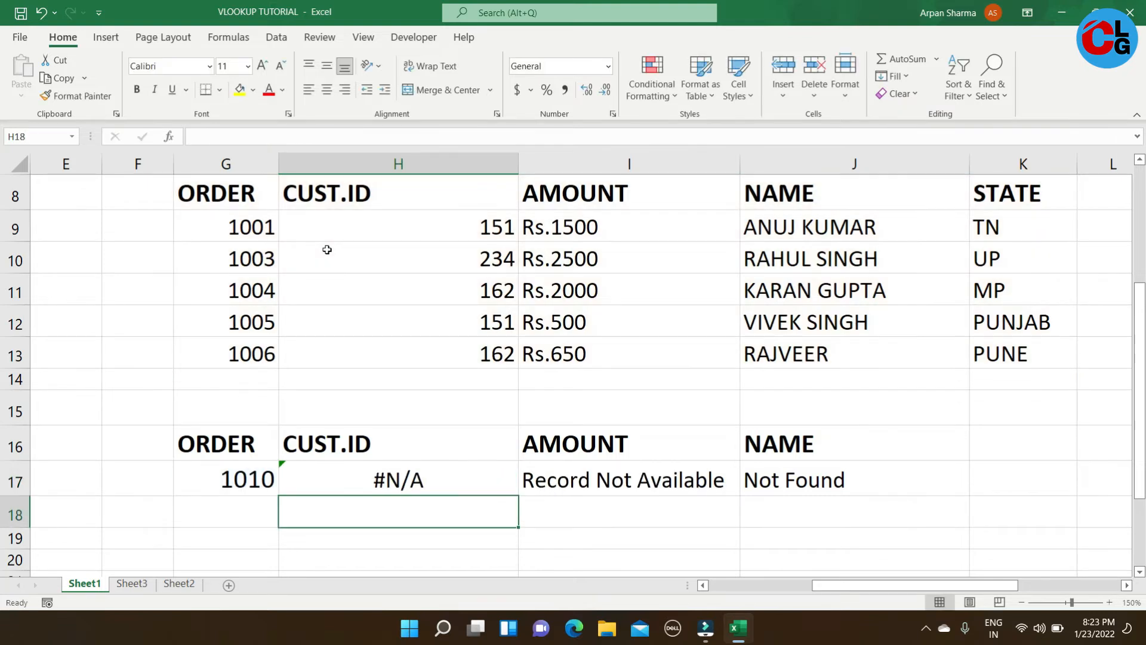
- Inspect the plain VLOOKUP formula in H17 without changing it
click(425, 480)
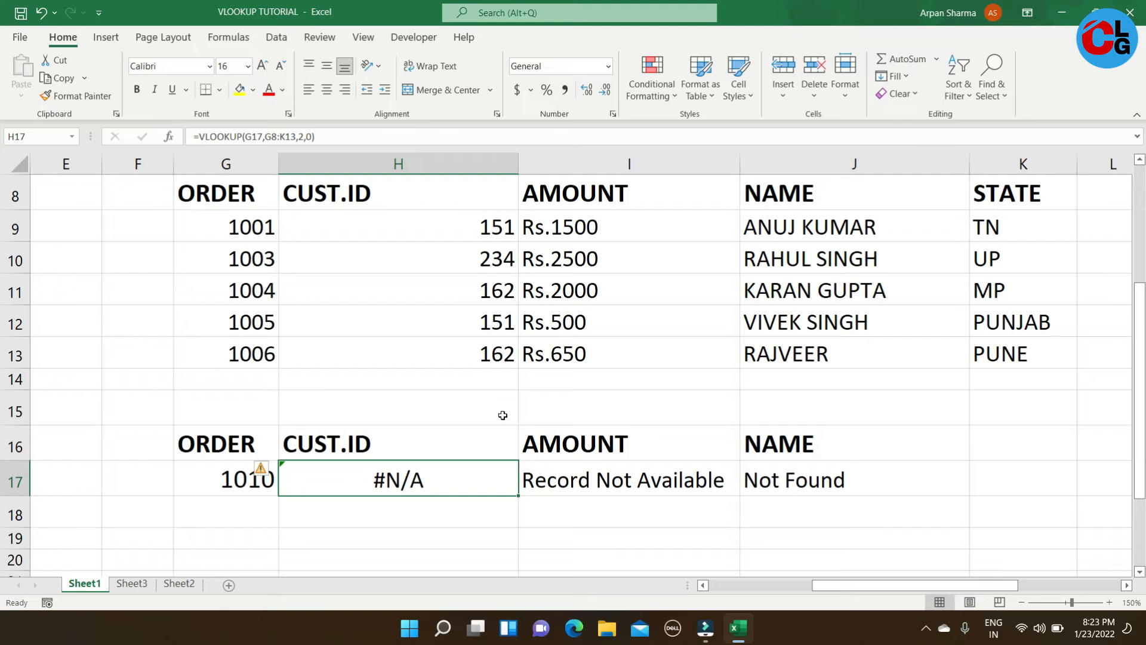
key(F2)
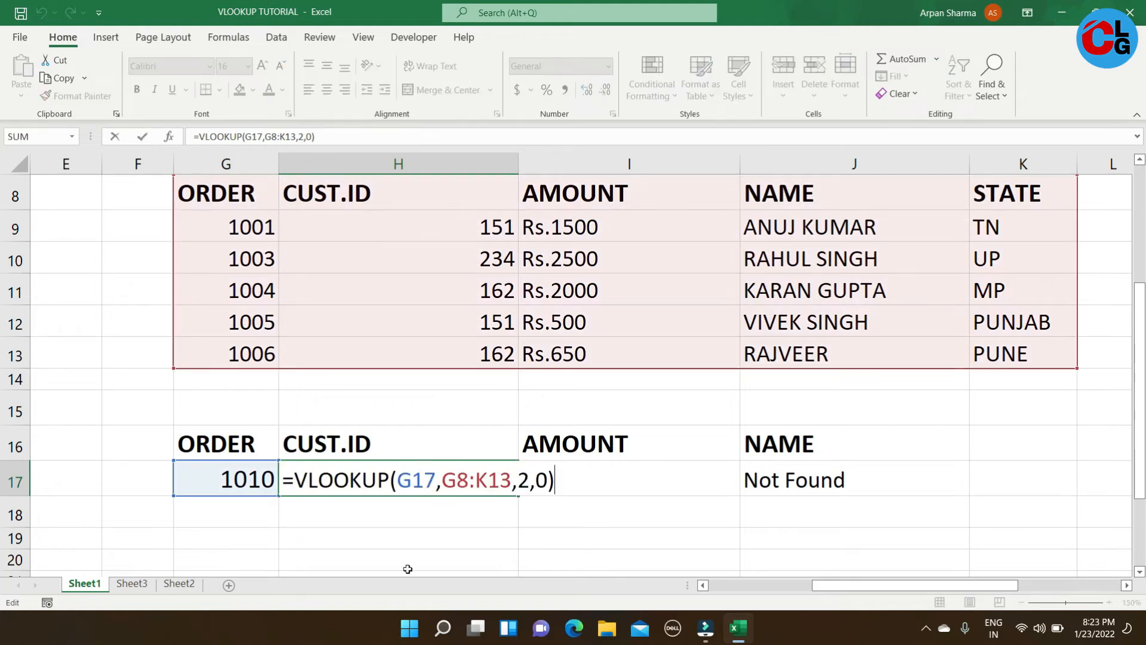
key(Escape)
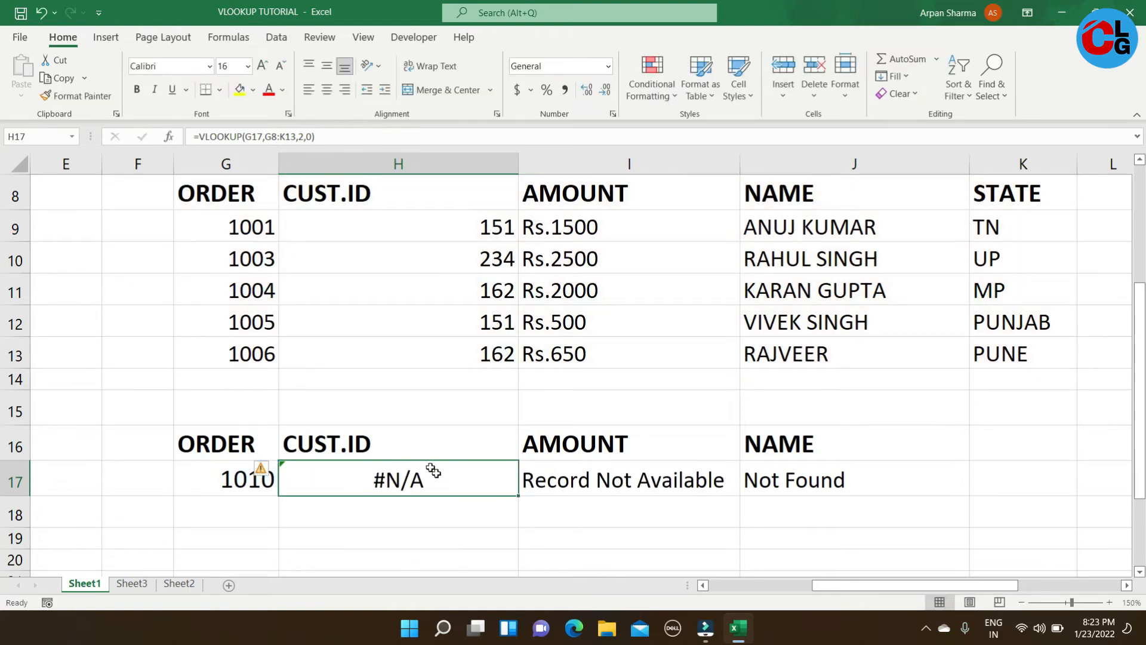
- Enter TRUE in H20 as a note below the lookup row
click(415, 559)
text(false)
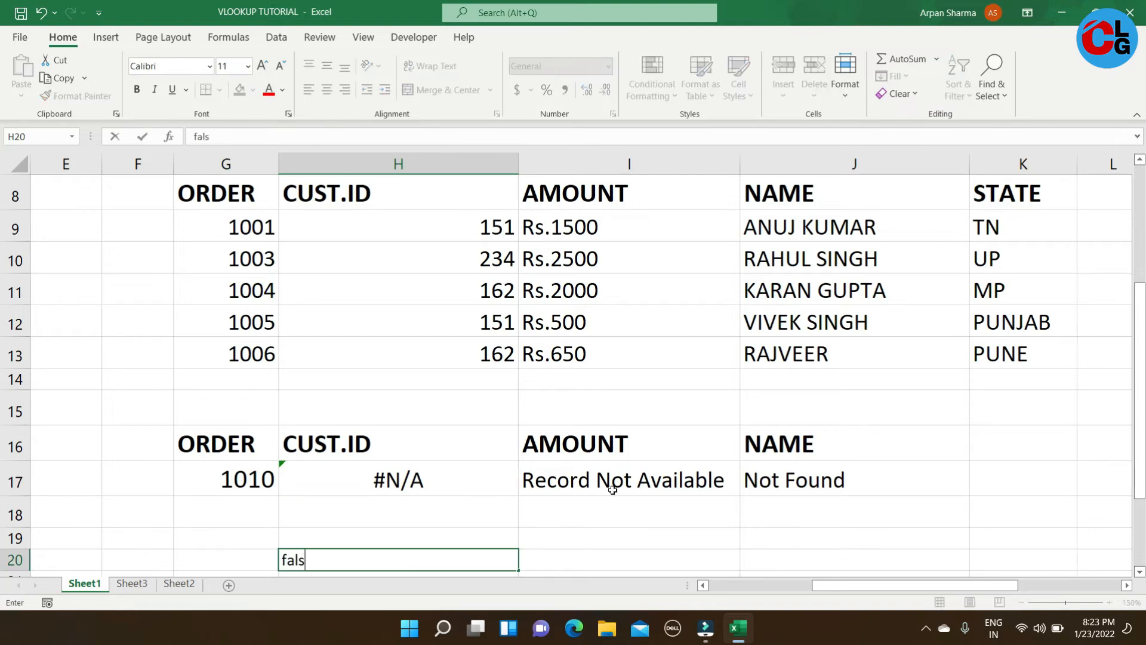
key(BackSpace)
key(BackSpace)
key(BackSpace)
key(BackSpace)
key(BackSpace)
text(true)
key(Return)
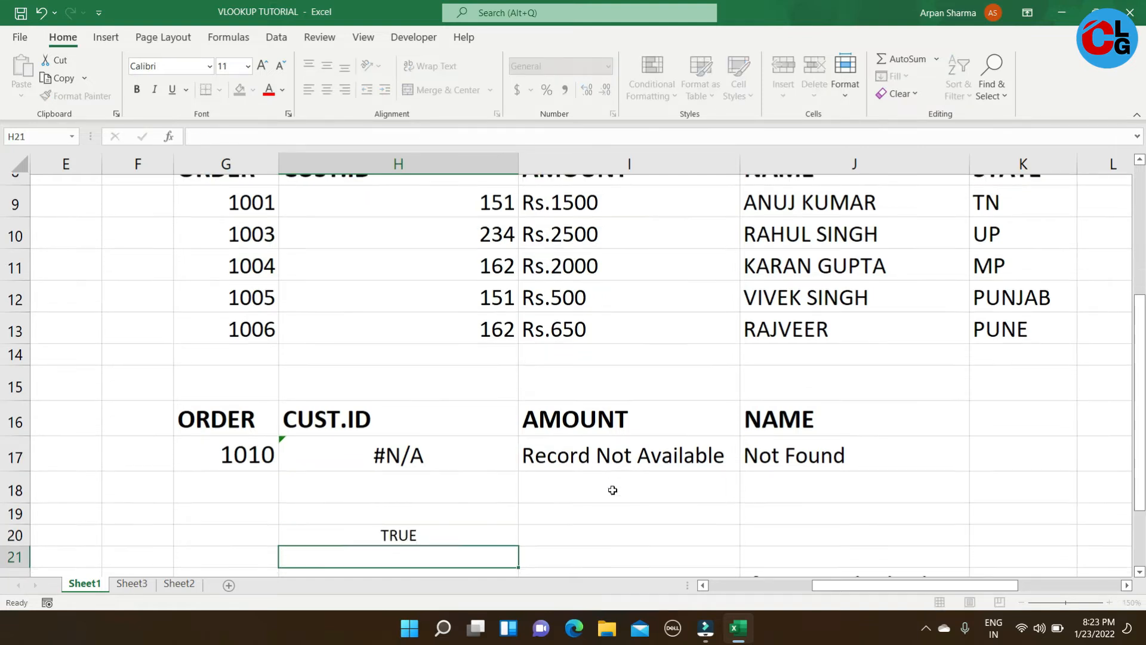
- Enter "if value not available" in G20 beside TRUE and widen column G to fit the text
key(Left)
key(Up)
key(BackSpace)
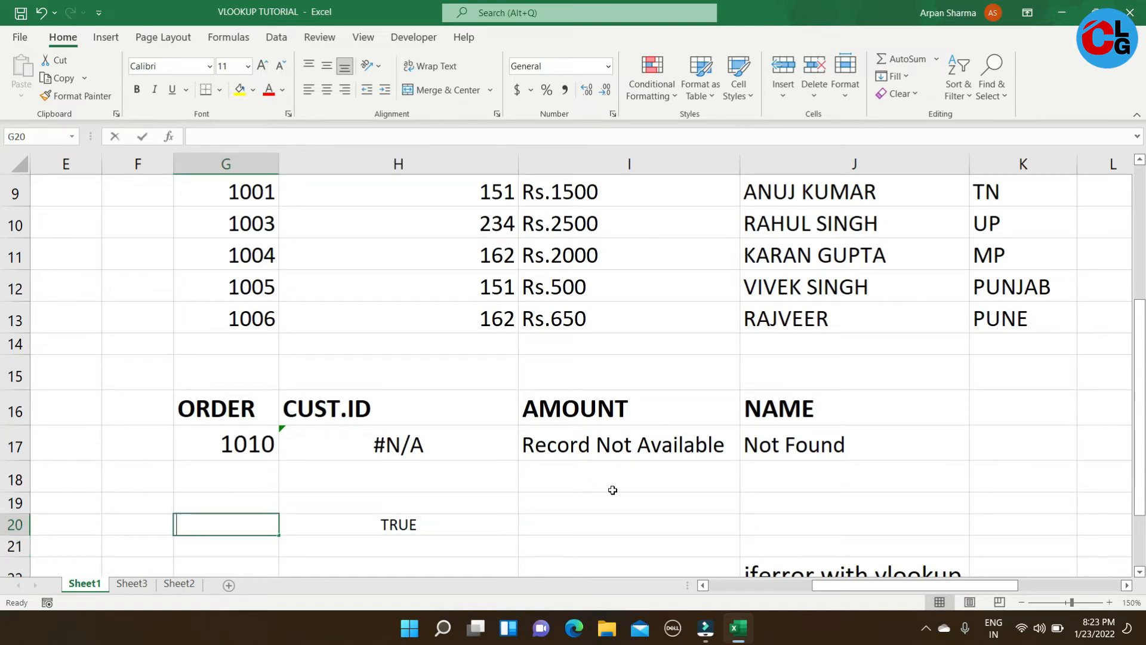
text(if value not ava)
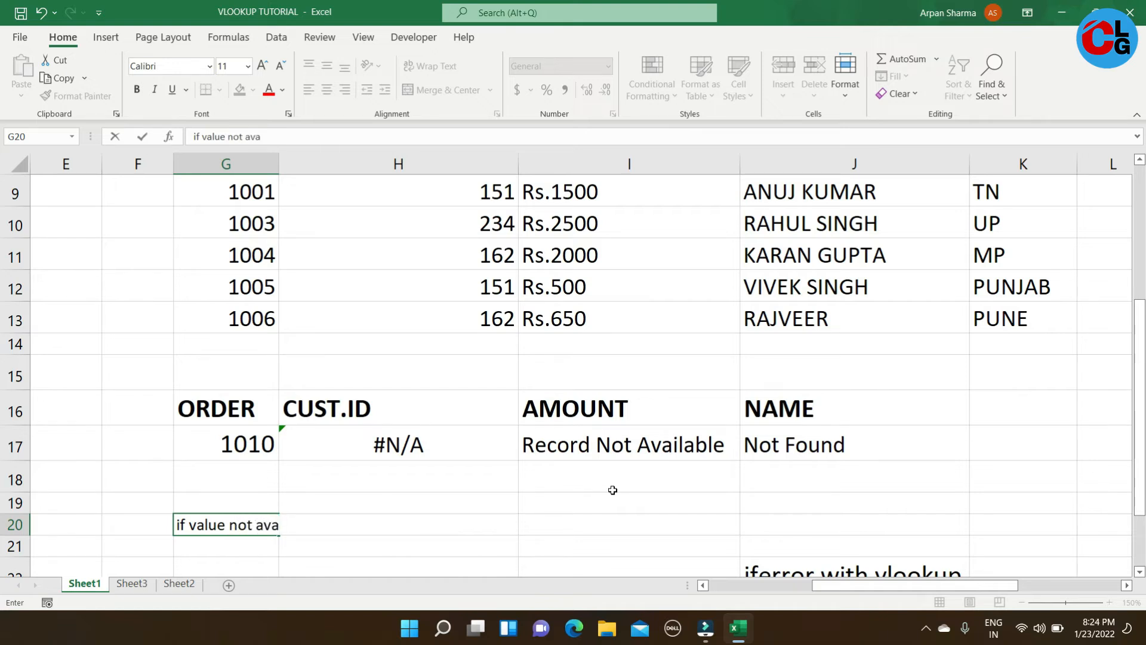
text(ia)
key(BackSpace)
text(lable)
key(Return)
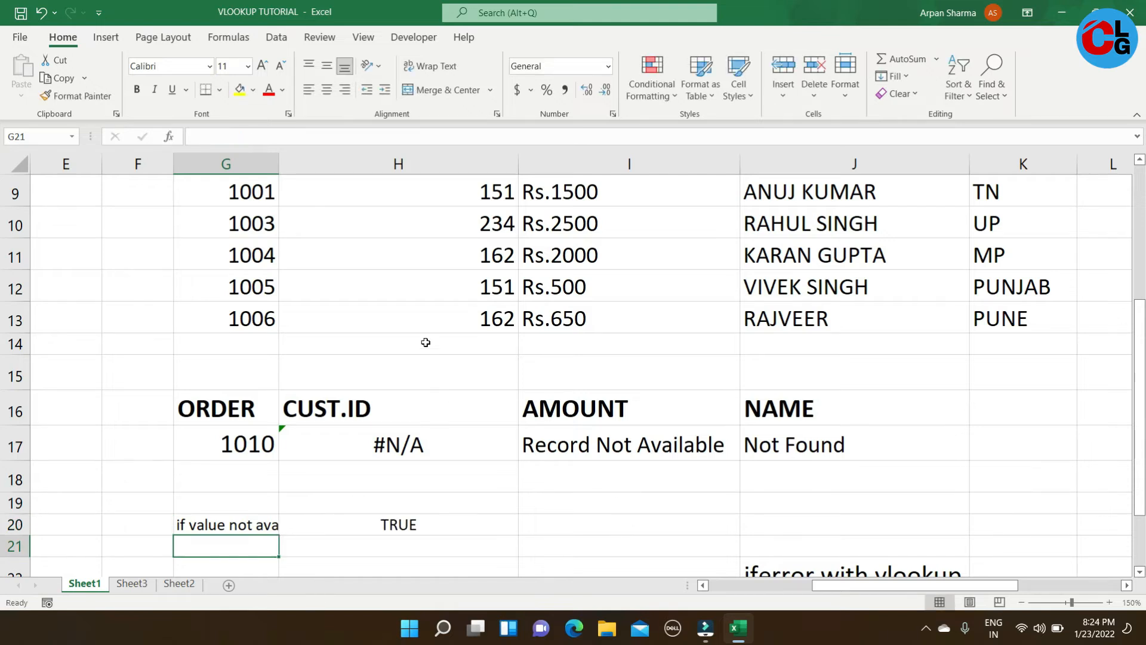
drag(280, 162, 317, 169)
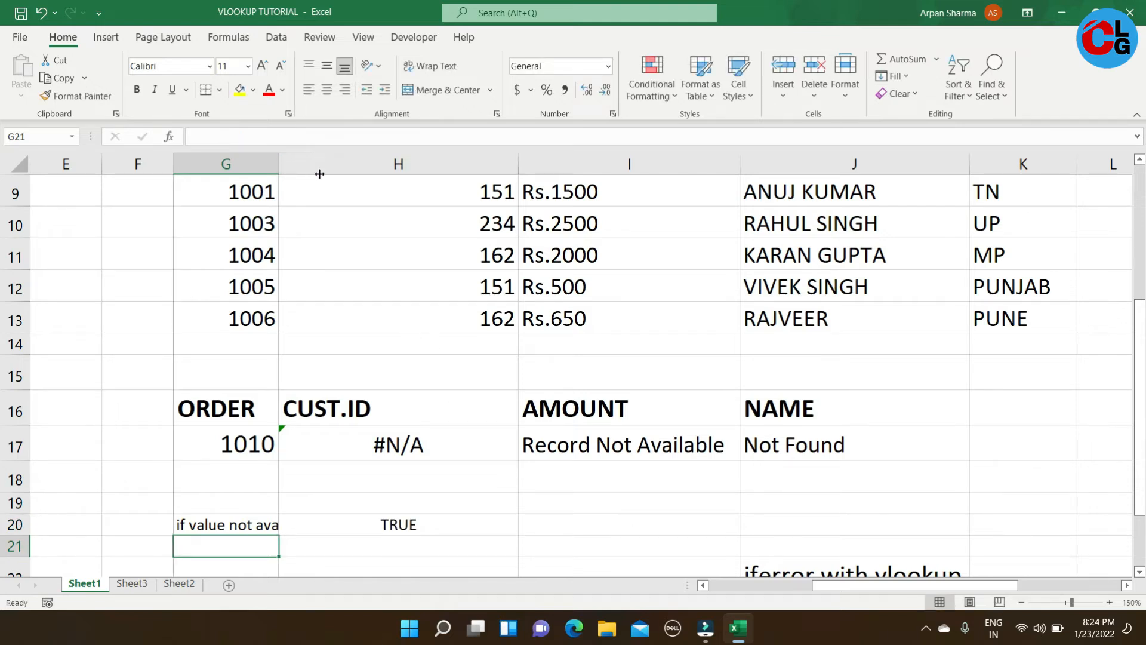
click(434, 524)
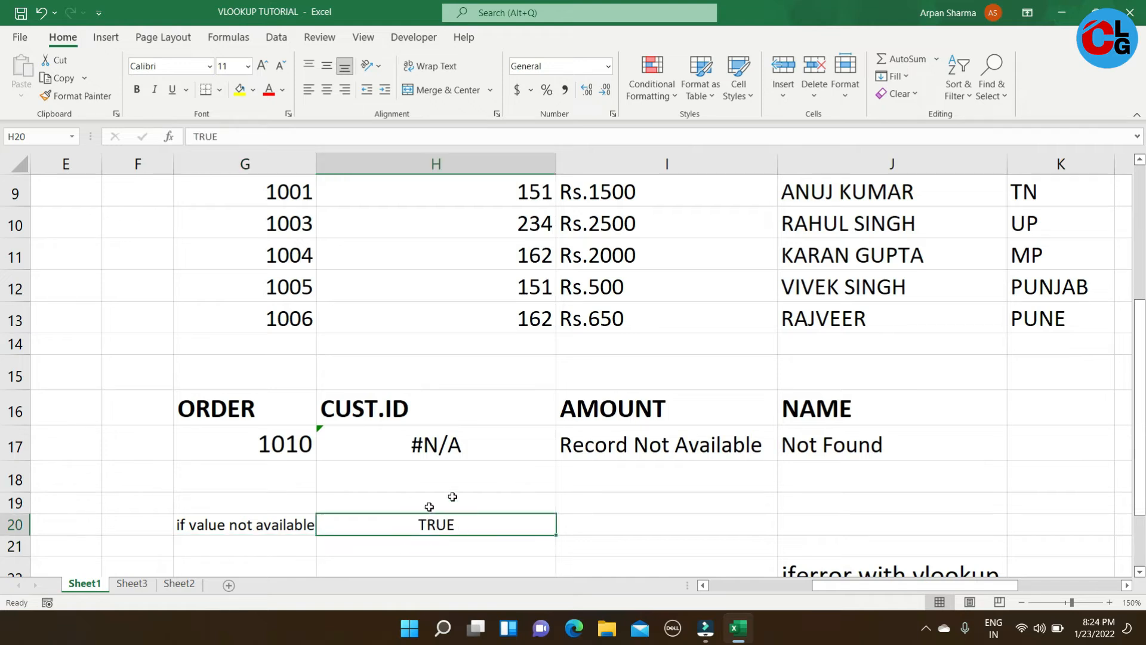
- Enter the note "if value available" in G21 with FALSE beside it in H21
click(263, 547)
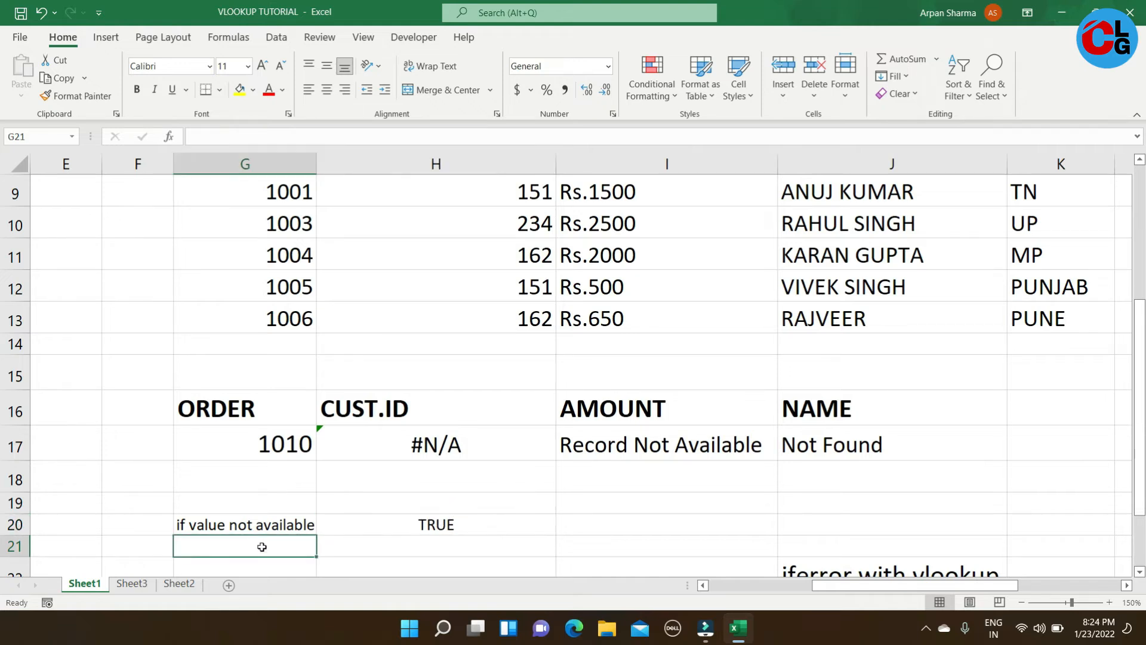
text(value)
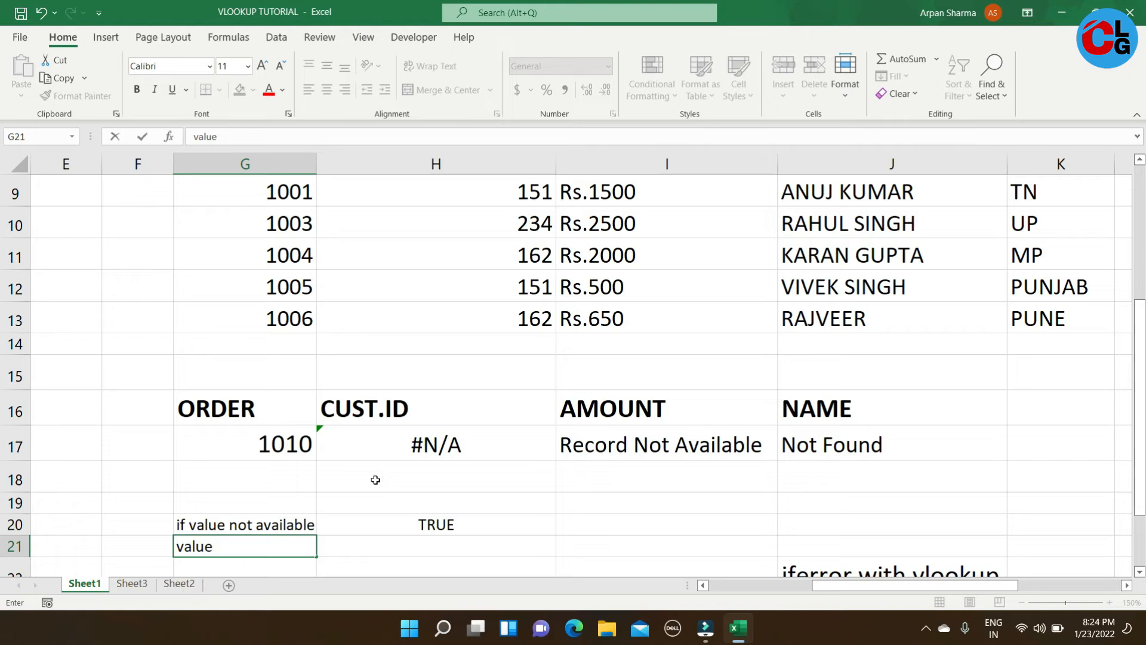
key(BackSpace)
key(BackSpace)
key(BackSpace)
key(BackSpace)
key(BackSpace)
key(BackSpace)
text(if value avai)
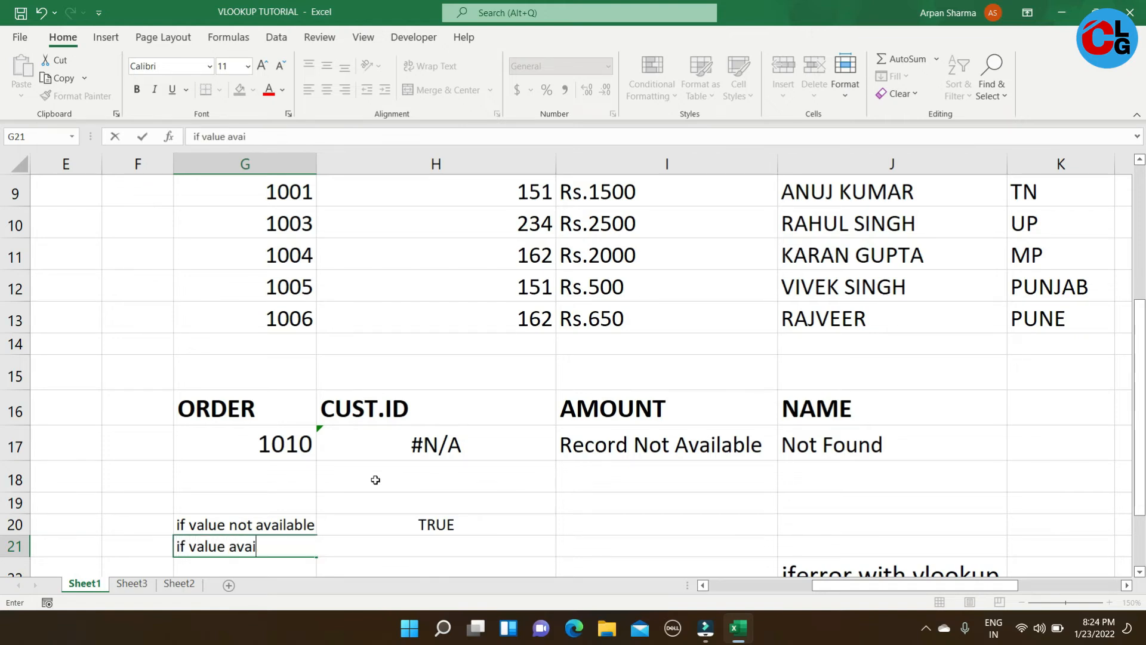
text(lable)
key(Tab)
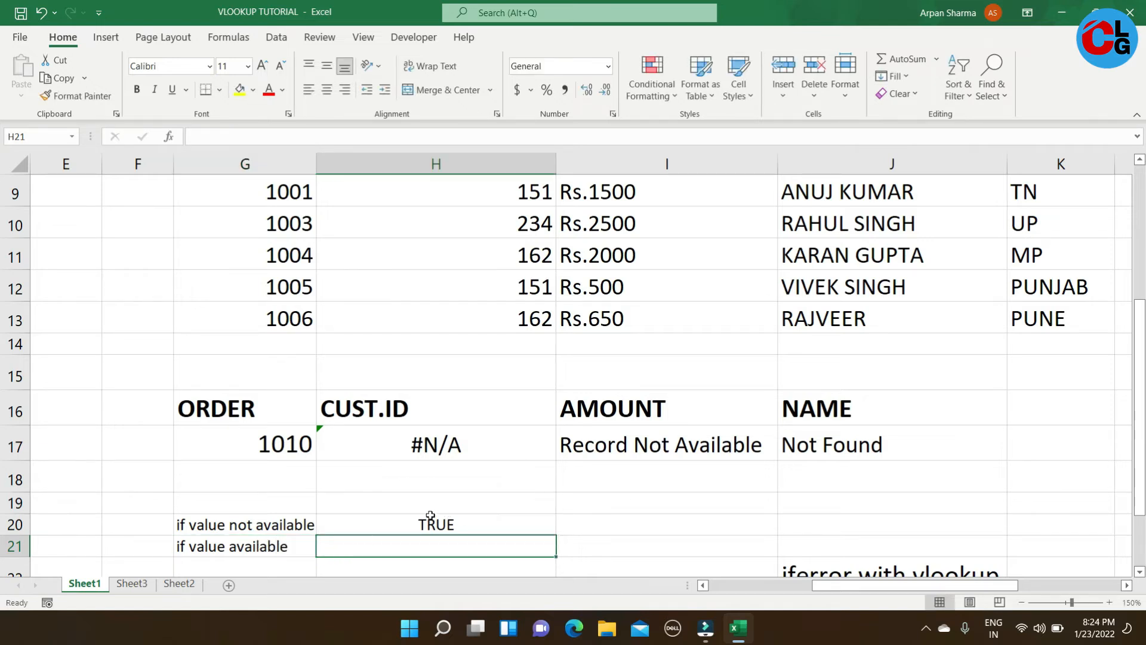
text(false)
key(Return)
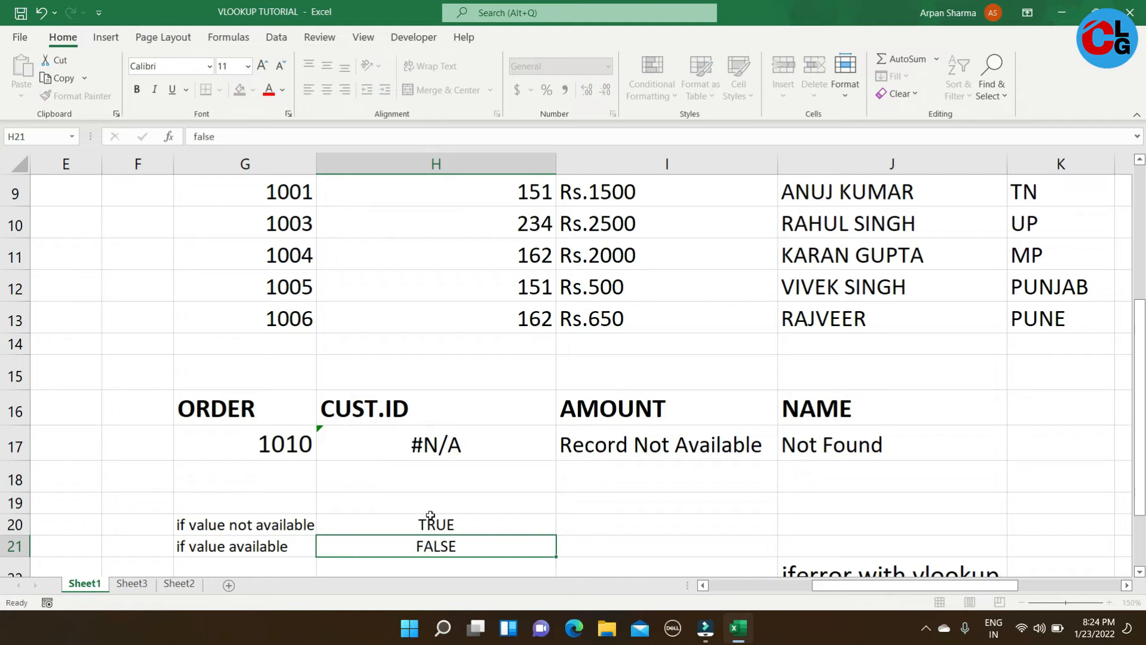
- Add the bold heading "ISNA Function" in G19 above the two notes
click(229, 470)
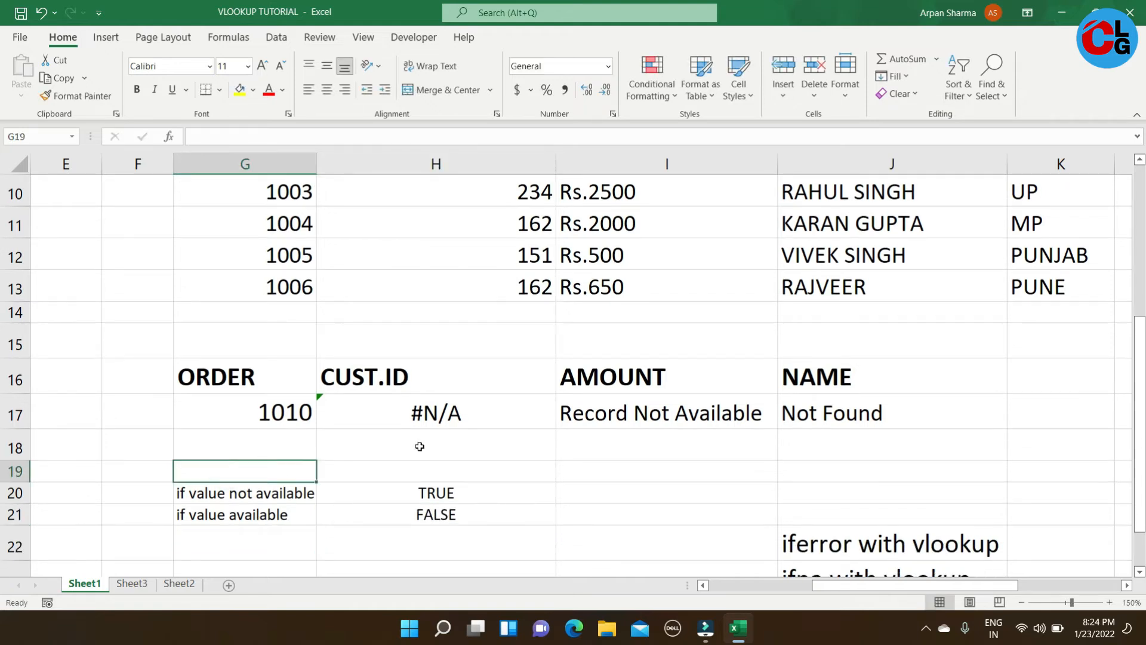
text(ISNA)
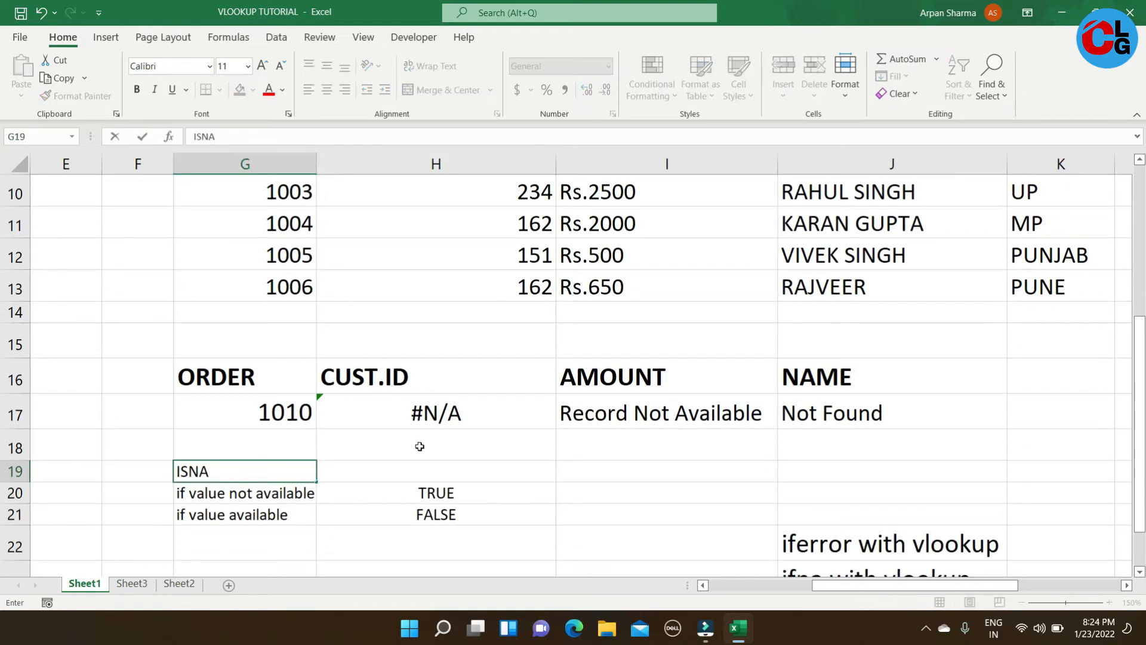
click(372, 503)
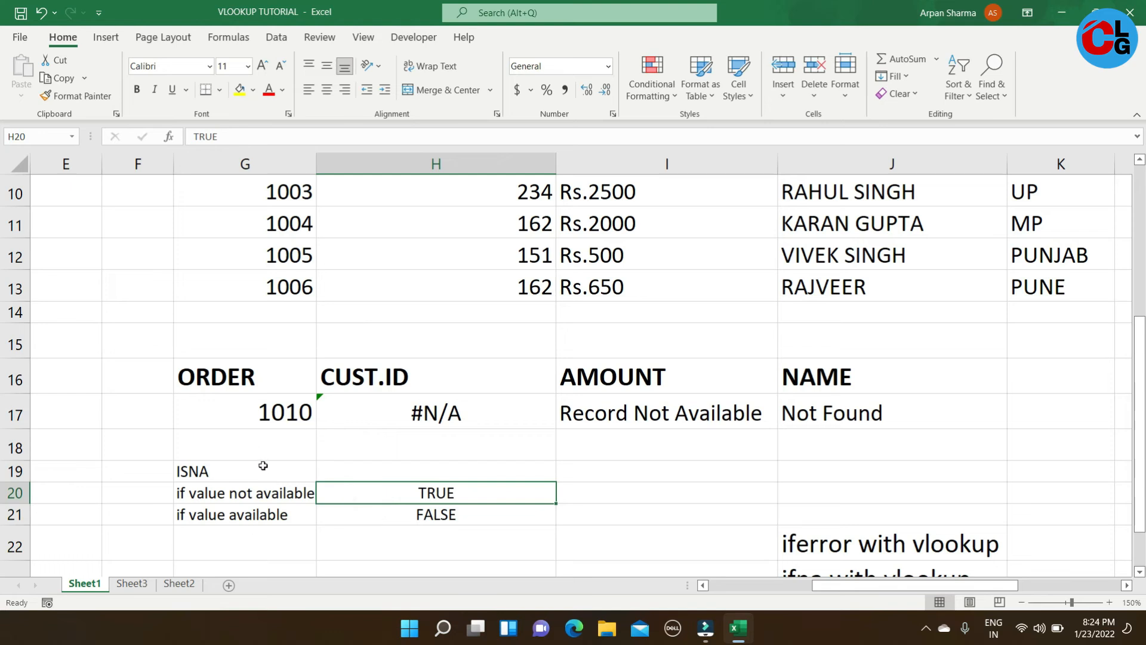
click(250, 497)
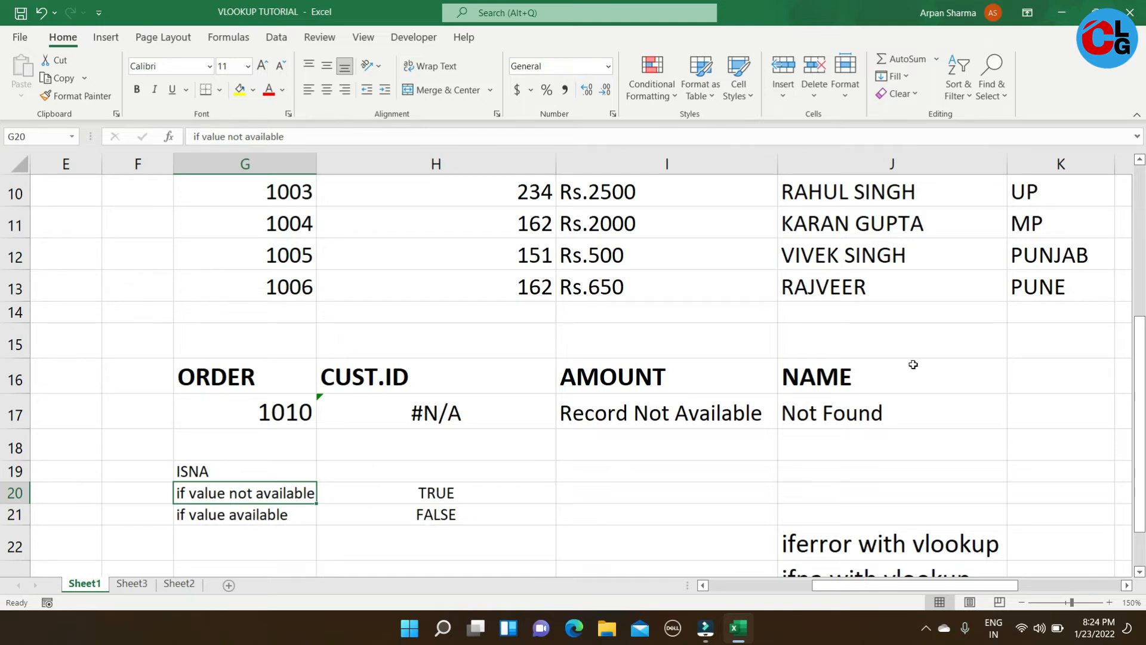
click(263, 470)
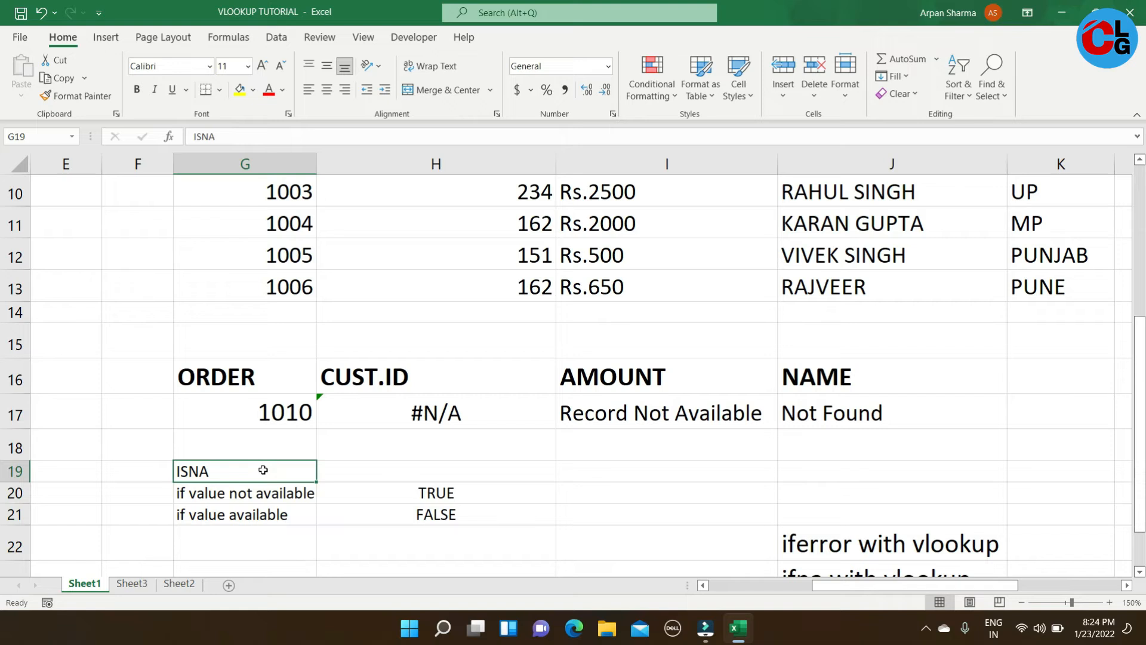
text(2)
double_click(264, 470)
text(Function)
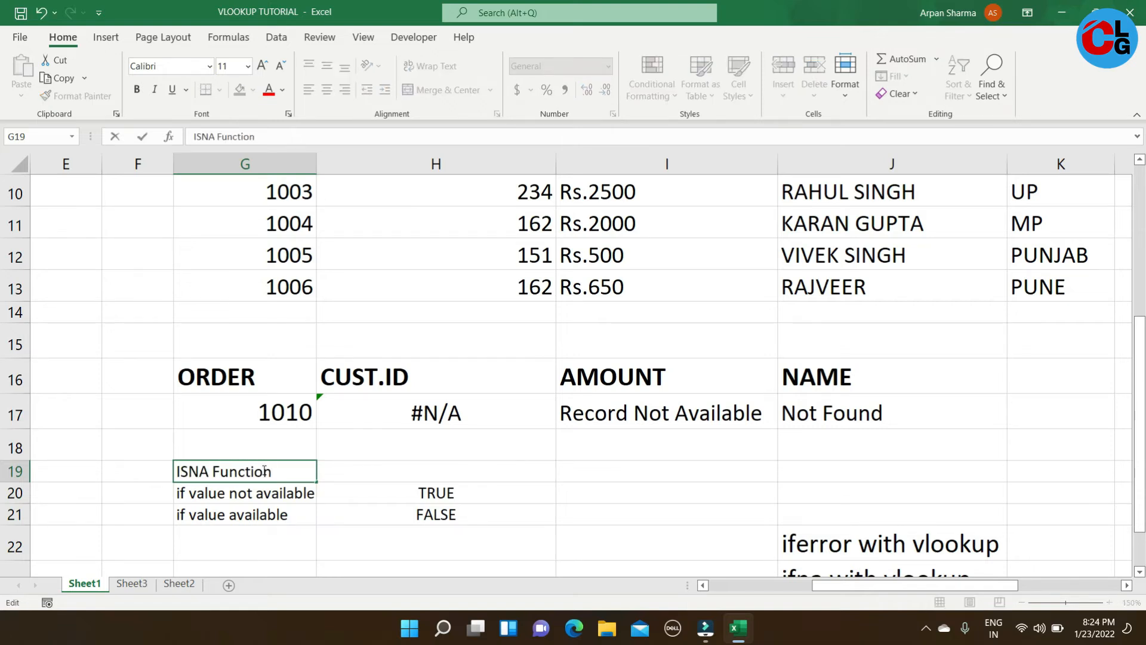
key(ctrl+Return)
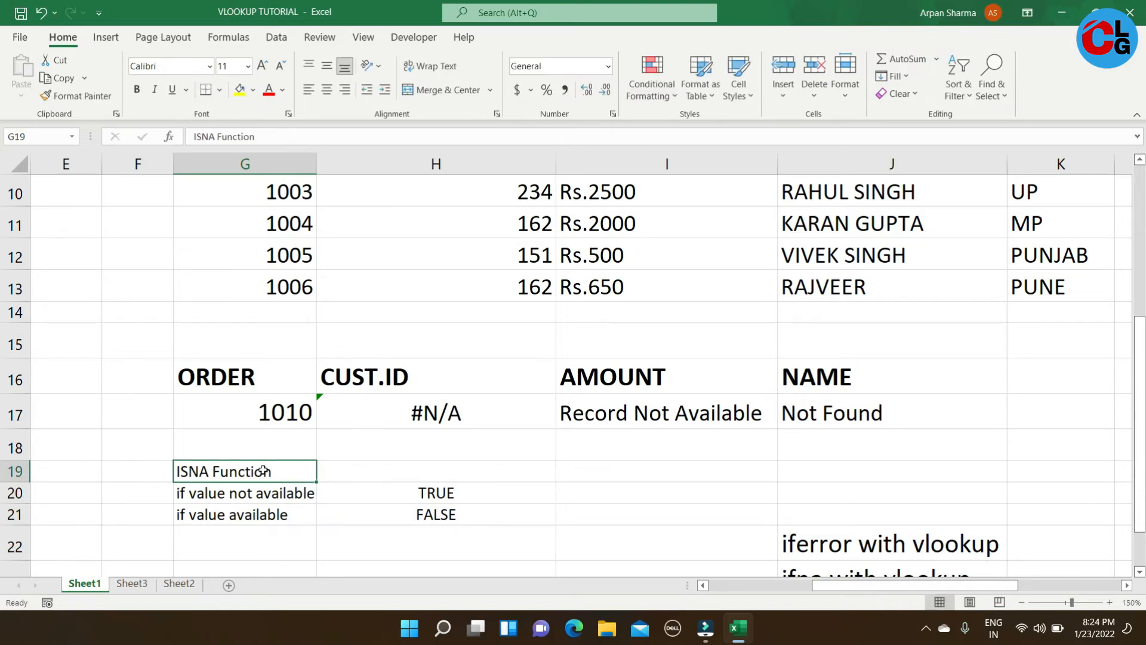
key(ctrl+b)
click(467, 486)
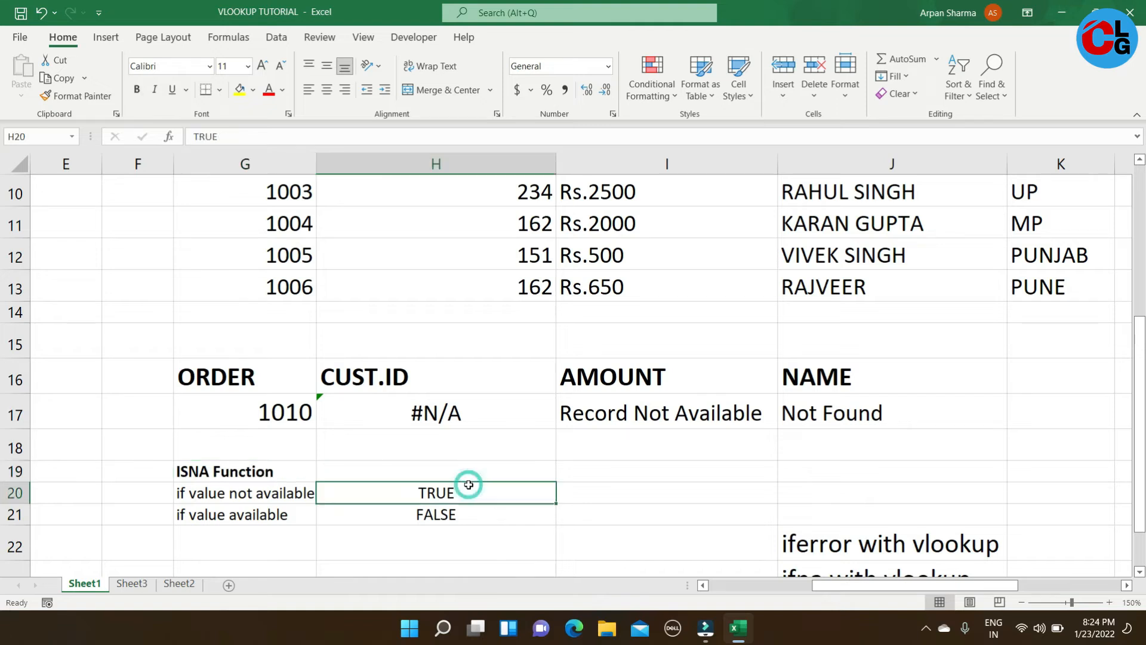
- Widen column H and wrap the VLOOKUP in H17 in ISNA, giving =ISNA(VLOOKUP(G17,G8:K13,2,0))
click(452, 409)
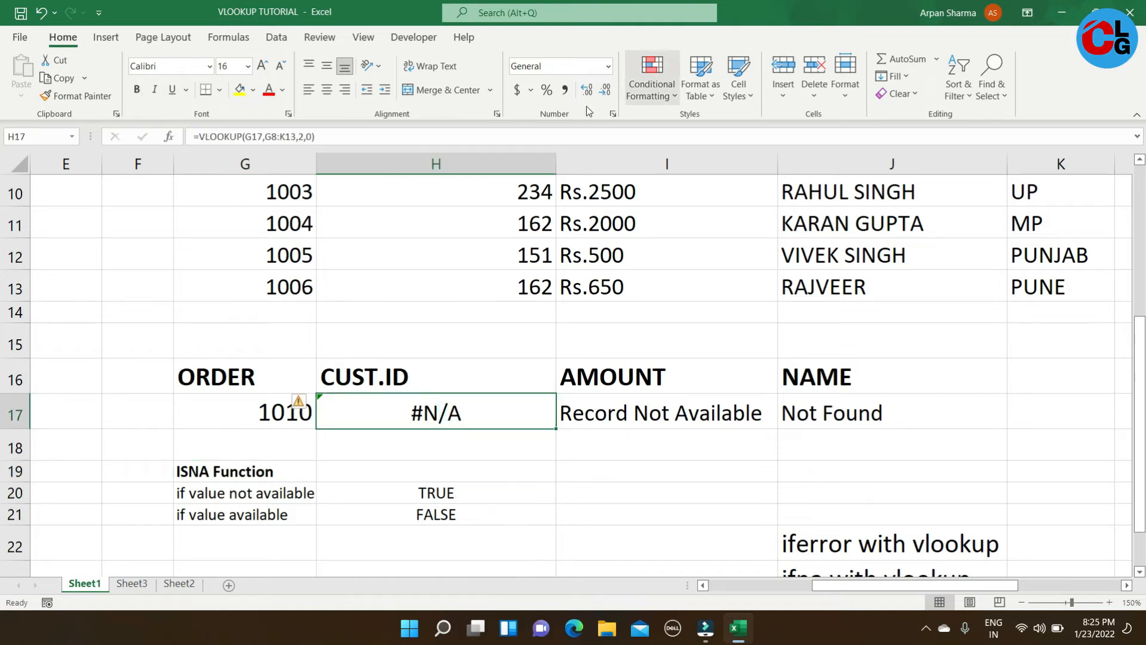
drag(559, 158, 742, 215)
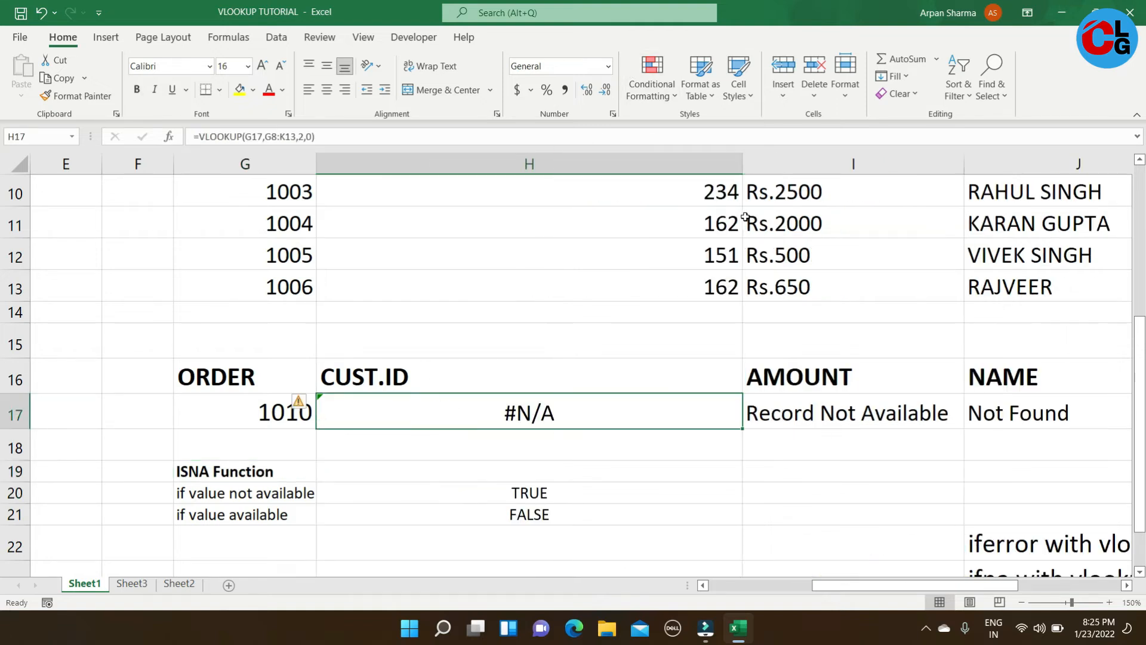
double_click(524, 420)
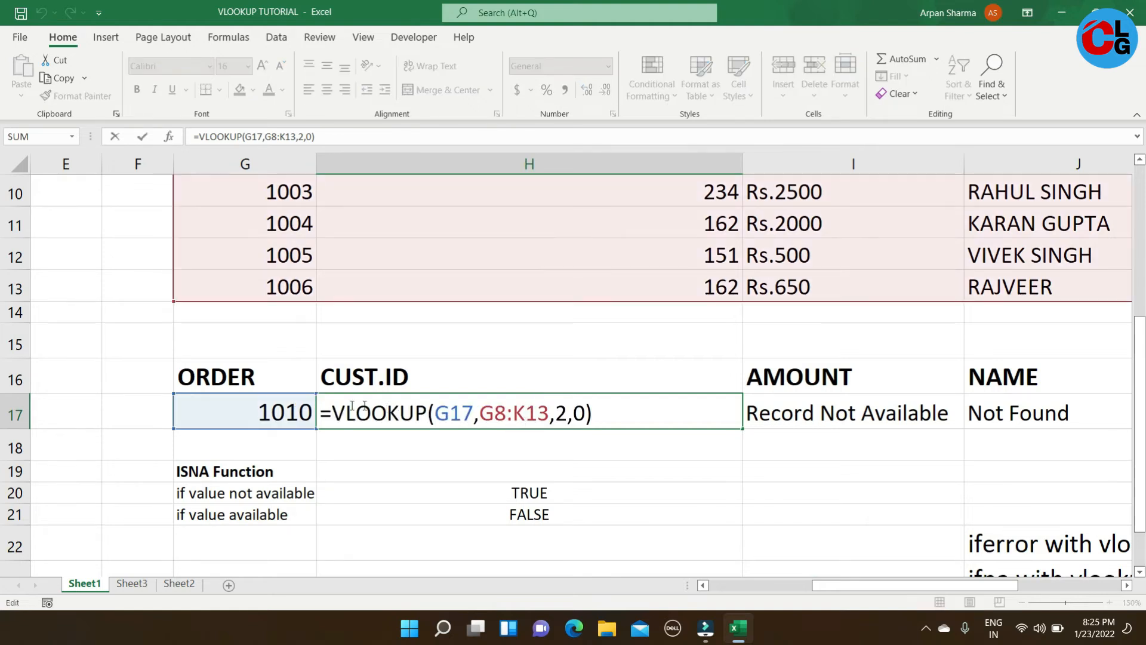
click(330, 412)
text(isna)
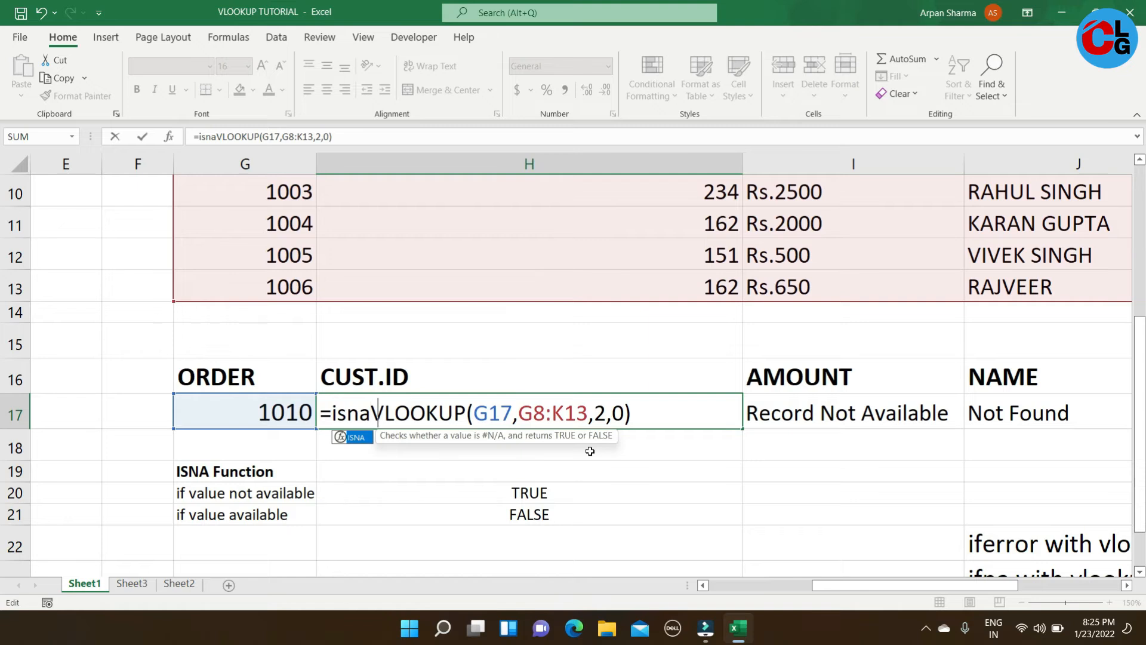
text(()
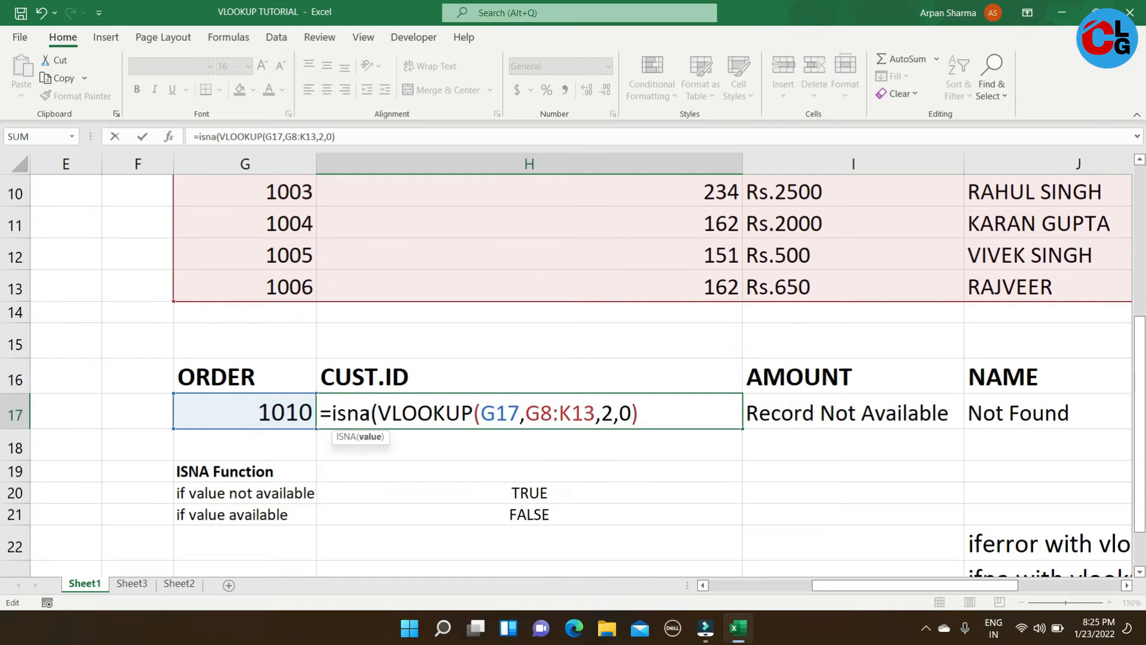
click(645, 416)
text())
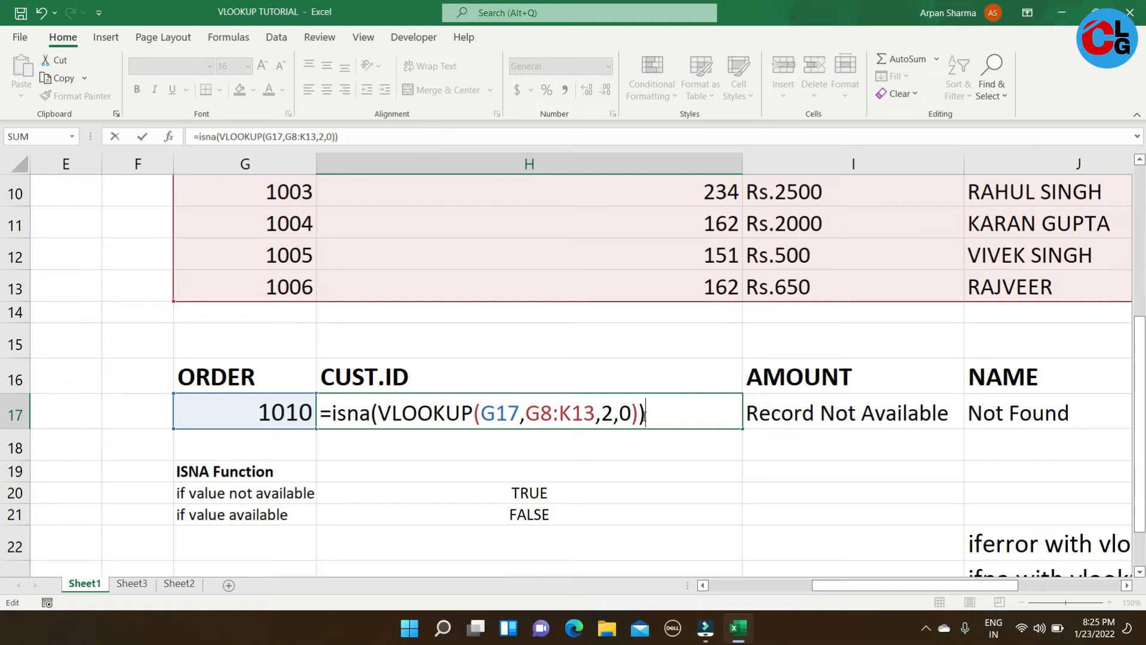
key(Return)
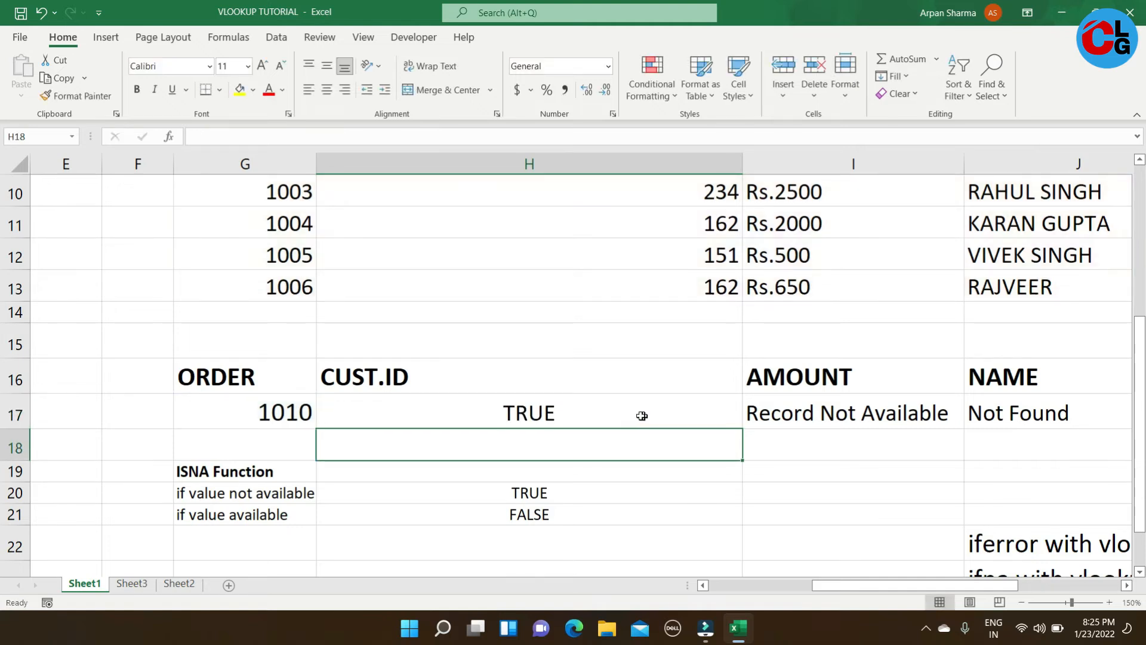
- Set the order number in G17 to 1005 to test the ISNA formula with an order listed in the table
click(574, 414)
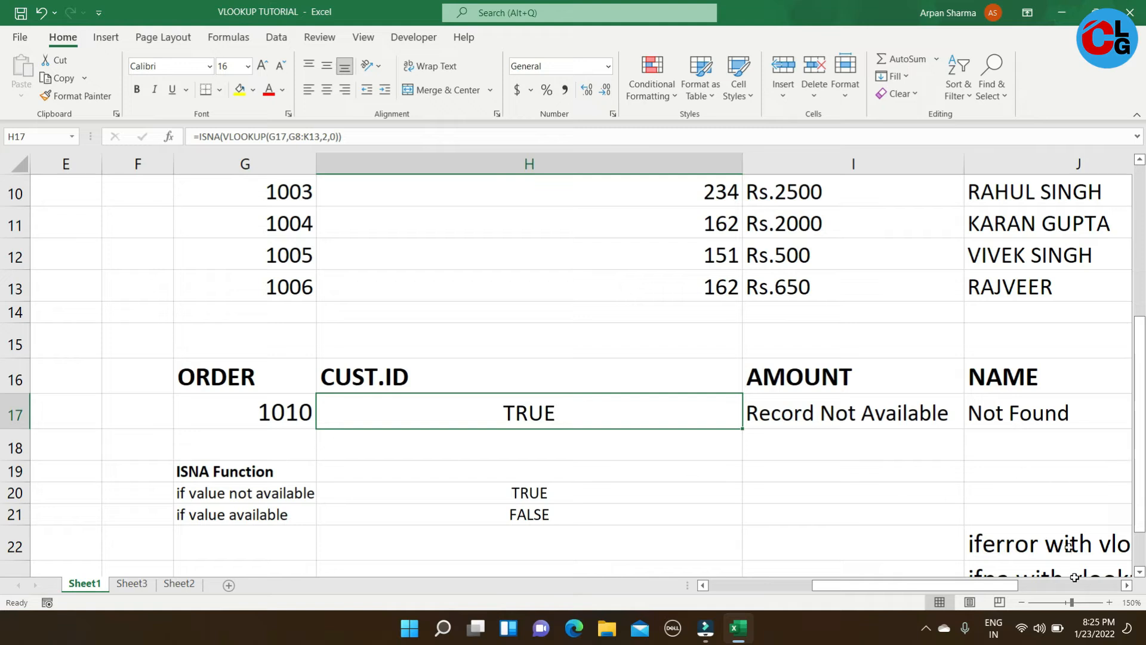
drag(1072, 604, 1070, 604)
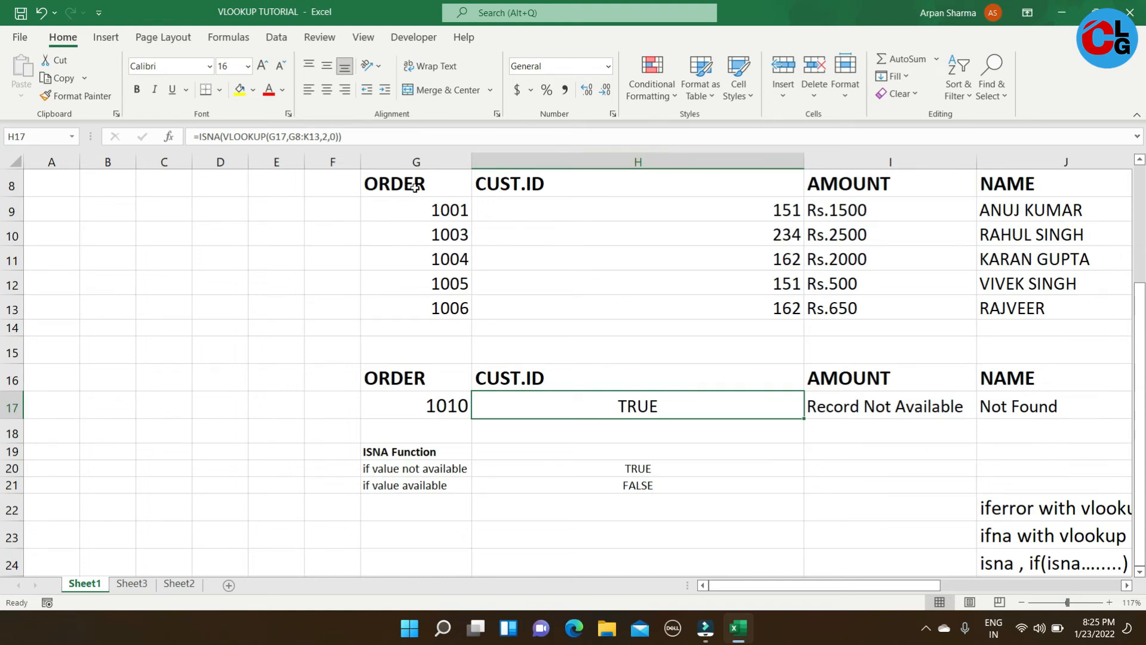
drag(414, 187, 1104, 308)
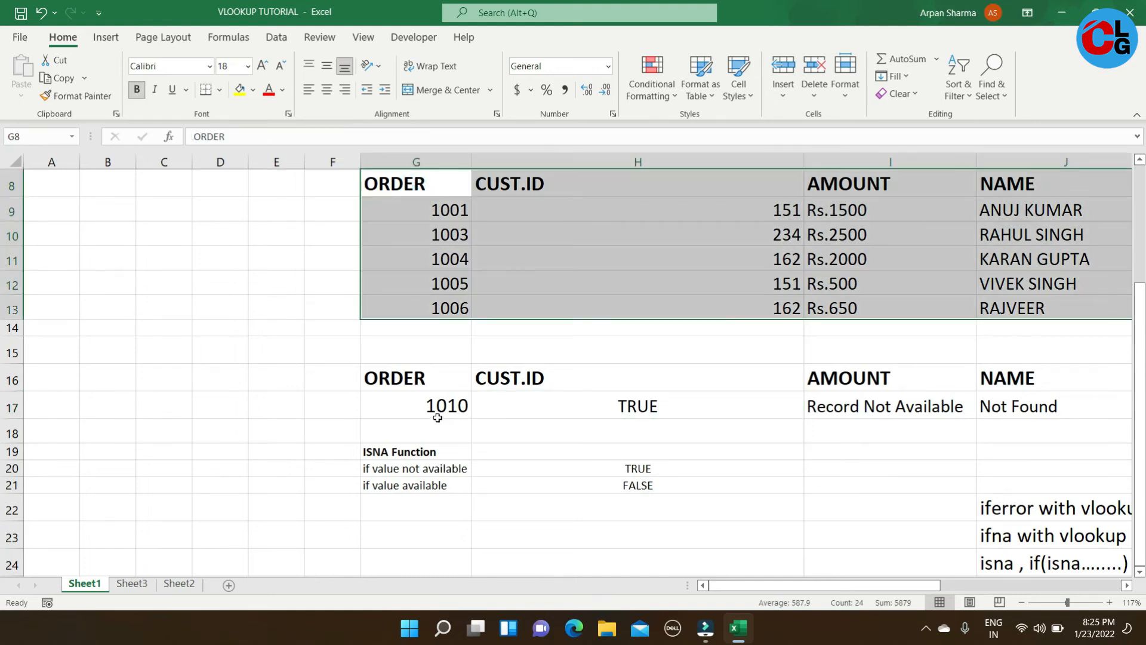
click(413, 409)
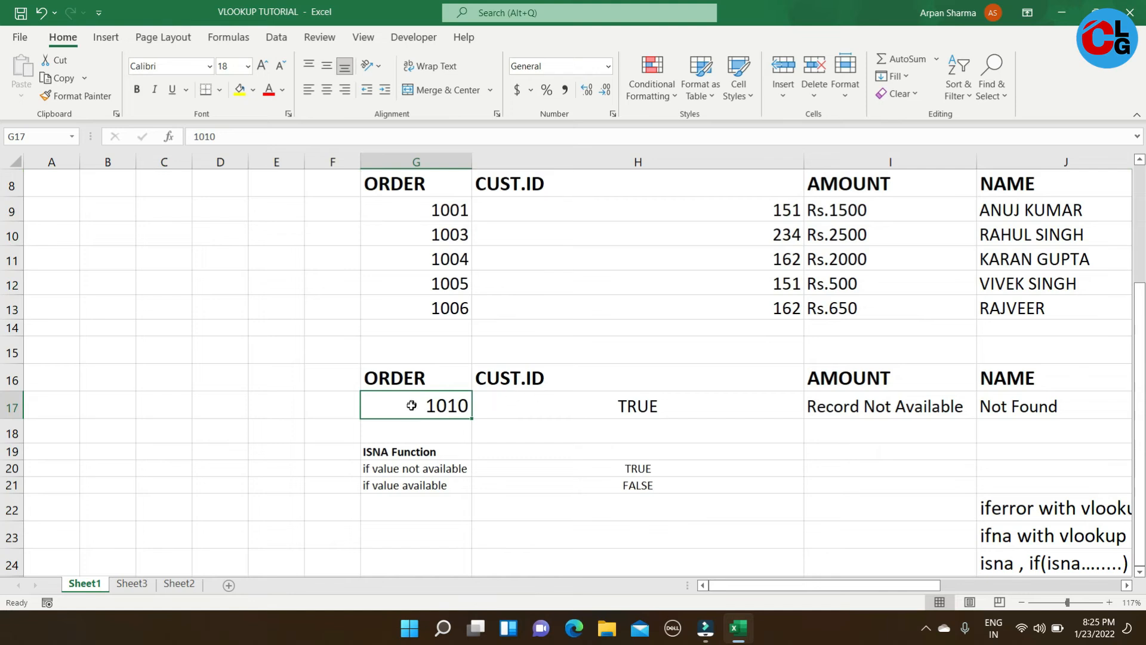
click(630, 397)
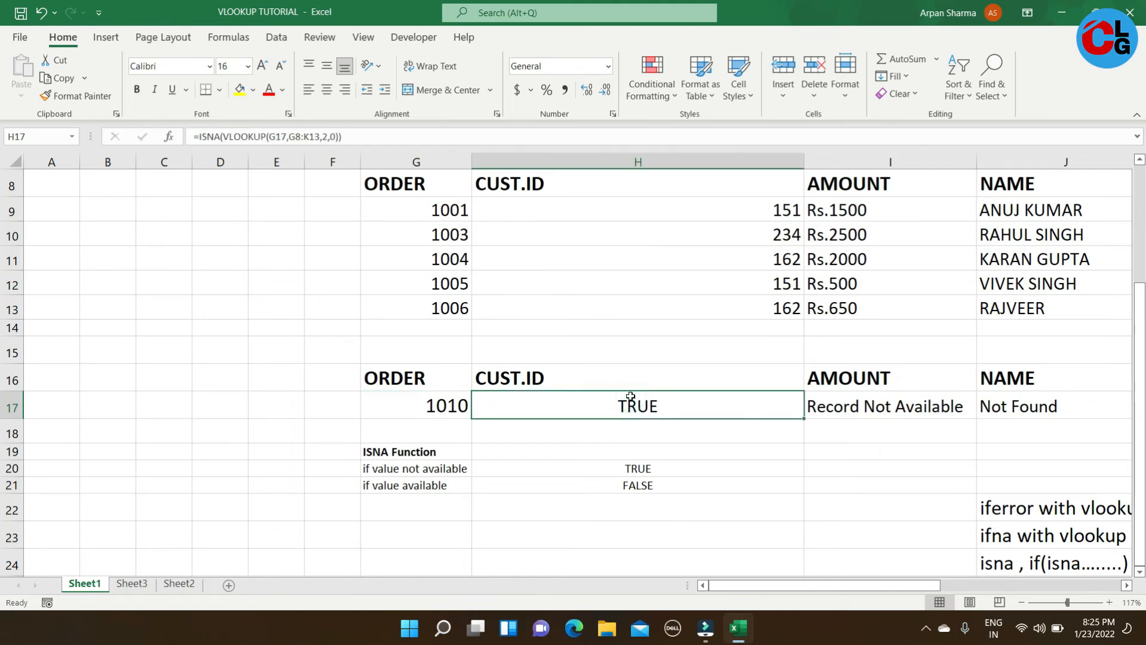
click(433, 410)
text(1005)
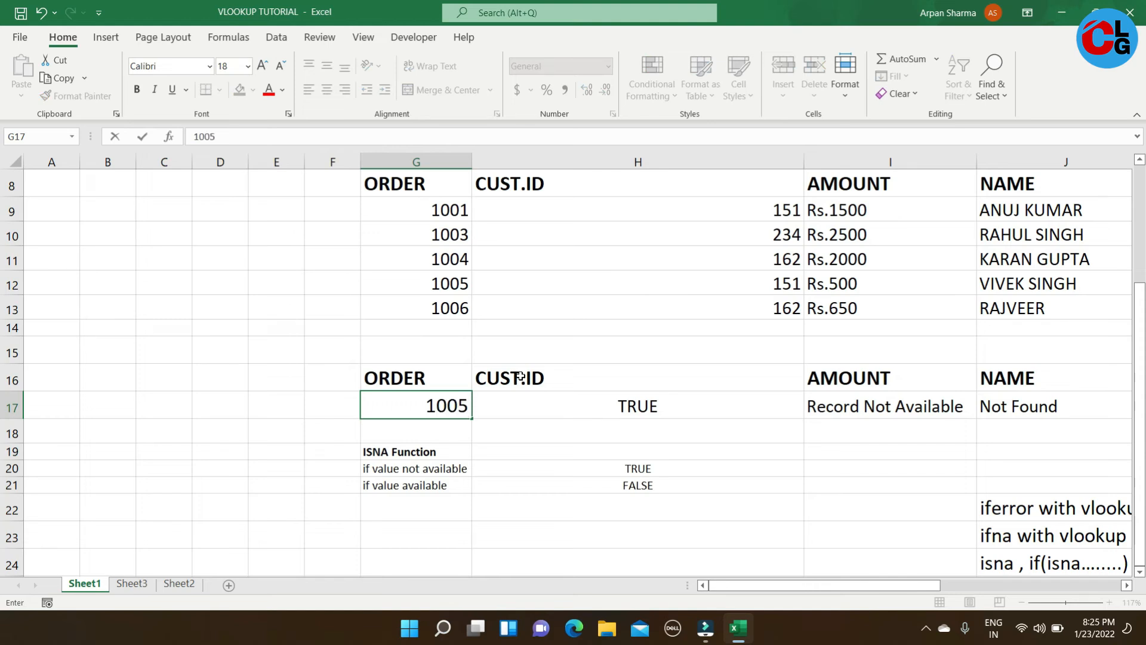
key(Return)
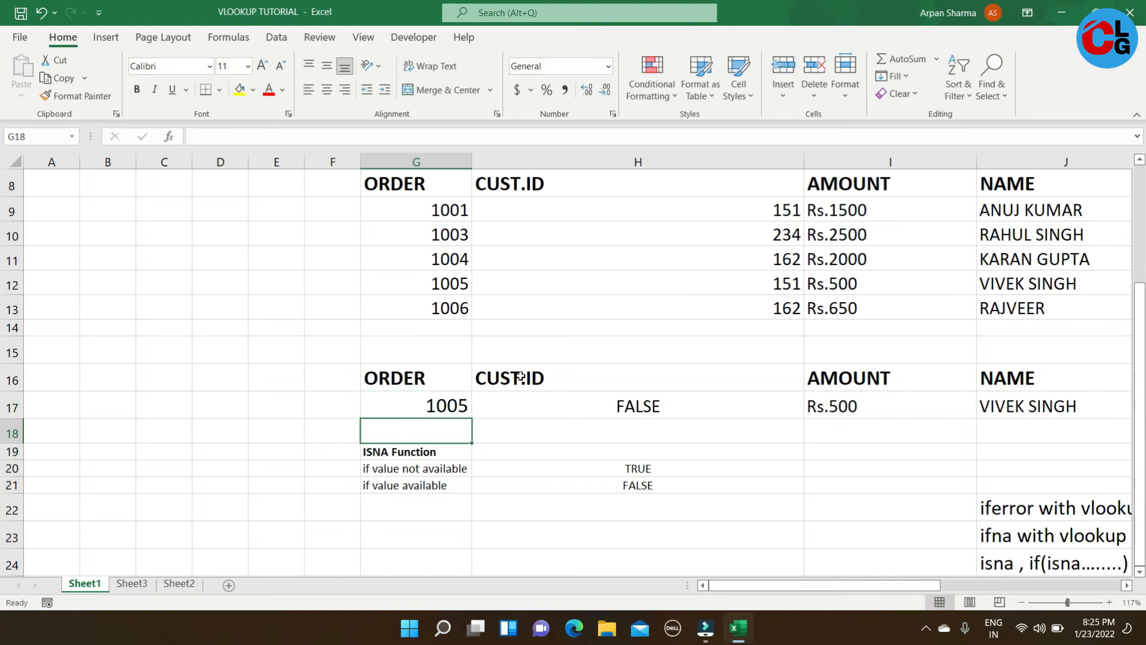
- Set the order number in G17 to 1010 to test the ISNA formula with an order missing from the table
click(591, 379)
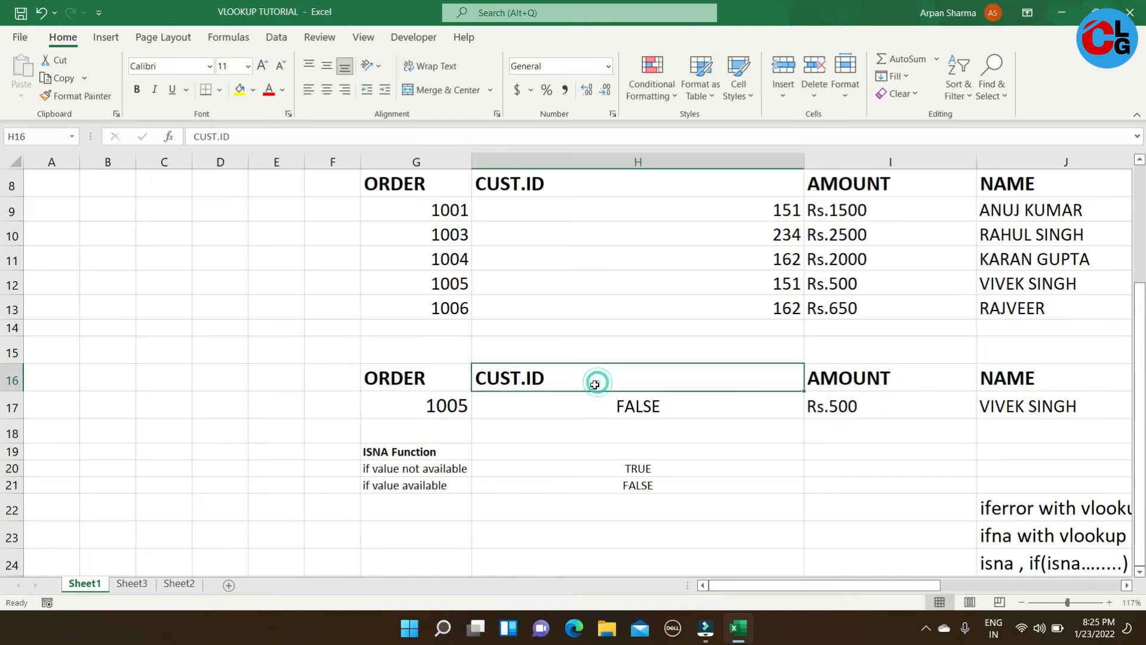
click(537, 403)
click(429, 402)
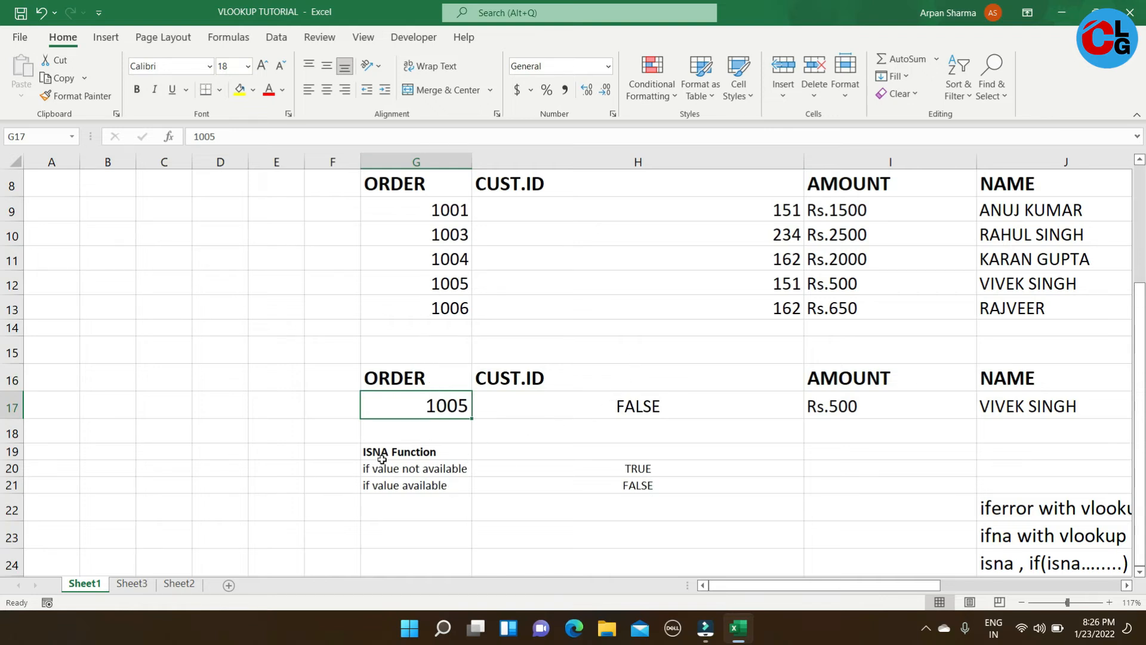
click(689, 399)
key(Left)
text(1010)
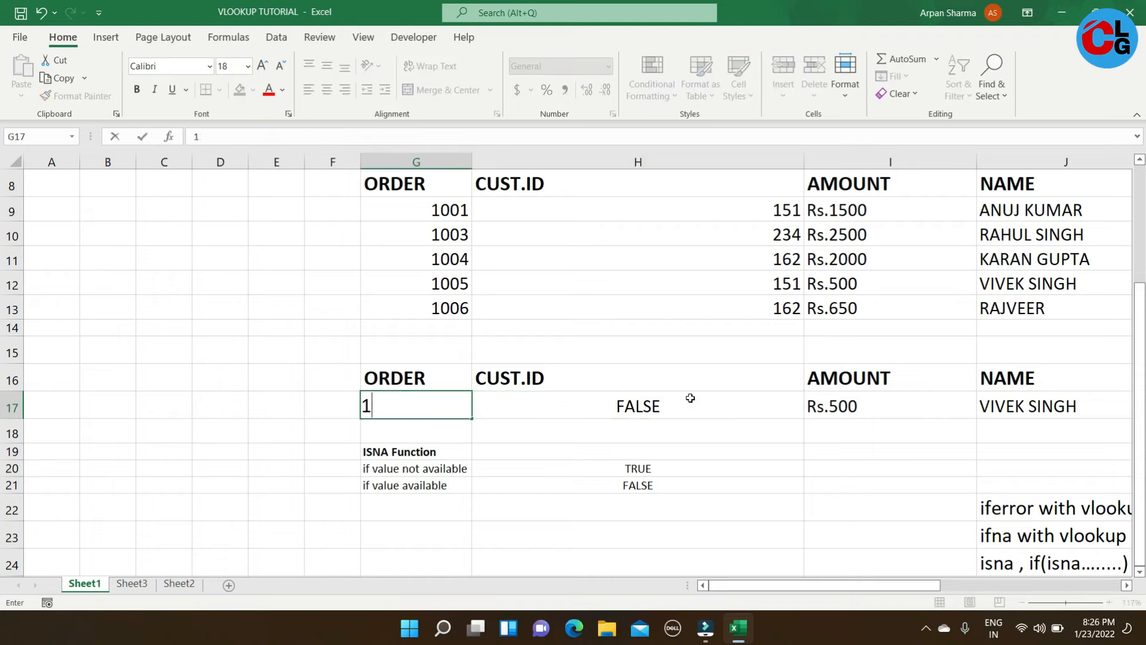
key(ctrl+Return)
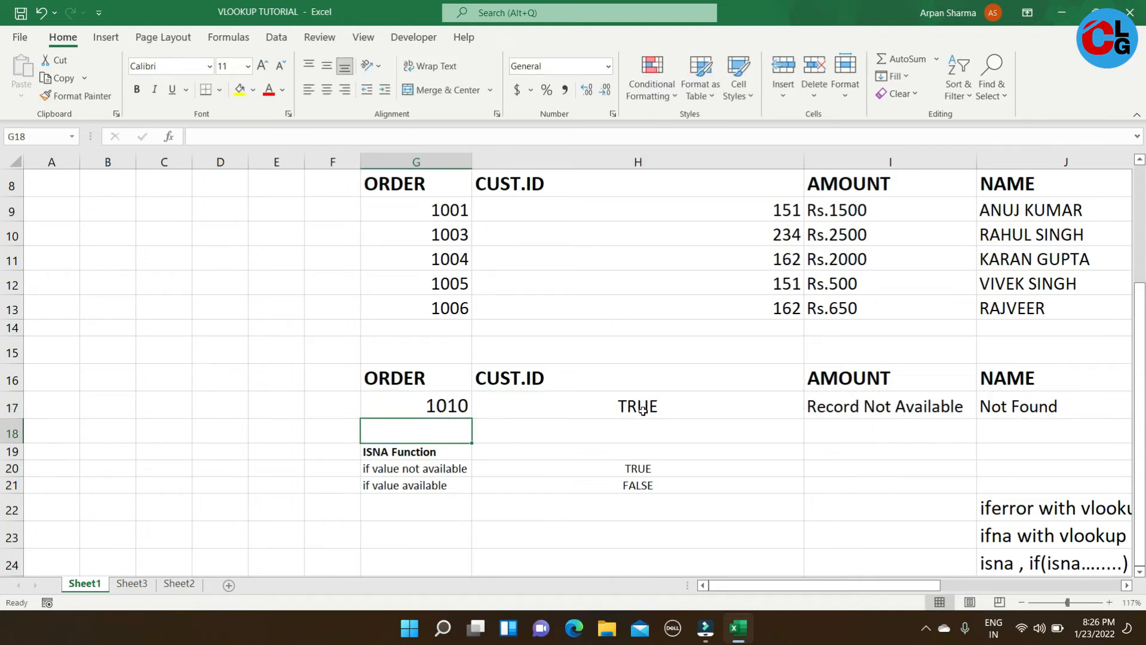
- Wrap the ISNA formula in H17 in an IF function with "not found" as the value if true
click(639, 411)
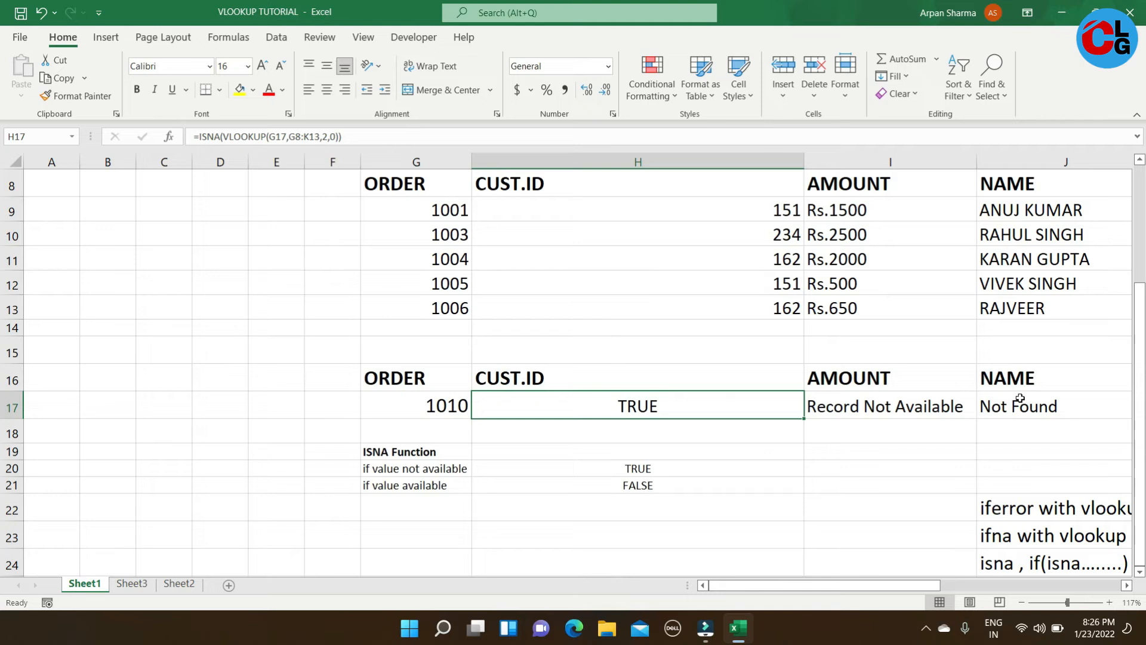
key(F2)
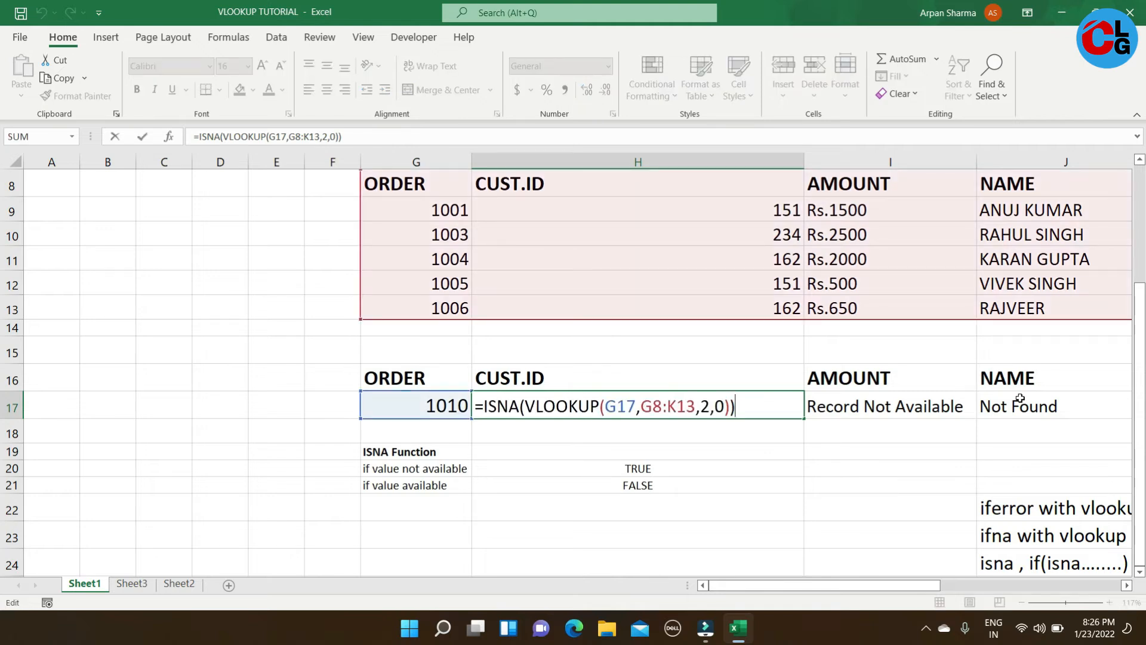
click(484, 406)
text(if)
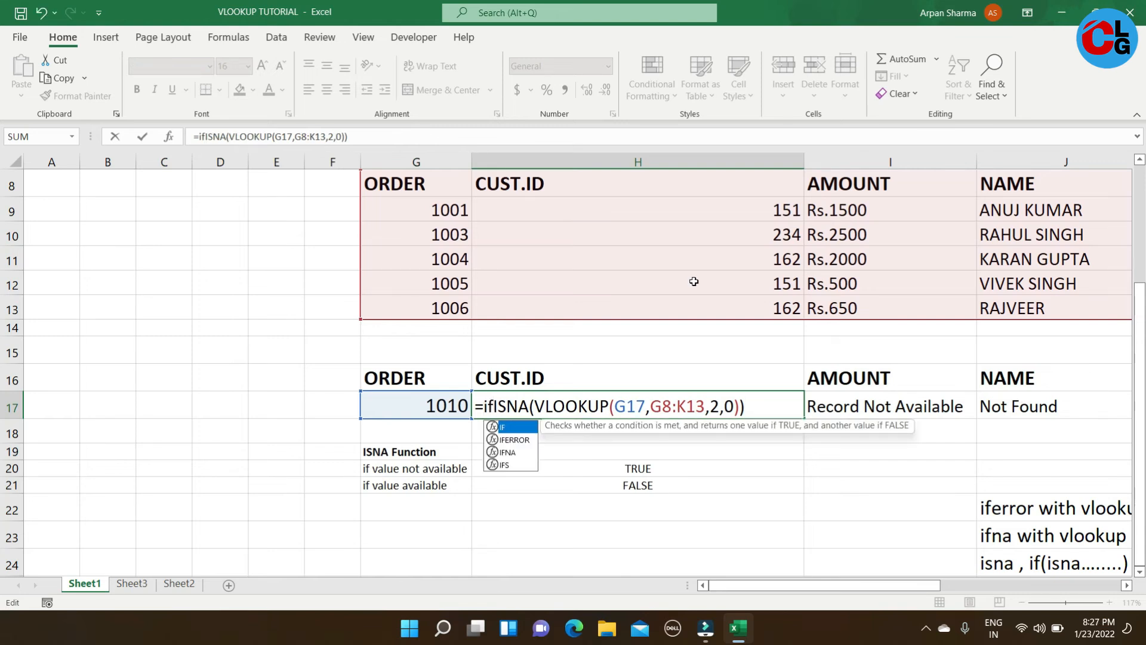
text(()
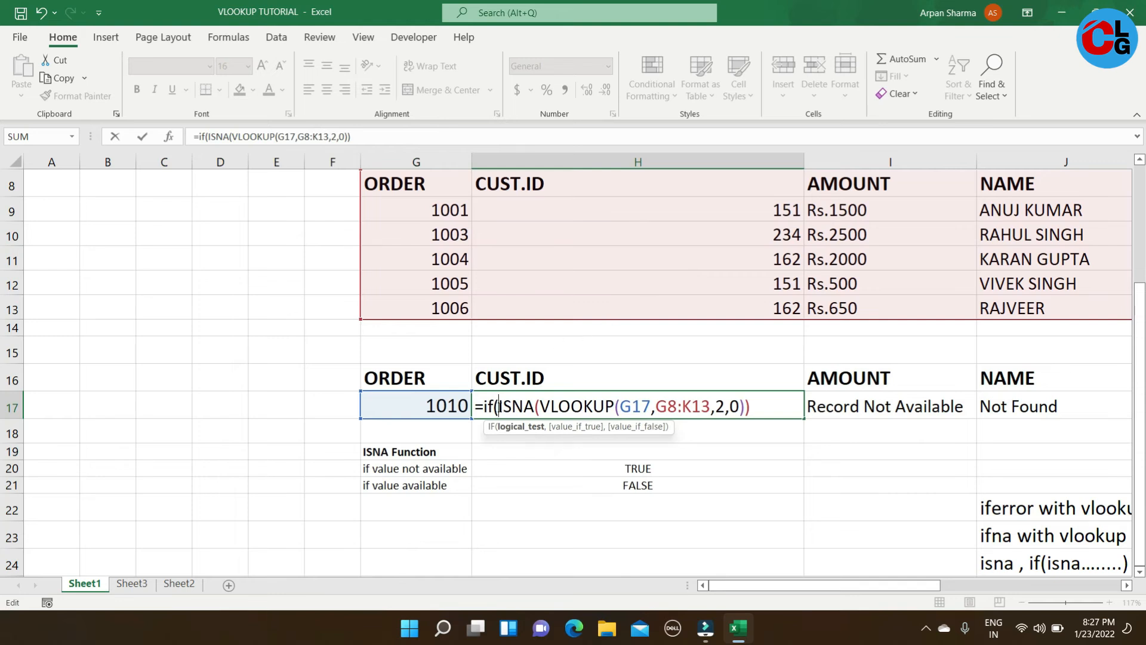
click(751, 406)
text(,)
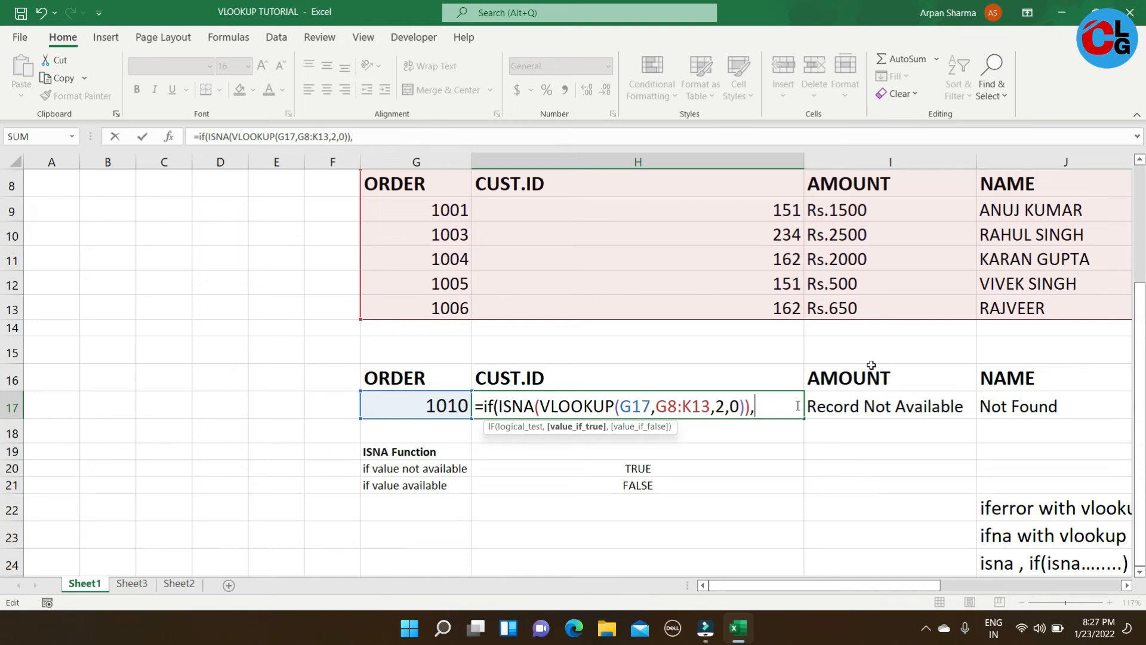
text("not foun)
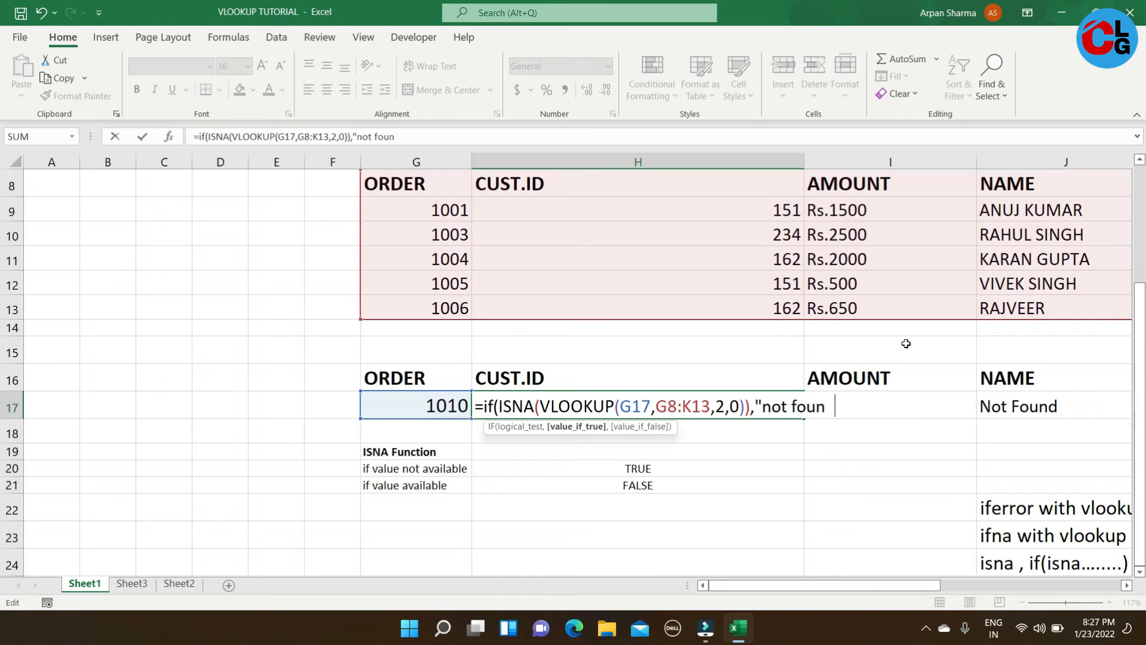
text(d",)
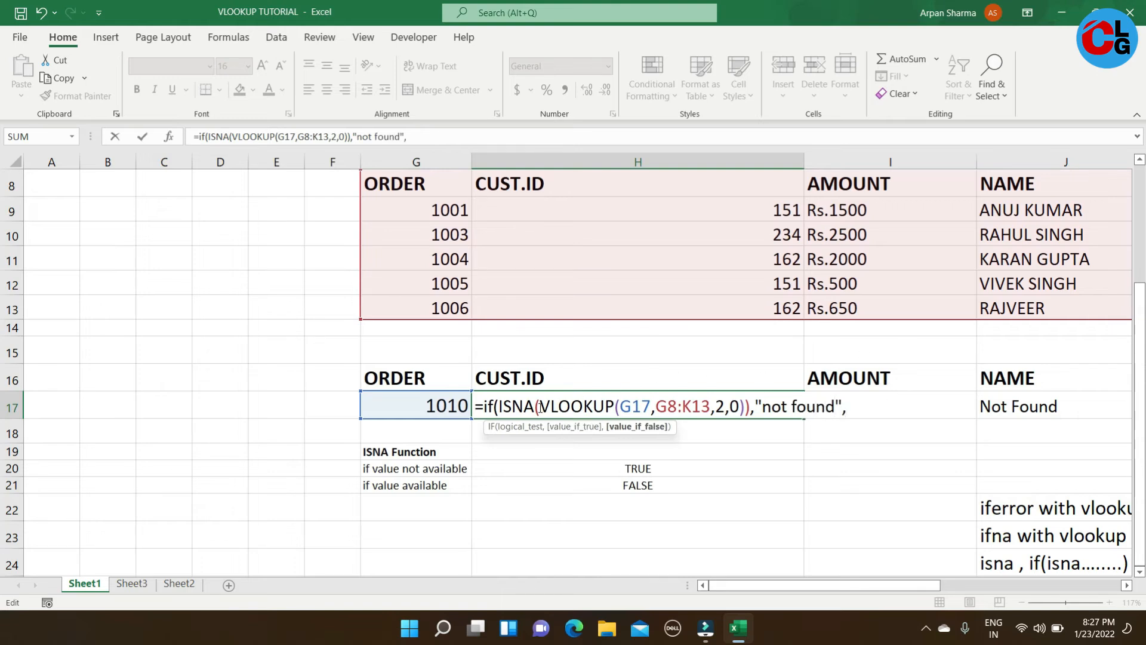
- Complete the IF formula in H17 by copying its (VLOOKUP(G17,G8:K13,2,0)) part in as the value if false
mouse_move(540, 407)
mouse_down()
mouse_move(746, 407)
mouse_move(536, 406)
mouse_up()
key(ctrl+c)
click(867, 408)
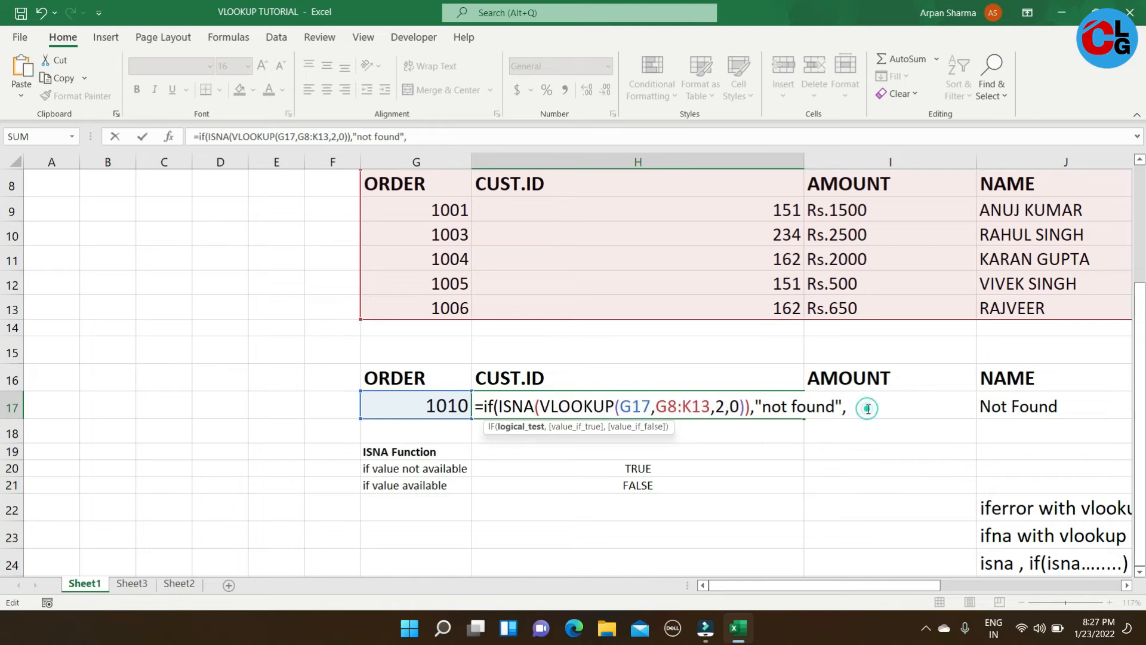
key(ctrl+v)
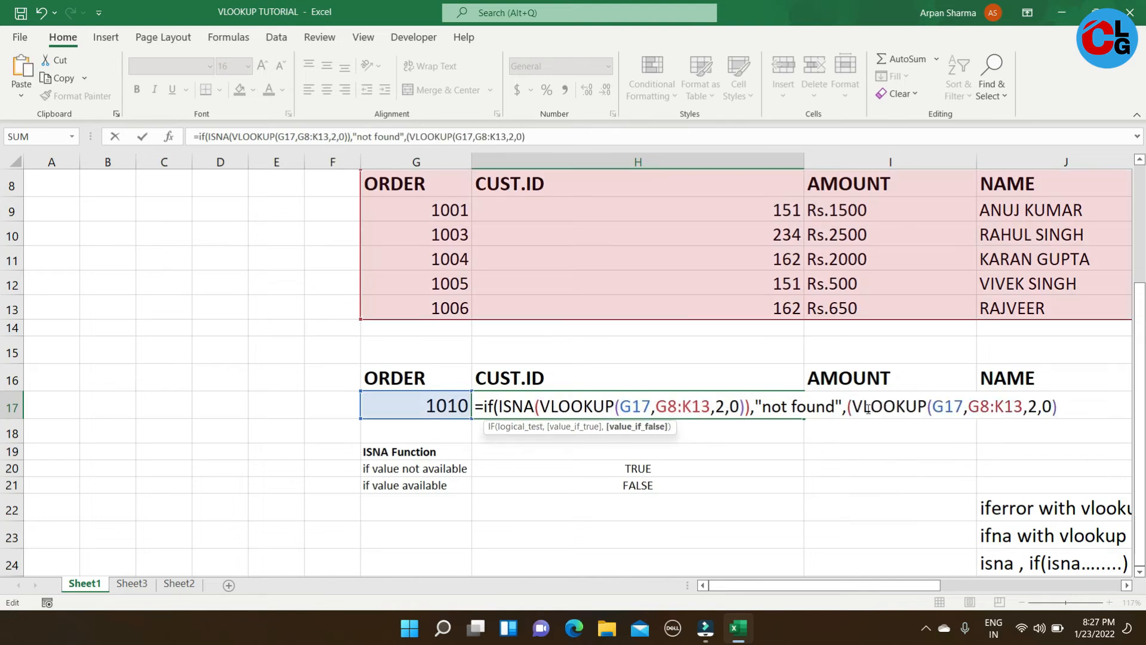
text())
key(Return)
key(Return)
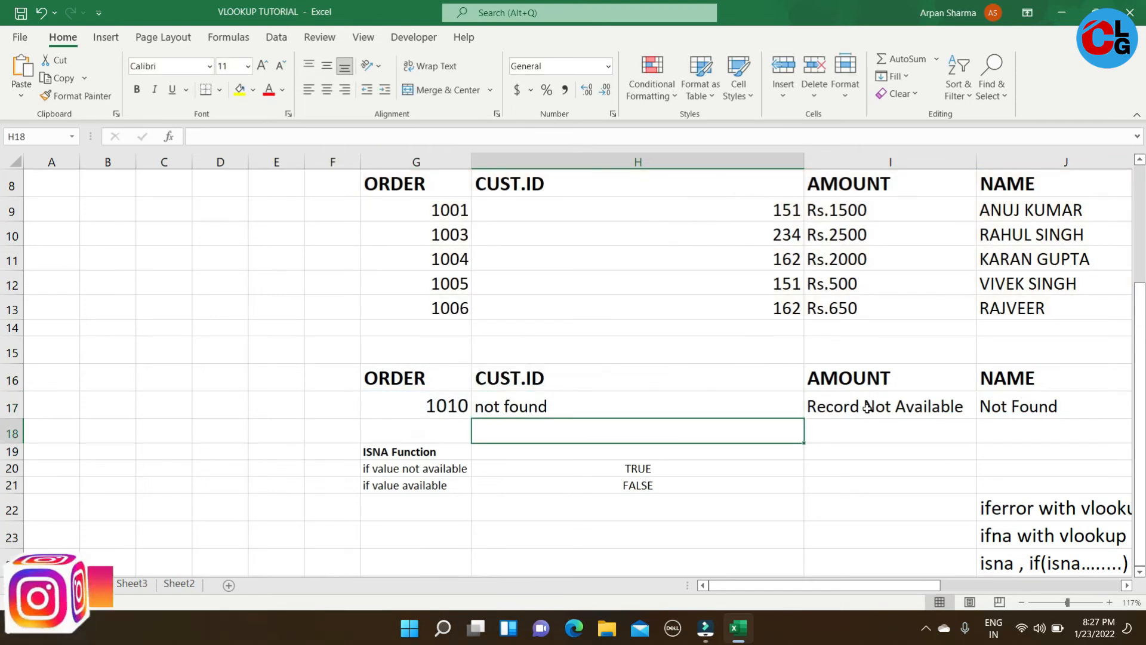
- Widen columns H and I to make more room for the CUST.ID and AMOUNT formulas
drag(805, 159, 861, 159)
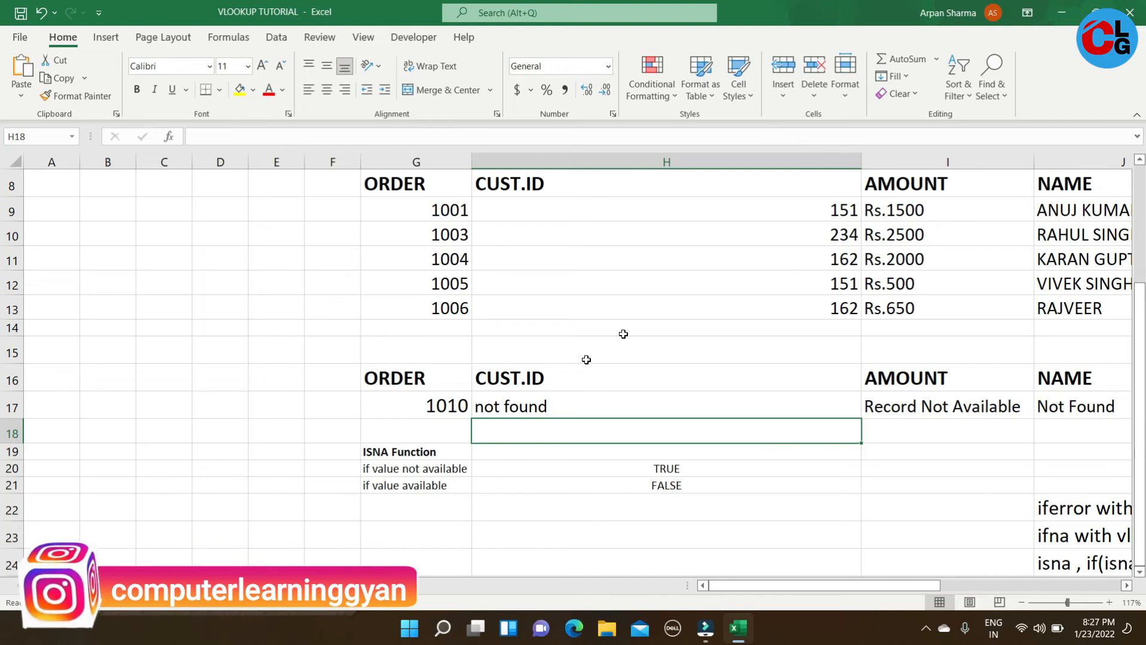
click(573, 411)
click(684, 469)
click(699, 406)
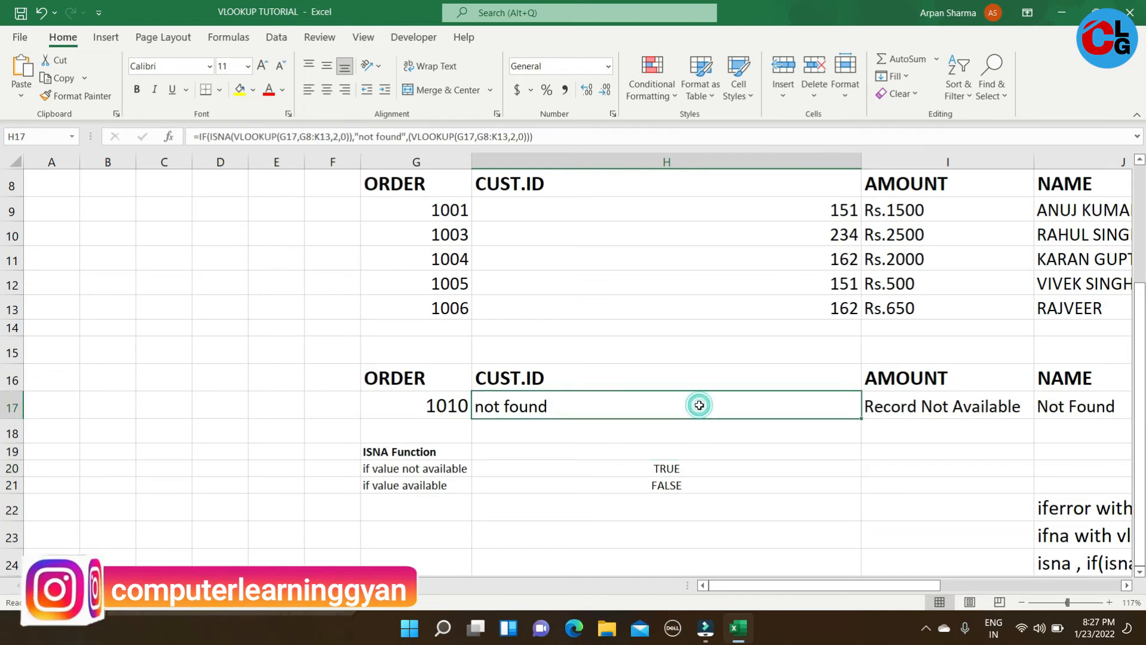
drag(754, 587, 938, 586)
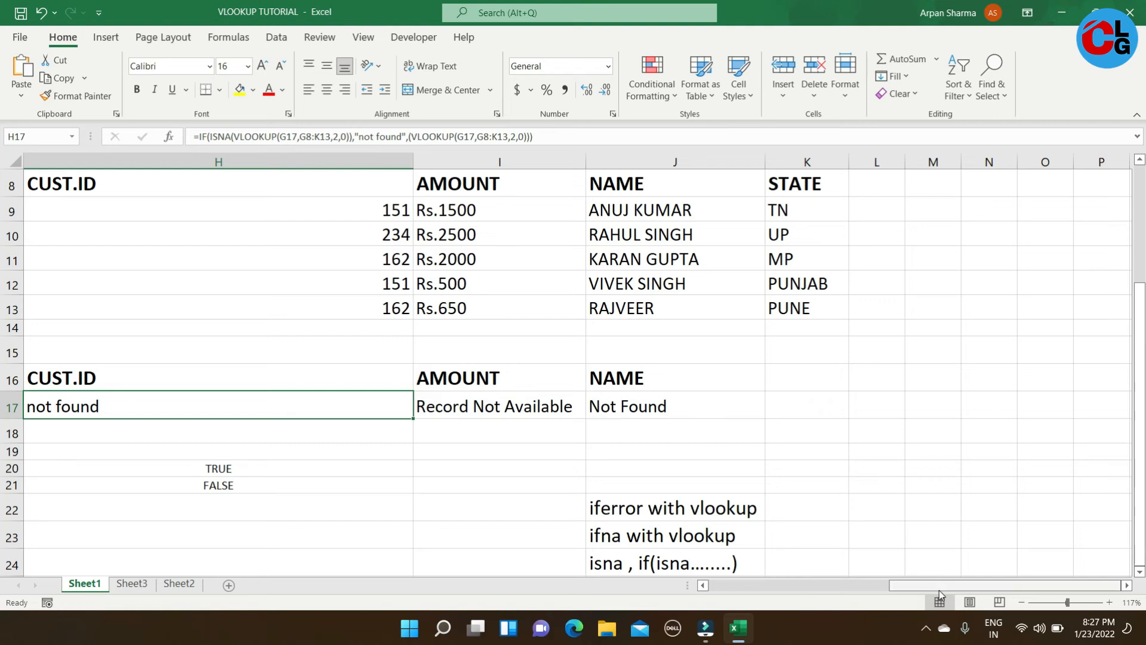
drag(939, 590, 862, 590)
click(809, 169)
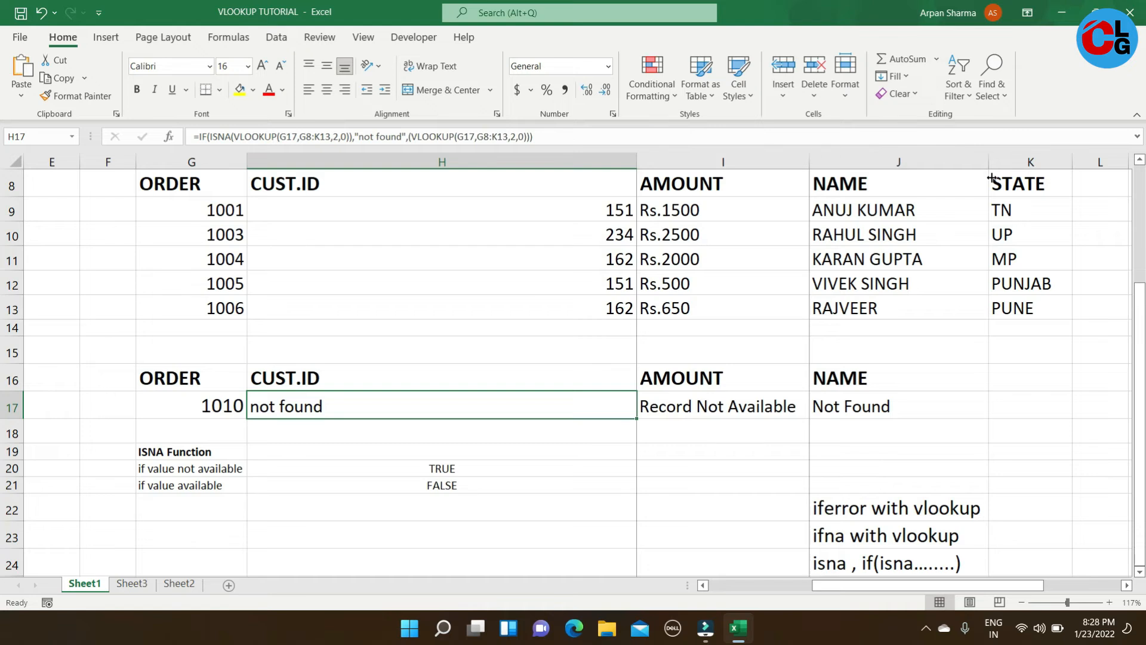
double_click(810, 162)
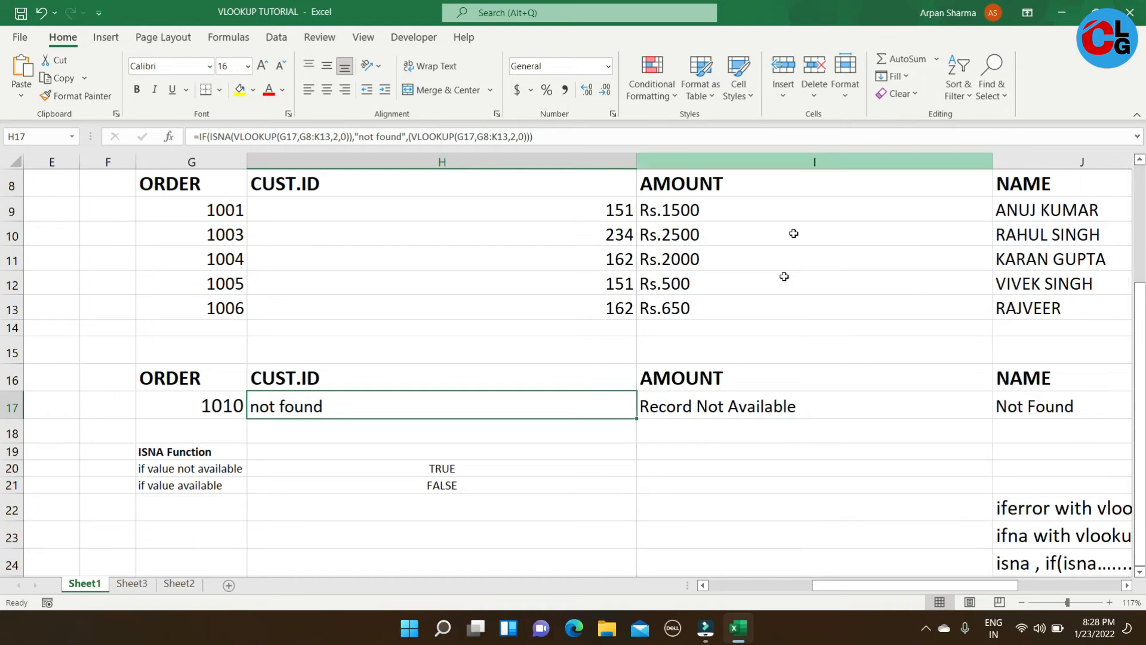
- Replace IFNA in the AMOUNT formula in I17 with IF(ISNA around the existing VLOOKUP
click(808, 406)
key(F2)
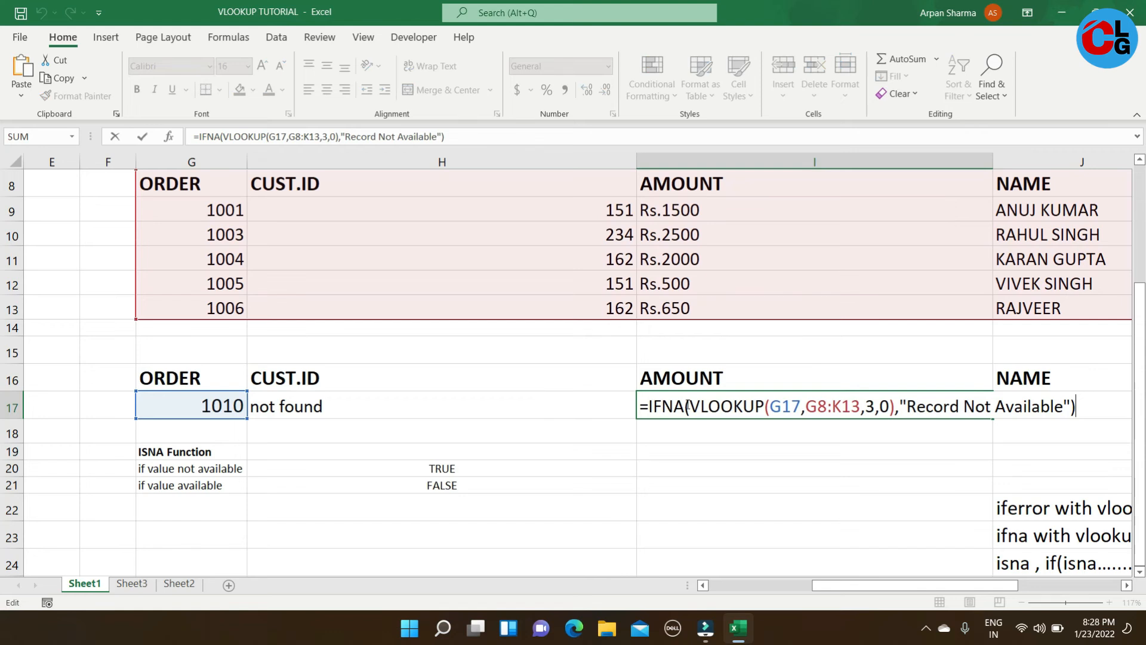
click(688, 407)
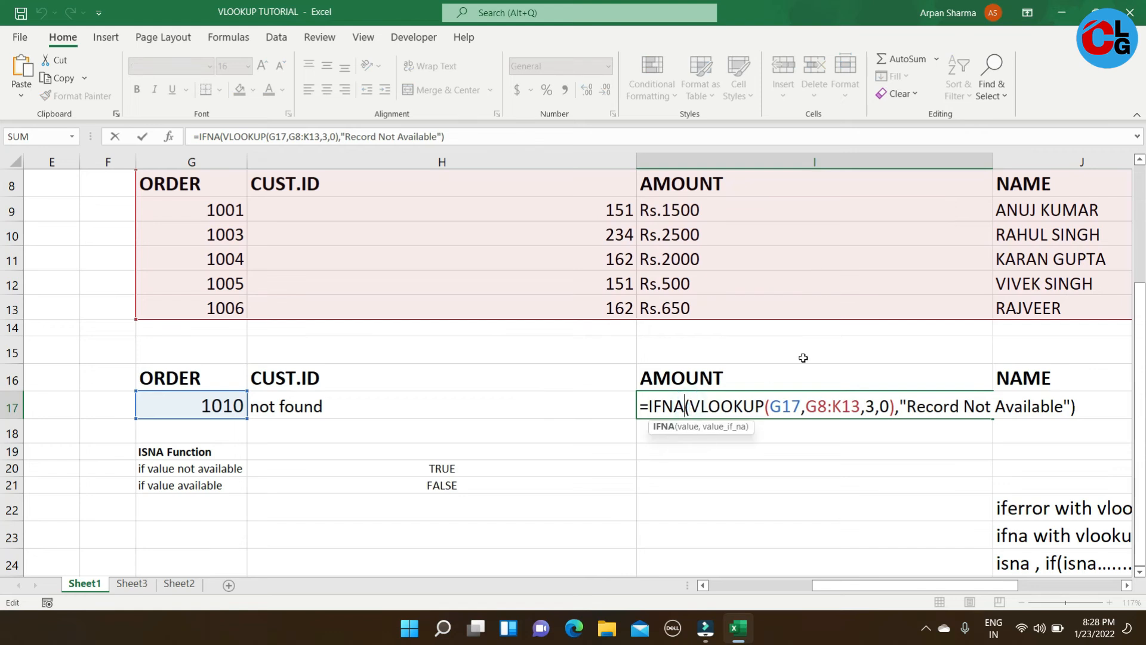
key(BackSpace)
key(BackSpace)
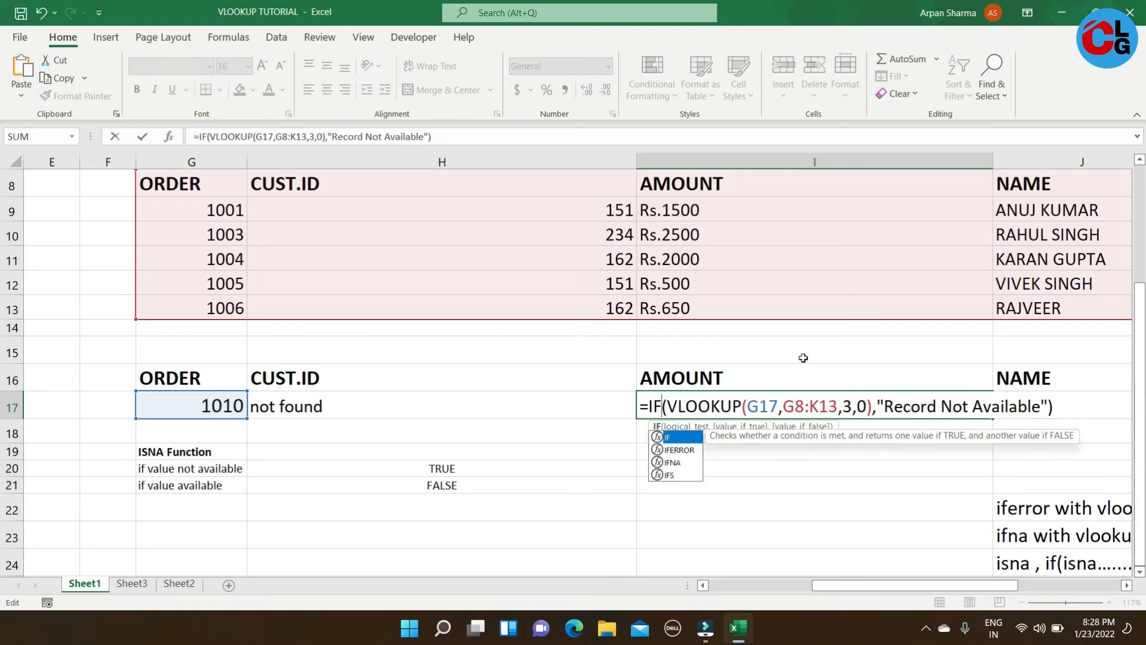
text(()
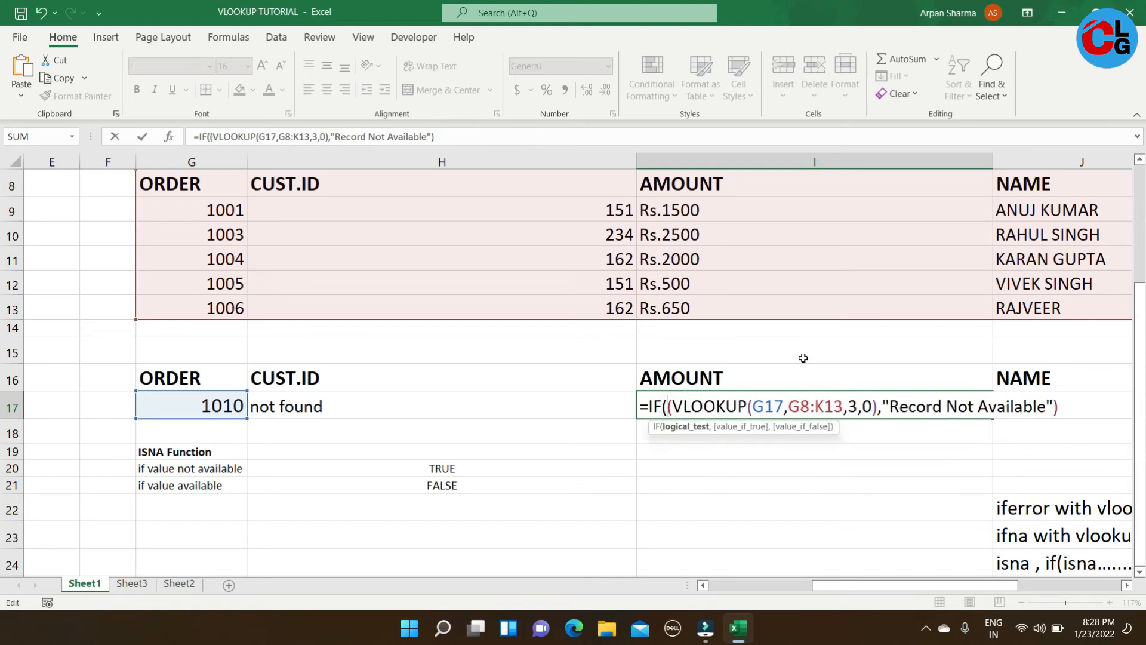
key(Left)
text(isna)
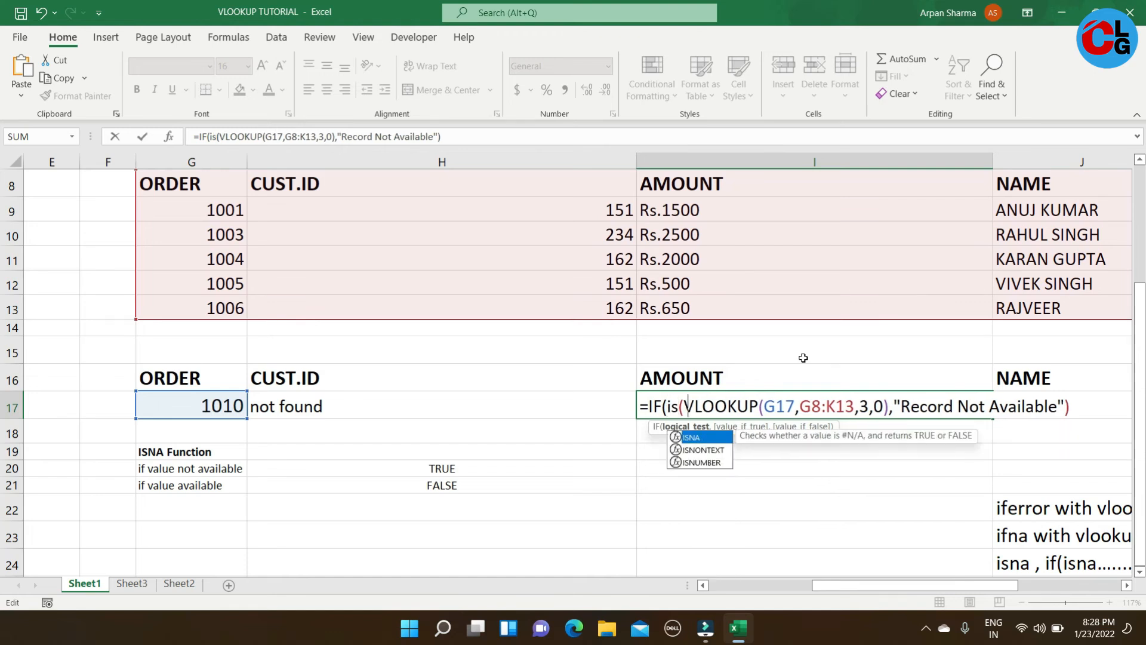
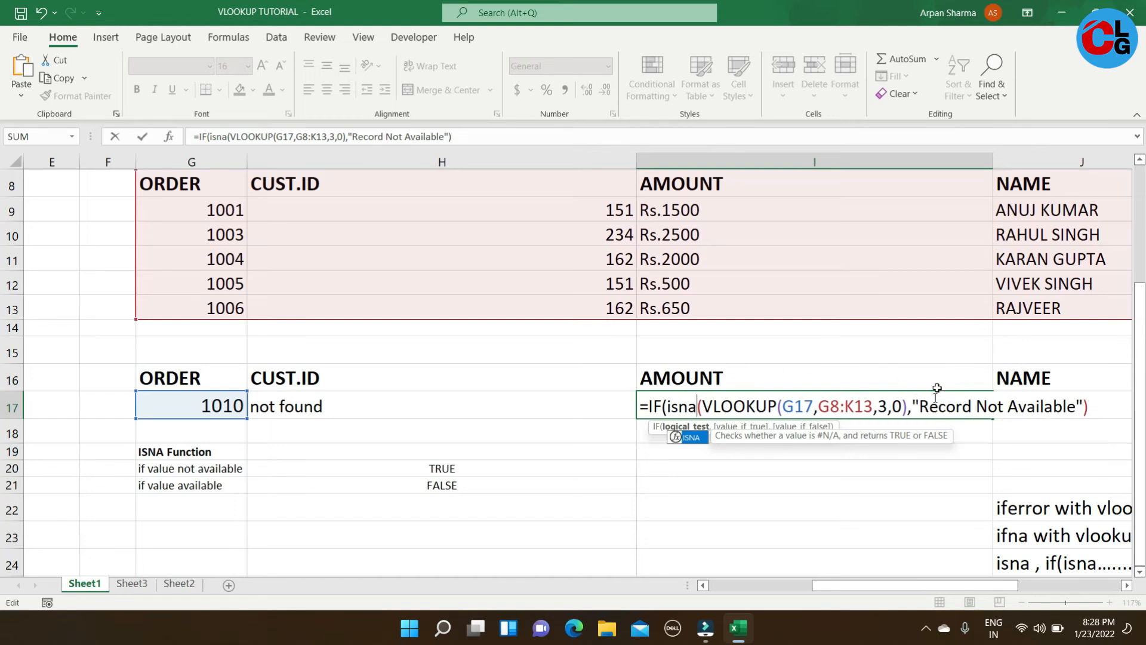
- Append VLOOKUP(G17,G8:J13,3,0) as the last argument of the IF formula in I17 and try to enter it
click(1106, 407)
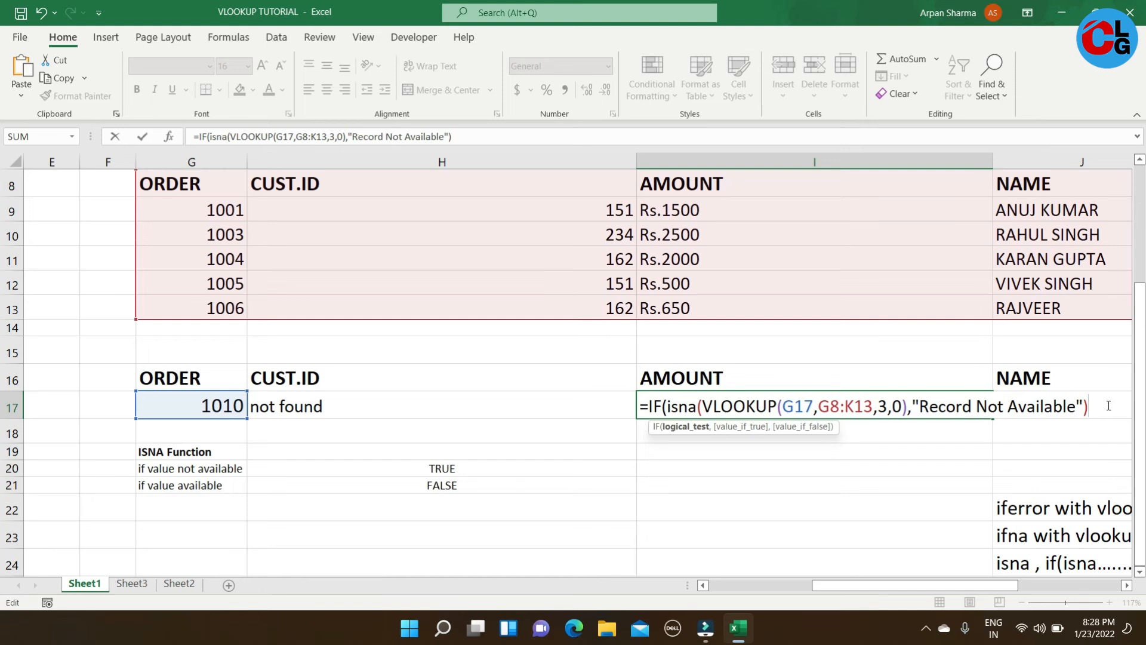
text(,)
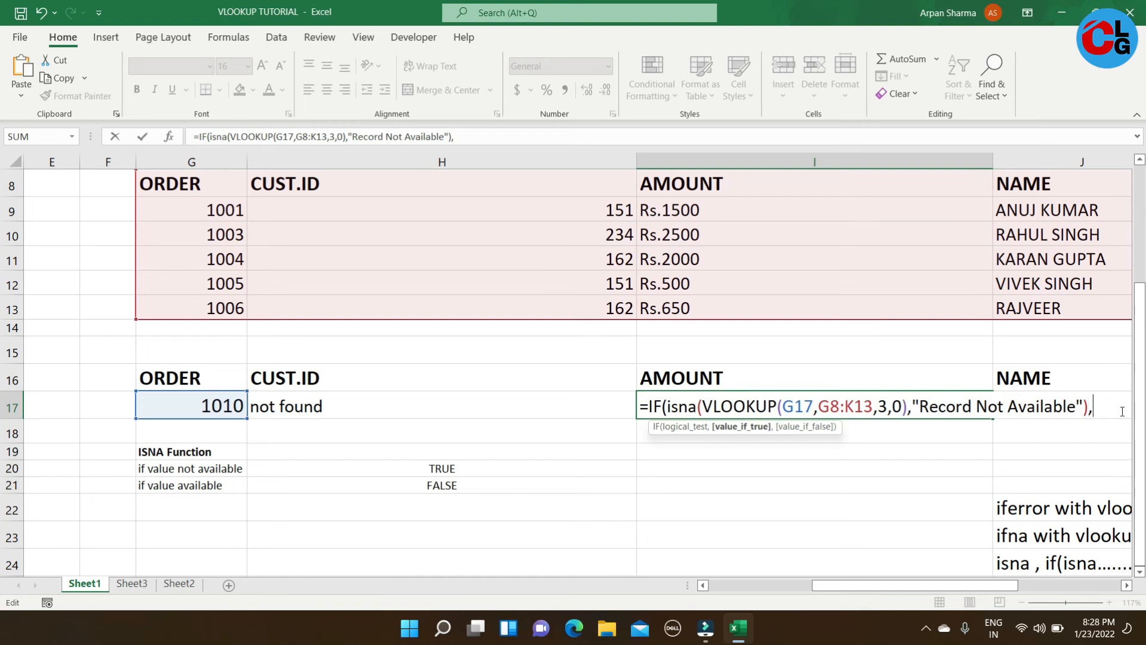
text(vloo)
key(Tab)
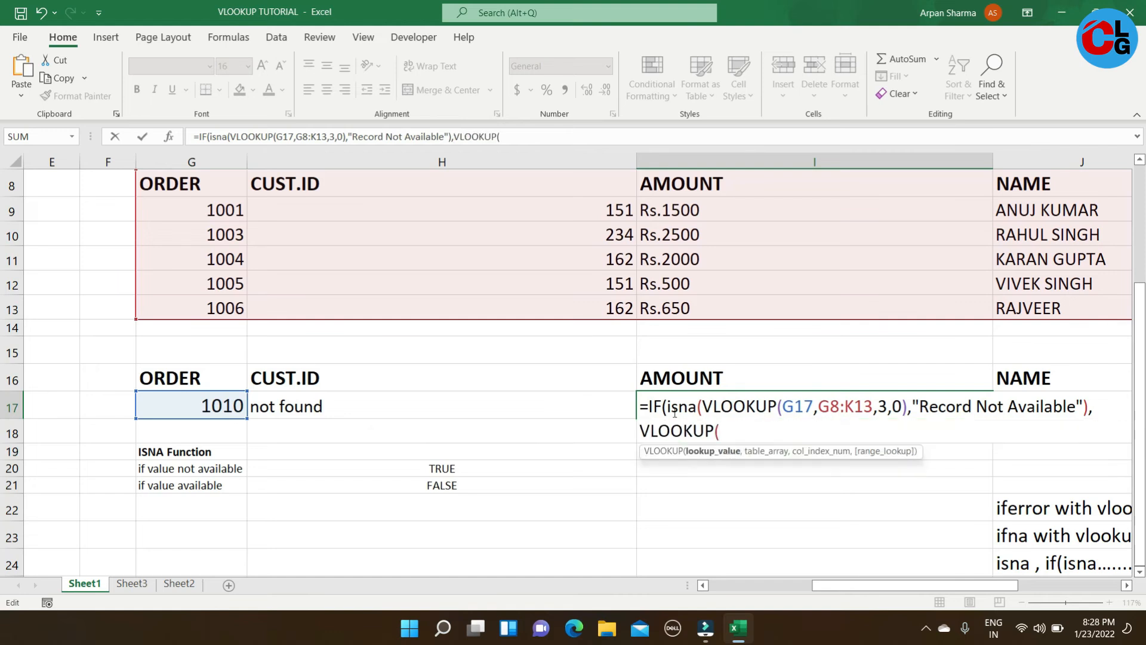
click(193, 402)
text(,)
click(188, 309)
drag(1008, 201, 1026, 182)
text(,)
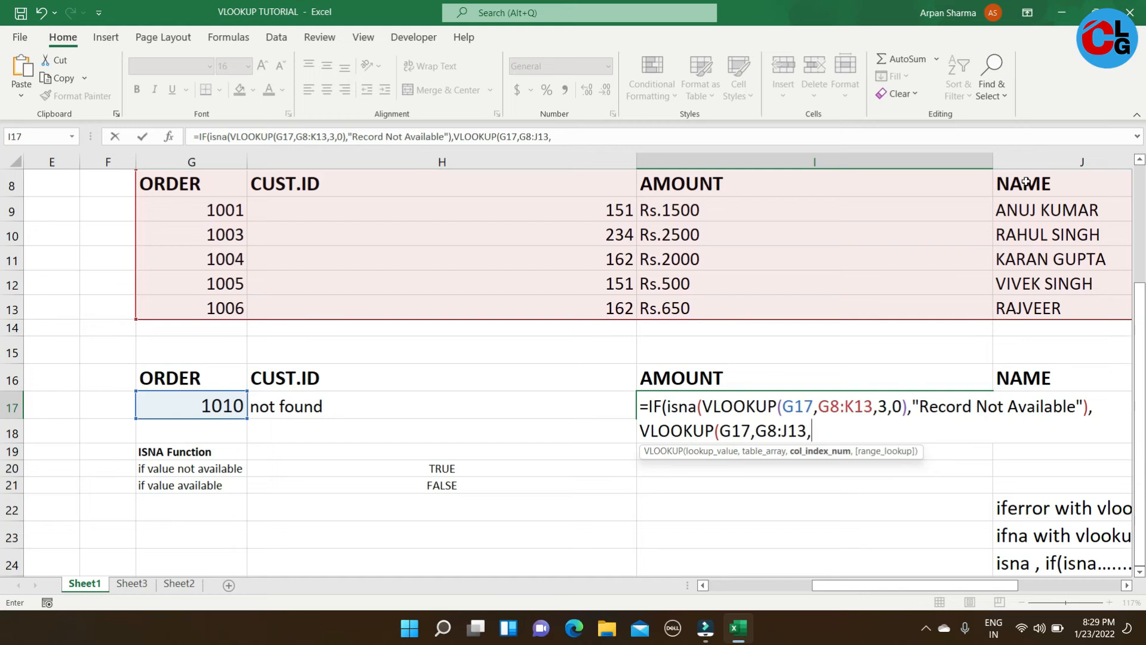
text(3,0)
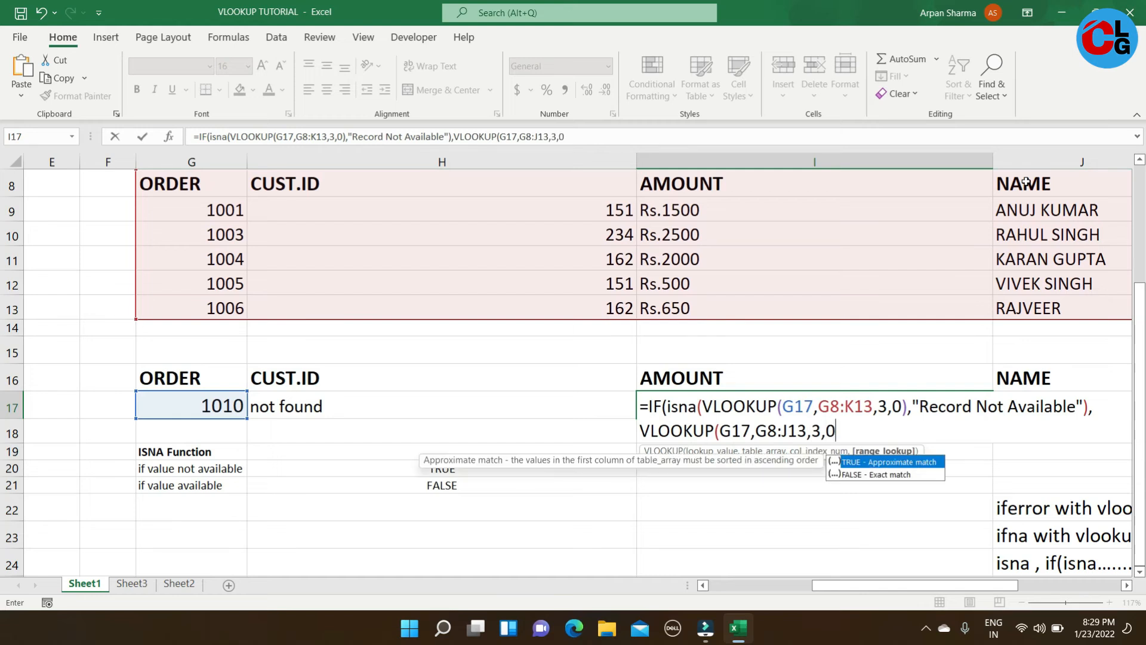
text())
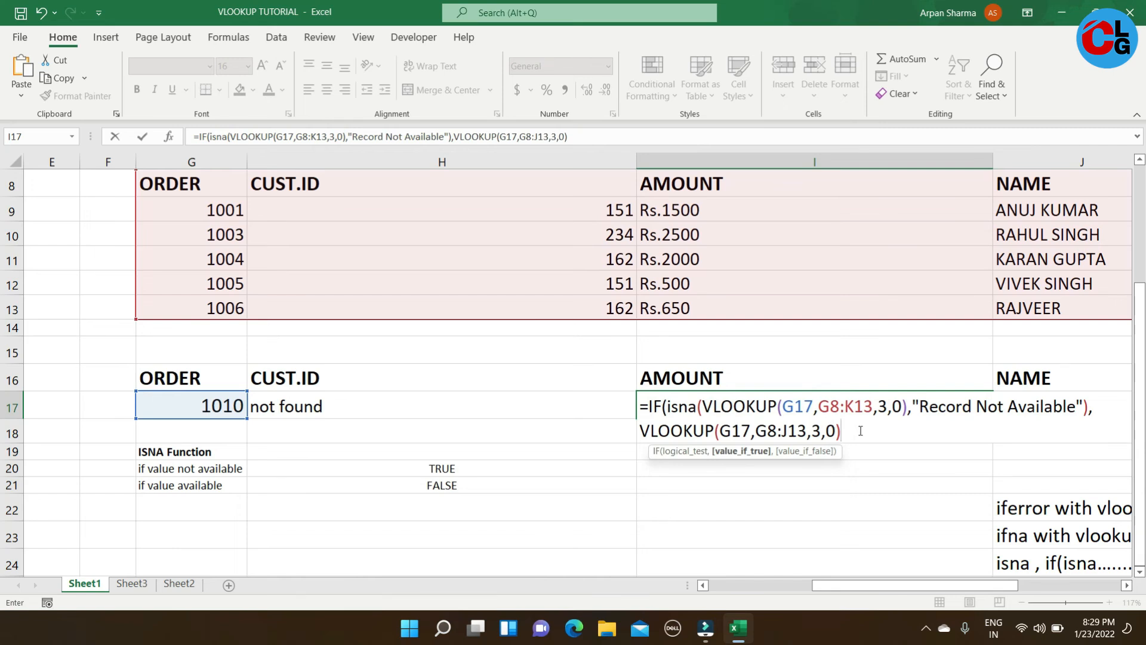
text())
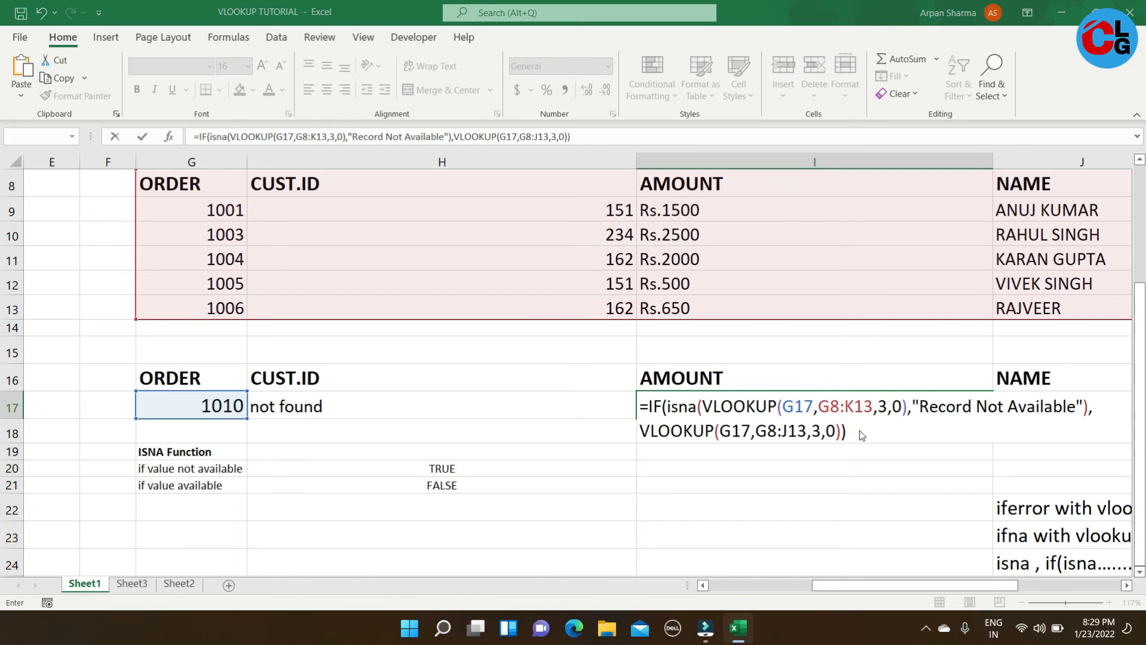
key(Return)
key(Return)
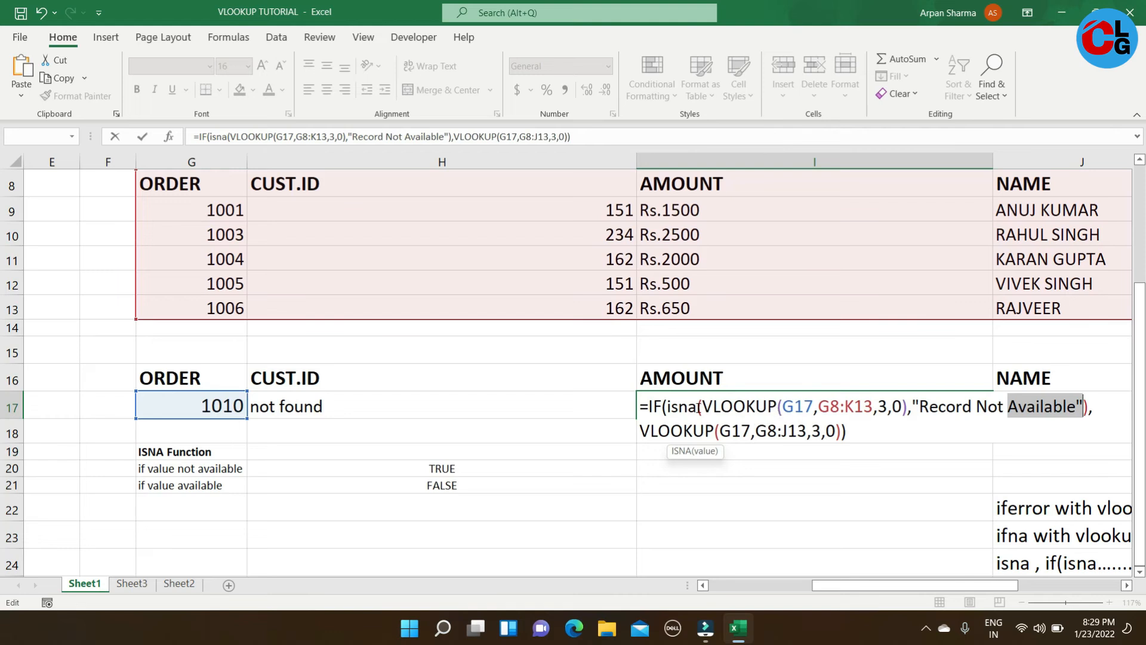
- Correct the parentheses in I17 so the formula is =IF(ISNA(VLOOKUP(G17,G8:K13,3,0)),"Record Not Available",VLOOKUP(G17,G8:J13,3,0))
click(907, 406)
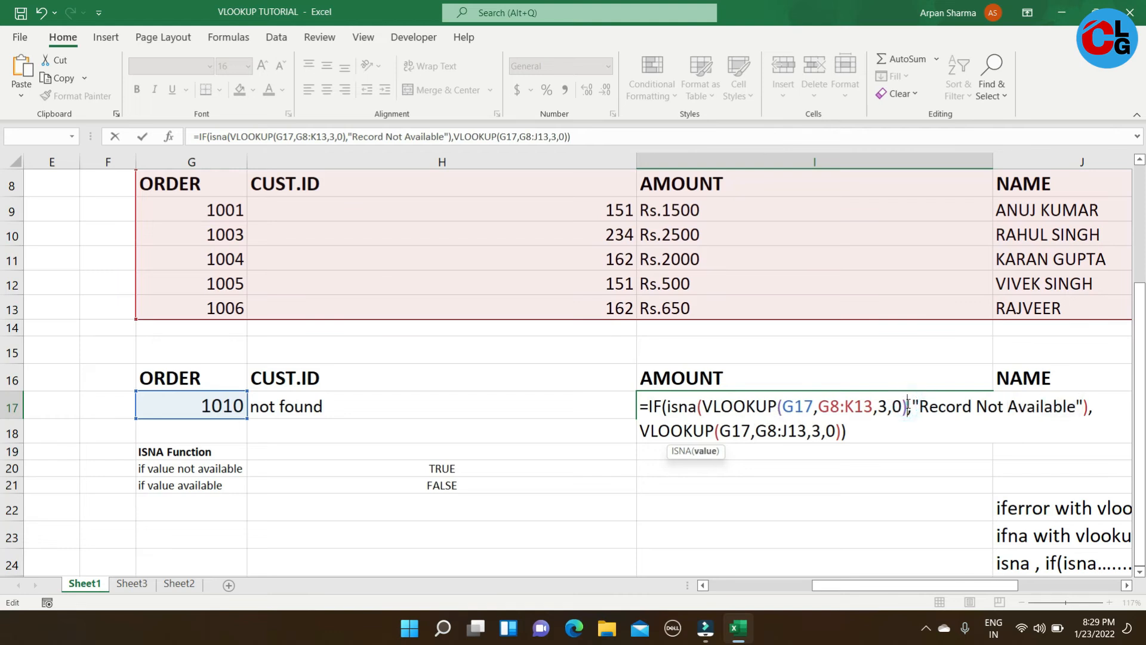
text())
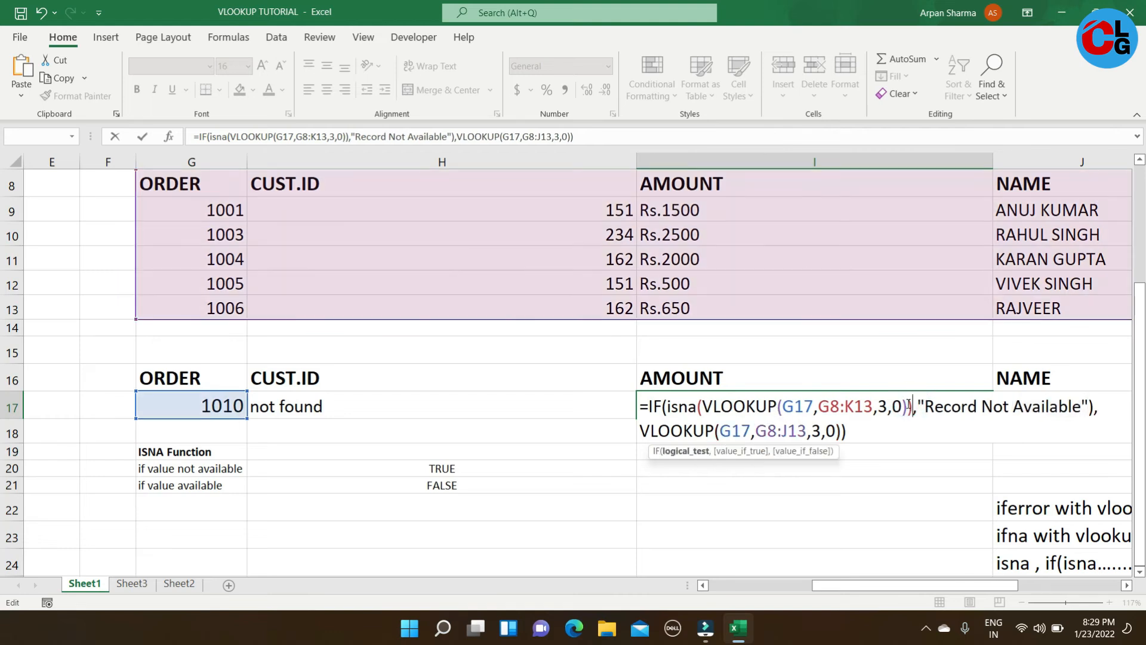
click(1094, 406)
key(BackSpace)
key(Return)
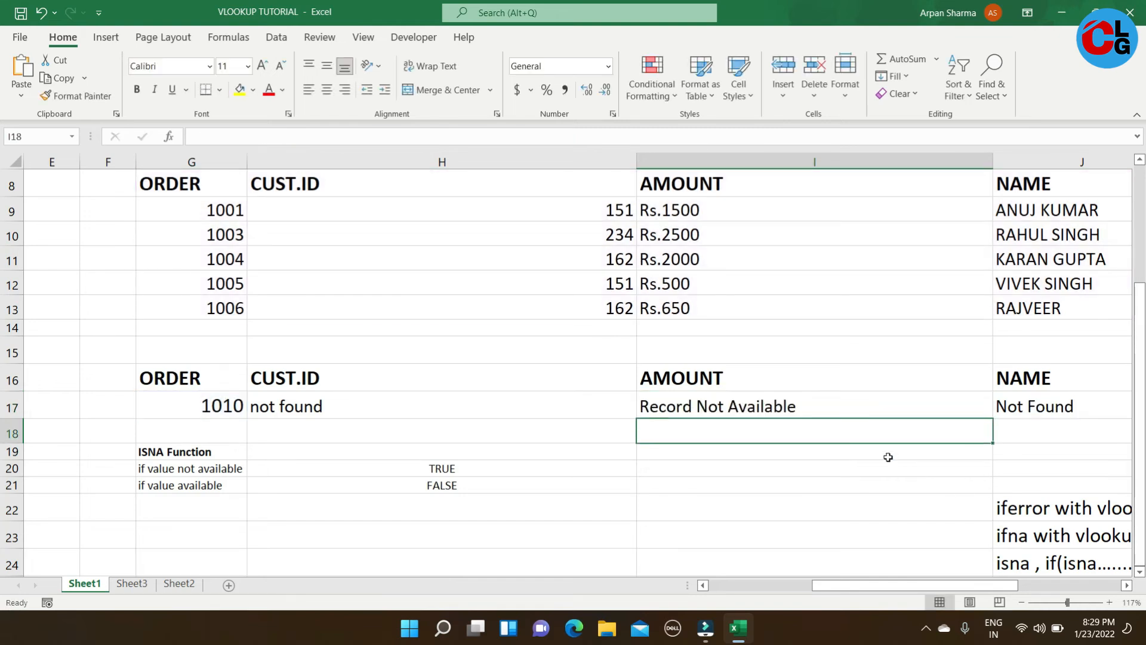
click(825, 408)
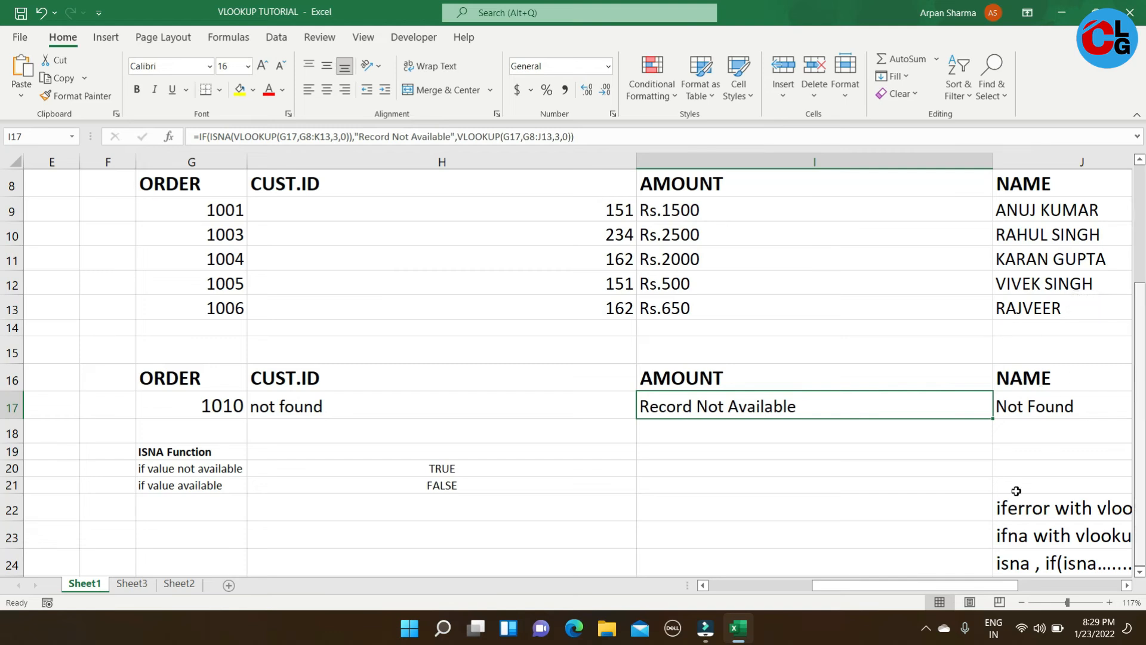
drag(932, 588, 1075, 585)
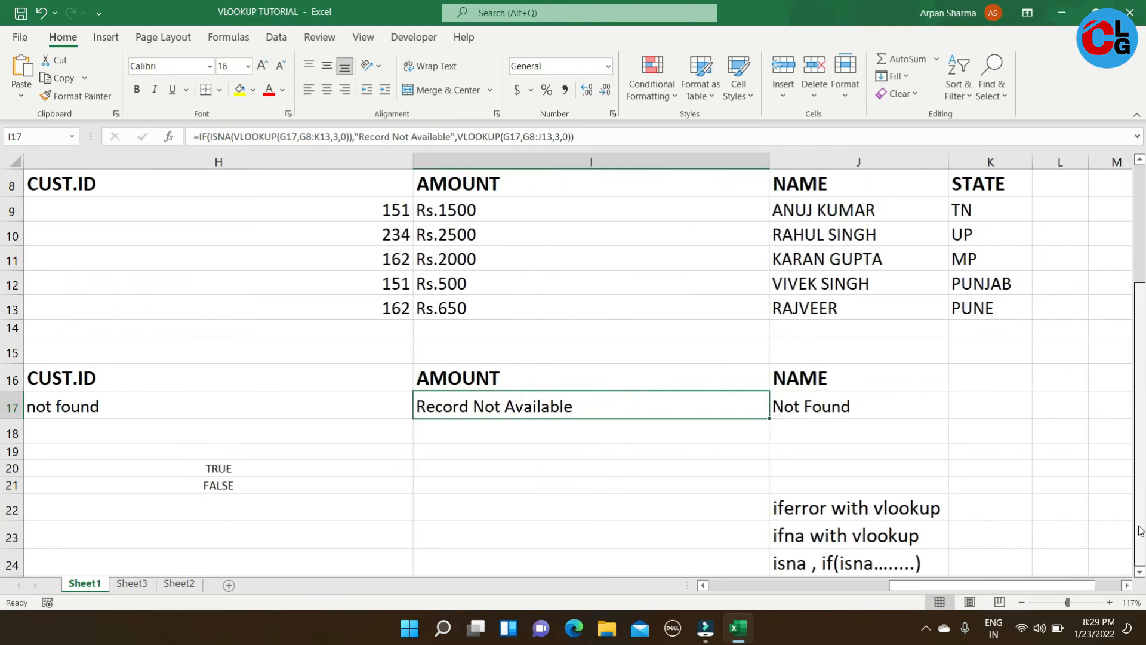
scroll(1108, 534, down, 1)
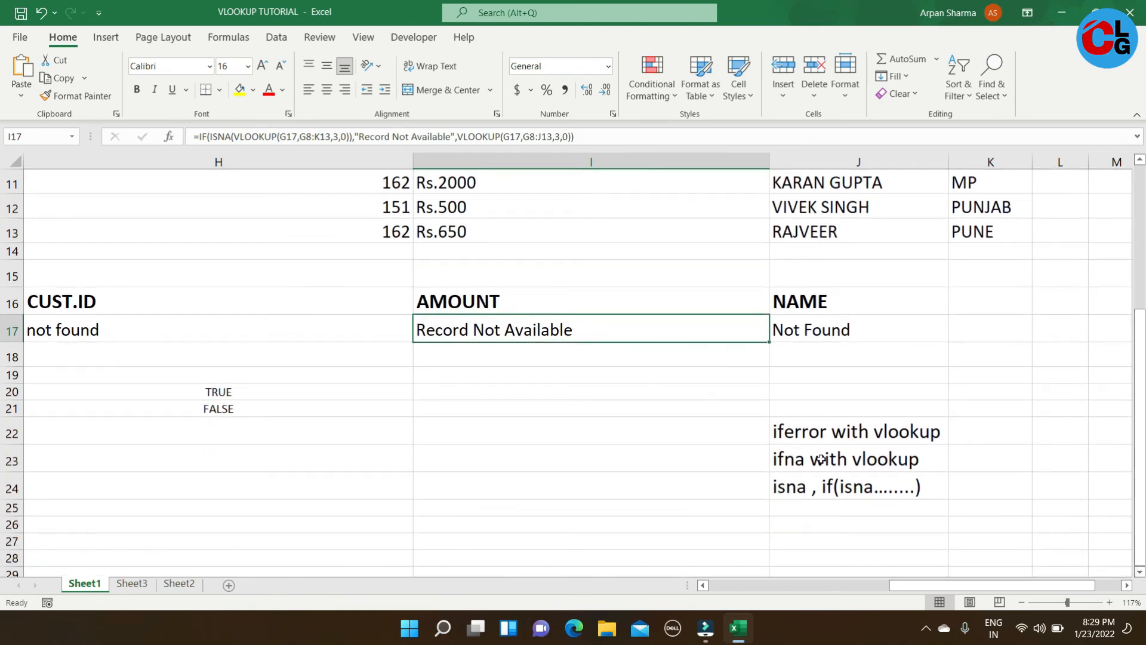
- Number the three function notes in J22:J24 by entering 1, 2 and 3 in cells I22:I24
click(703, 435)
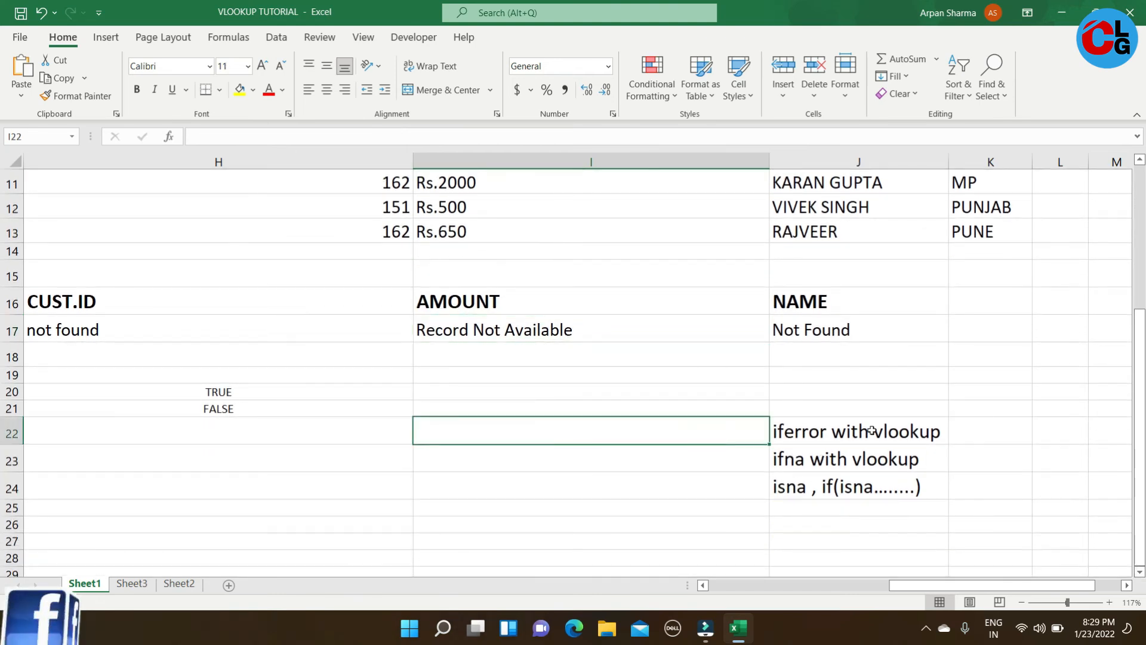
text(1)
key(Return)
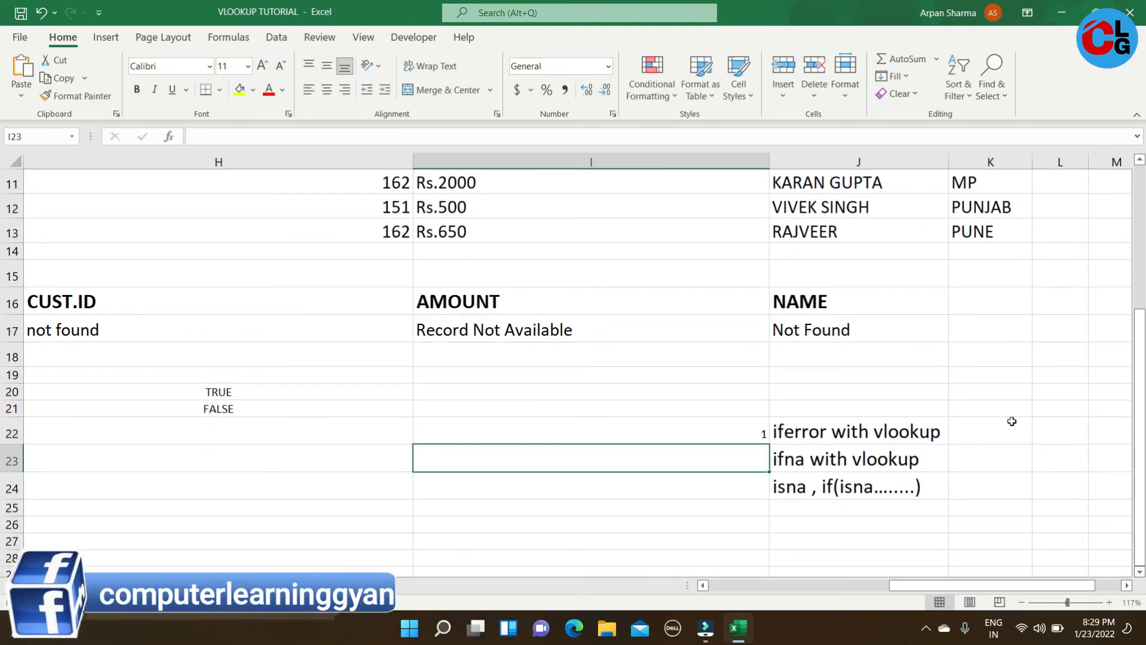
text(2.)
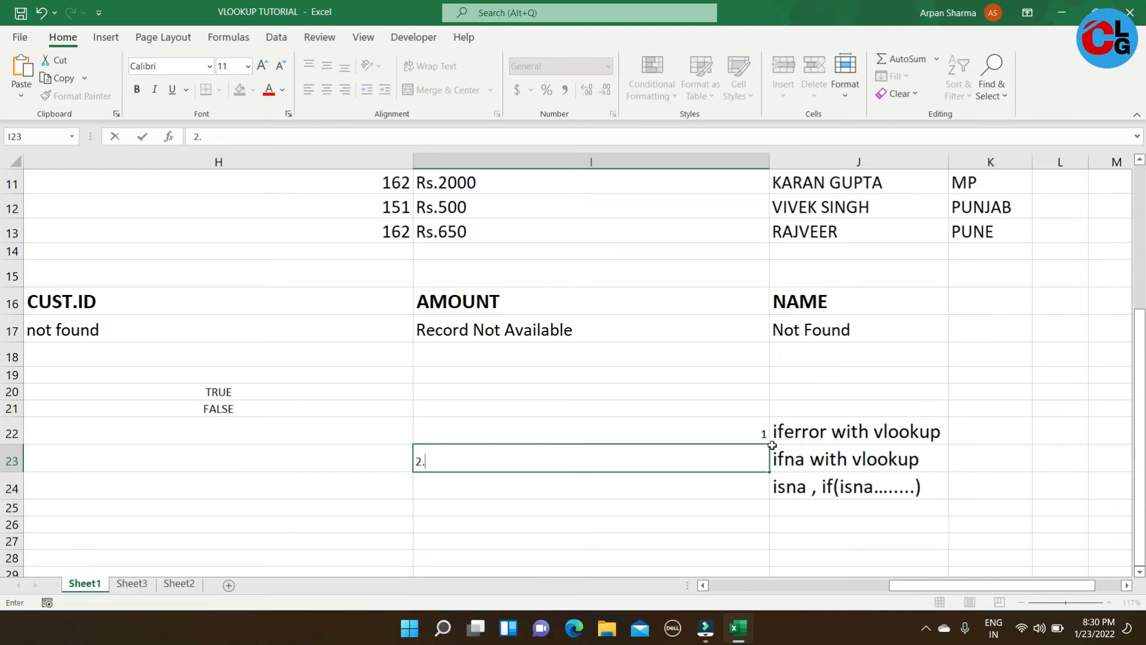
key(Return)
text(3.)
key(Return)
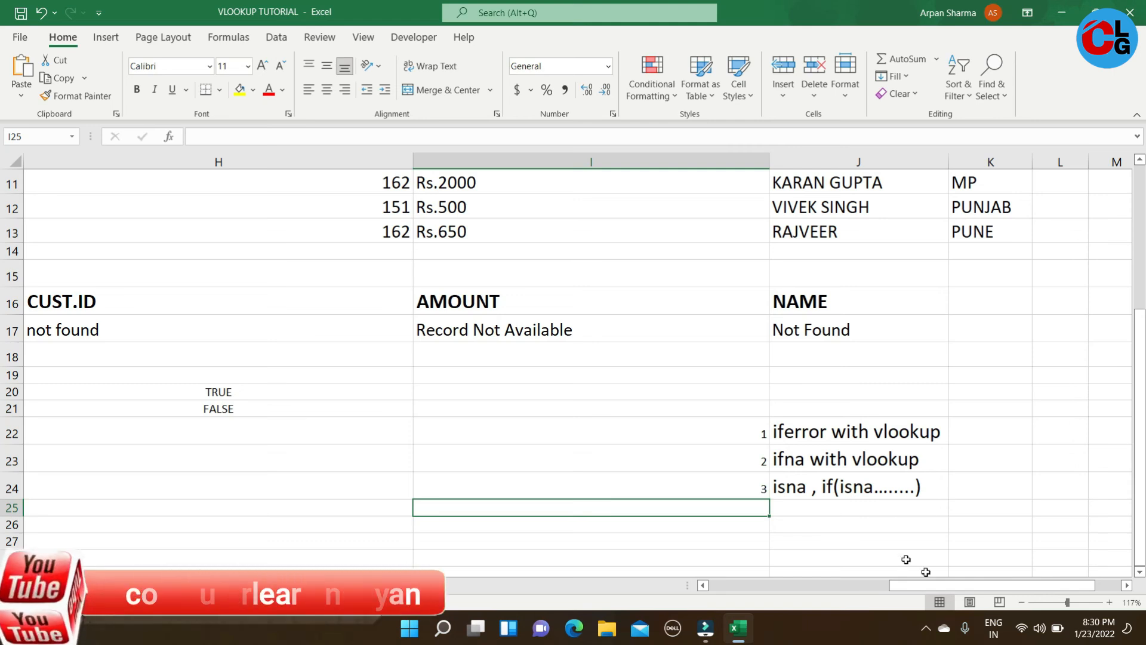
- Open the AMOUNT formula in I17 and examine the complete IF, ISNA and VLOOKUP expression
drag(939, 586, 861, 586)
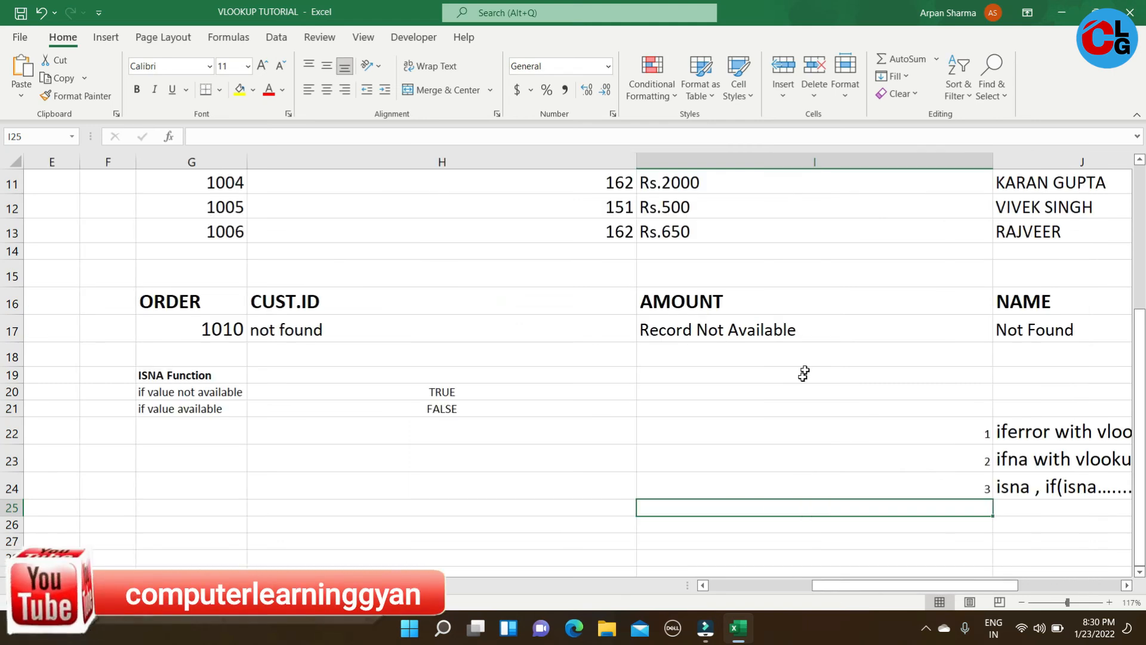
click(830, 331)
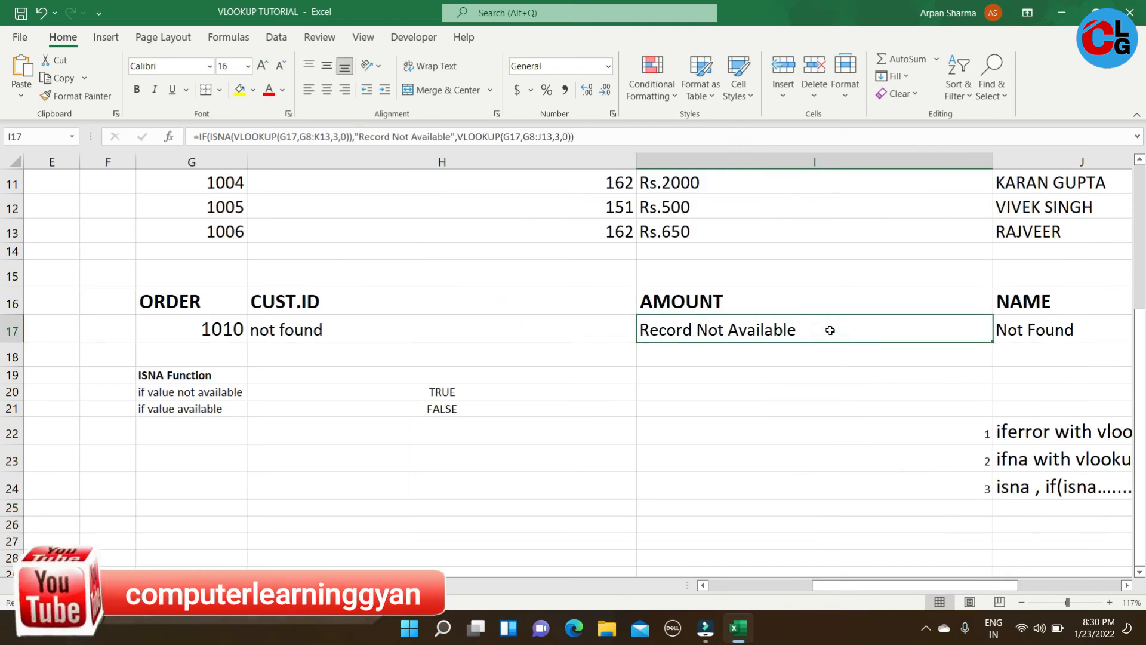
double_click(830, 331)
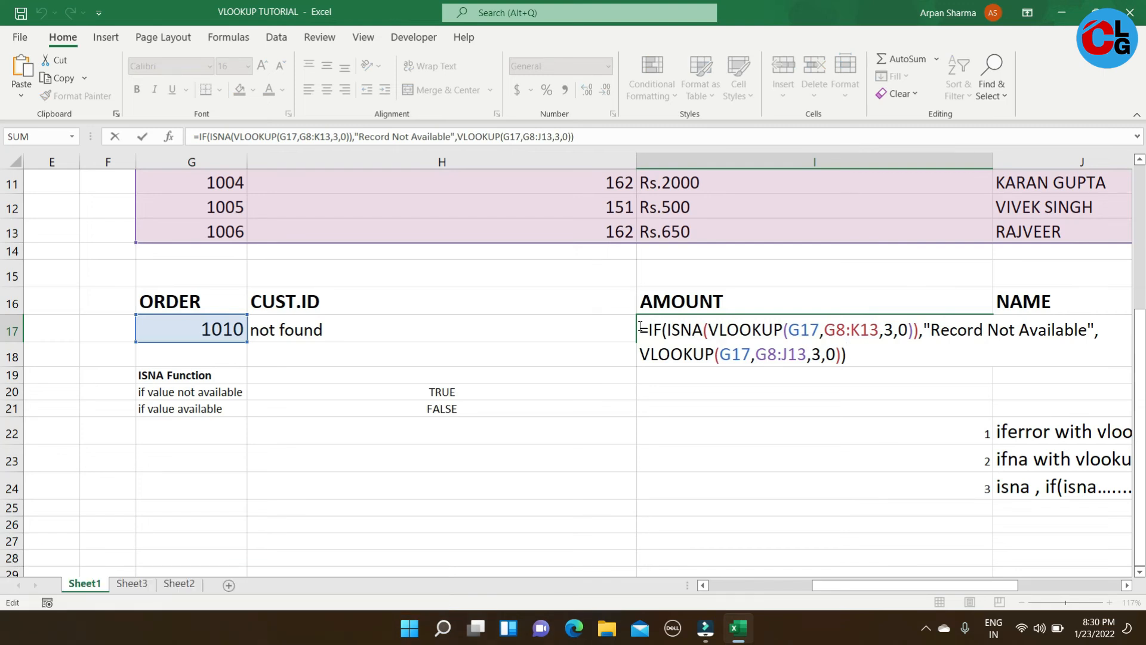
drag(640, 328, 866, 356)
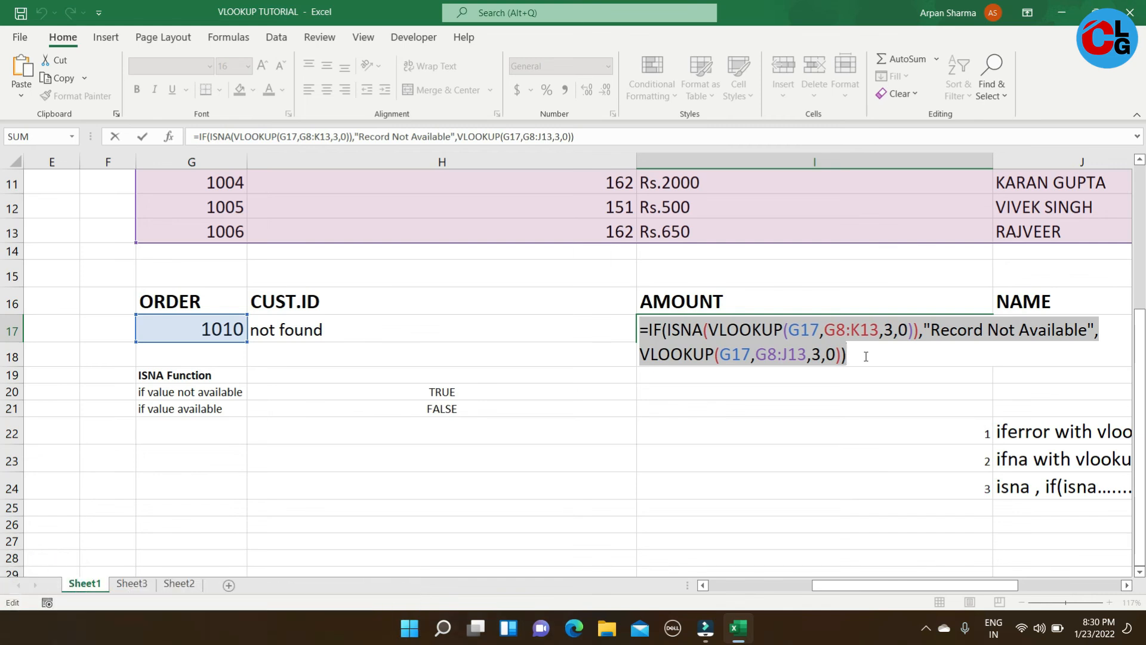
text(=)
click(827, 374)
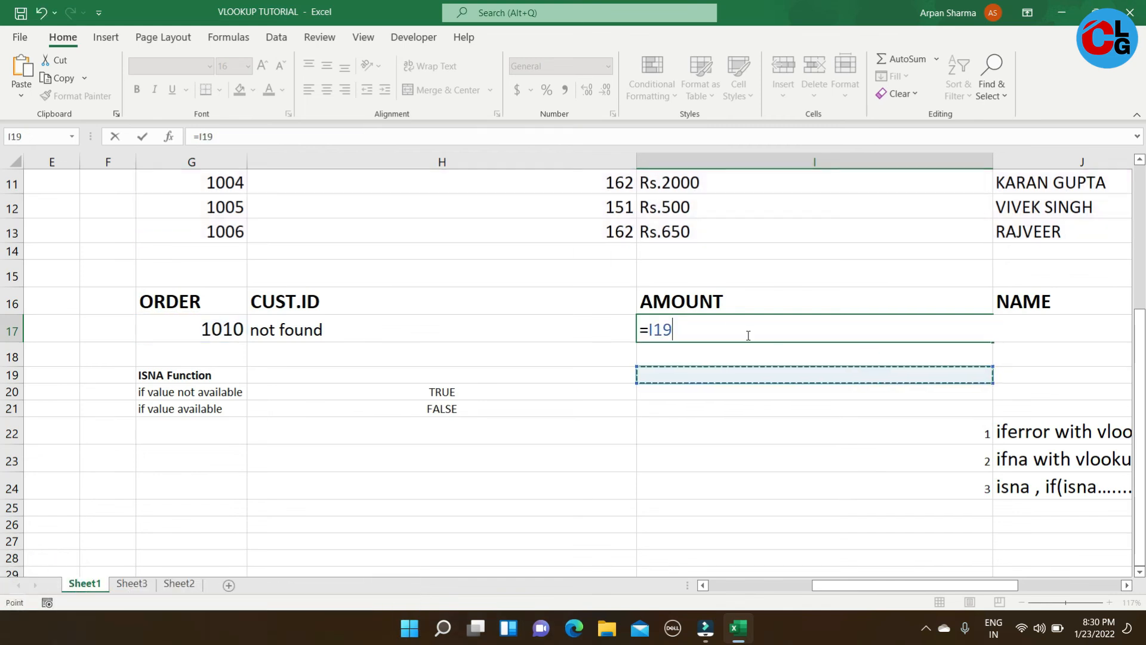
key(Escape)
- Reopen the AMOUNT formula in I17 and examine its length and the IF function at its start
key(F2)
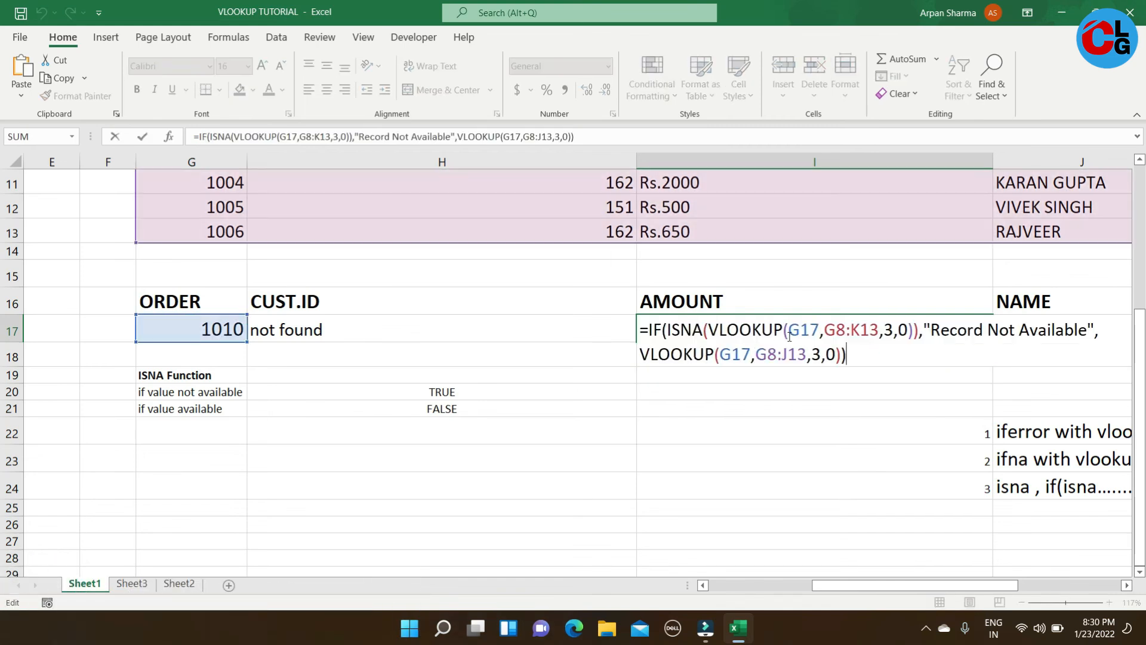
drag(847, 355, 632, 319)
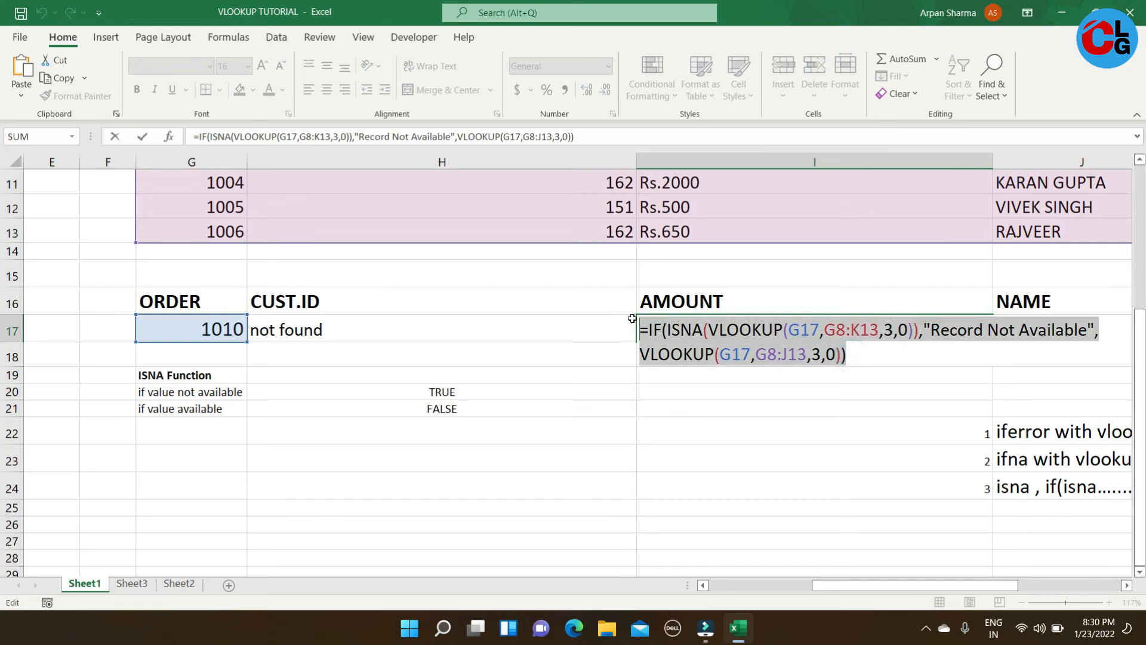
drag(712, 358, 653, 328)
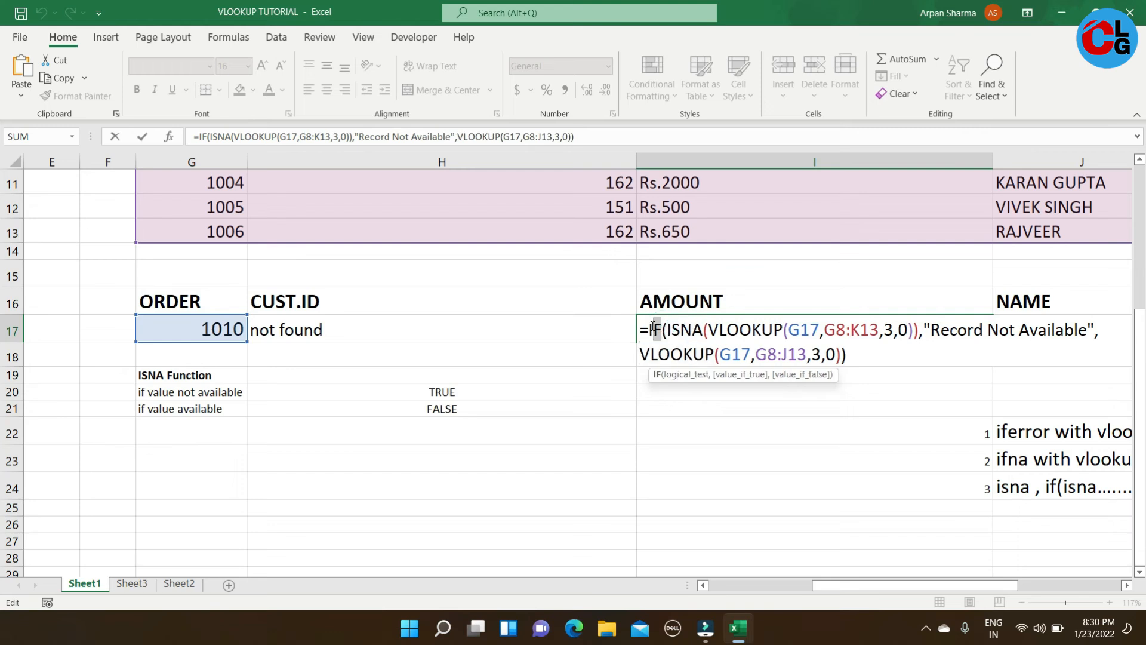
key(ctrl+Return)
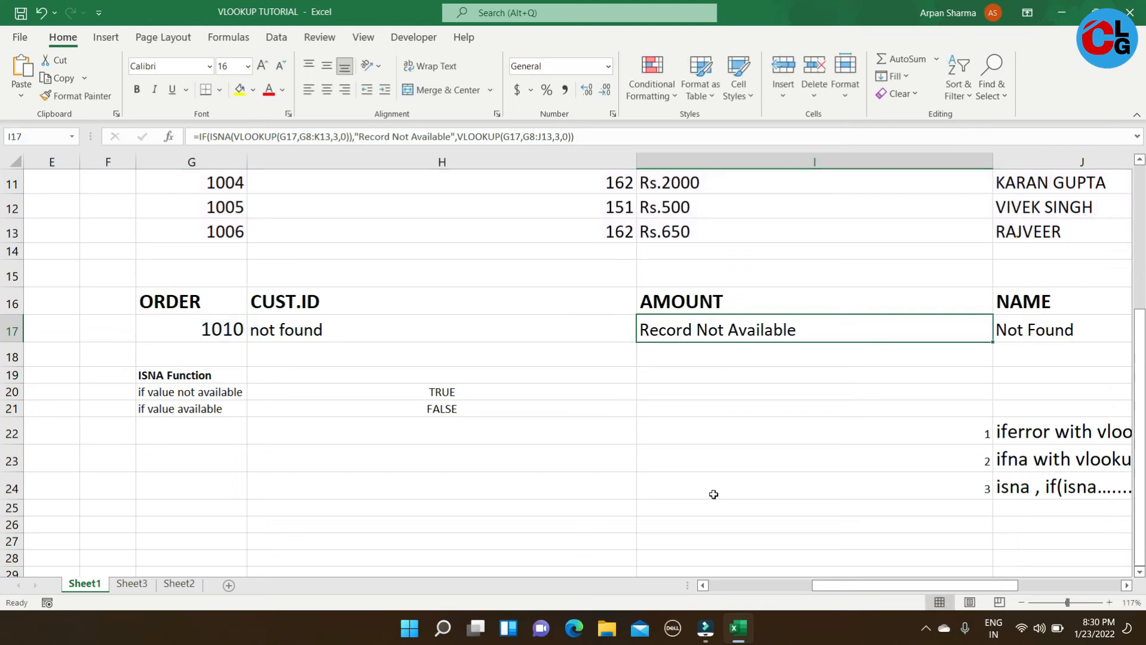
- Open the NAME formula in J17 and examine how IFERROR wraps the VLOOKUP with the "Not Found" message
click(1073, 329)
drag(893, 587, 933, 586)
key(F2)
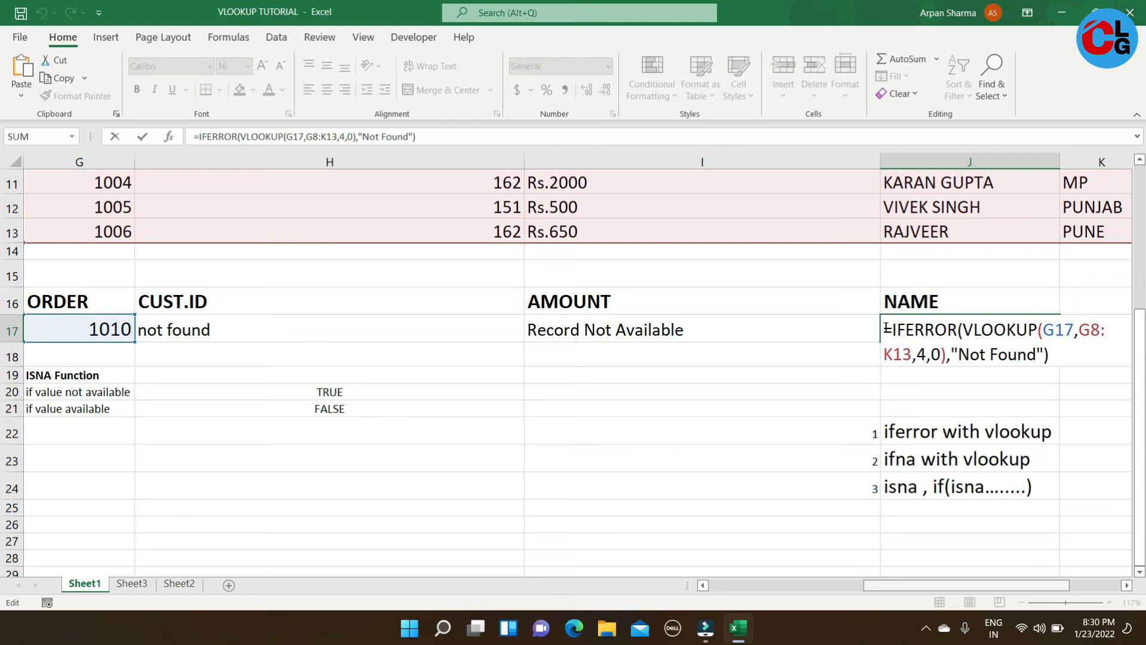
drag(882, 329, 1062, 352)
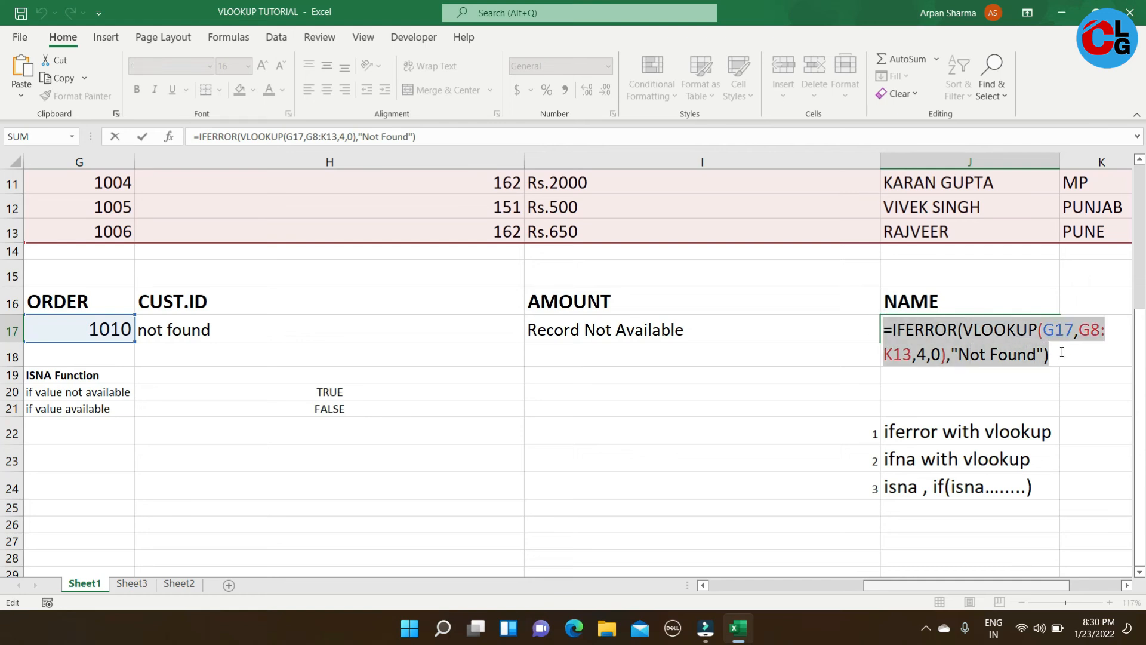
click(1039, 329)
drag(1038, 329, 898, 329)
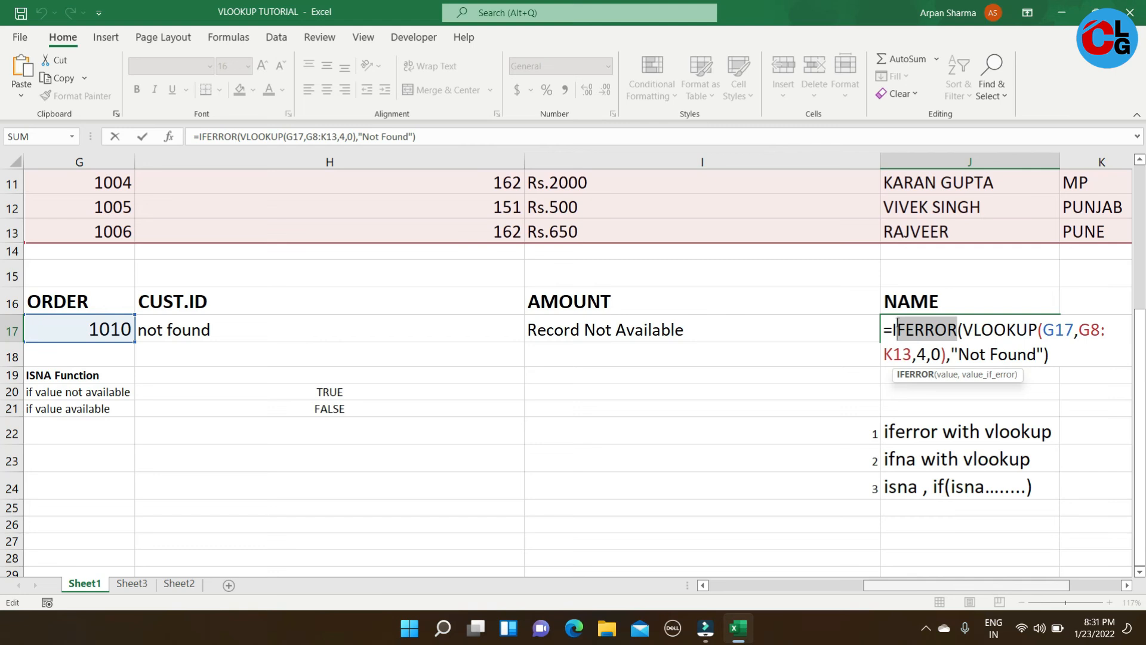
key(ctrl+Return)
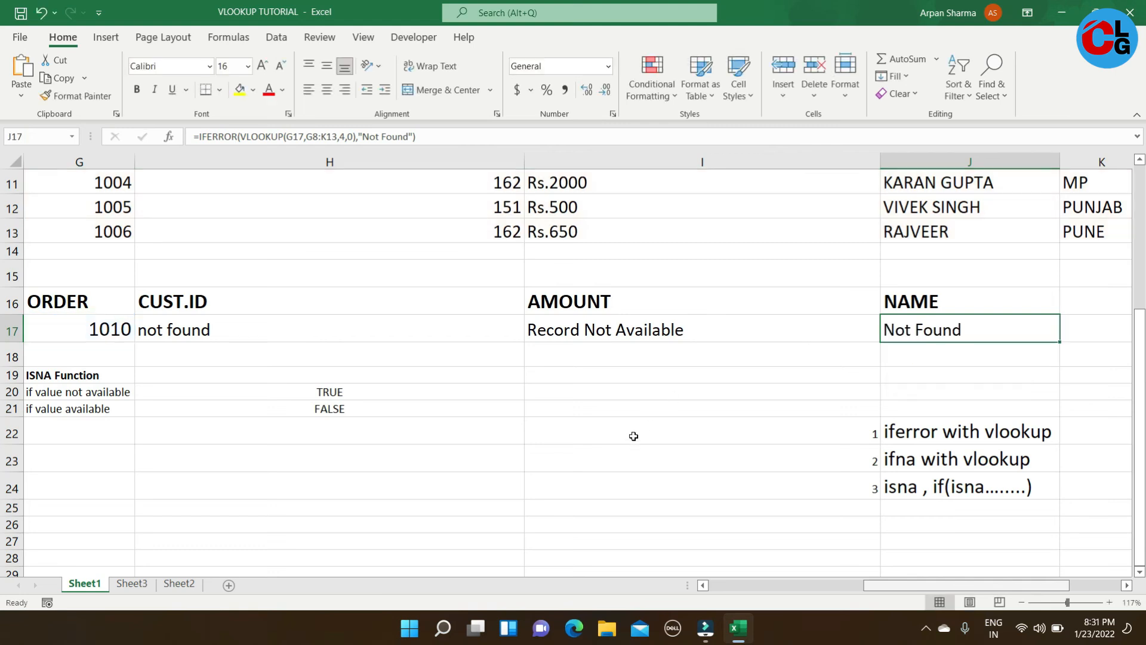
- Zoom the sheet to 100% to view the order table, lookup row and function notes together
click(595, 403)
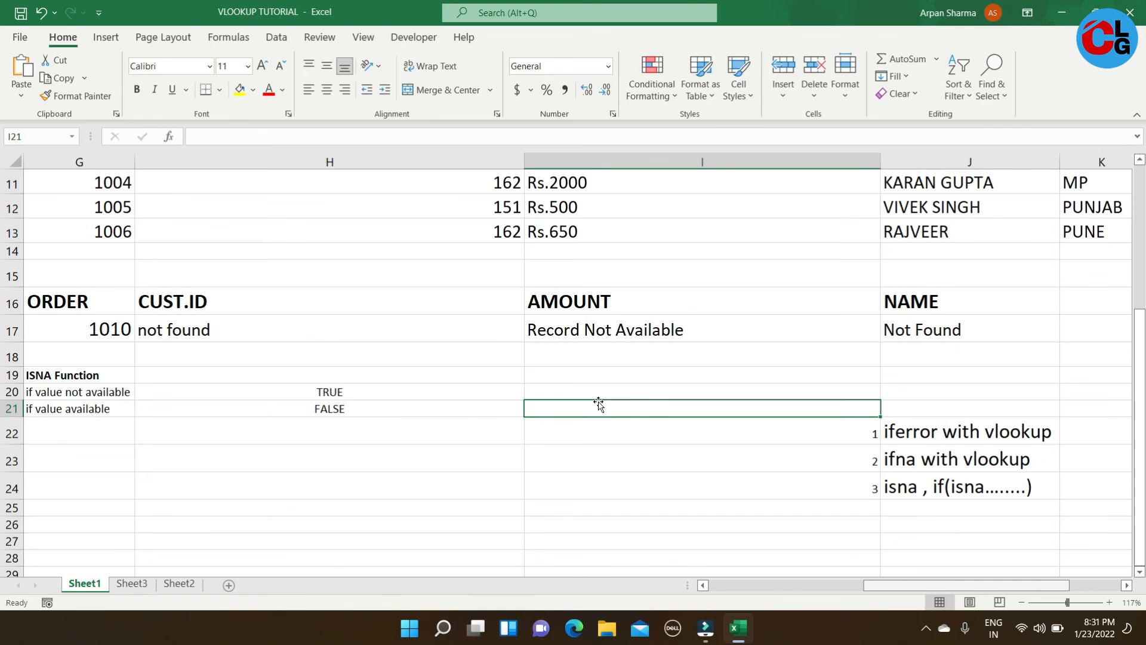
drag(1069, 601, 1062, 605)
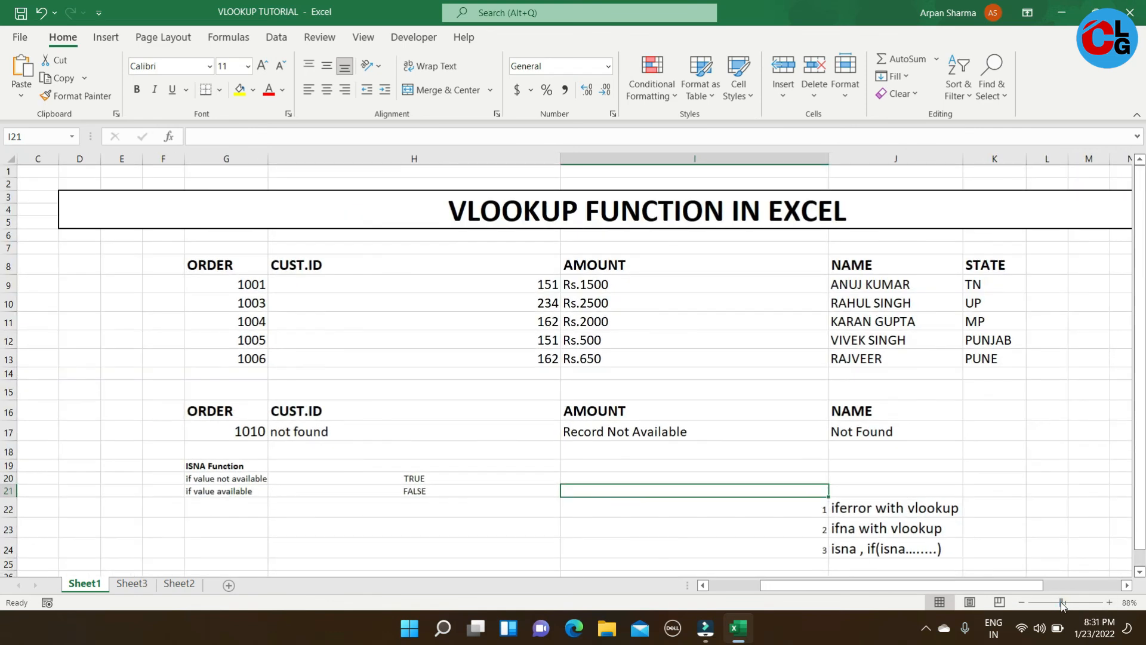
drag(1063, 605, 1066, 603)
scroll(1143, 447, down, 1)
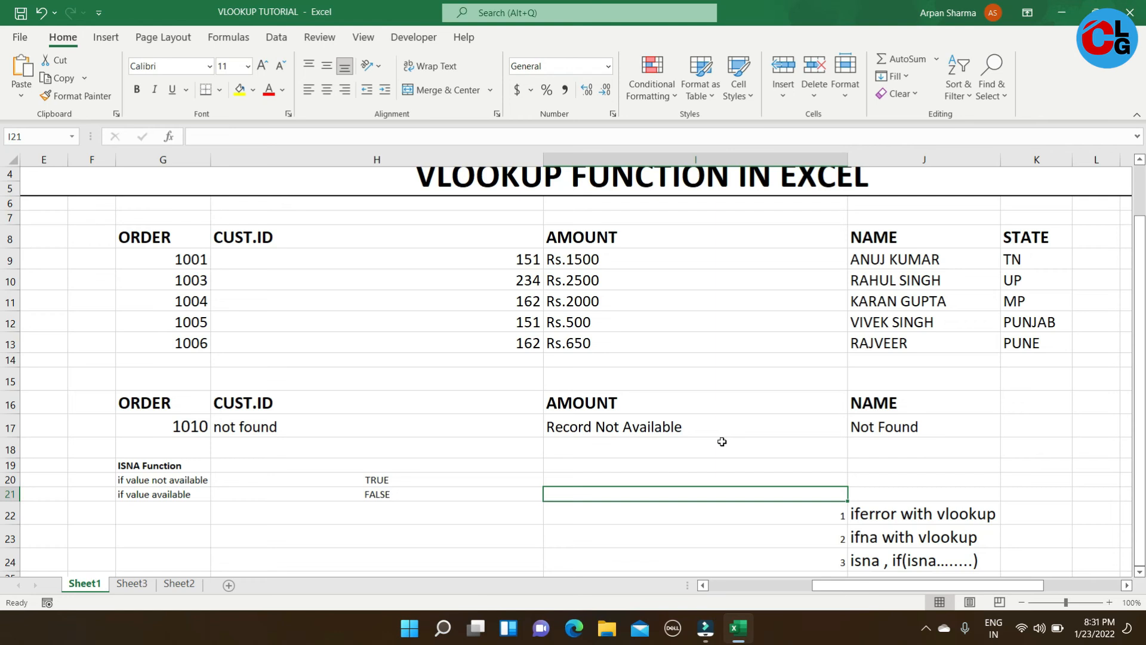
mouse_move(1141, 438)
mouse_down()
mouse_move(1141, 425)
mouse_move(1, 414)
mouse_move(1143, 420)
mouse_up()
click(679, 488)
click(662, 468)
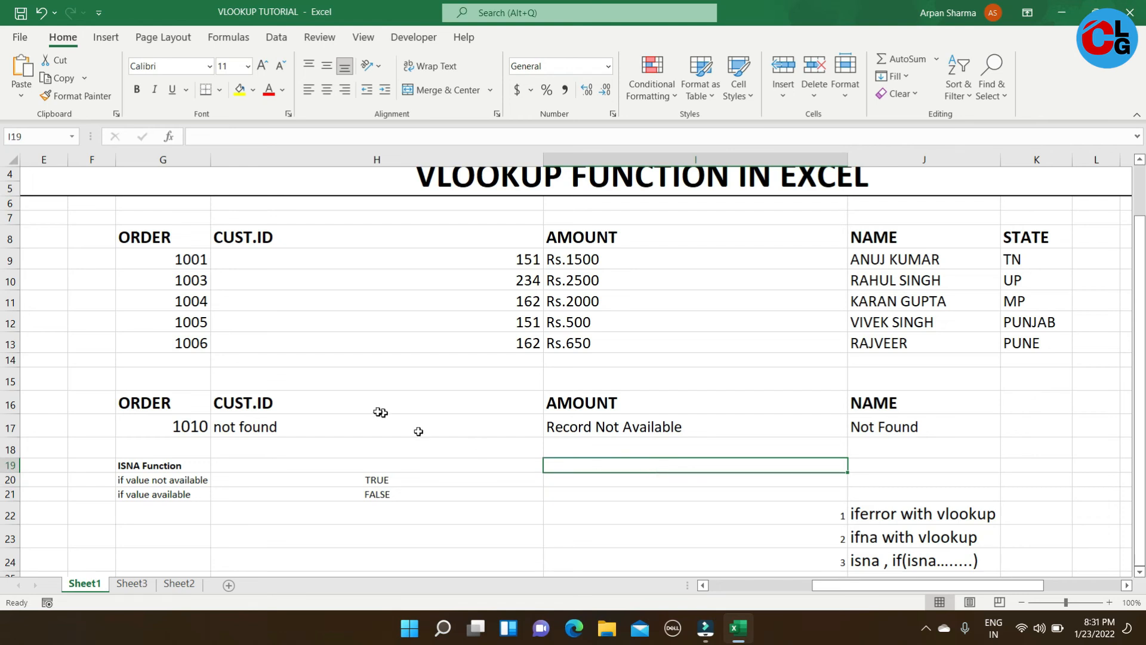
- Begin a VLOOKUP formula in the CUST.ID cell H17 with G17 as the lookup value
click(341, 418)
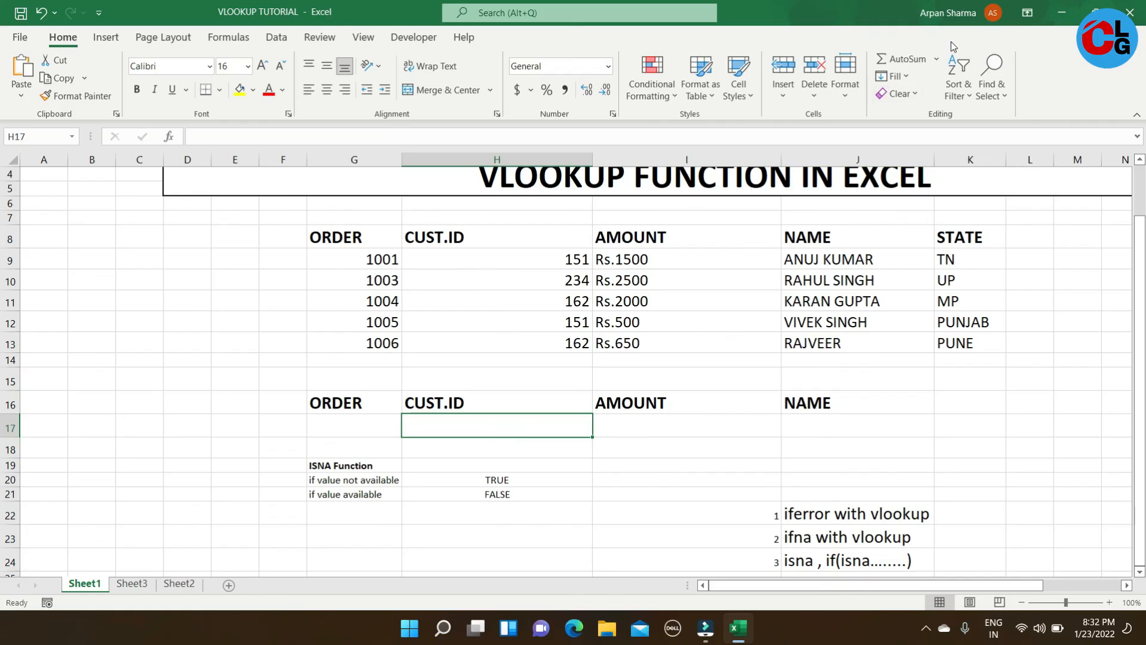
text(=vlook)
key(Tab)
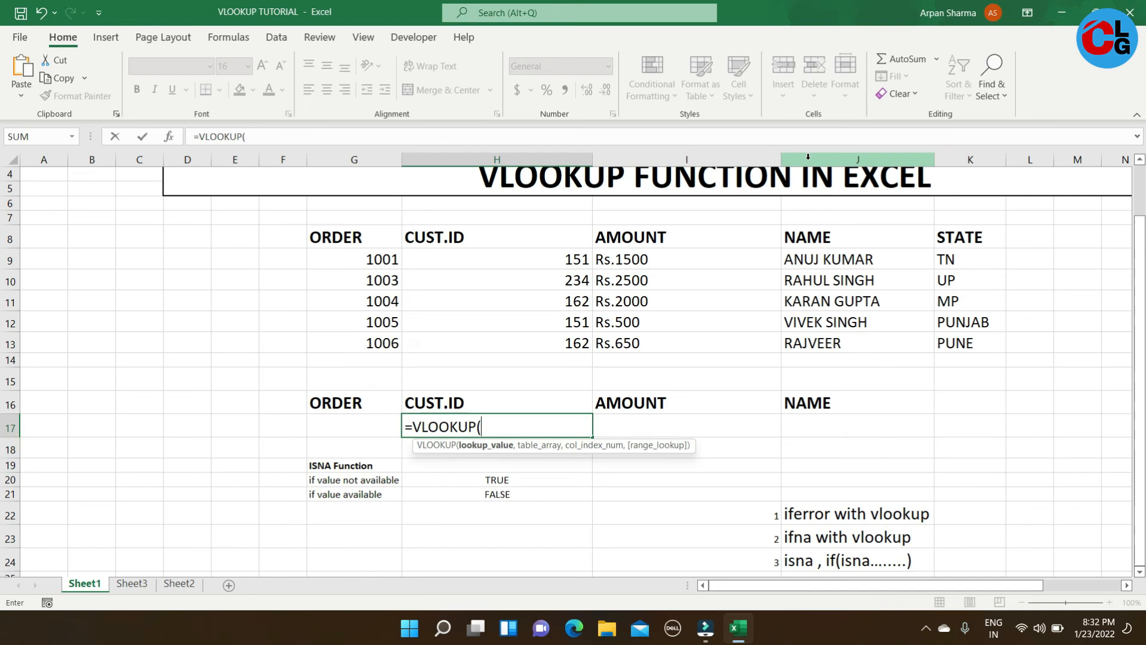
key(Left)
text(,)
- Set the order table G8:K13 as the table array of the VLOOKUP in H17
key(Up)
key(Up)
key(Left)
key(Up)
key(Up)
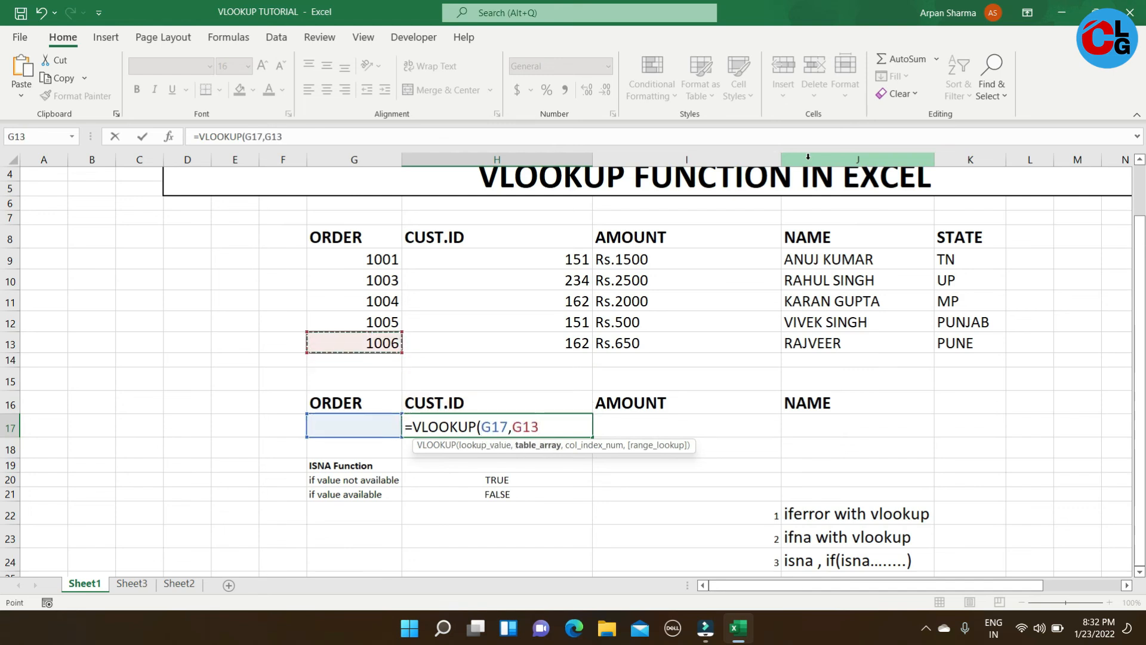
key(shift+Up)
key(shift+Up)
key(shift+Up)
key(shift+Up)
key(shift+Up)
key(shift+Right)
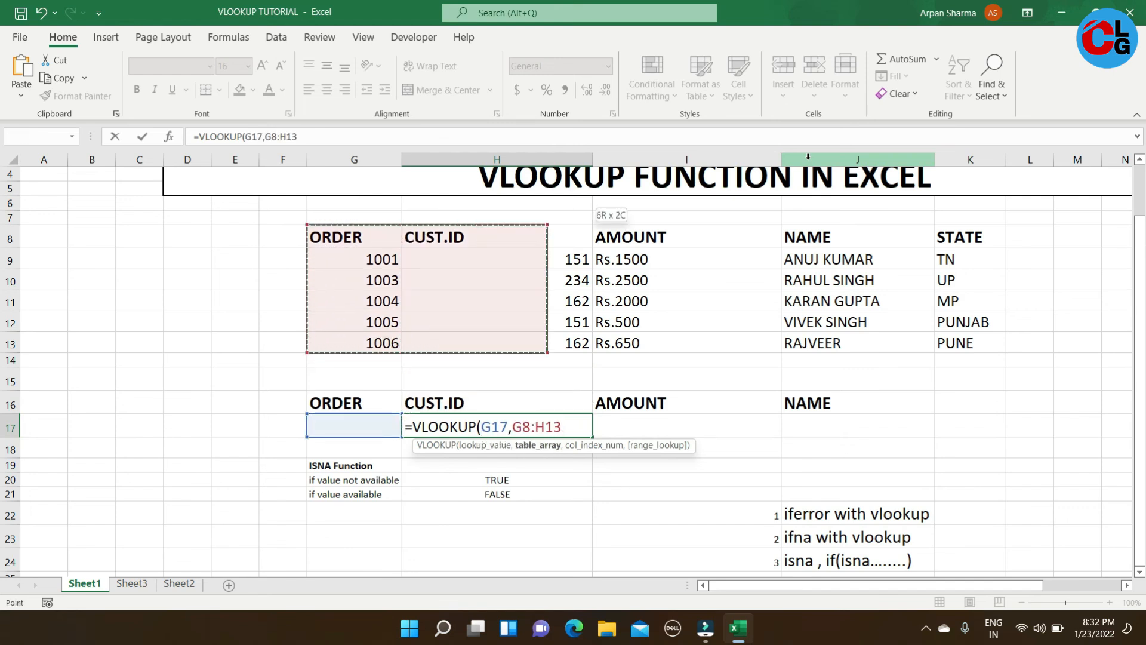
key(shift+Right)
key(shift+Right)
key(shift+Right)
text(,)
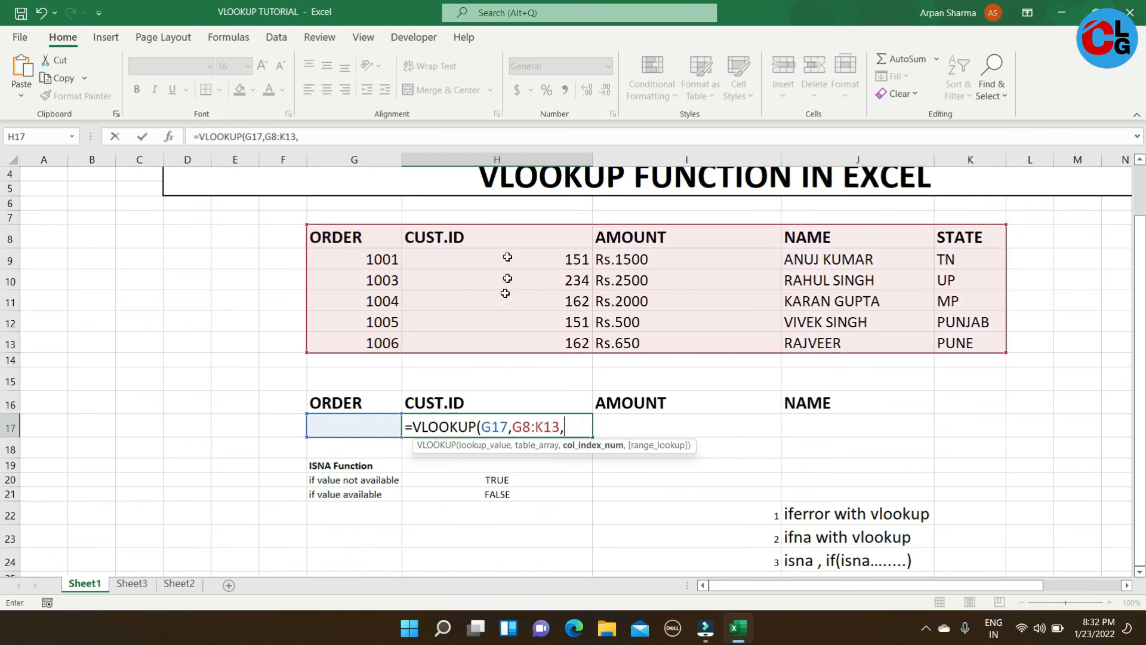
- Complete the VLOOKUP in H17 with column index 2 and TRUE for an approximate match
text(2,)
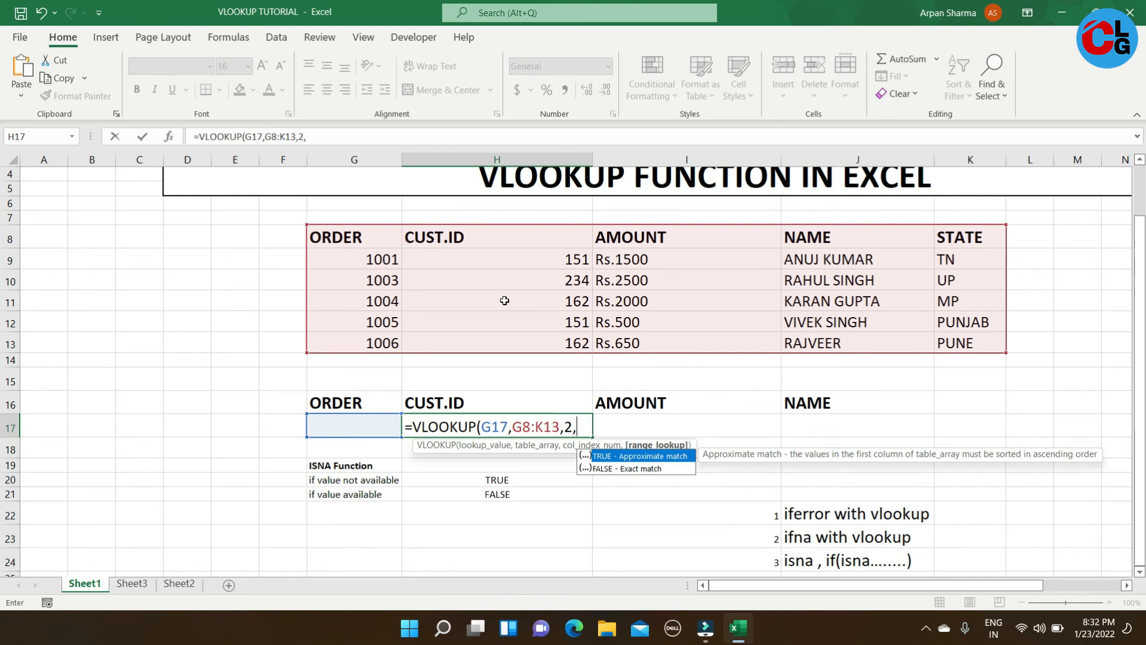
text(1)
key(BackSpace)
text(true))
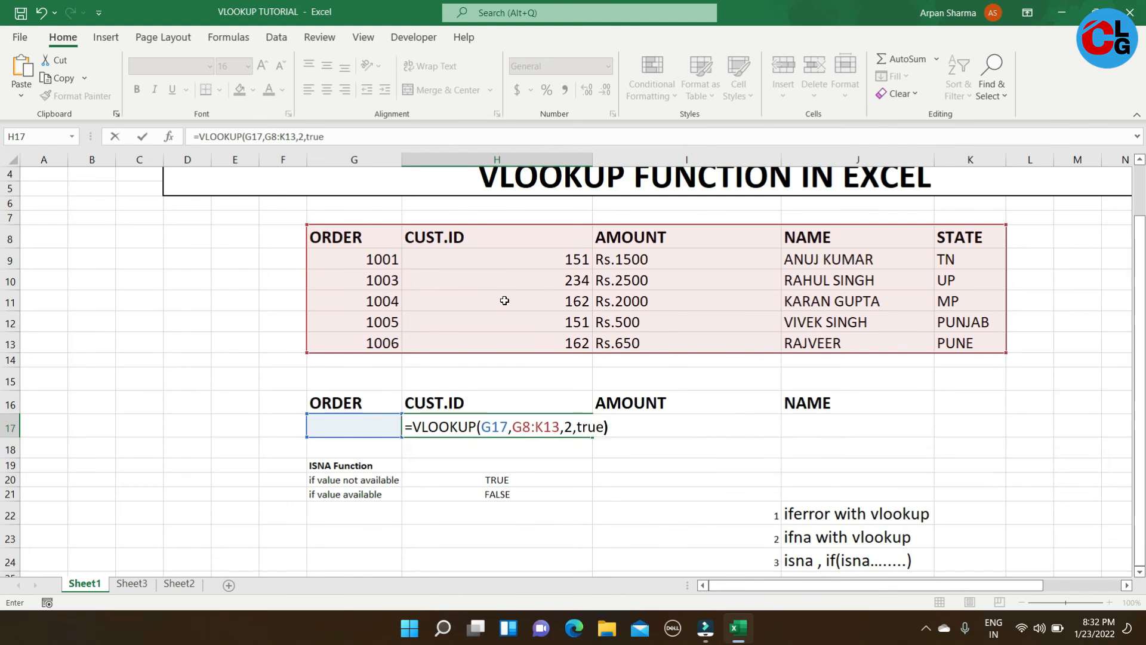
key(Return)
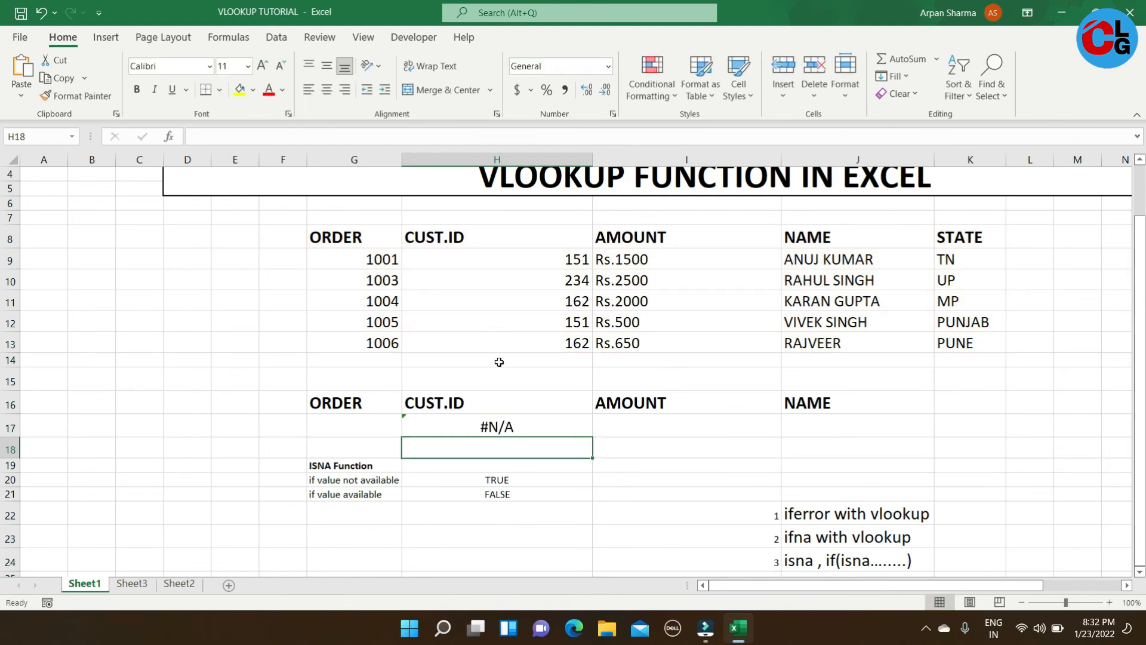
- Begin a VLOOKUP formula in the AMOUNT cell I17 with lookup value G17 and table array G8:K13
click(691, 438)
click(677, 425)
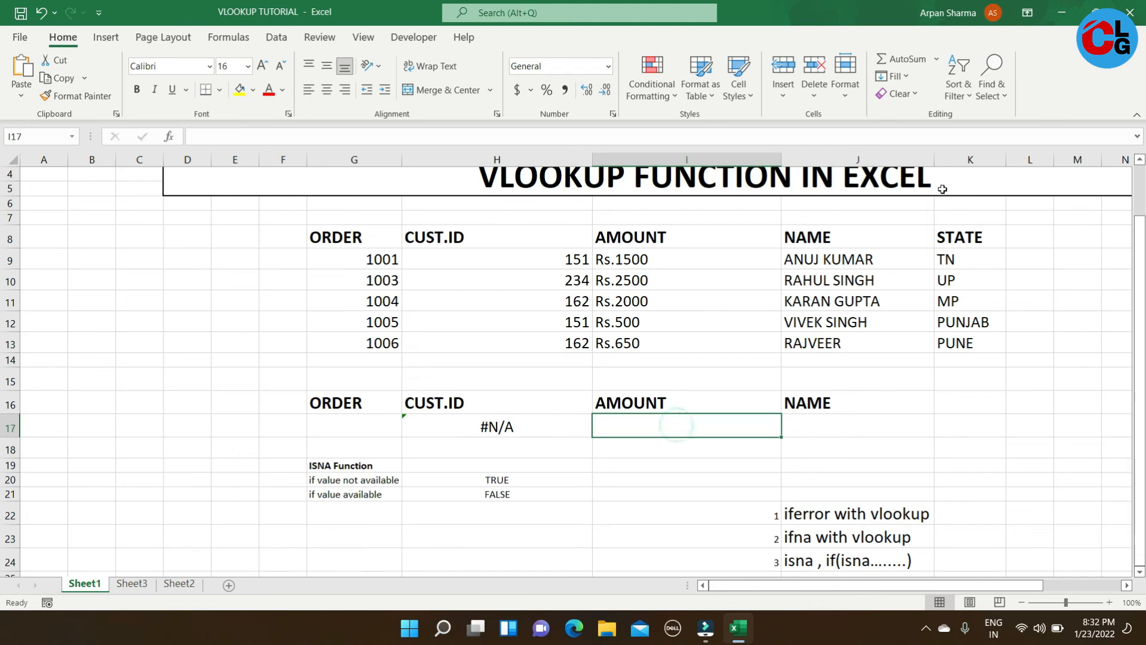
text(=vl)
key(Tab)
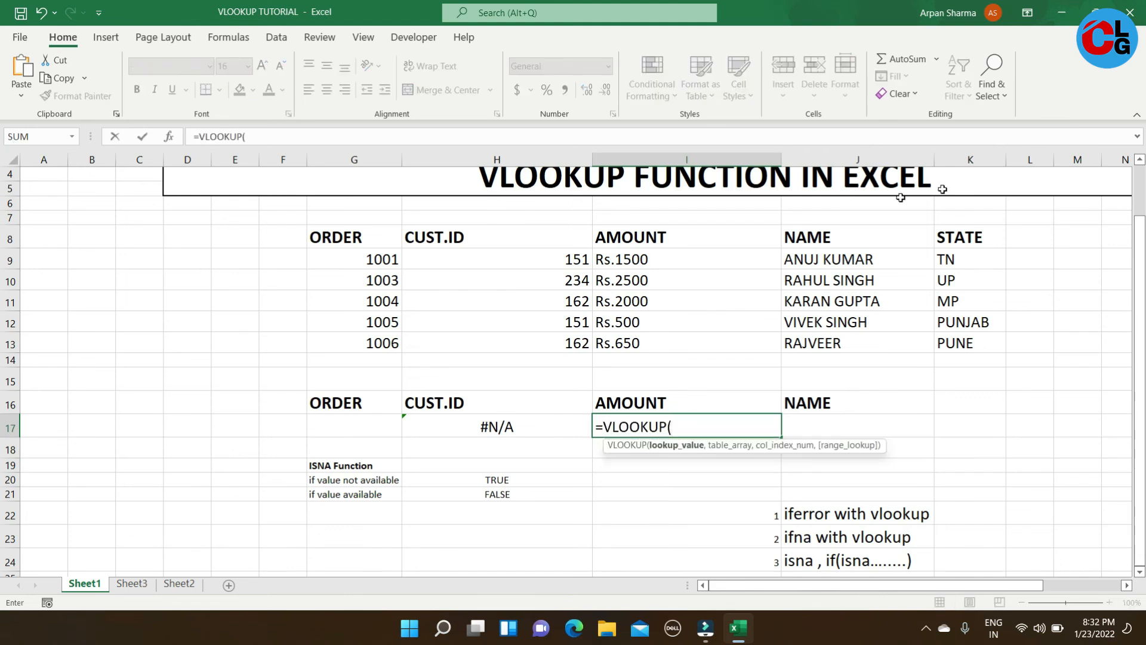
click(344, 425)
text(,)
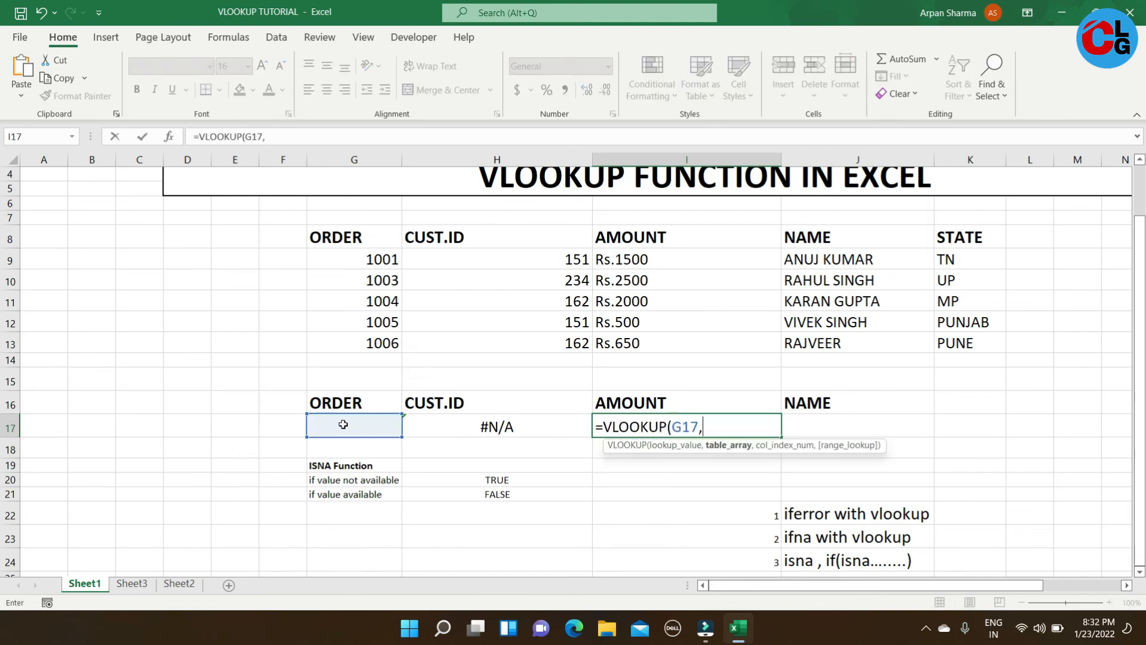
drag(335, 237, 957, 342)
text(,)
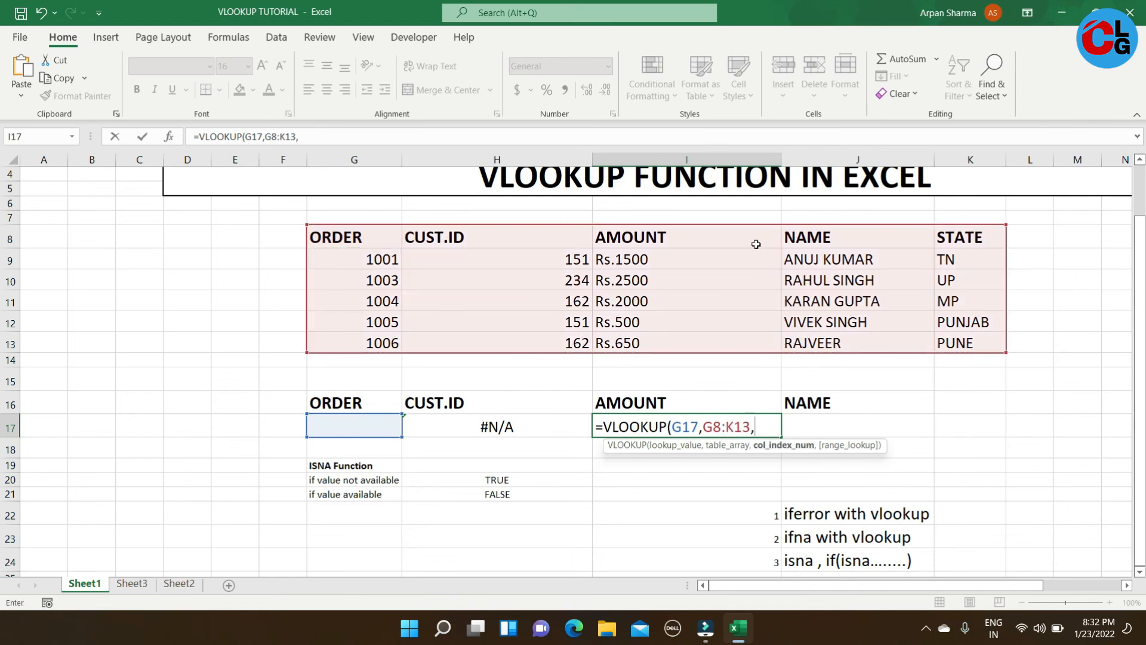
- Complete the VLOOKUP in I17 with column index 3 and range lookup 1 for an approximate match
text(3)
text(,0)
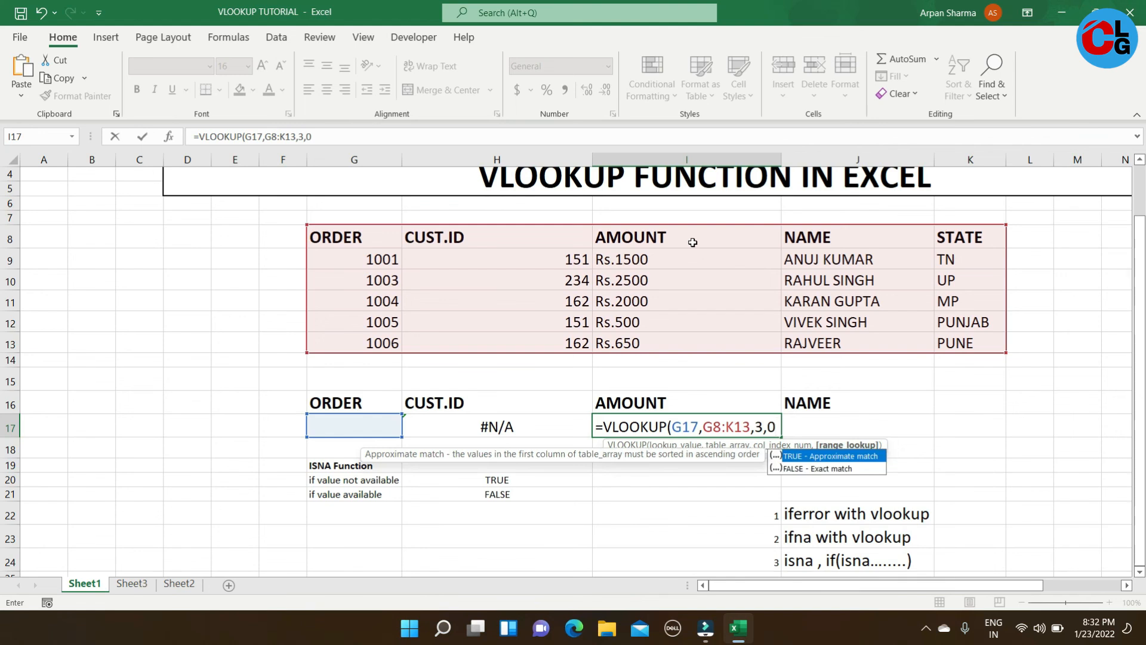
key(BackSpace)
text(1))
key(Return)
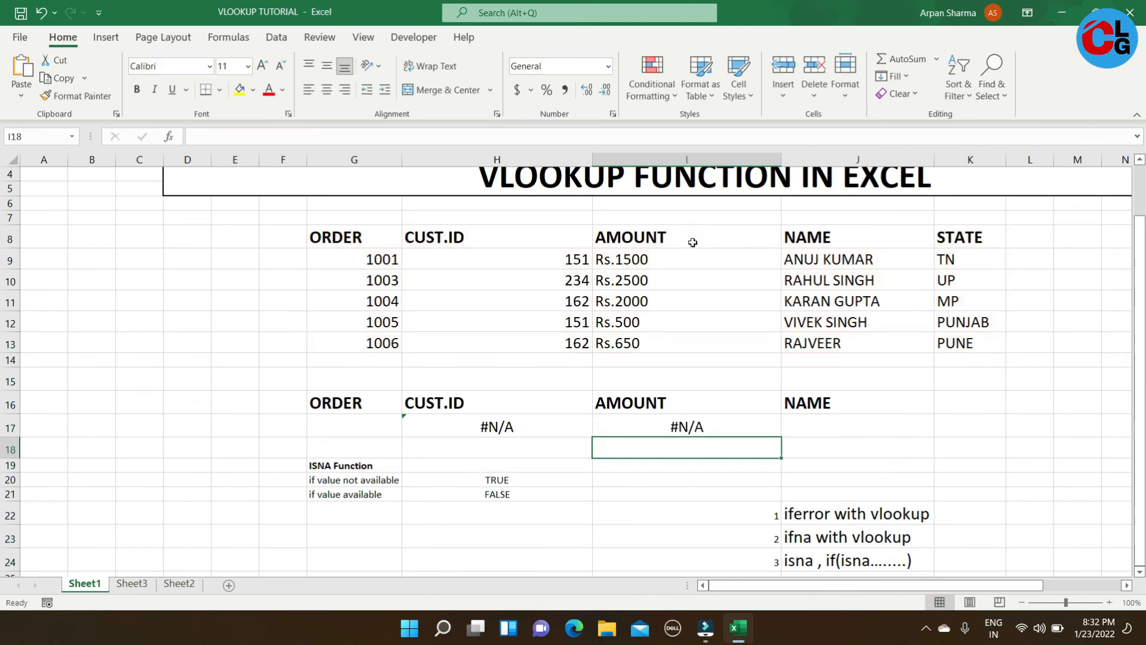
- Begin a VLOOKUP formula in the NAME cell J17 with lookup value G17 and table array G8:K13
click(842, 429)
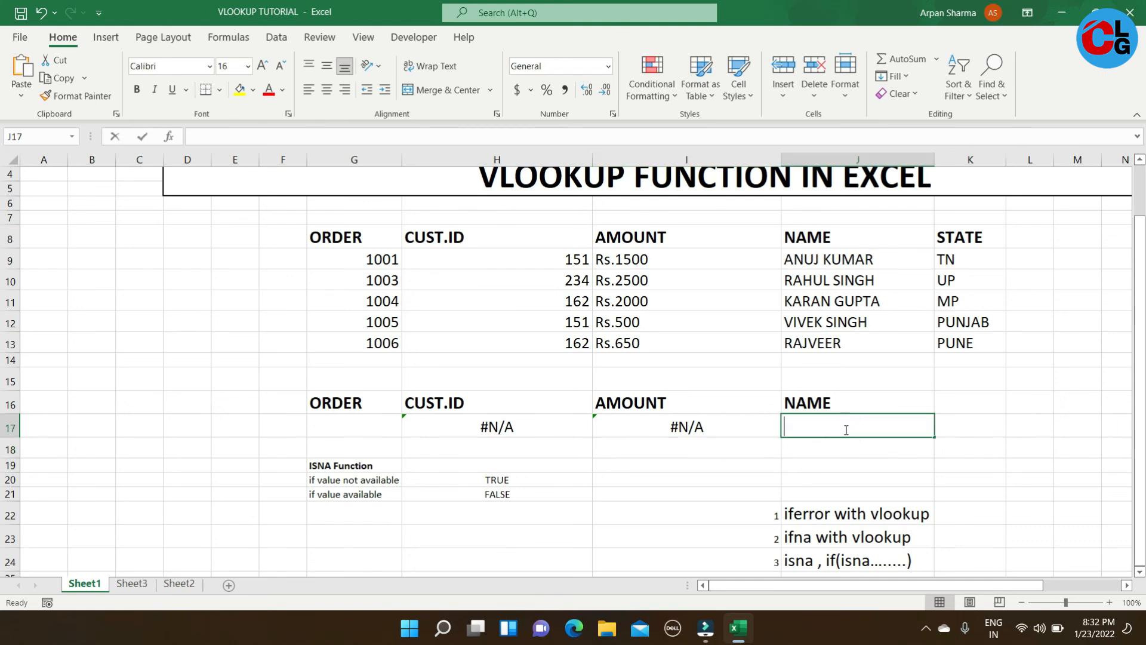
text(=vloo)
key(Tab)
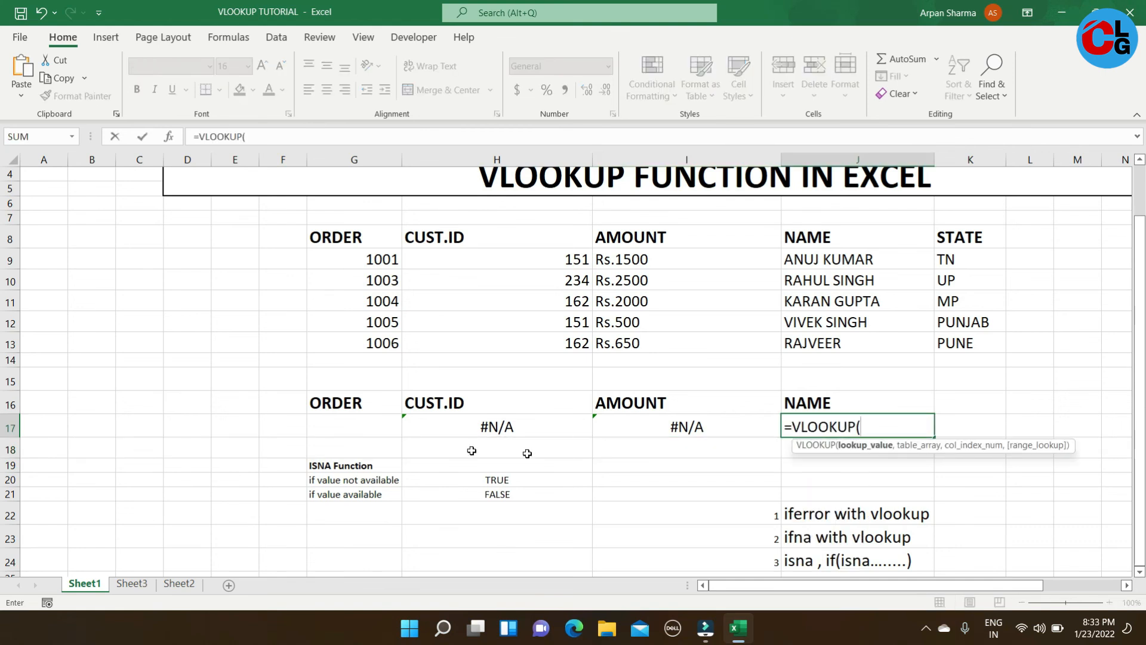
click(365, 424)
text(,)
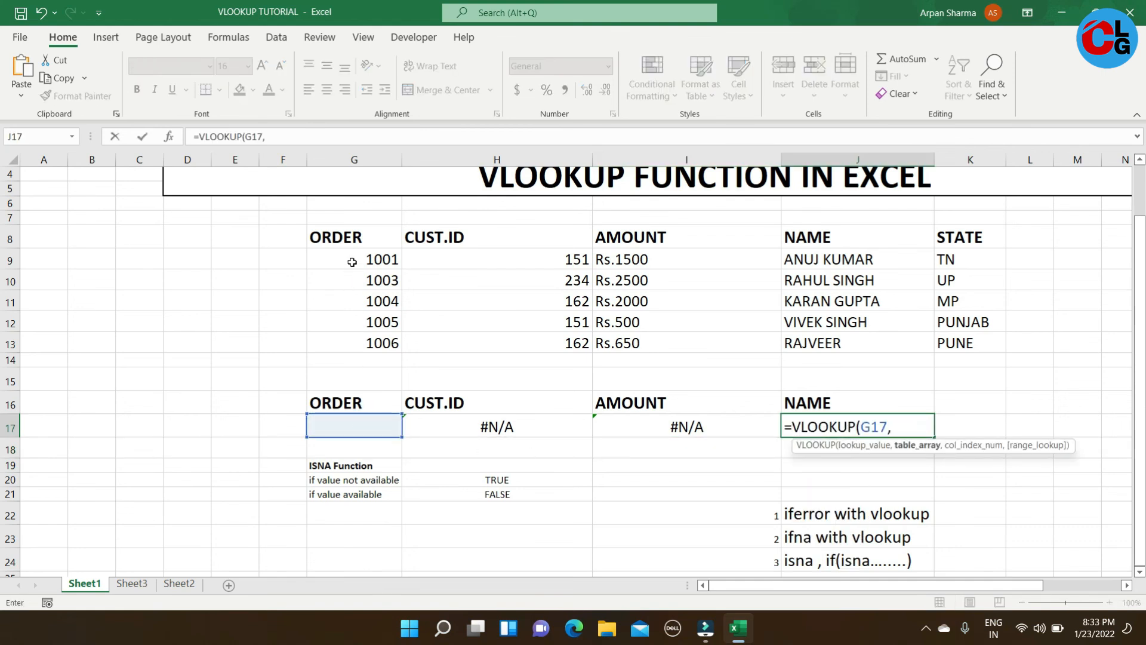
drag(357, 241, 970, 337)
text(,)
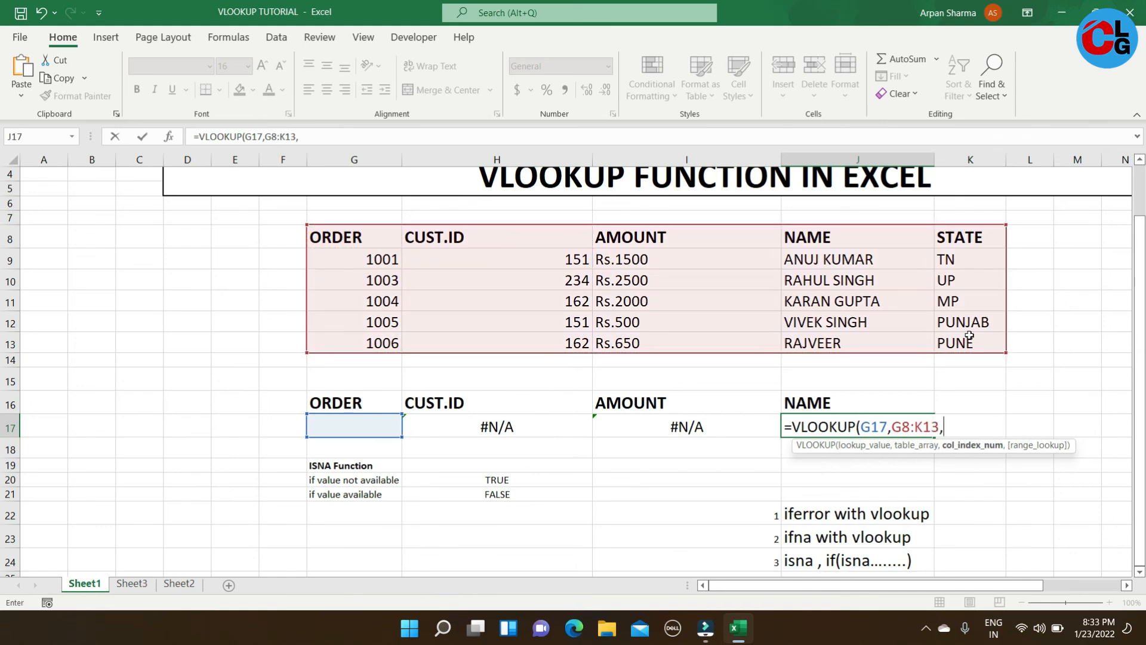
- Complete the VLOOKUP in J17 with column index 4 and range lookup 1 for an approximate match
text(4, )
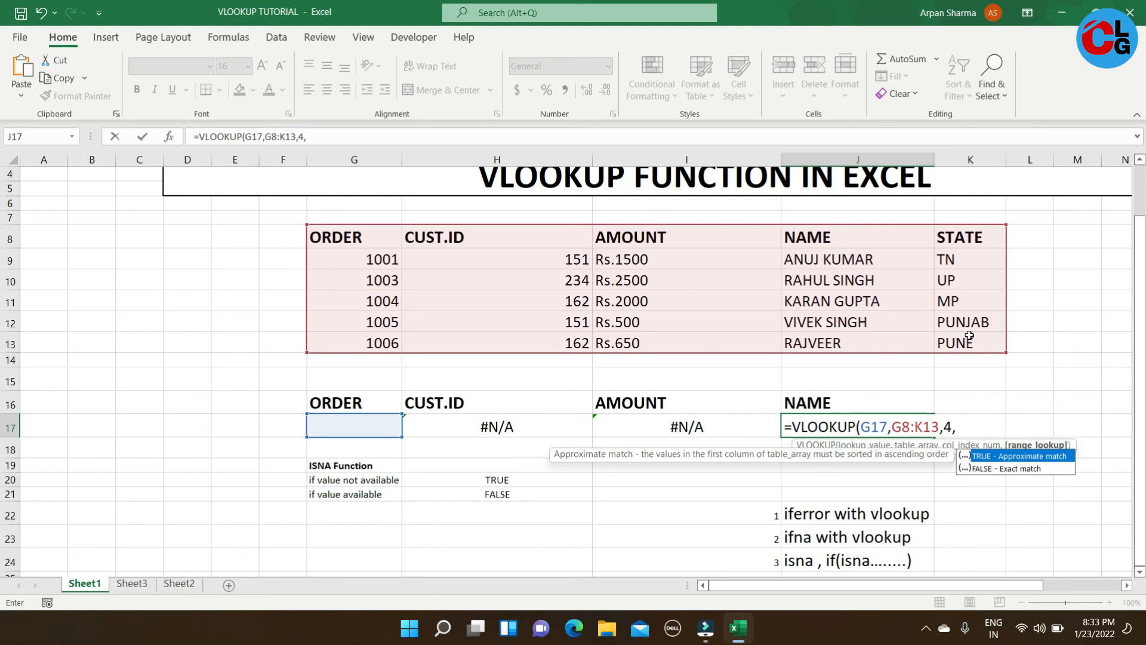
text(1))
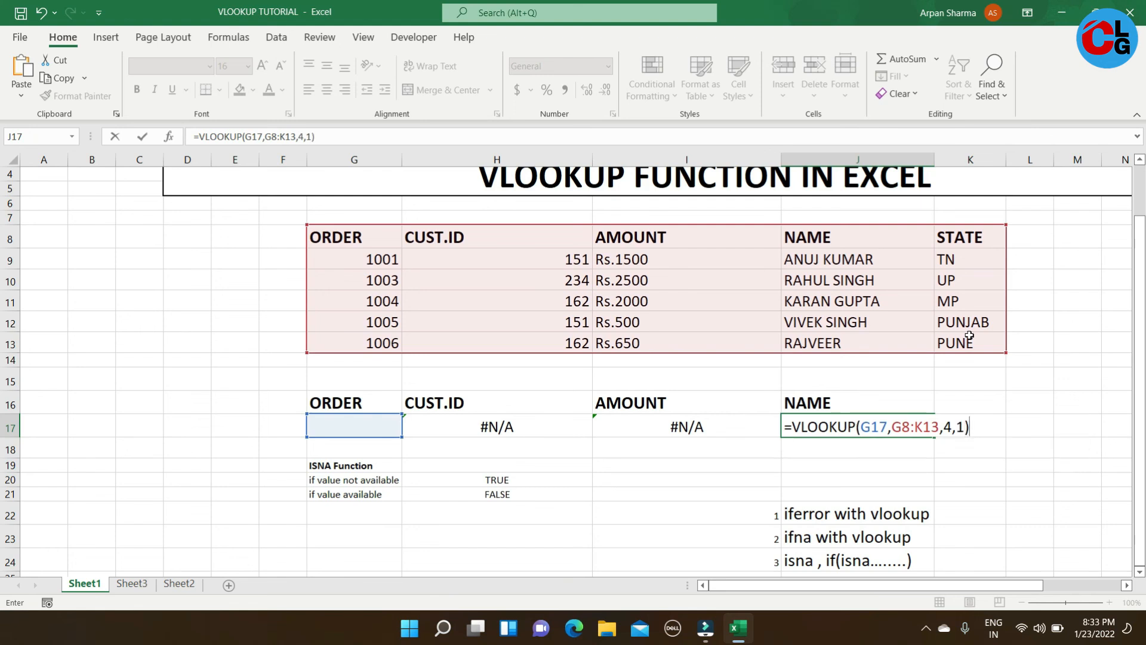
key(BackSpace)
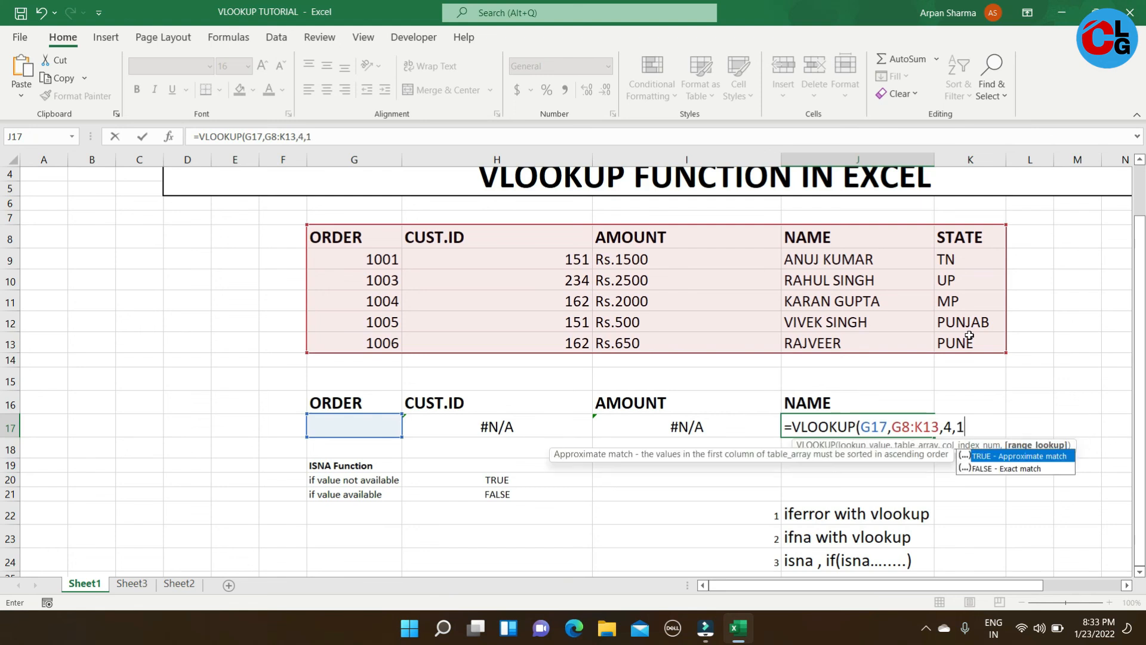
text())
key(Return)
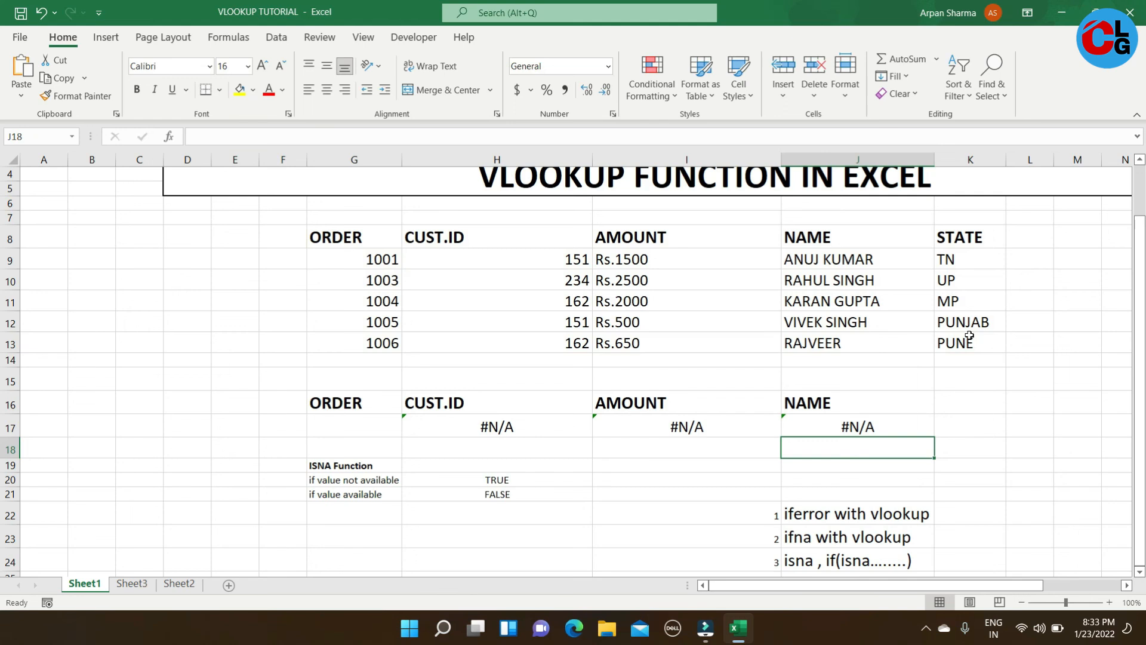
- Test the lookup row by entering the table's first order number in G17, followed by the missing number between the first two orders
click(358, 428)
text(1001)
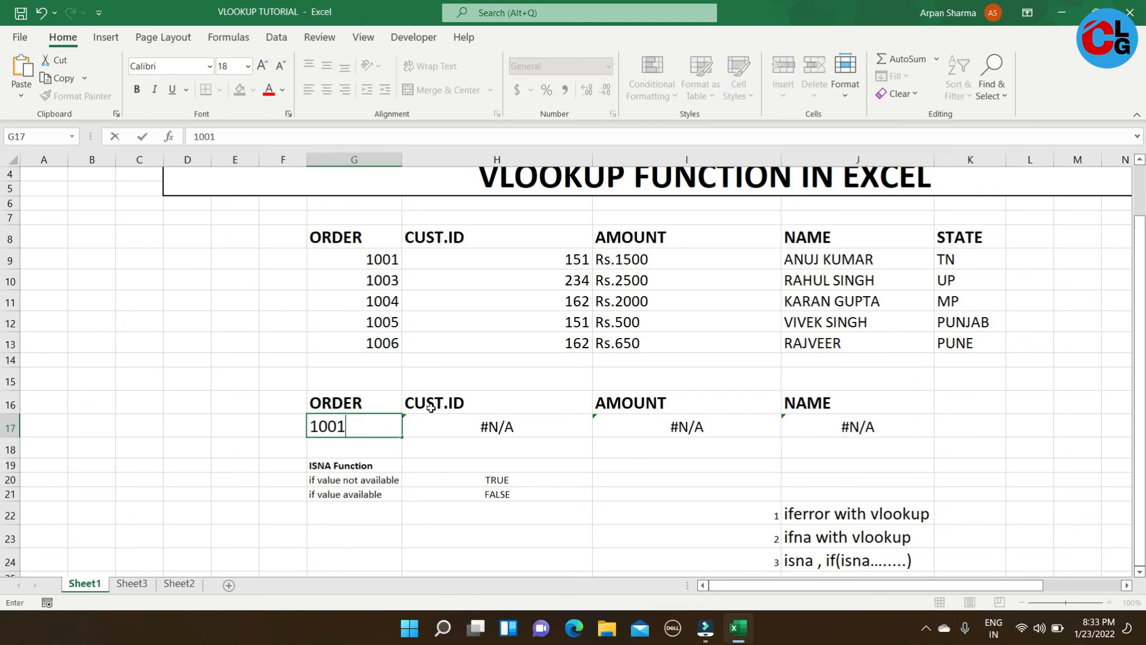
key(Return)
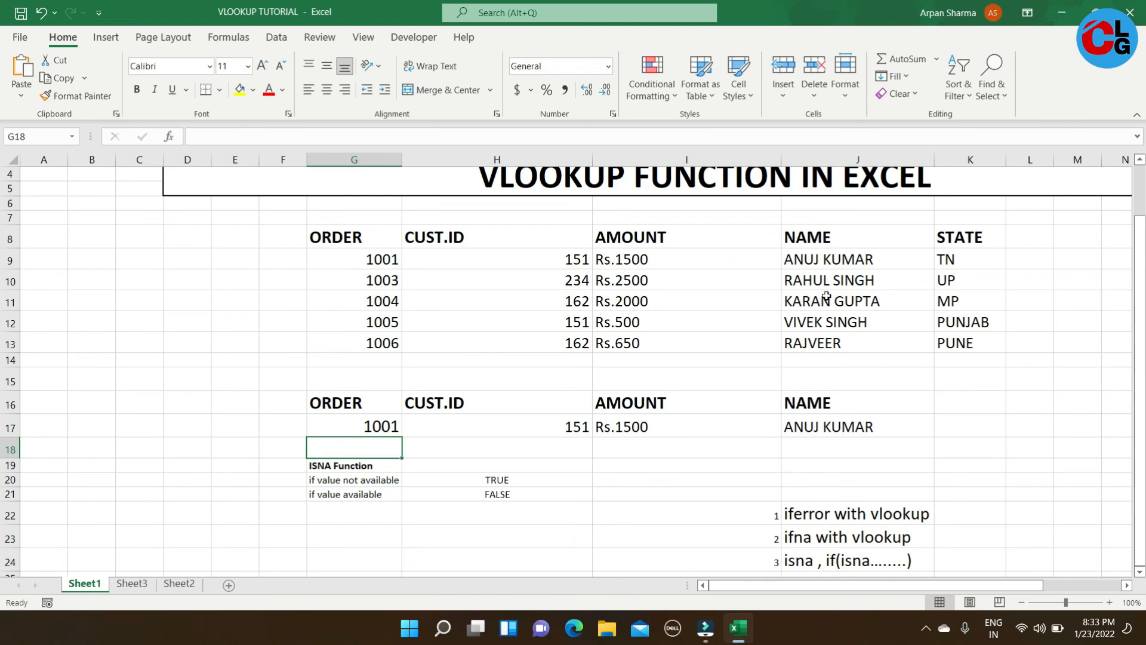
click(351, 427)
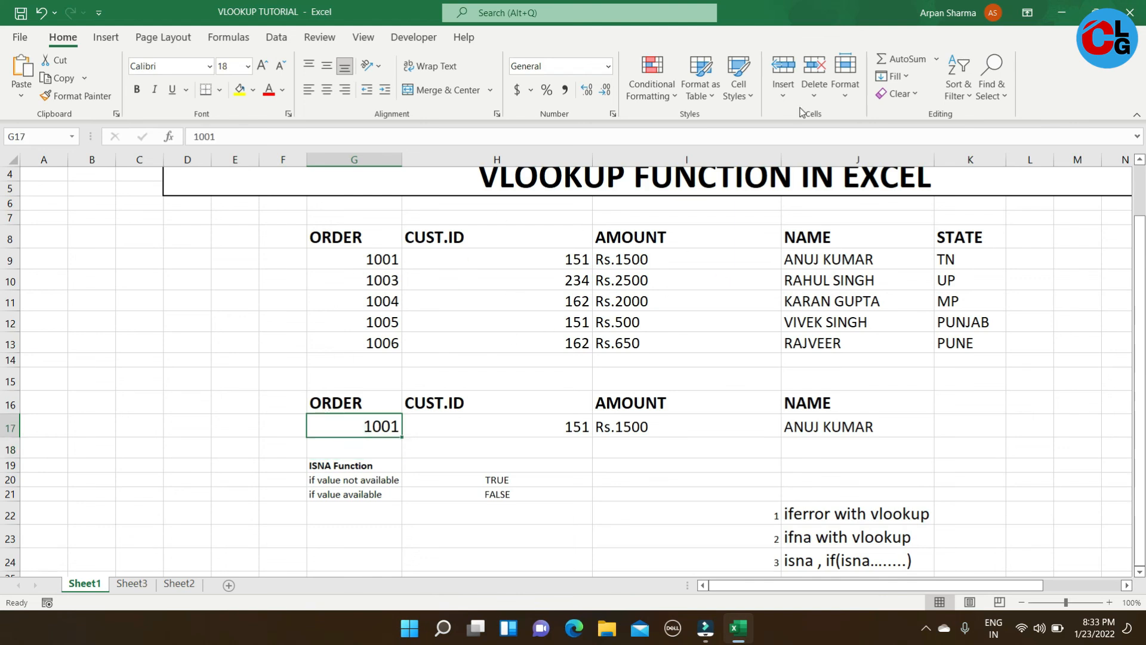
text(1002)
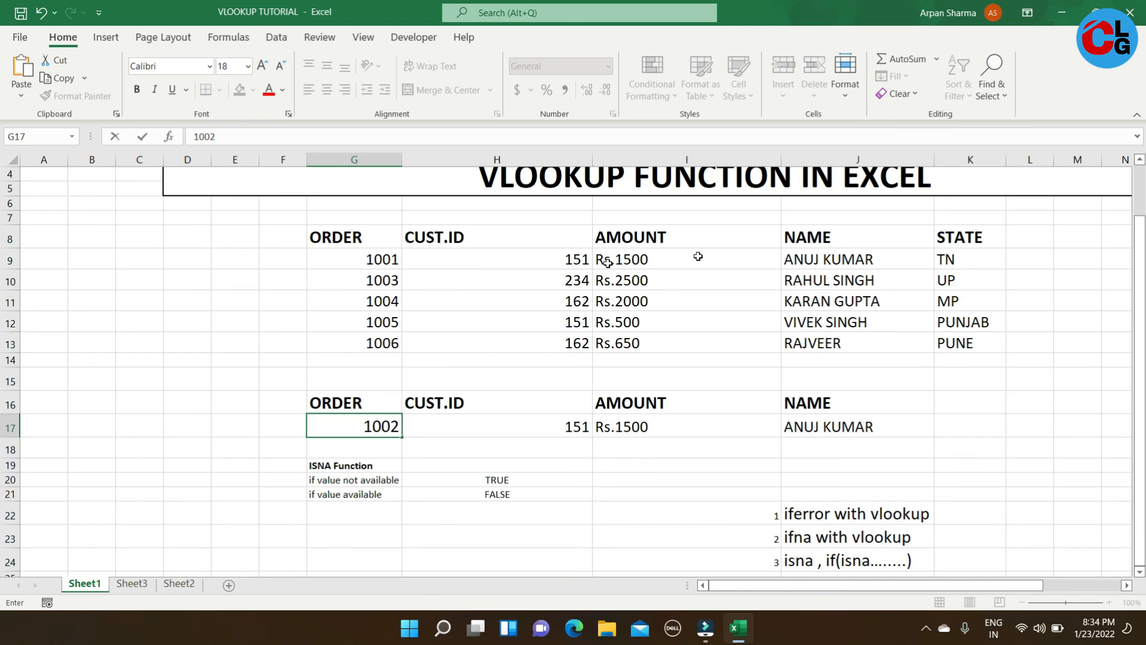
key(Return)
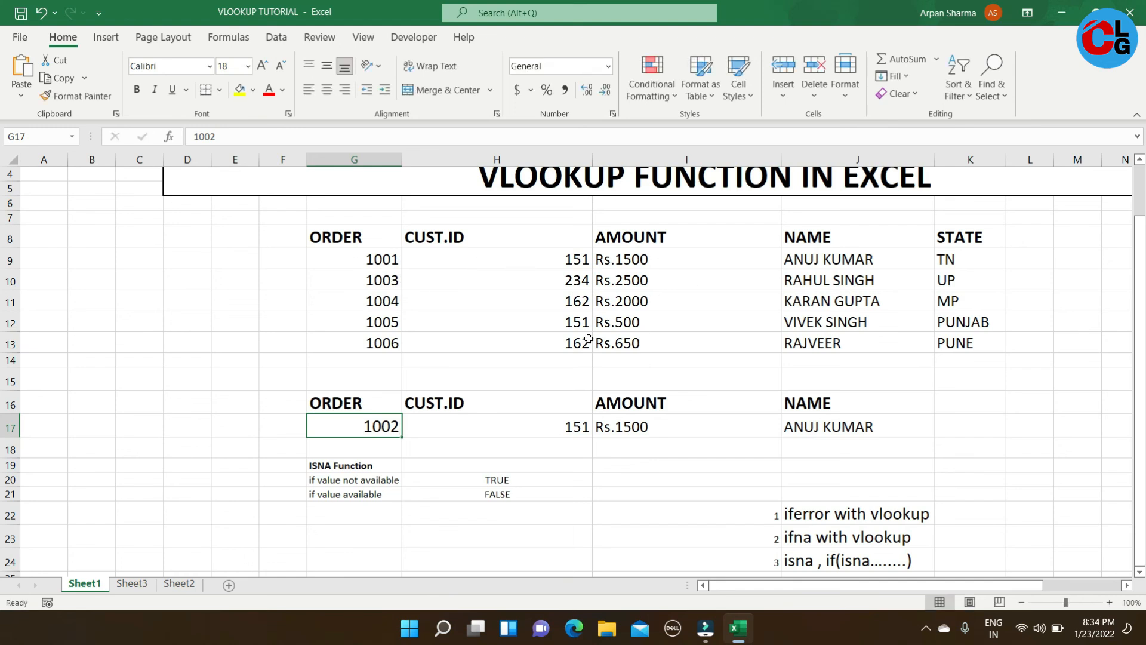
- Enter the table's last order number in G17, and replace it with the missing number between the first two orders
text(1006)
key(Return)
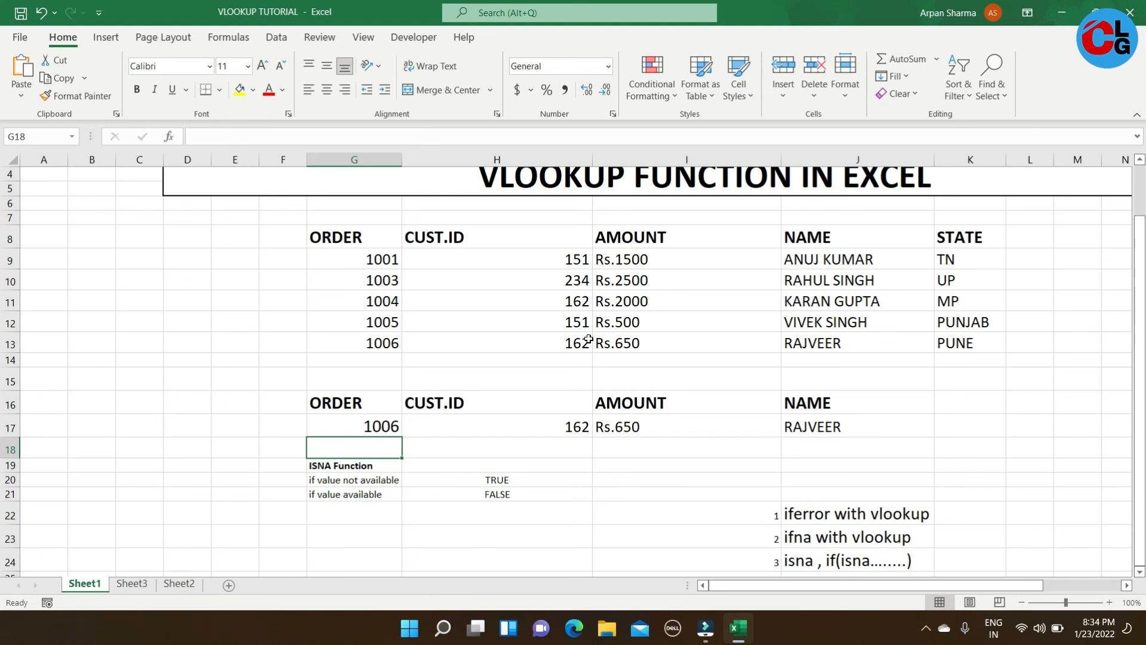
click(385, 424)
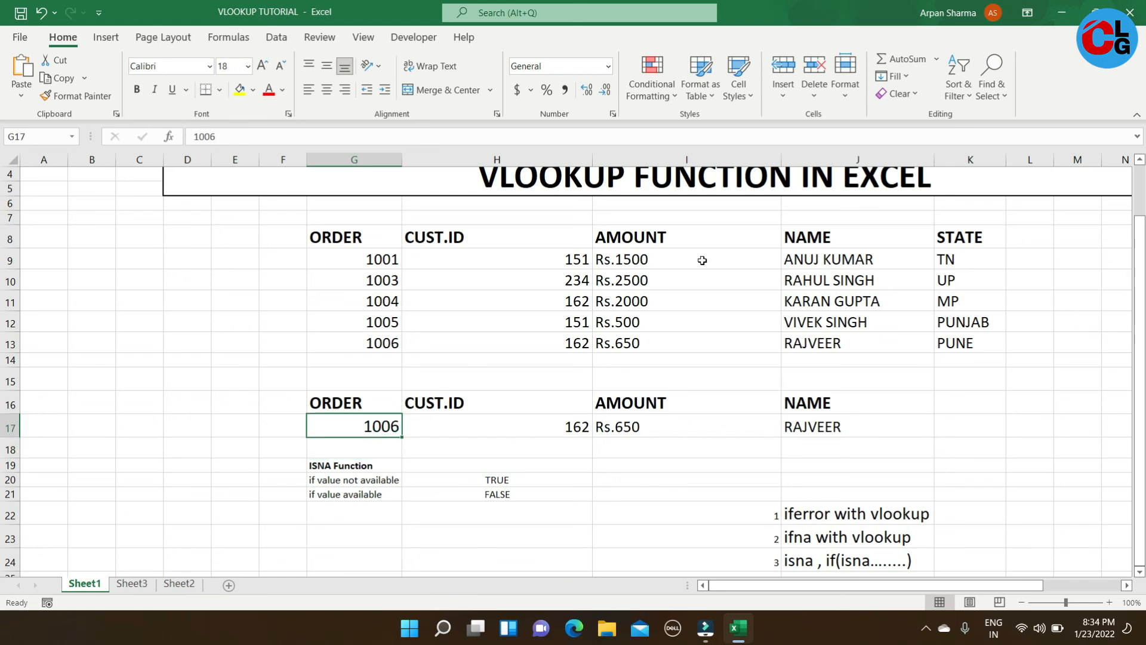
text(1002)
key(Return)
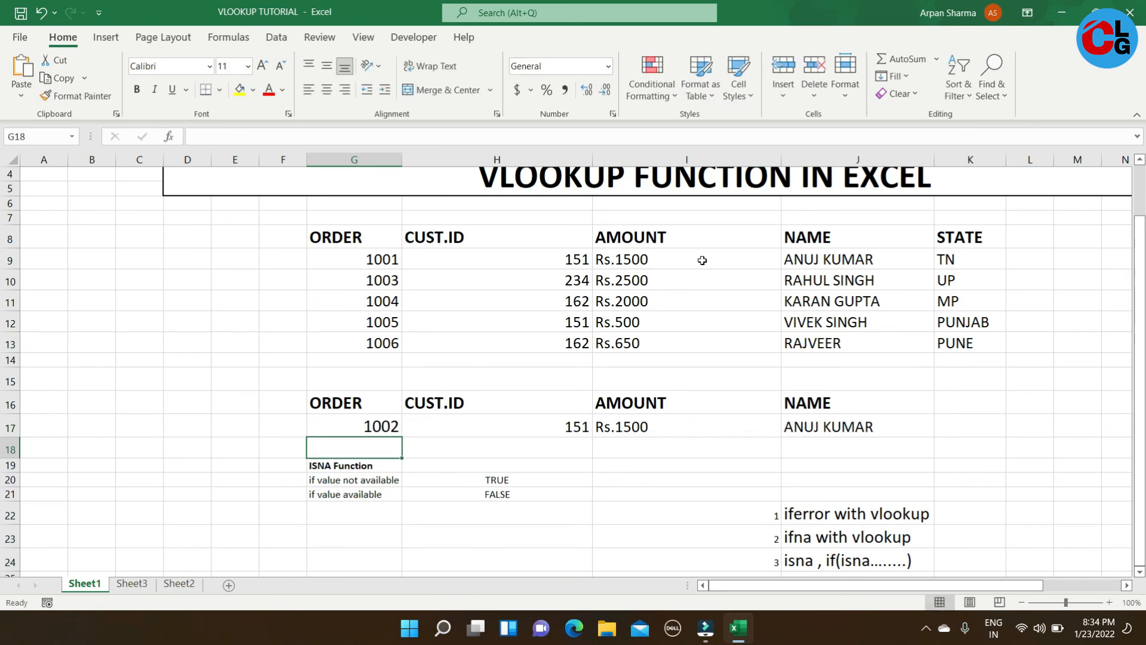